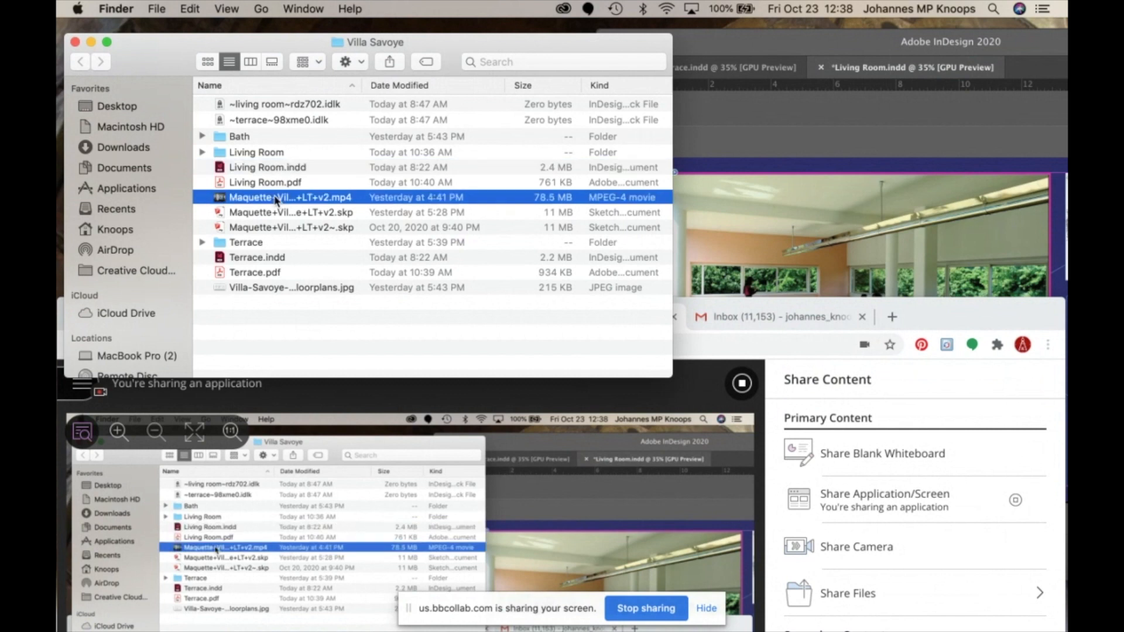
# Step: Play the Maquette+Villa+Savoye+LT+v2.mp4 walkthrough from the Villa Savoye folder to its end, and close the video
pyautogui.doubleClick(275, 200)
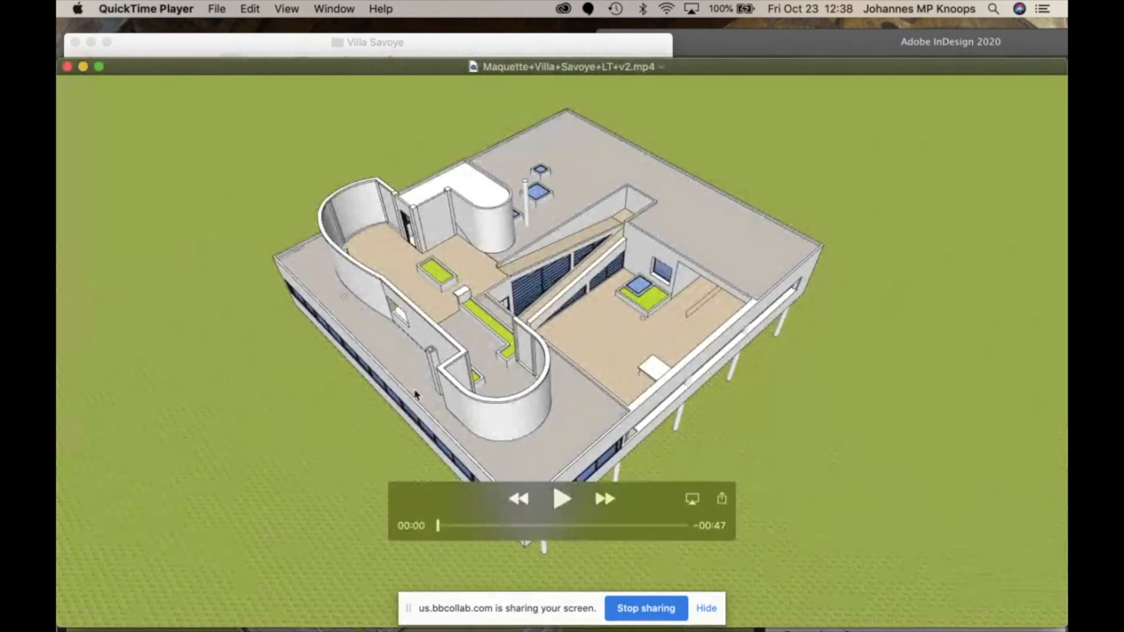
pyautogui.click(561, 499)
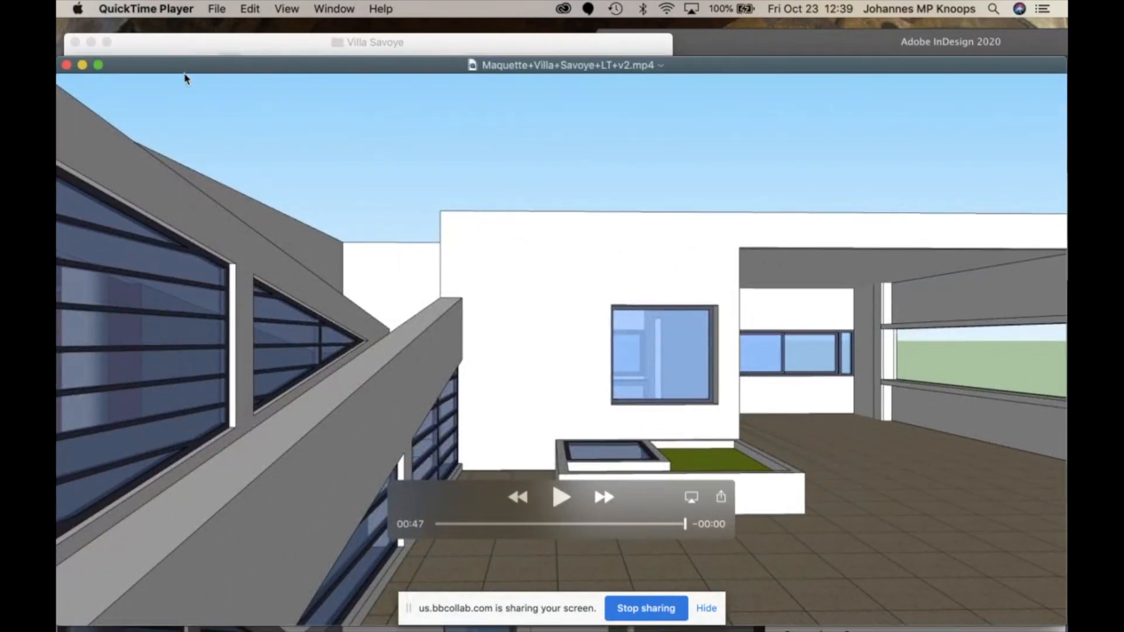
pyautogui.moveTo(168, 70); pyautogui.dragTo(200, 48)
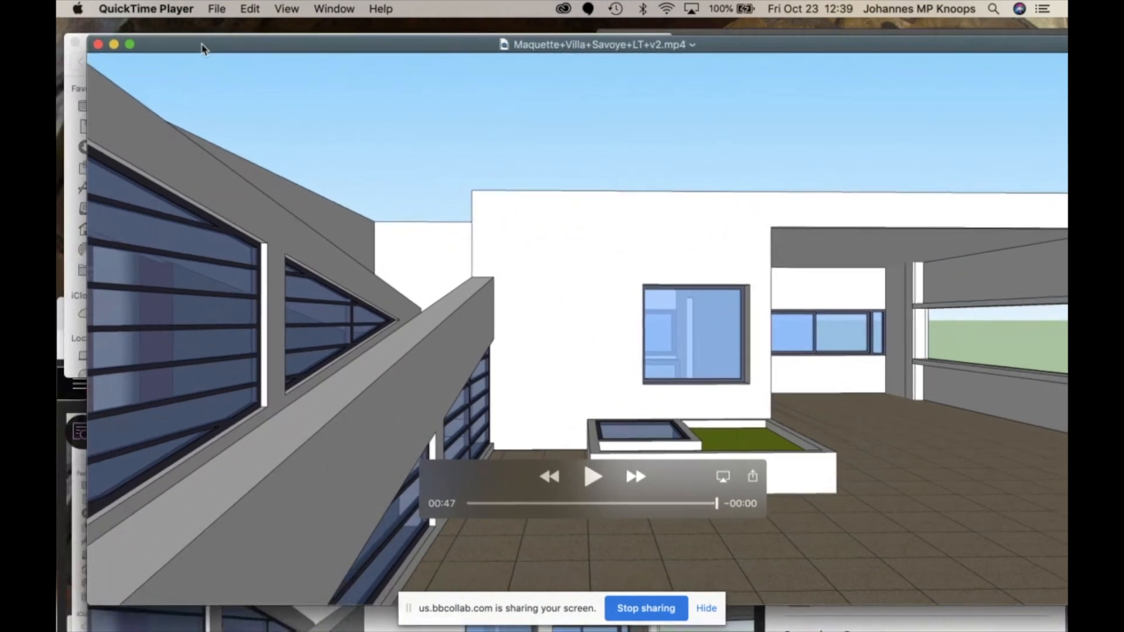
pyautogui.click(99, 45)
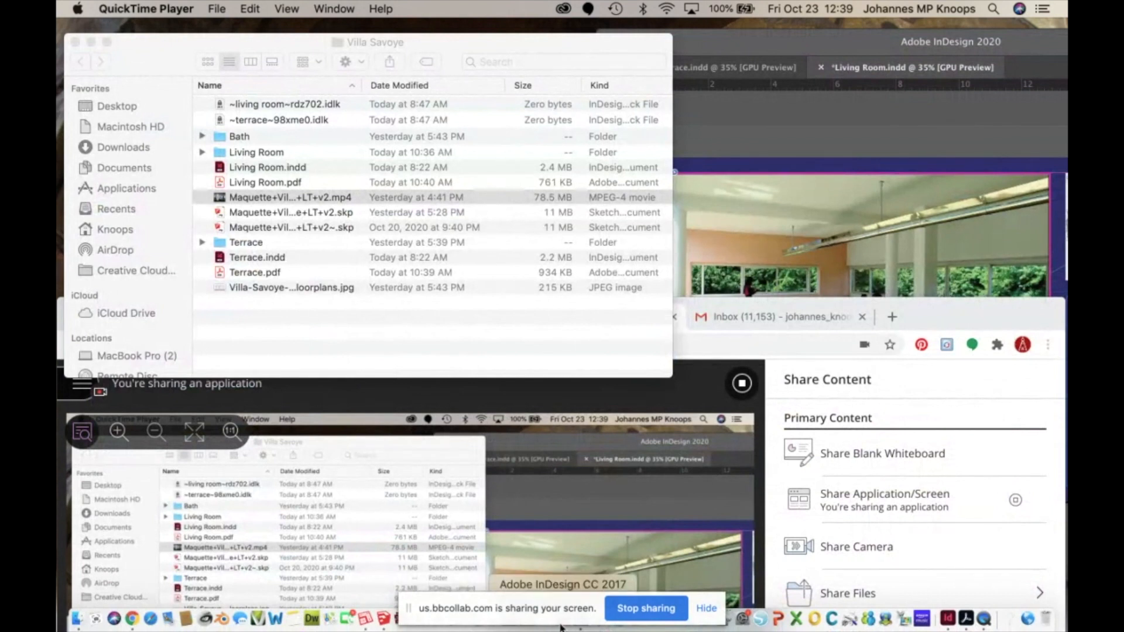
# Step: Hide the screen-sharing notice and open iMovie
pyautogui.click(716, 610)
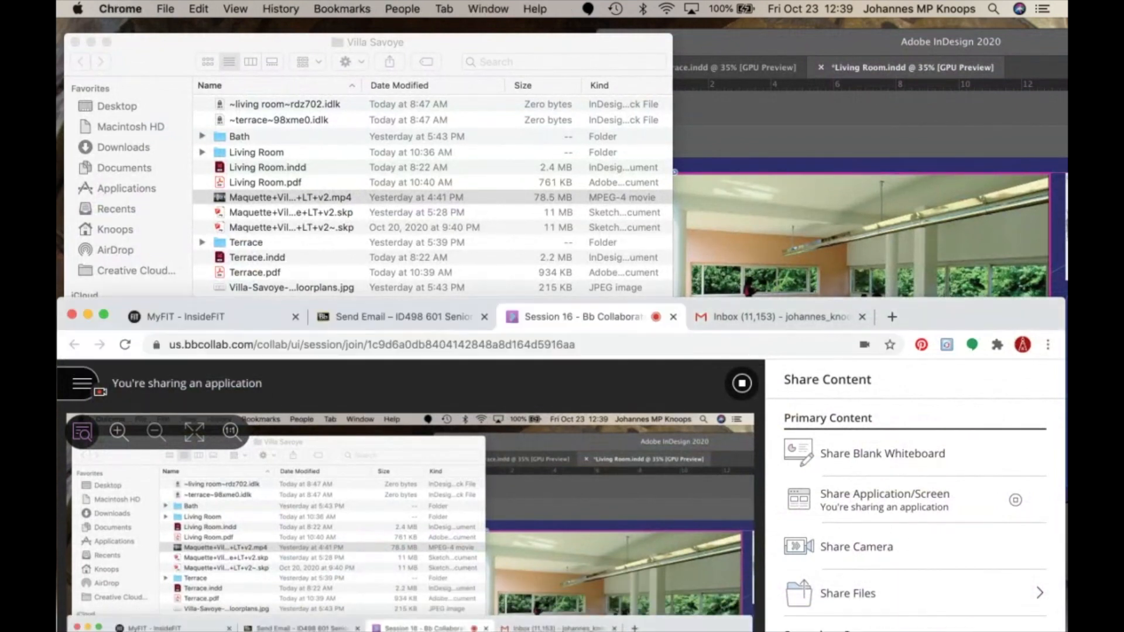
pyautogui.moveTo(651, 630)
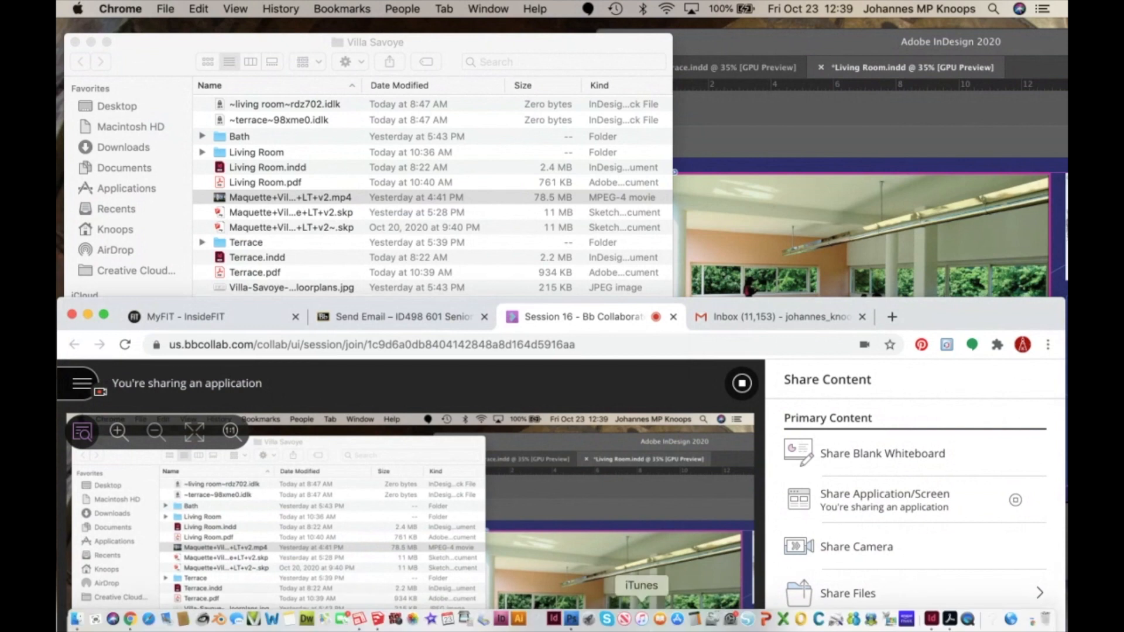
pyautogui.click(432, 623)
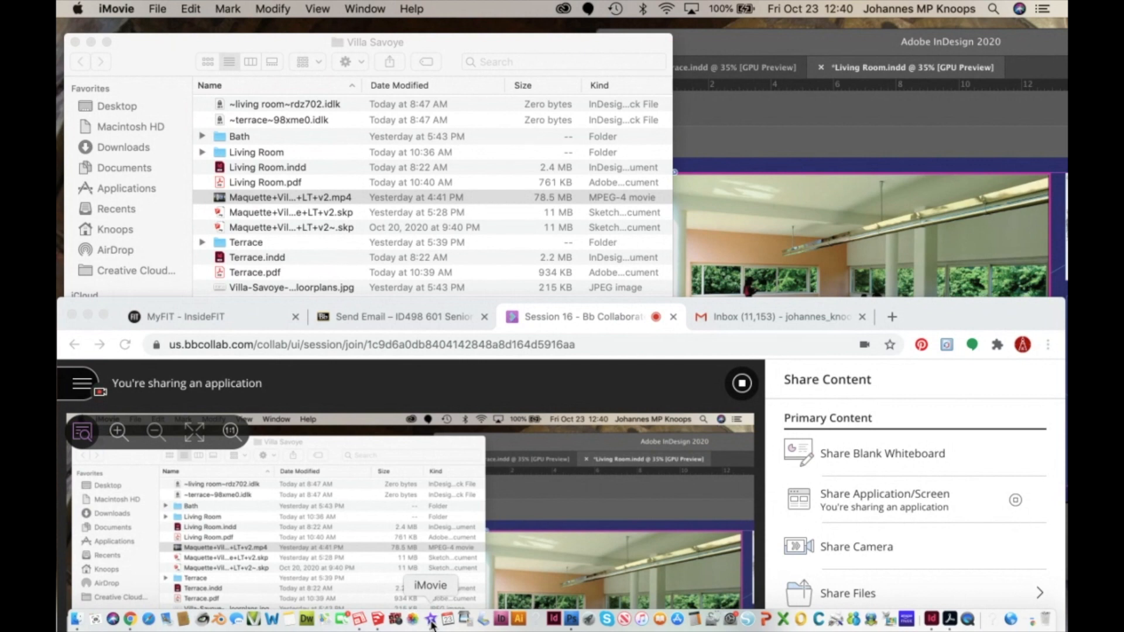
# Step: Bring InDesign forward to view the Living Room and Terrace layouts, move its window aside and return to iMovie
pyautogui.click(793, 45)
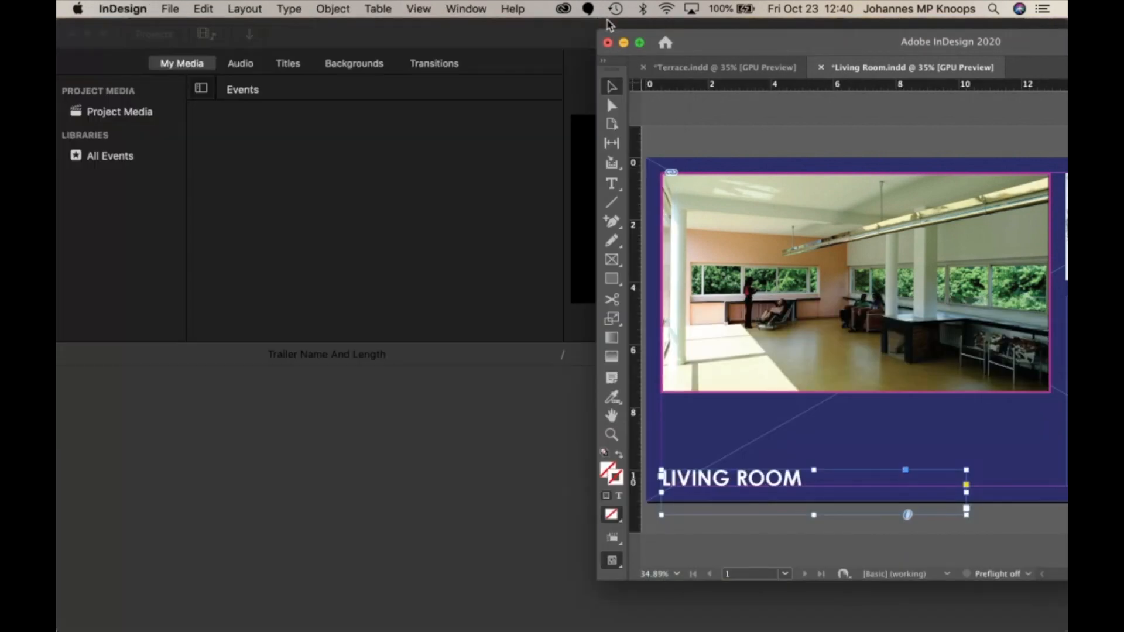
pyautogui.moveTo(657, 46); pyautogui.dragTo(223, 66)
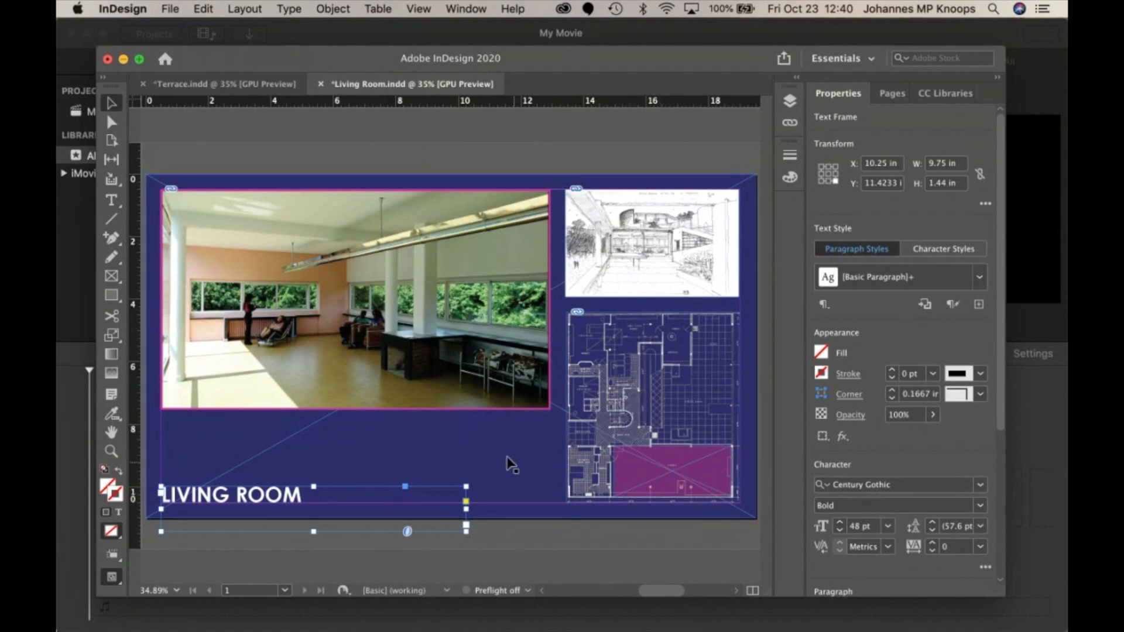
pyautogui.click(268, 85)
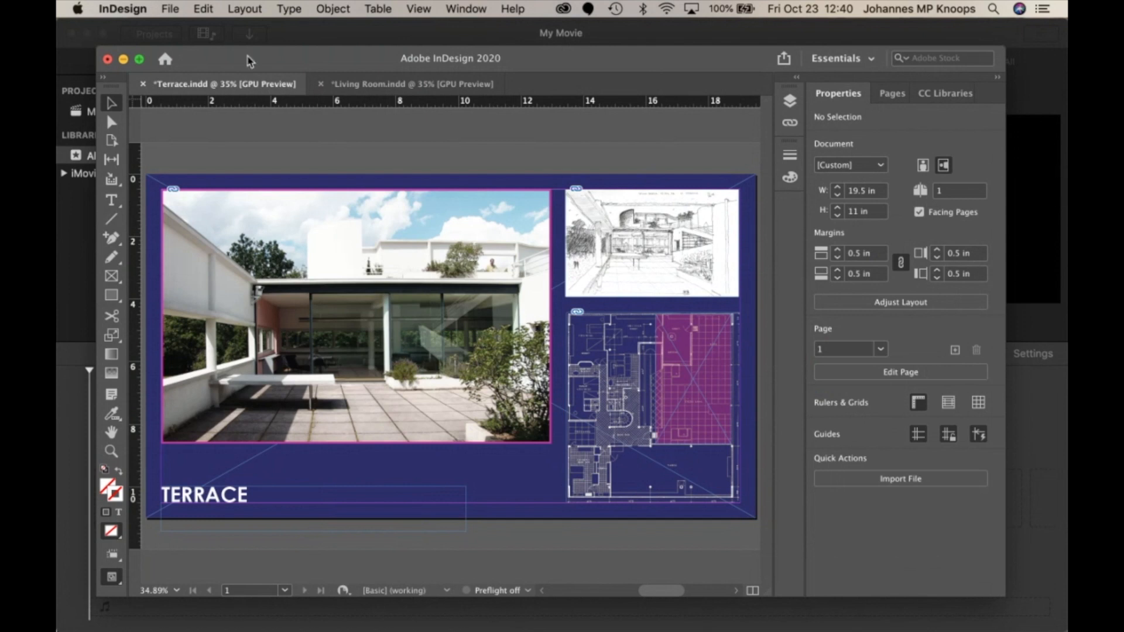
pyautogui.moveTo(238, 58); pyautogui.dragTo(801, 404)
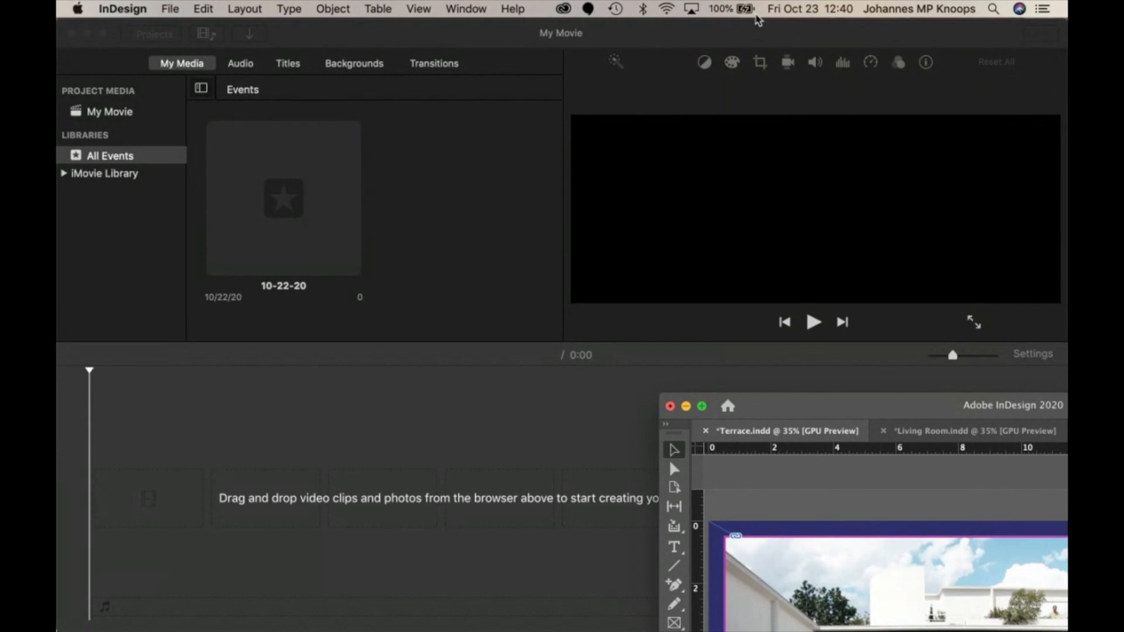
pyautogui.click(752, 32)
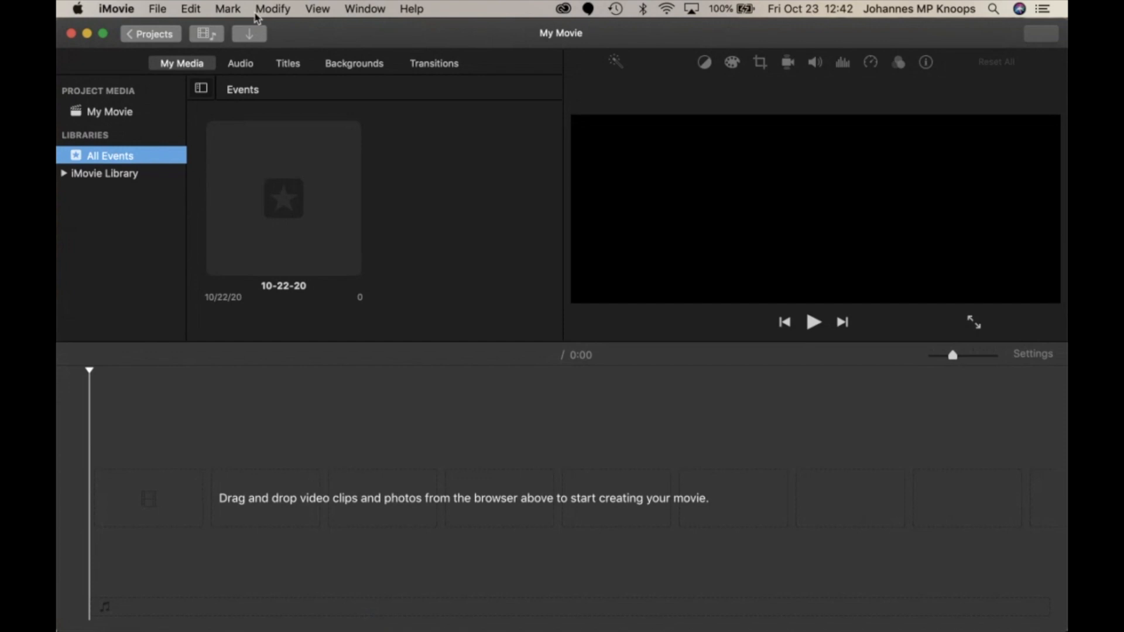
# Step: Leave the current project, keeping the name My Movie, and create a new movie project
pyautogui.click(189, 7)
pyautogui.click(189, 7)
pyautogui.click(151, 34)
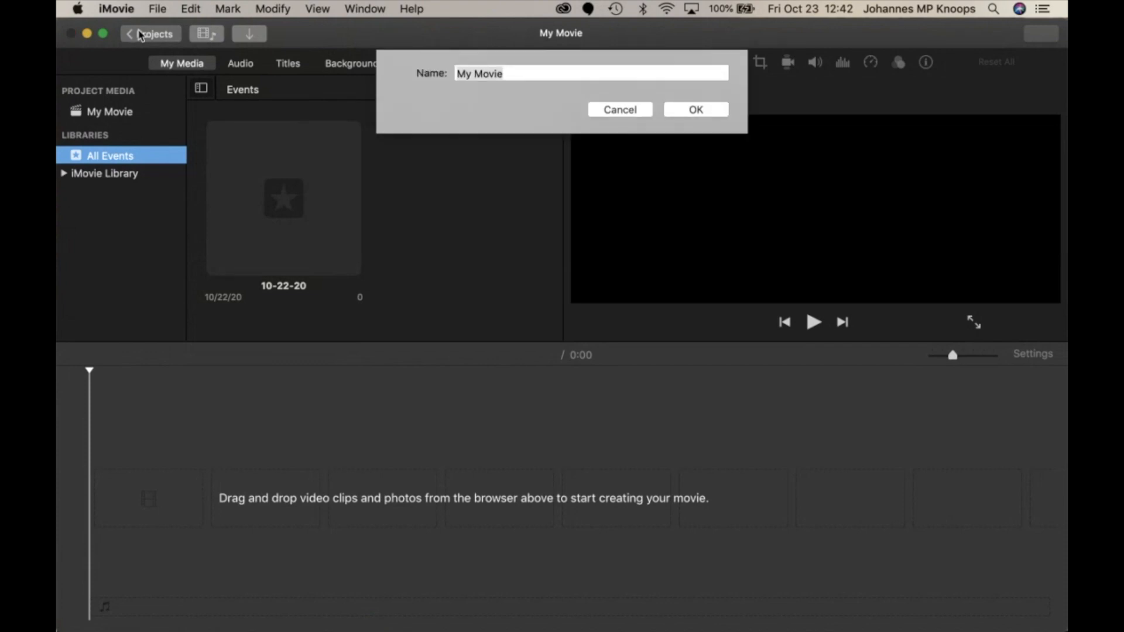
pyautogui.click(686, 113)
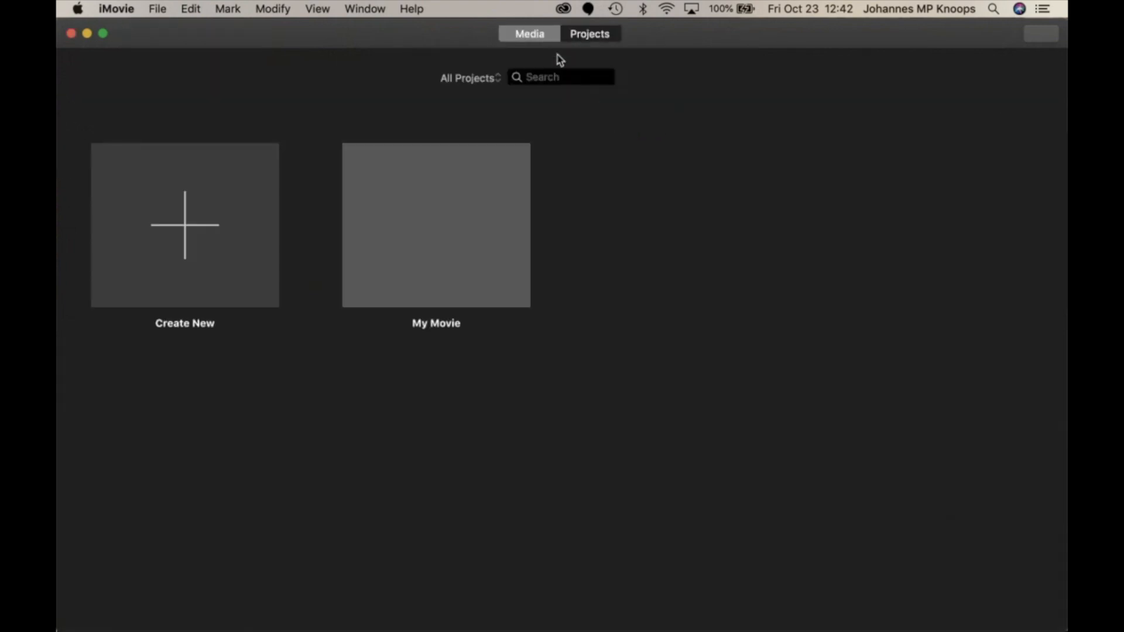
pyautogui.click(195, 235)
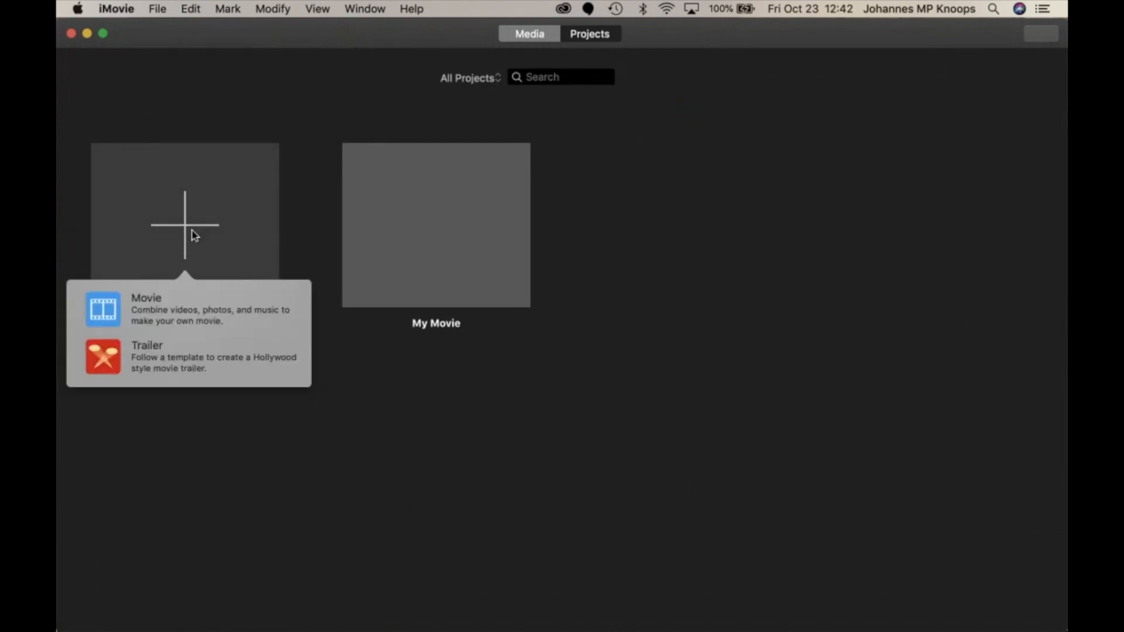
pyautogui.click(189, 317)
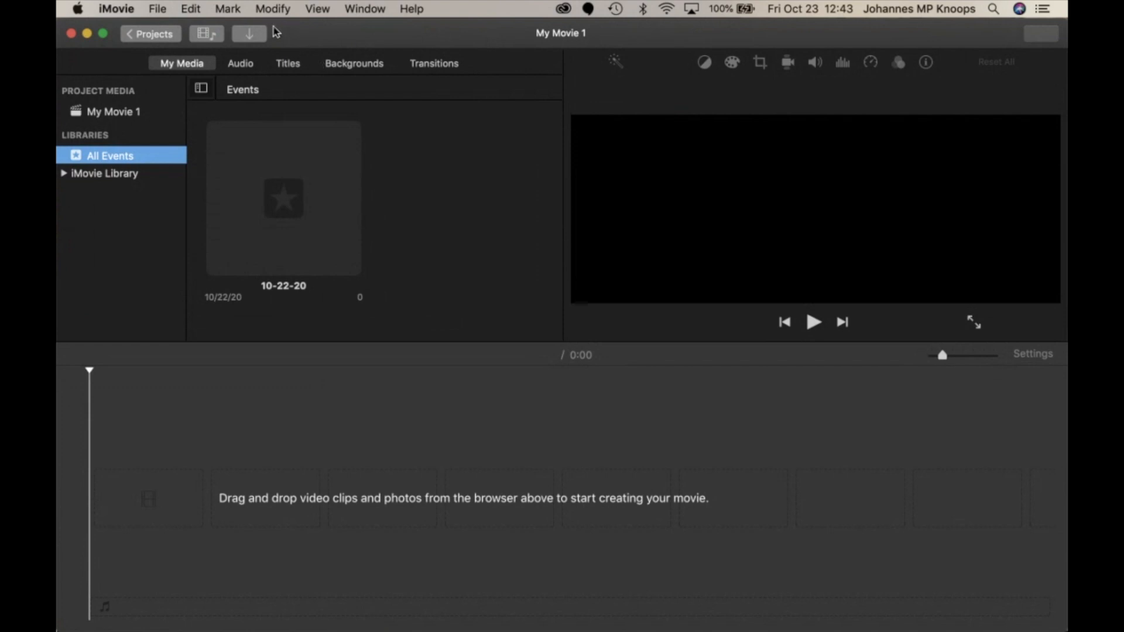
# Step: Import the Maquette+Villa+Savoye+LT+v2 MPEG-4 movie from the Desktop's Villa Savoye folder into the project media
pyautogui.click(250, 37)
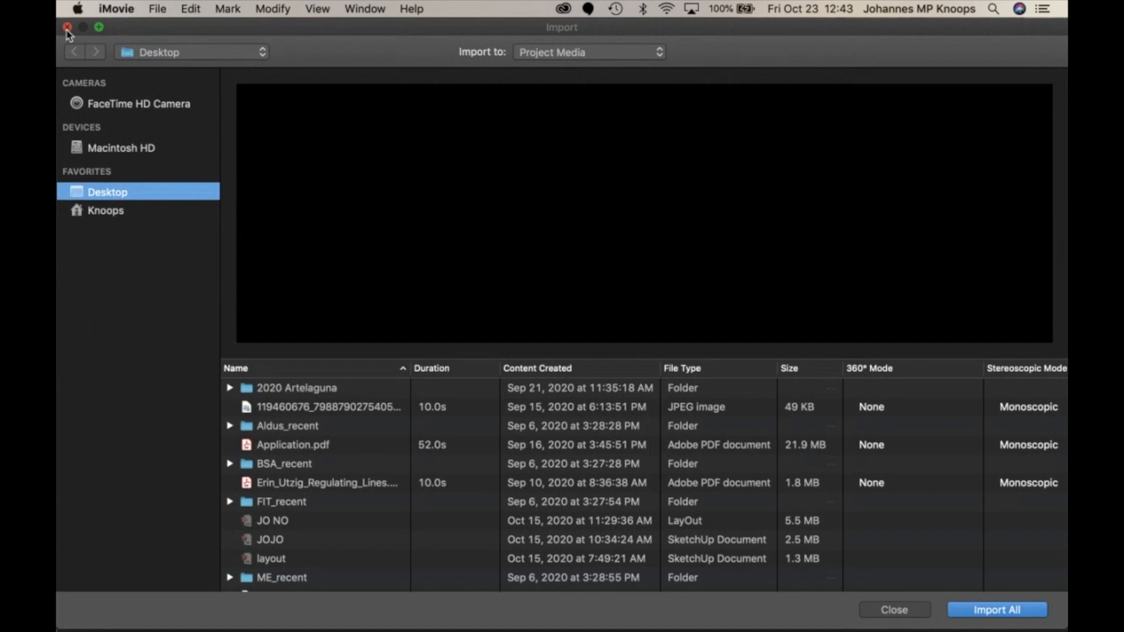
pyautogui.click(67, 28)
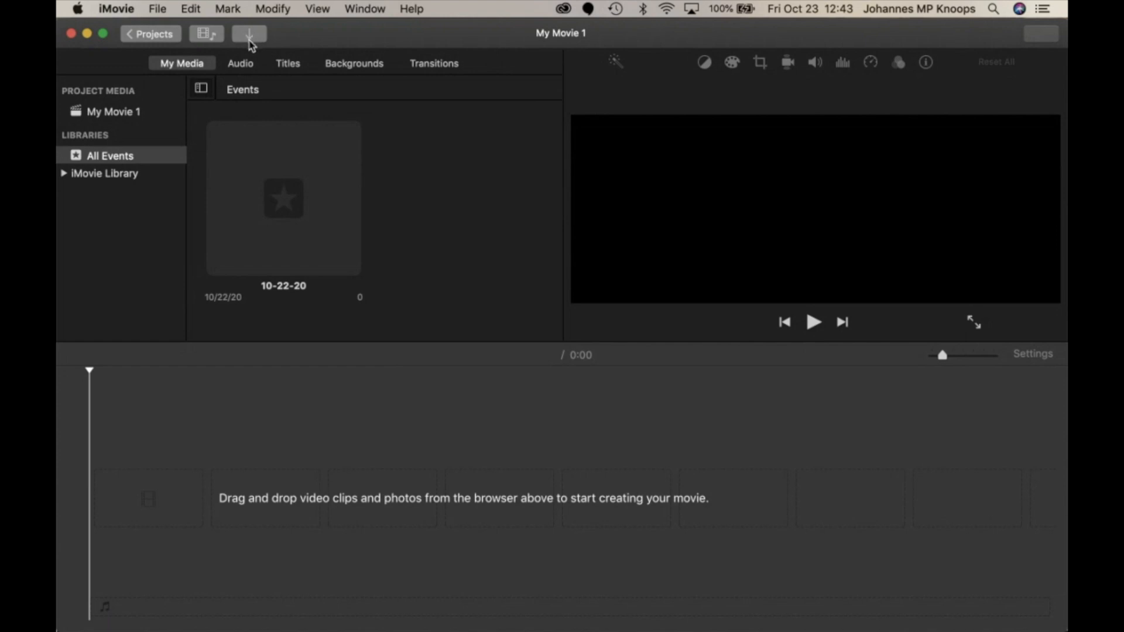
pyautogui.click(250, 39)
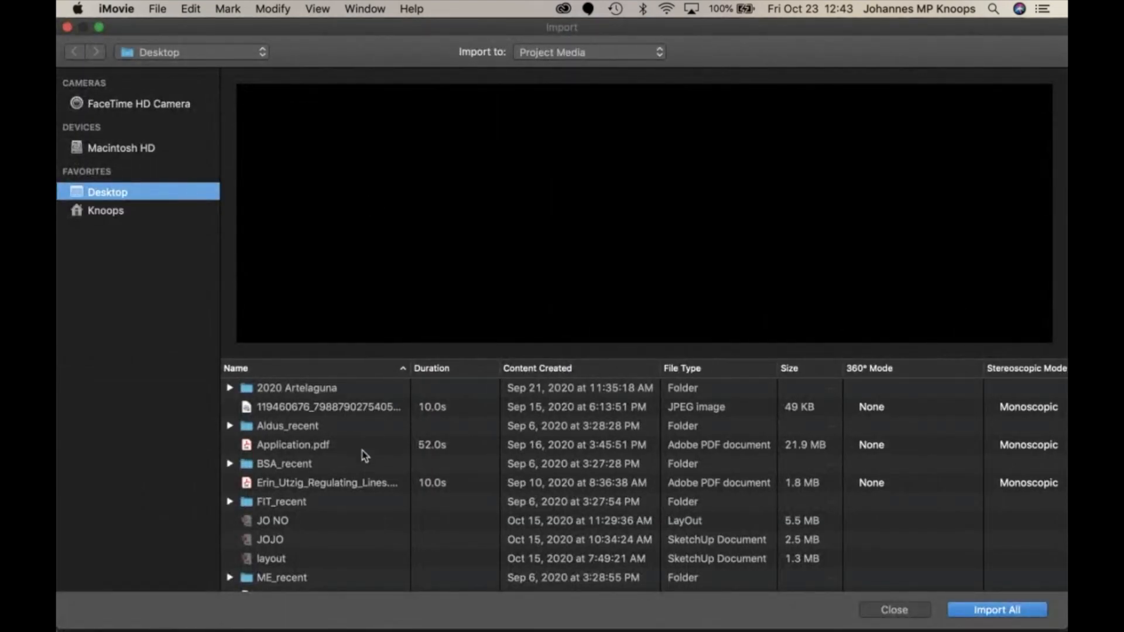
pyautogui.scroll(-5, 350, 511)
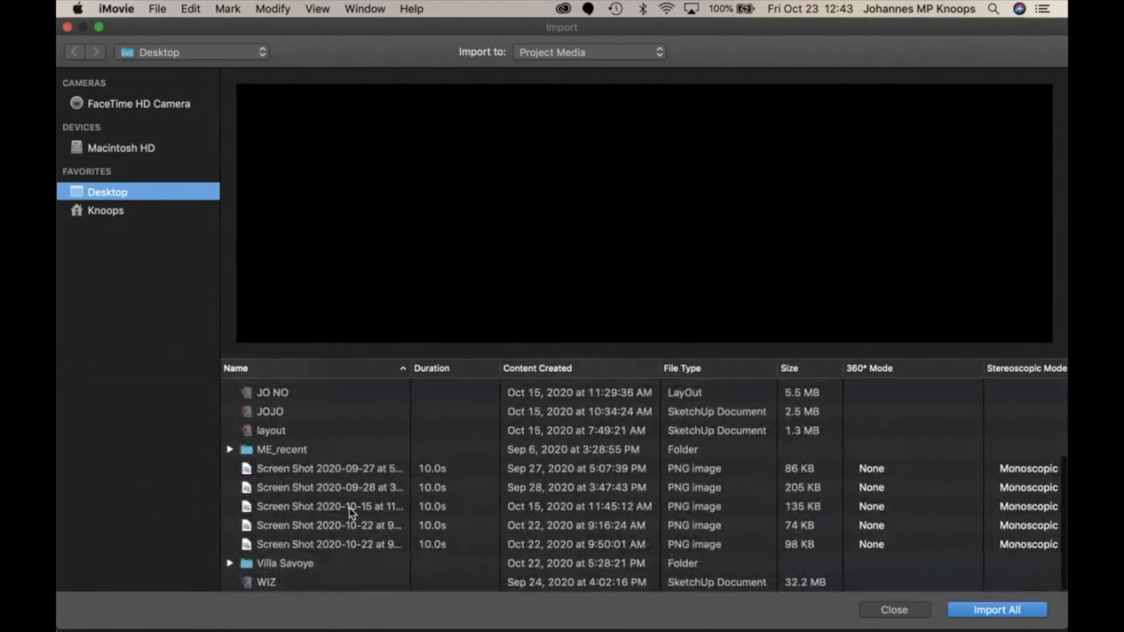
pyautogui.click(299, 566)
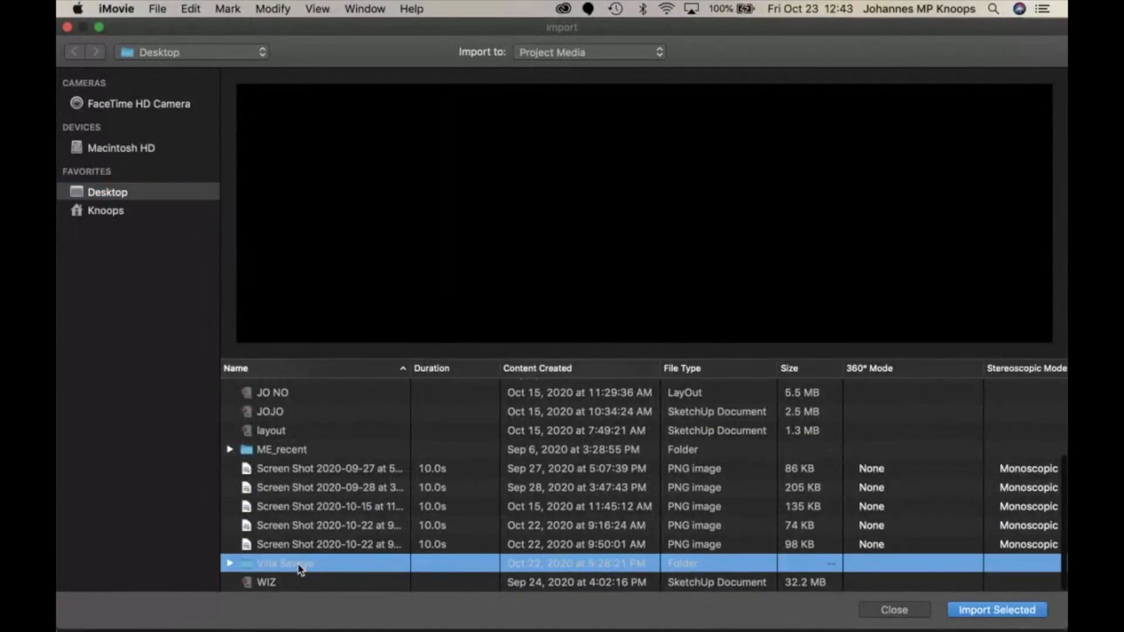
pyautogui.doubleClick(299, 566)
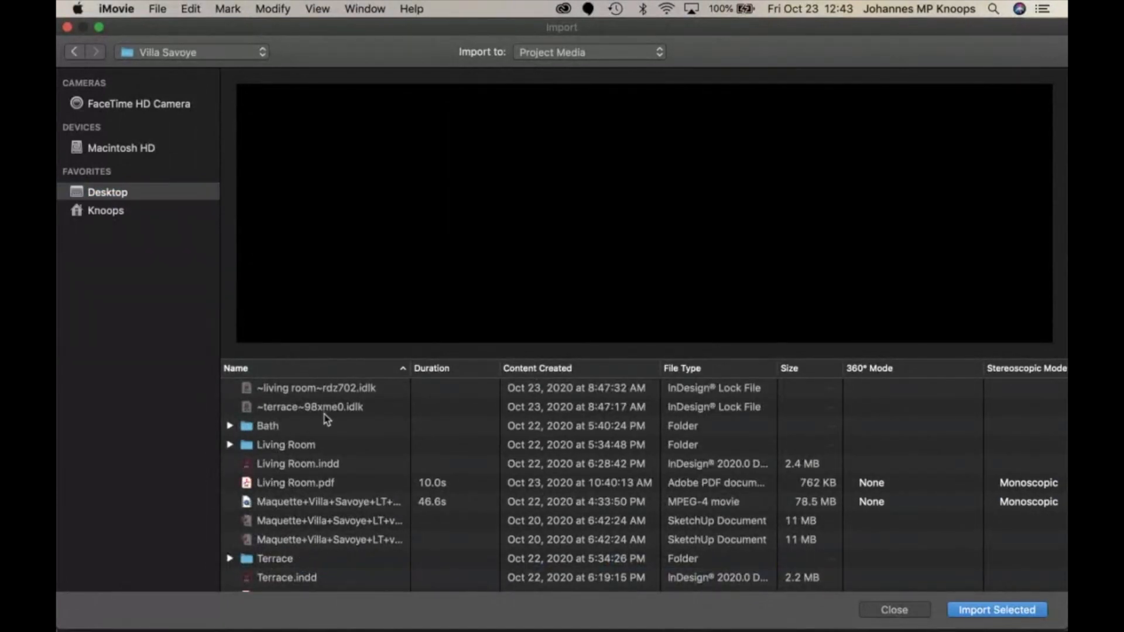
pyautogui.click(355, 503)
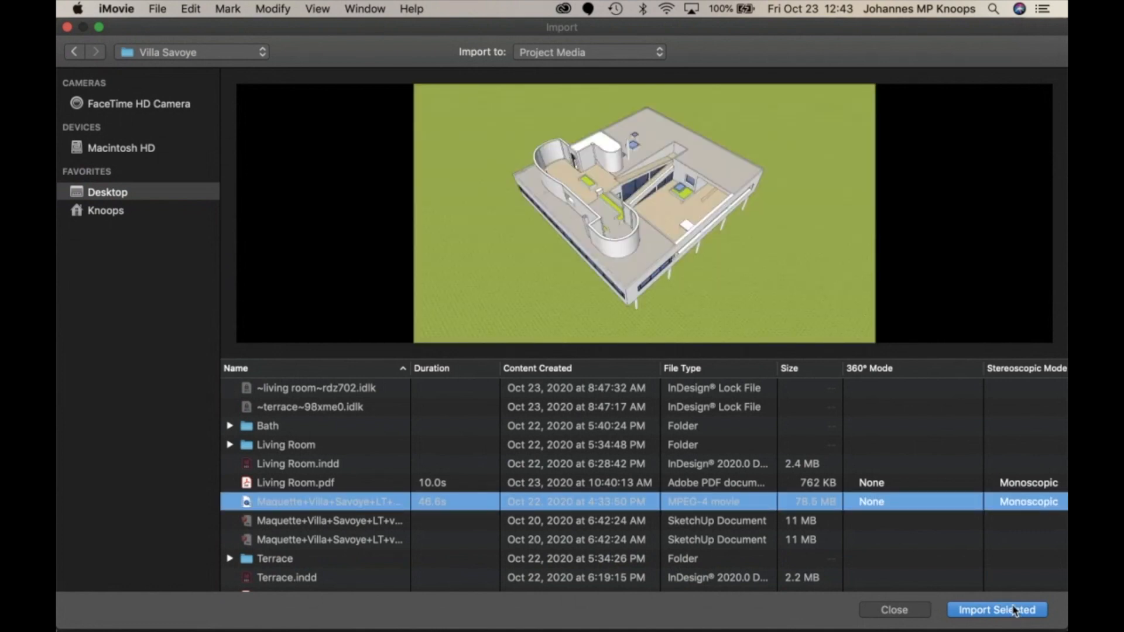
pyautogui.click(1014, 611)
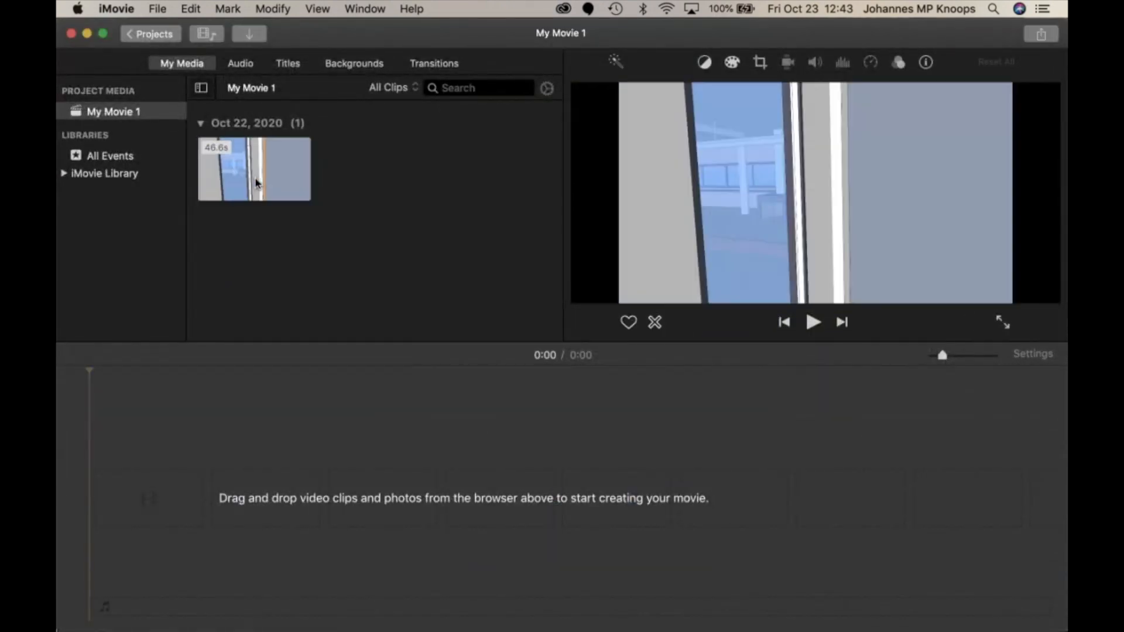
# Step: Add the whole imported clip to the timeline and slow it with the speed editor to about 1:14
pyautogui.moveTo(251, 175)
pyautogui.mouseDown()
pyautogui.moveTo(287, 320)
pyautogui.moveTo(244, 180)
pyautogui.mouseUp()
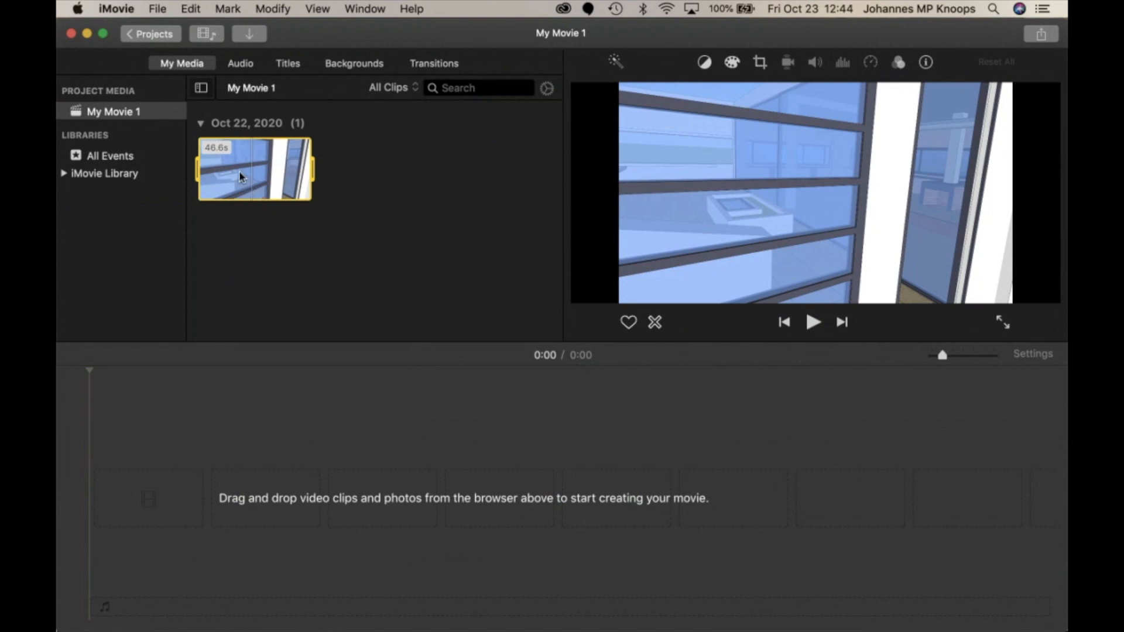
pyautogui.moveTo(238, 171); pyautogui.dragTo(267, 511)
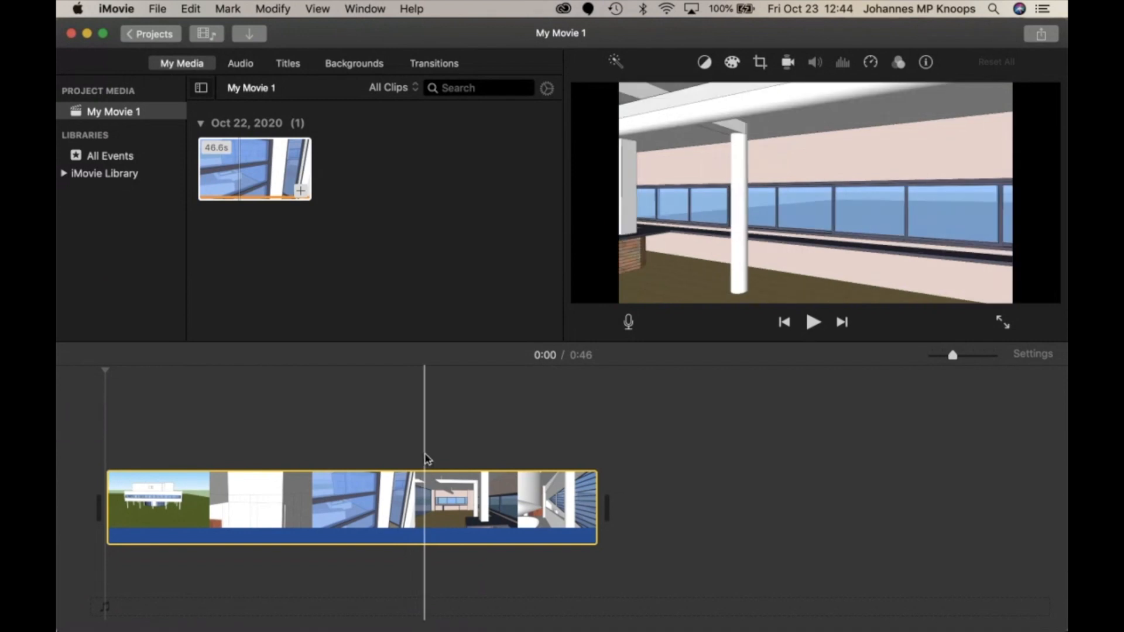
pyautogui.rightClick(408, 496)
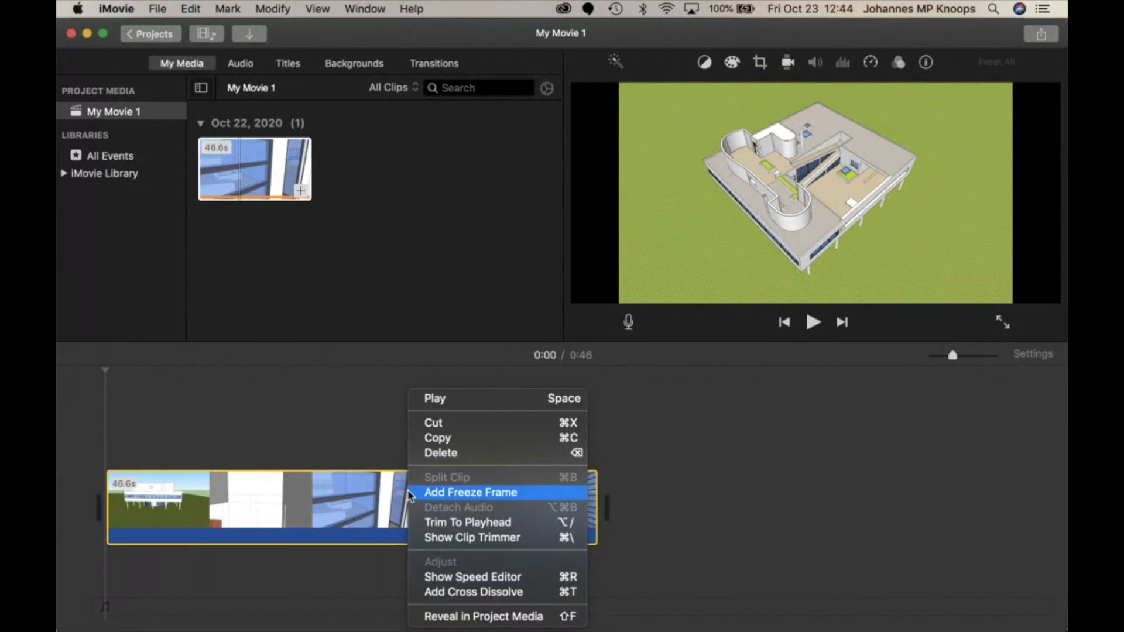
pyautogui.click(465, 578)
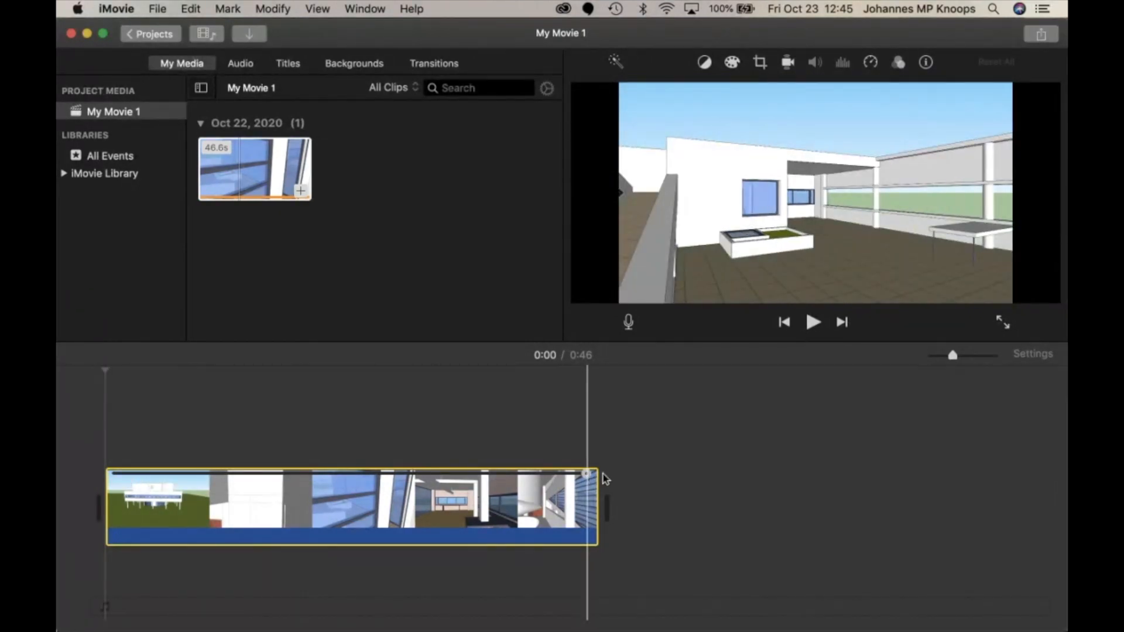
pyautogui.click(551, 475)
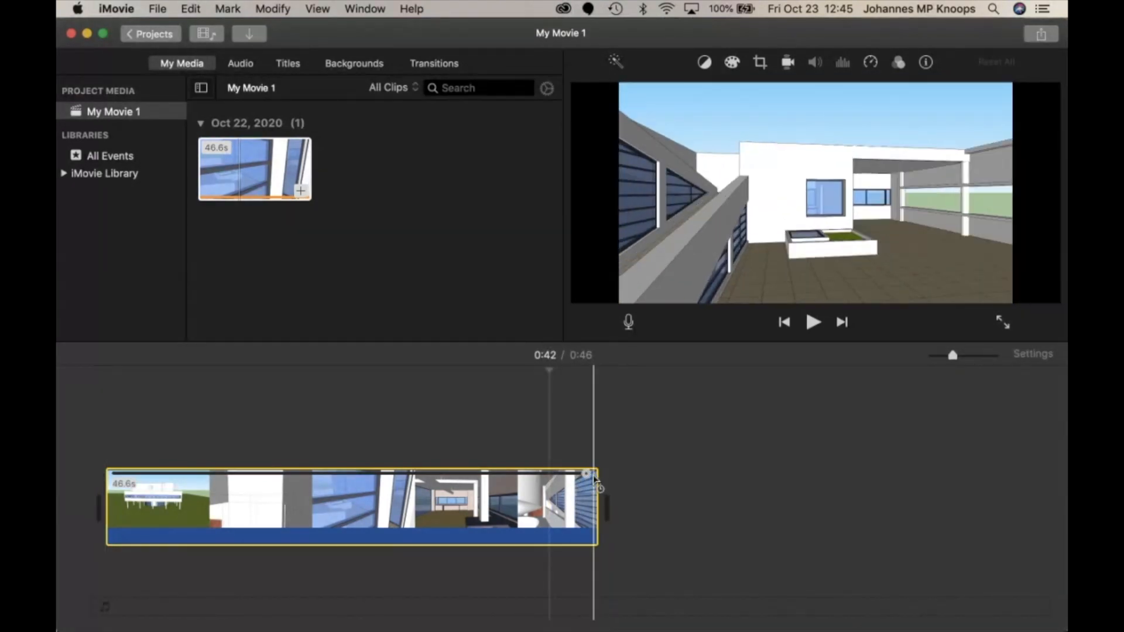
pyautogui.moveTo(592, 475); pyautogui.dragTo(897, 474)
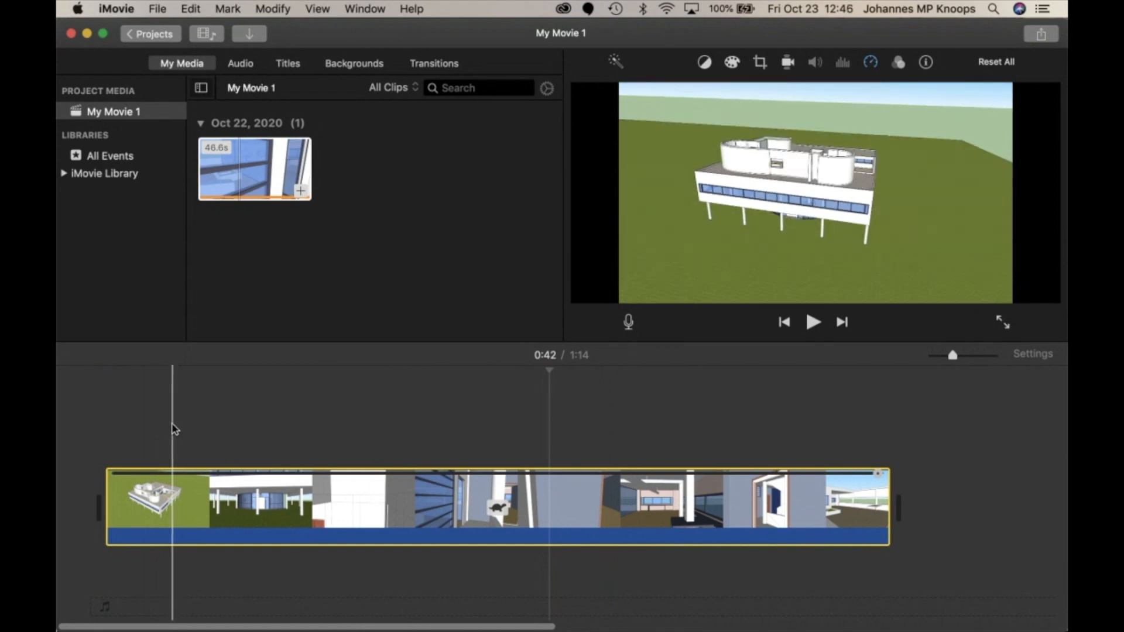
# Step: Split the slowed clip at about 0:06 and place the playhead at 0:04 in its first segment
pyautogui.click(172, 429)
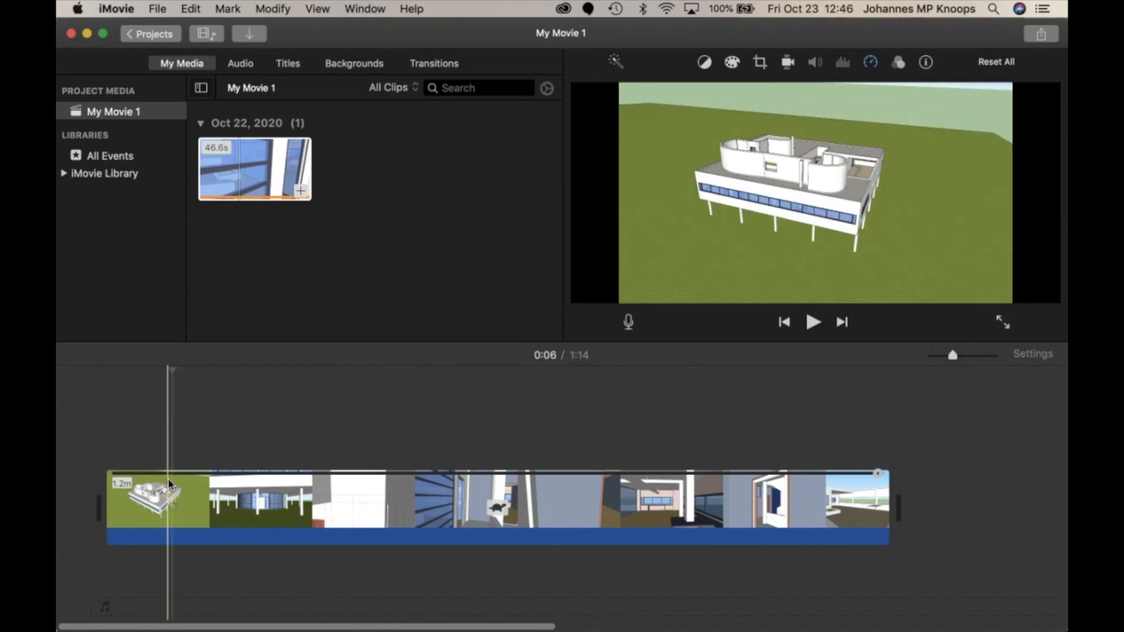
pyautogui.click(174, 495)
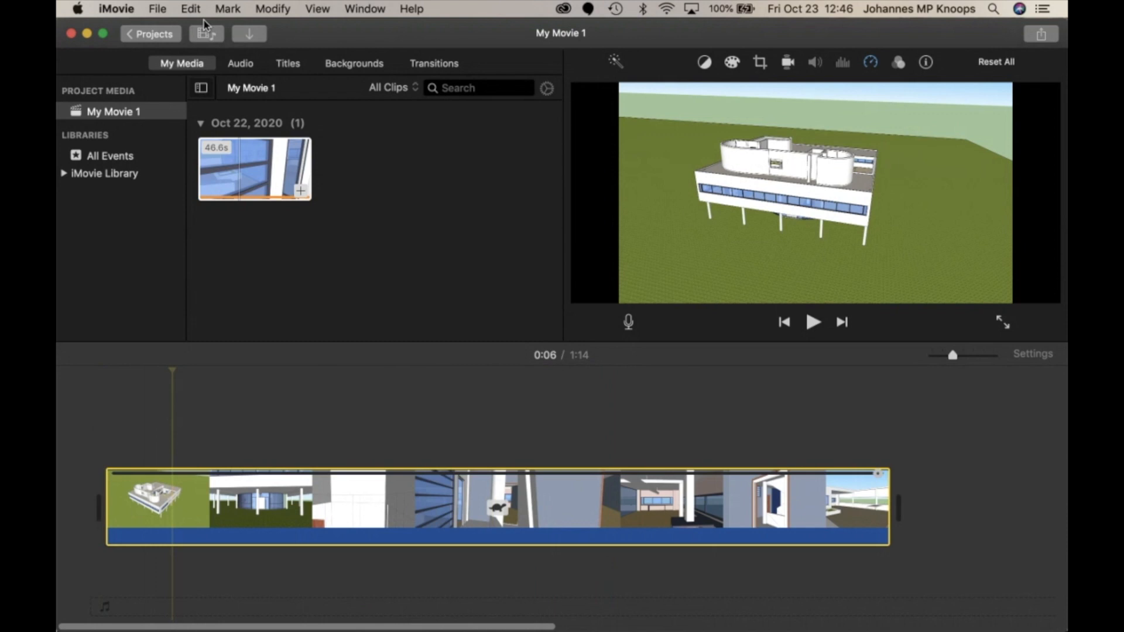
pyautogui.click(273, 8)
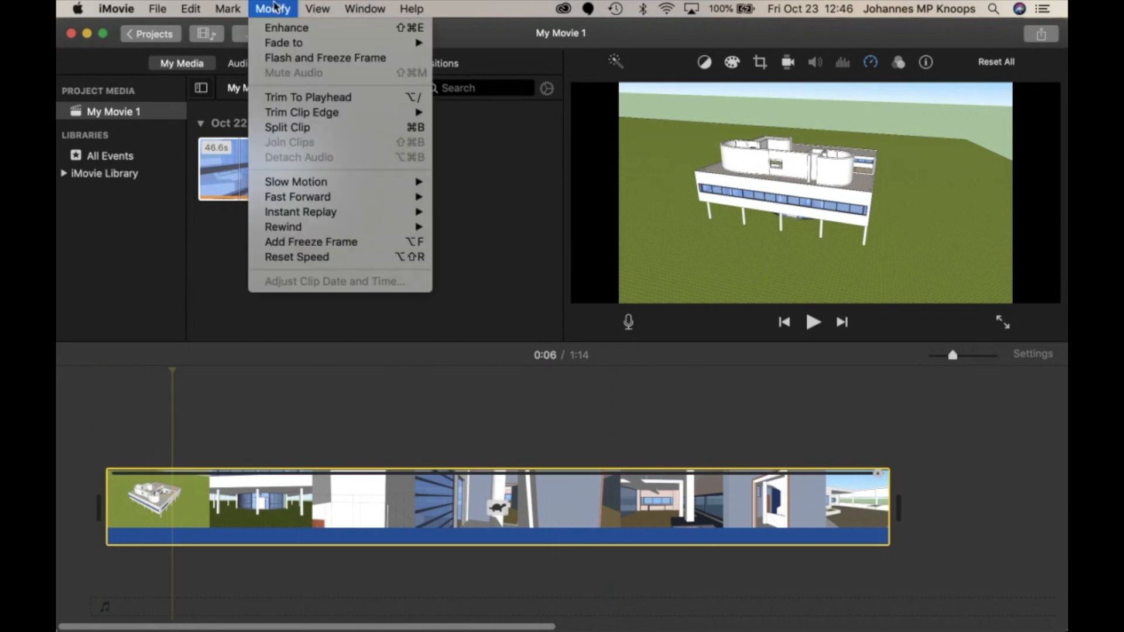
pyautogui.click(289, 130)
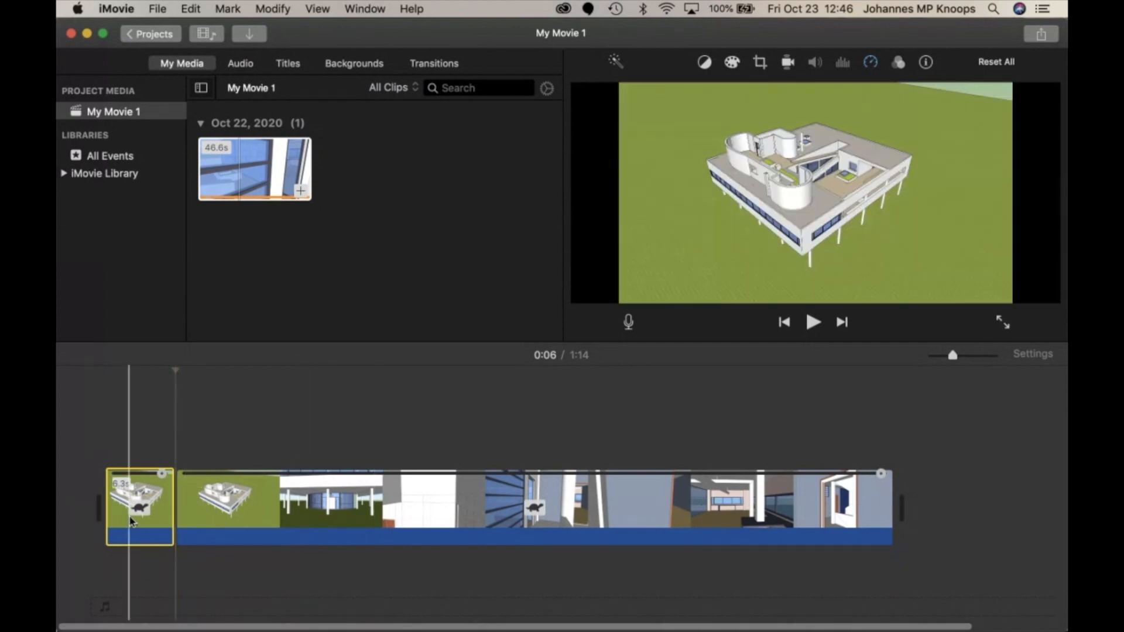
pyautogui.click(157, 515)
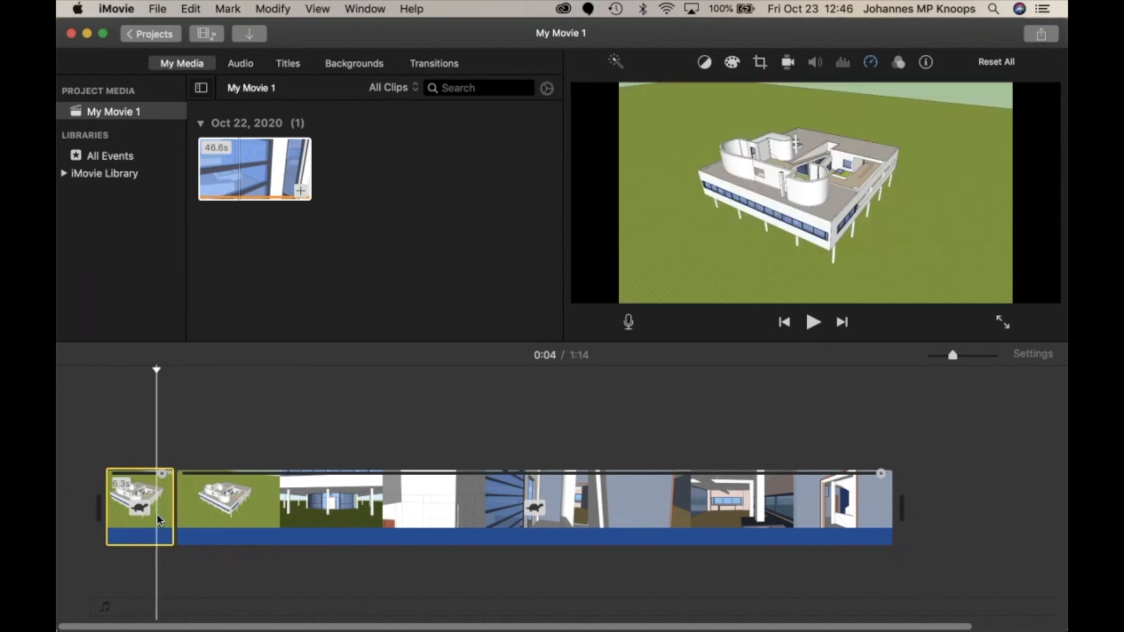
# Step: Delete the short first segment and split the remaining clip at about 0:07
pyautogui.press('Delete')
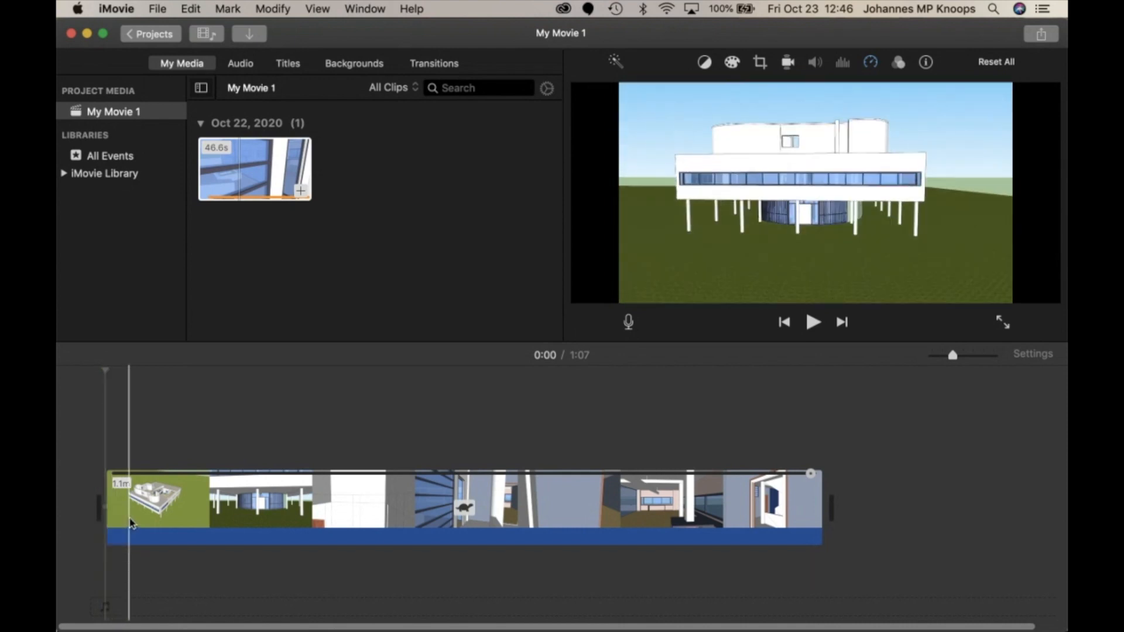
pyautogui.click(187, 520)
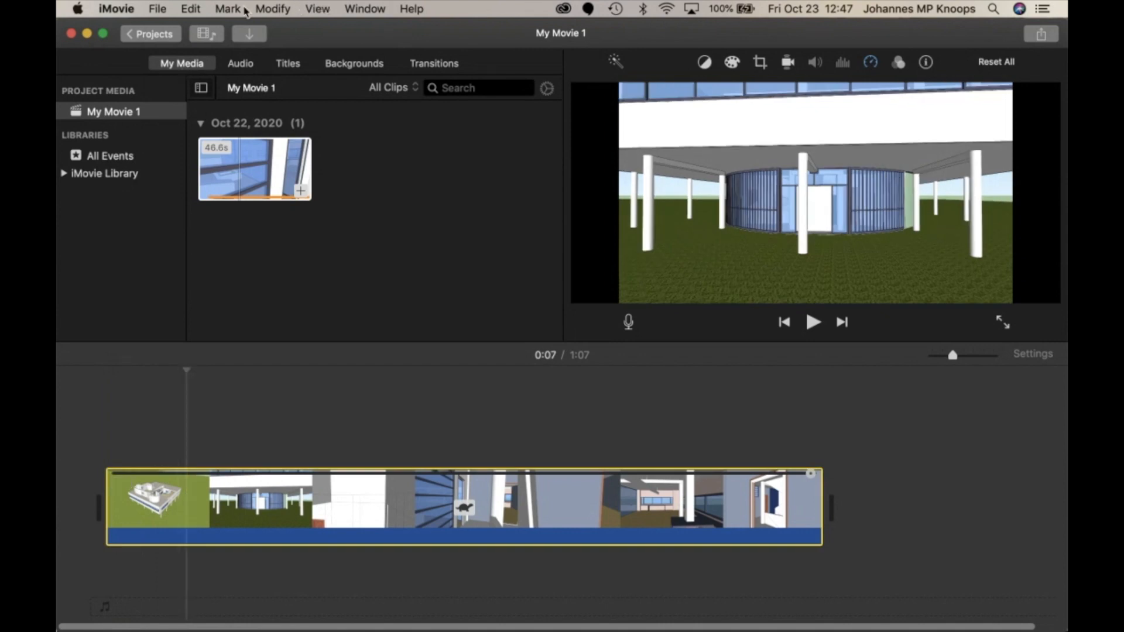
pyautogui.click(266, 10)
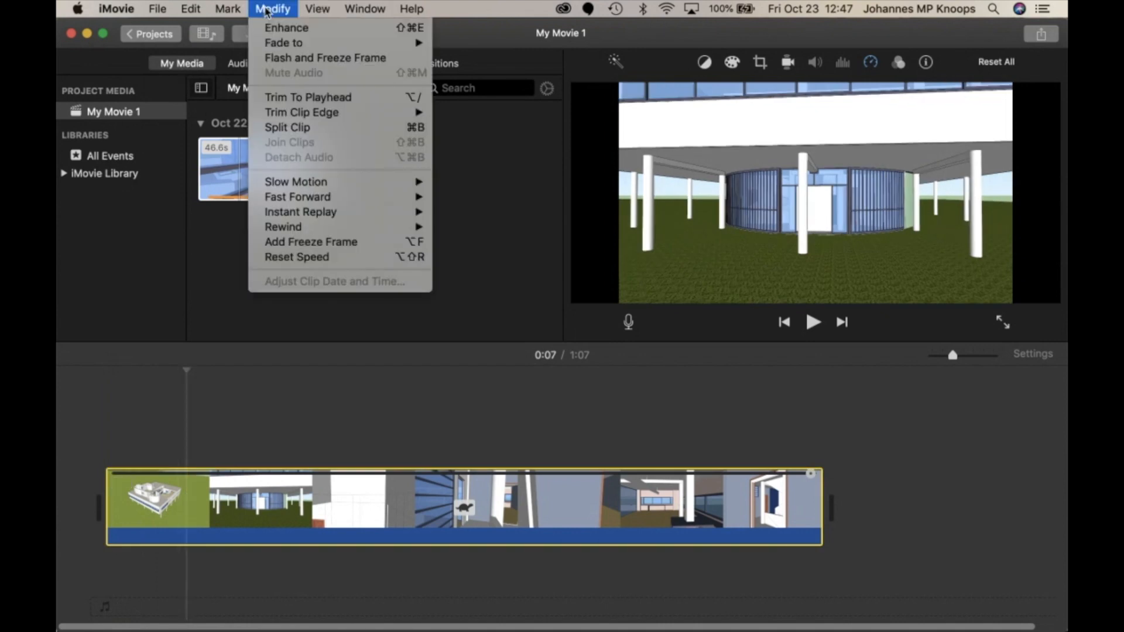
pyautogui.click(278, 127)
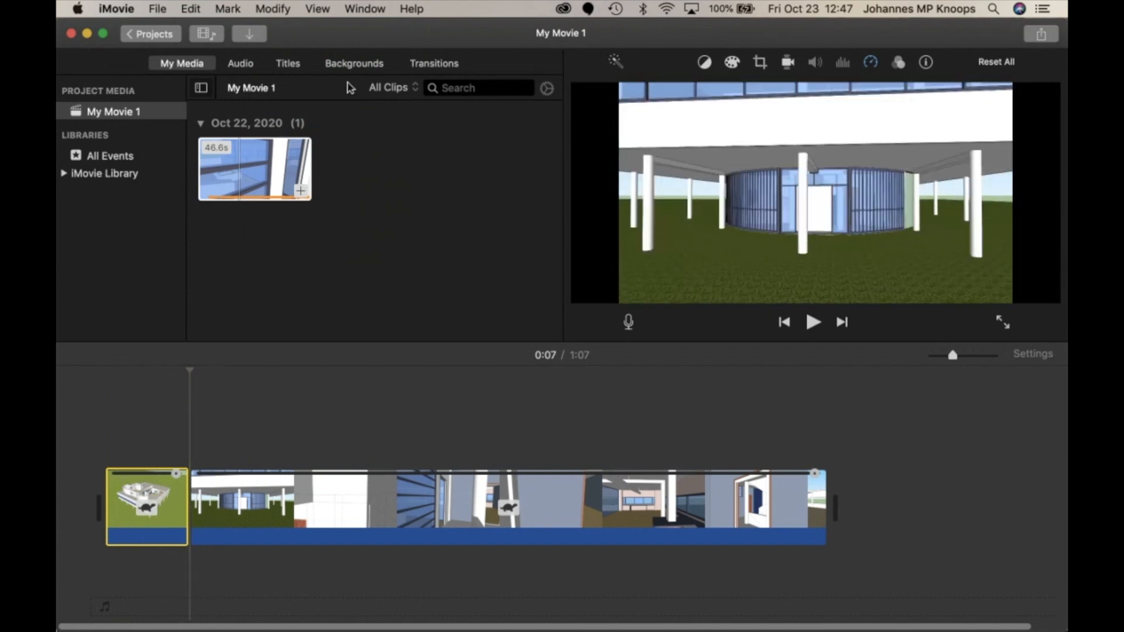
# Step: Browse the full range of available title styles
pyautogui.click(296, 69)
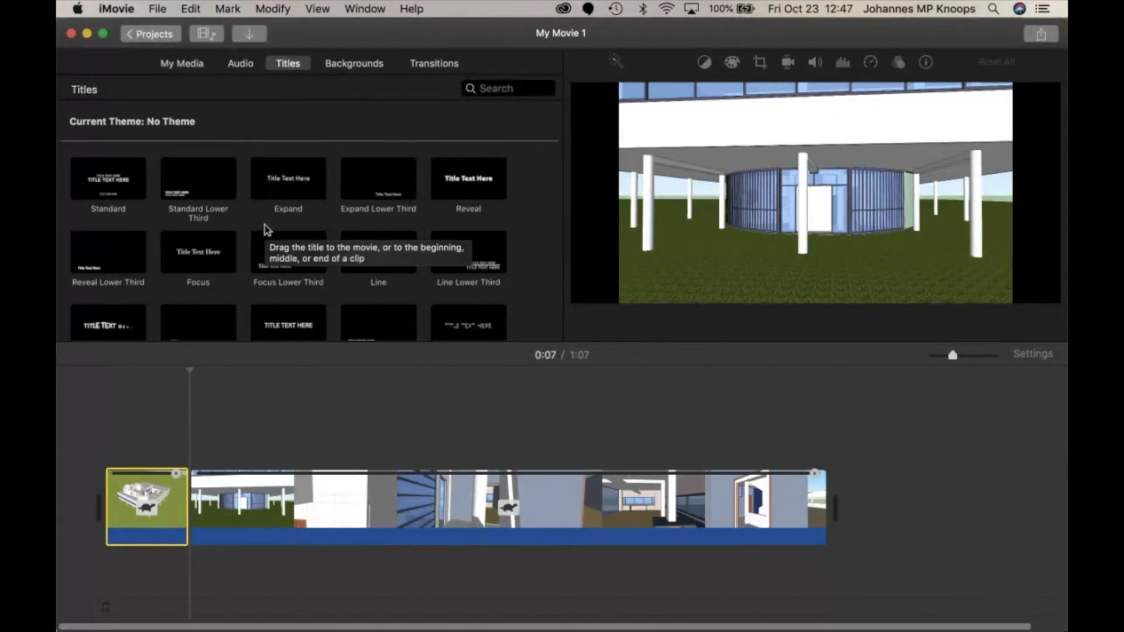
pyautogui.scroll(-2, 264, 229)
pyautogui.scroll(-8, 265, 225)
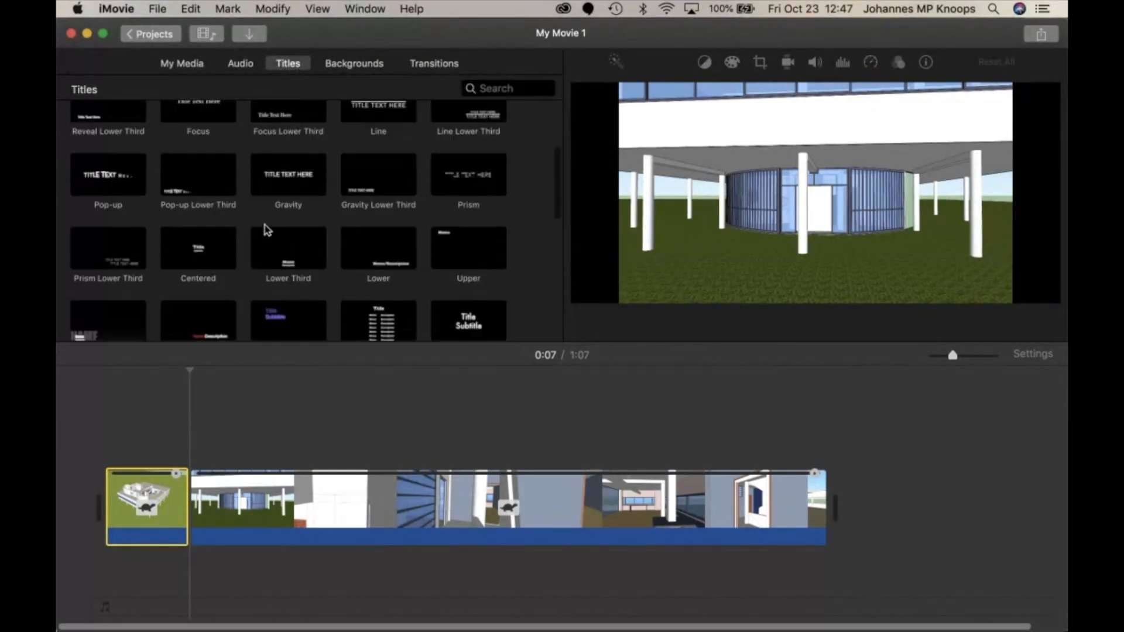
pyautogui.scroll(-4, 264, 225)
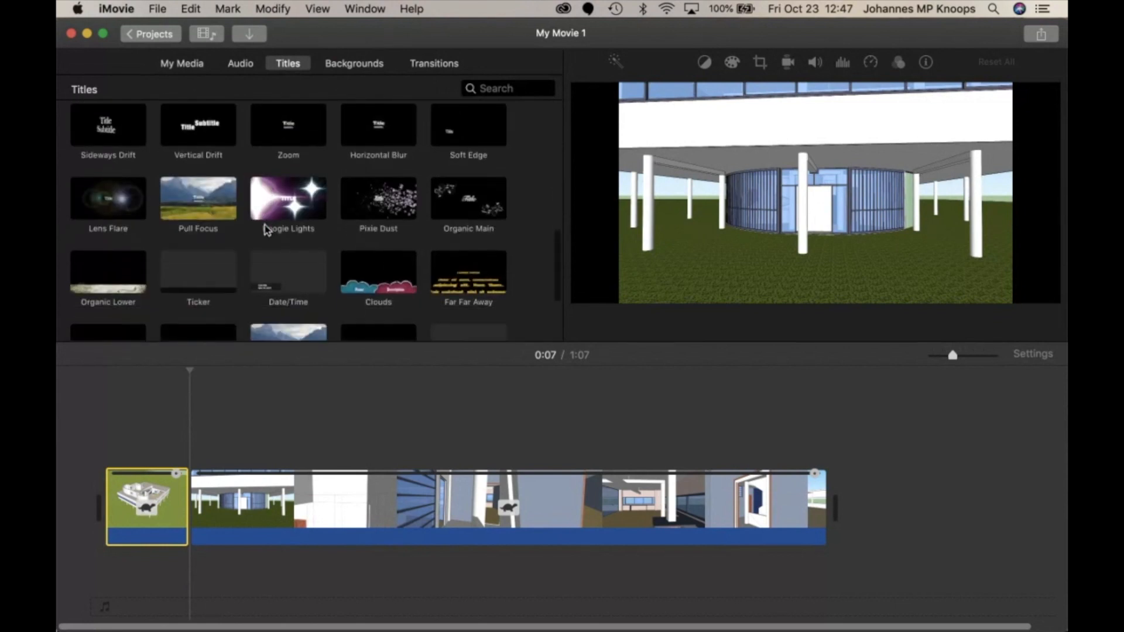
pyautogui.scroll(-4, 265, 225)
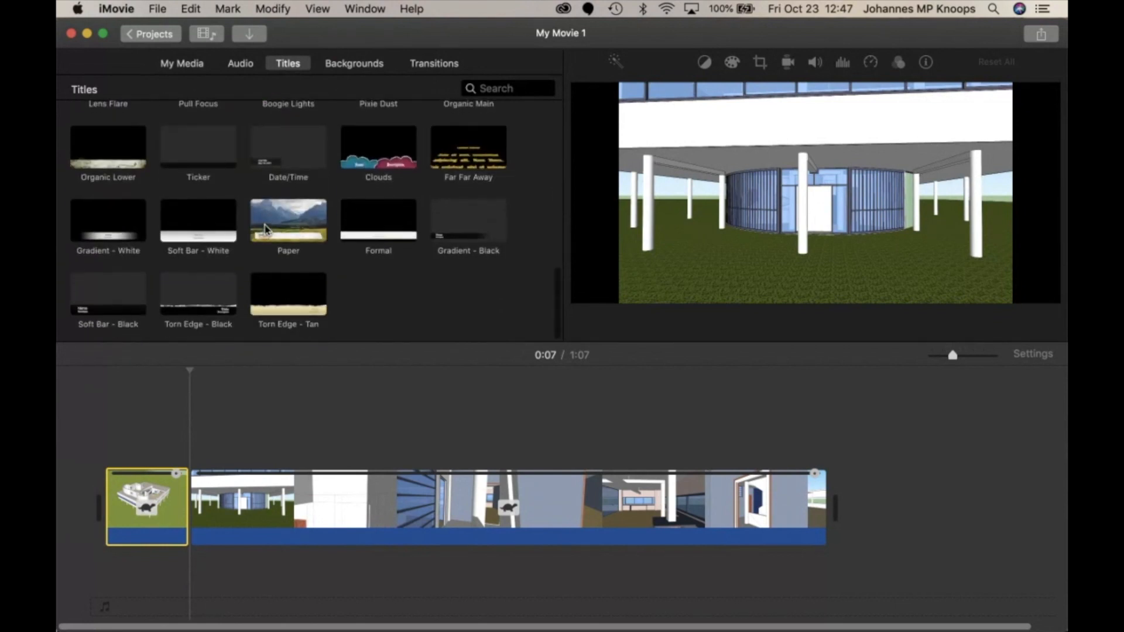
pyautogui.scroll(9, 265, 225)
pyautogui.scroll(5, 264, 225)
pyautogui.scroll(-4, 264, 225)
pyautogui.scroll(7, 265, 228)
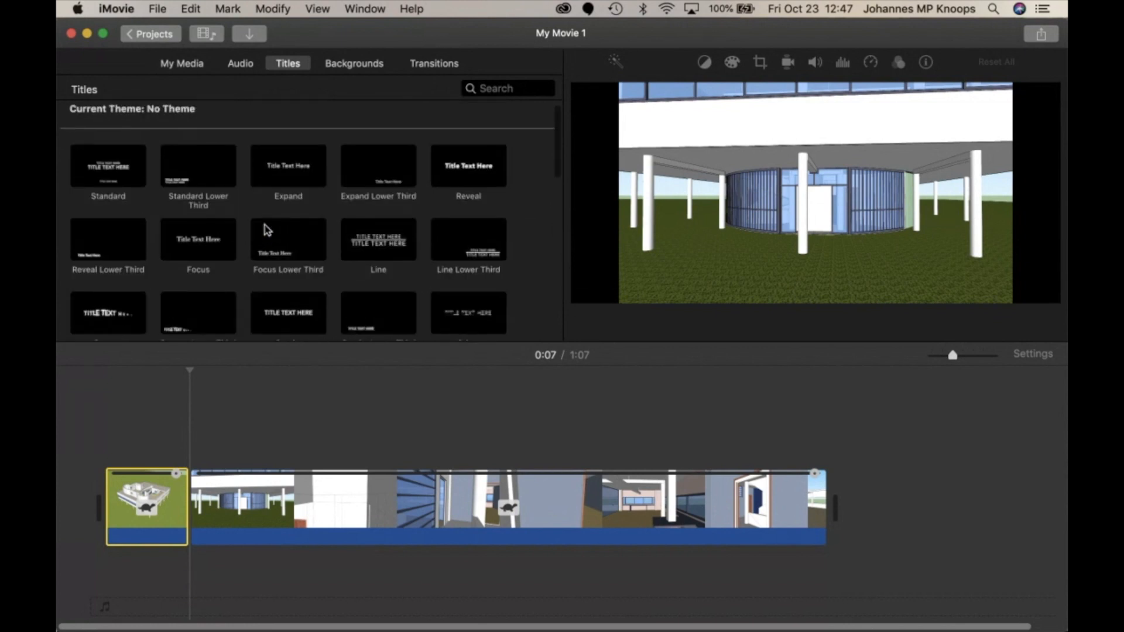
pyautogui.scroll(1, 264, 225)
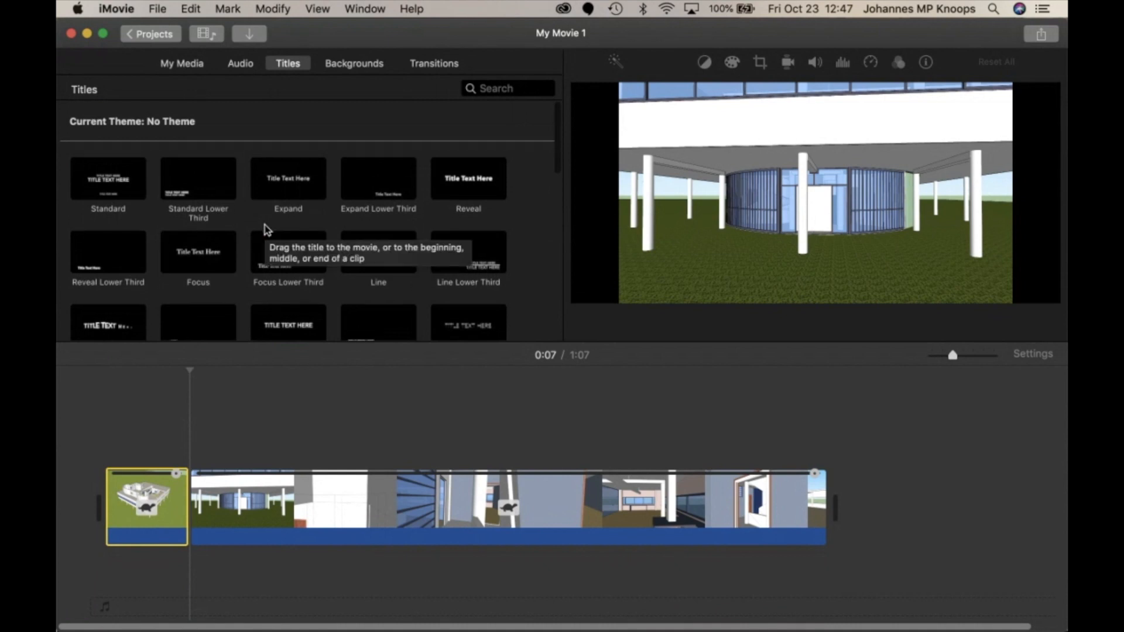
# Step: Add the Overlap title over the whole first segment of the timeline
pyautogui.scroll(-3, 264, 224)
pyautogui.scroll(-1, 265, 225)
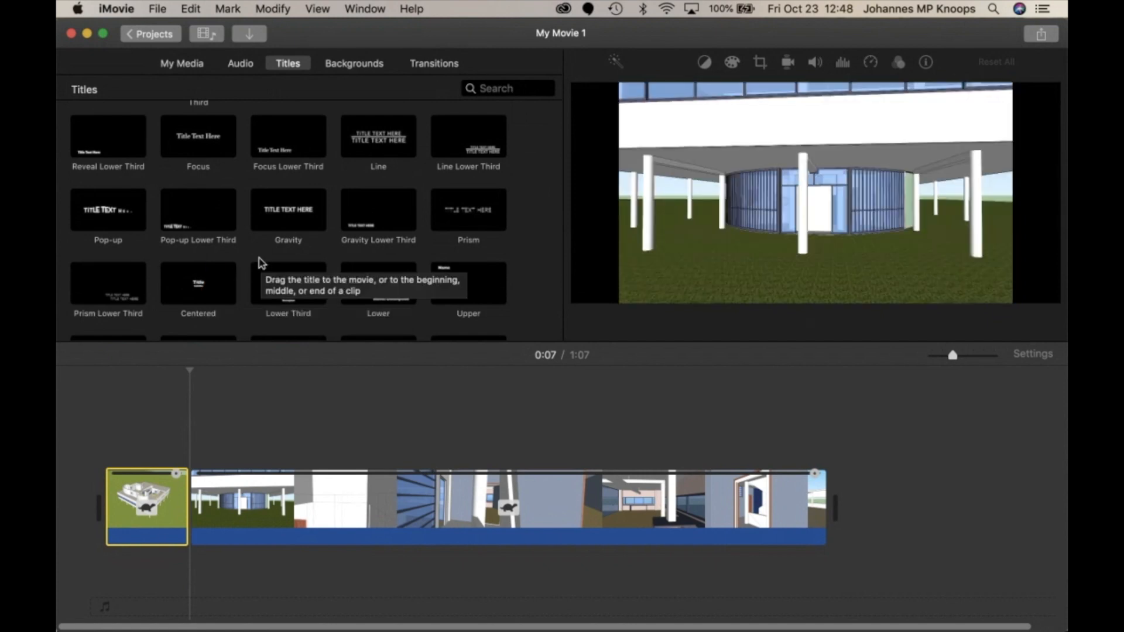
pyautogui.scroll(-3, 259, 258)
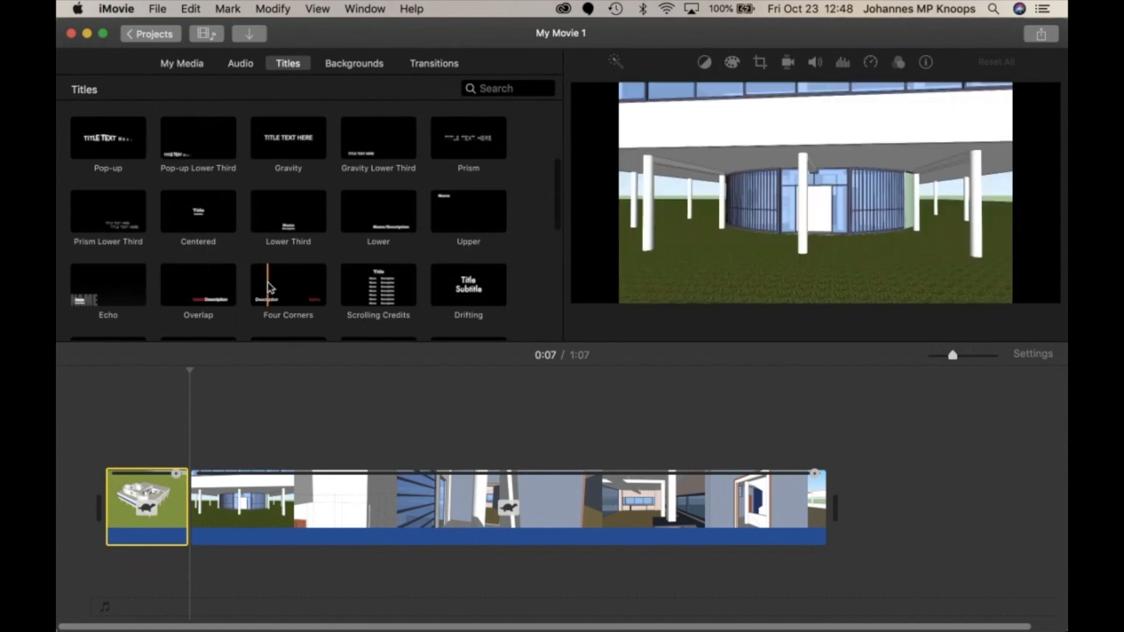
pyautogui.click(216, 291)
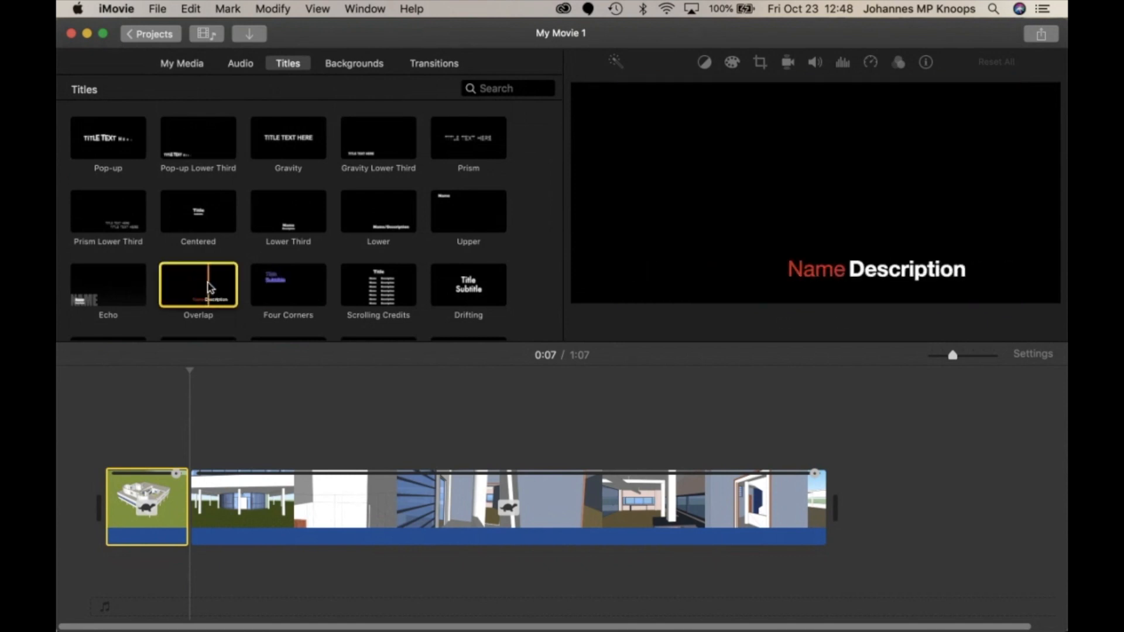
pyautogui.moveTo(193, 293); pyautogui.dragTo(143, 498)
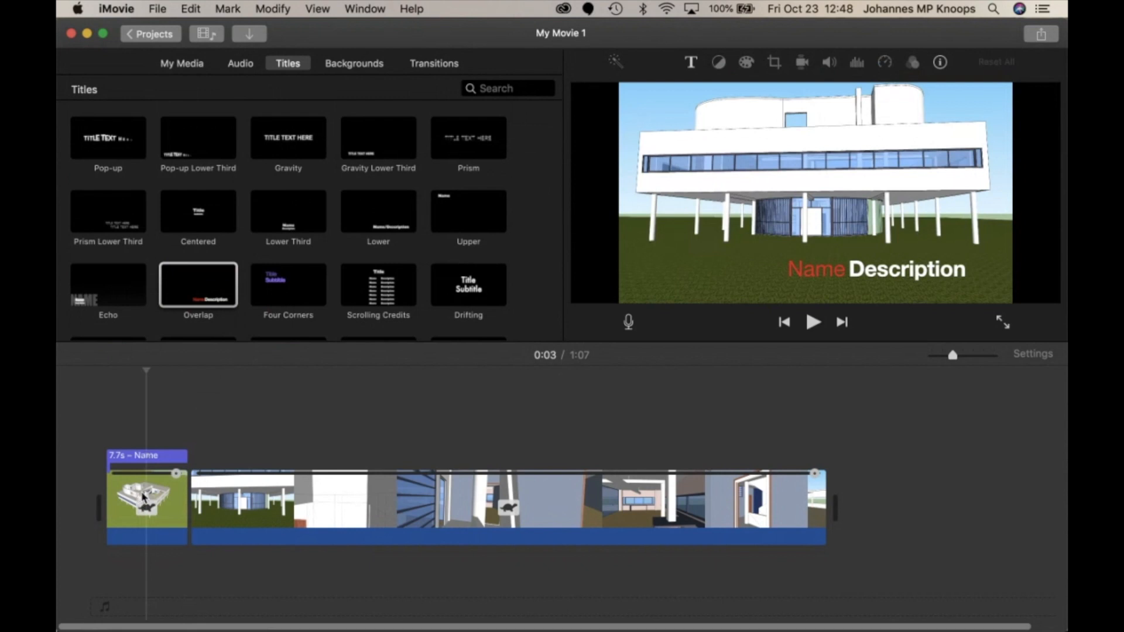
# Step: Change the title's name text to Corb's and its description text to Villa Savoye
pyautogui.doubleClick(815, 269)
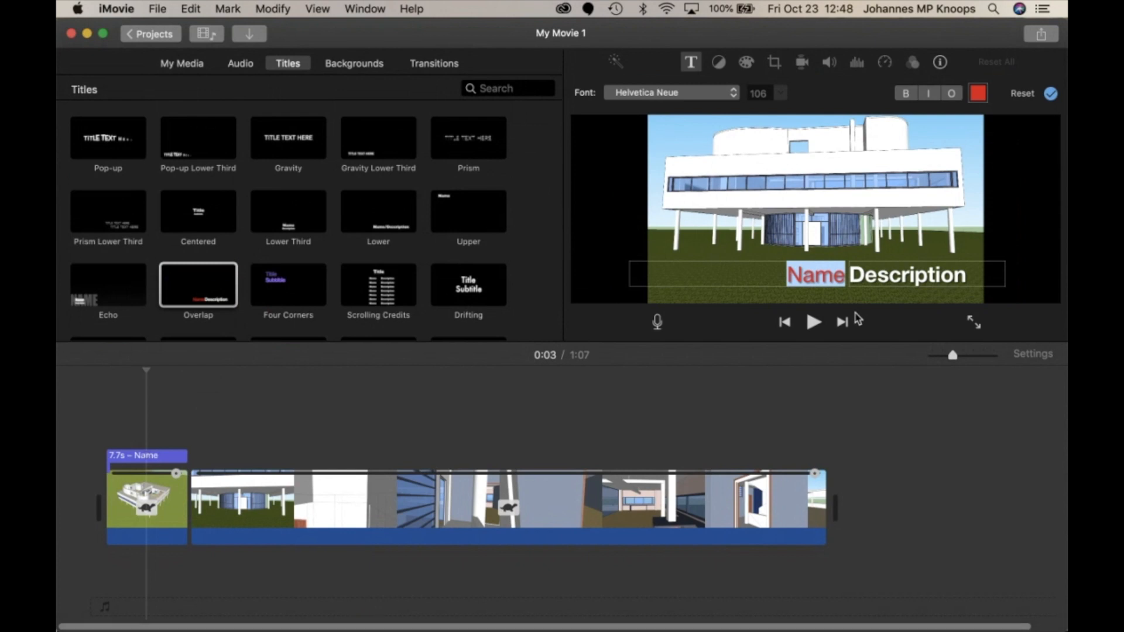
pyautogui.write('C')
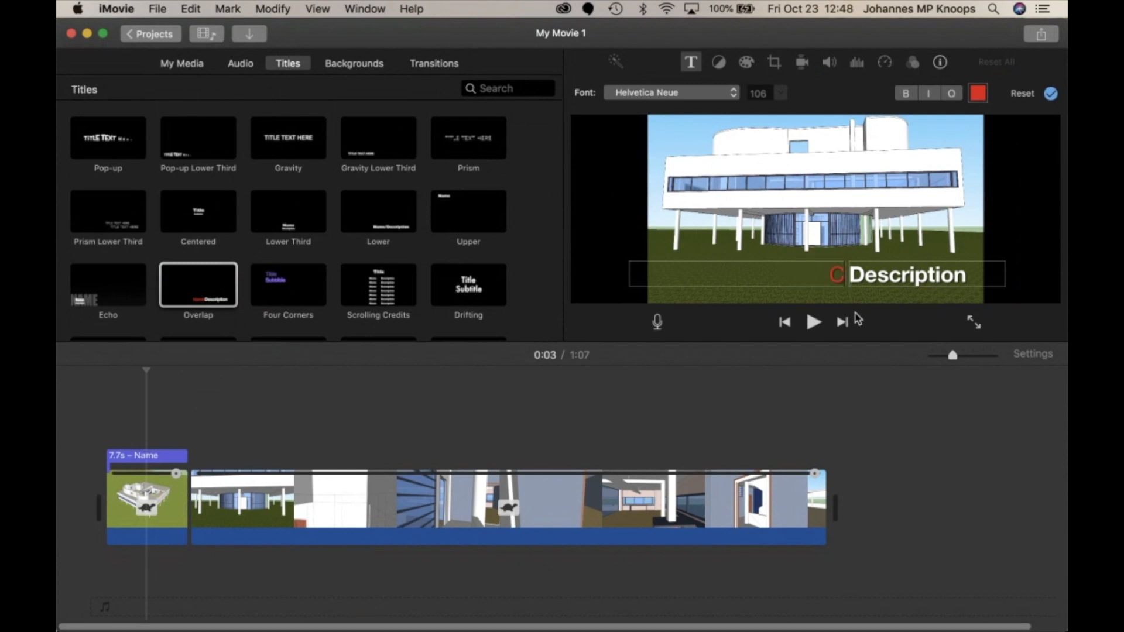
pyautogui.write("orb's")
pyautogui.moveTo(966, 277); pyautogui.dragTo(854, 265)
pyautogui.write('Vil')
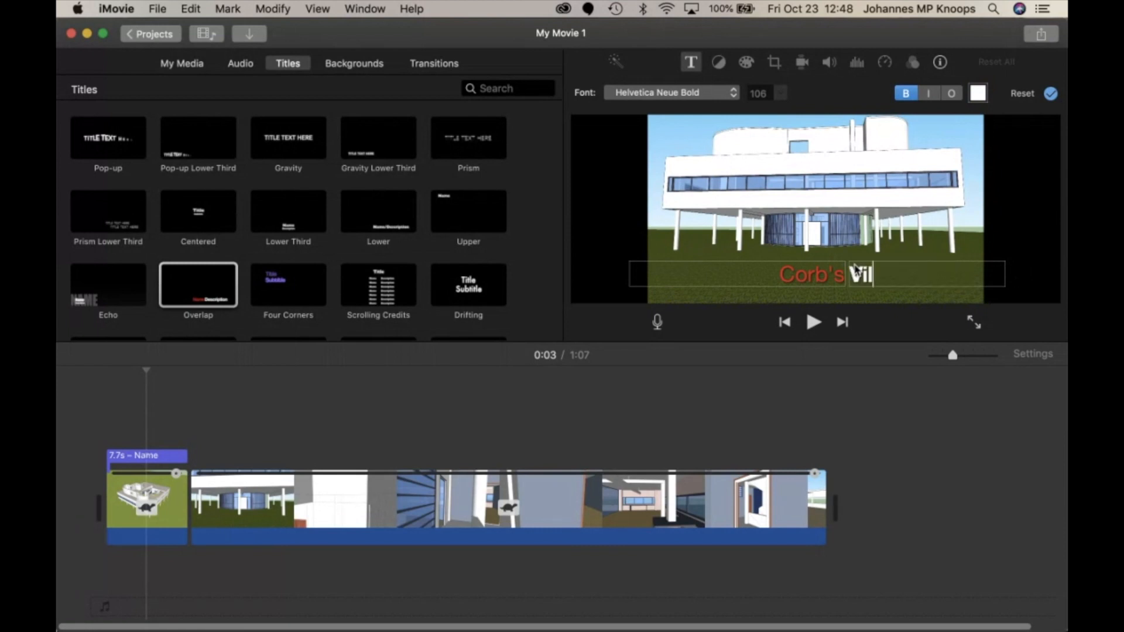
pyautogui.write('la Savoye')
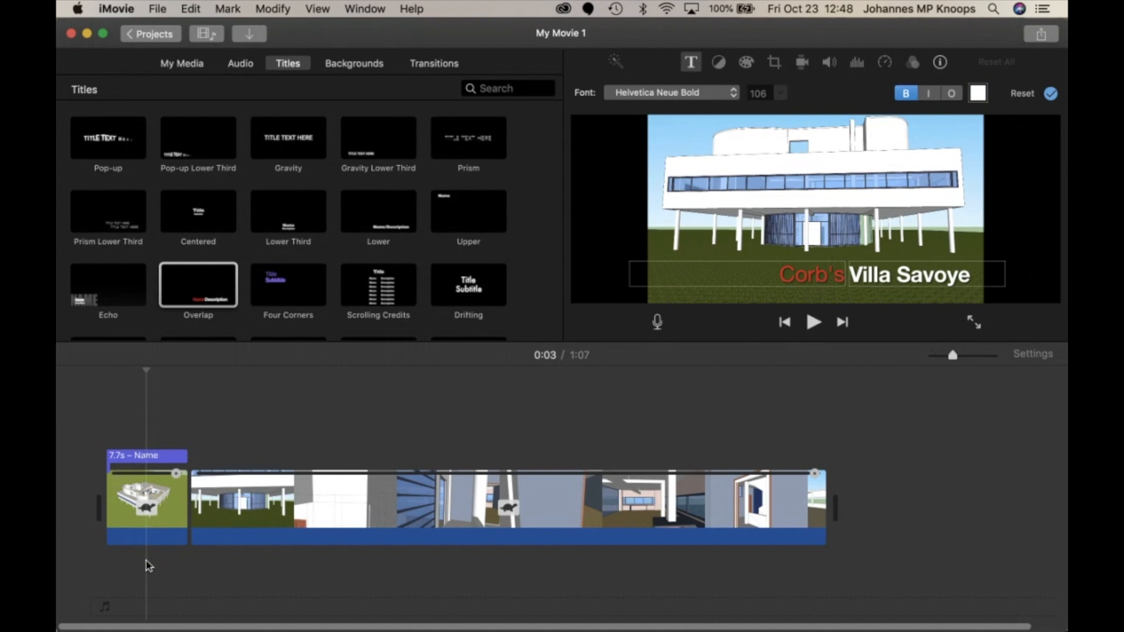
# Step: Finish editing the title and play back the opening of the movie, pausing at about 0:17
pyautogui.click(106, 515)
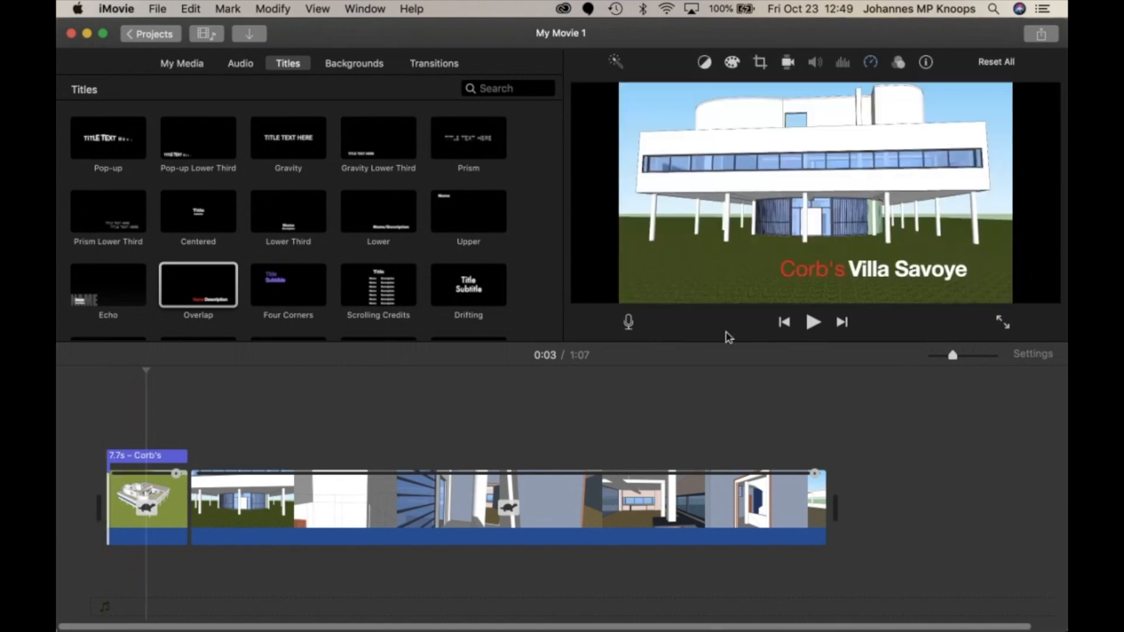
pyautogui.click(813, 322)
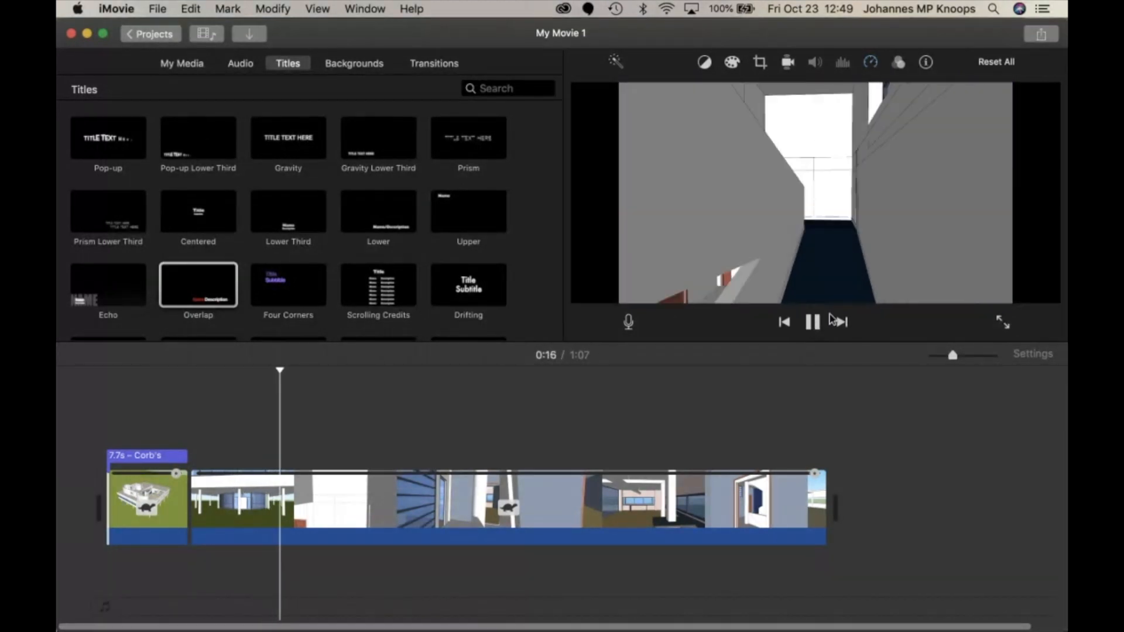
pyautogui.click(820, 326)
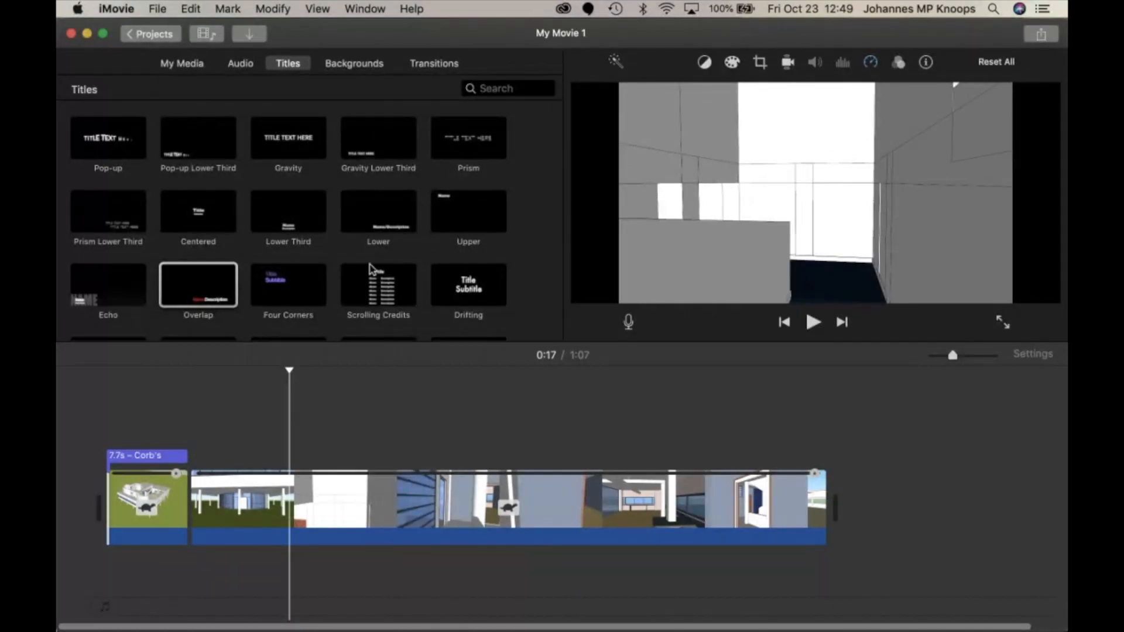
# Step: Add the Airplane Take Off sound effect below the video, starting at the beginning of the movie
pyautogui.click(246, 65)
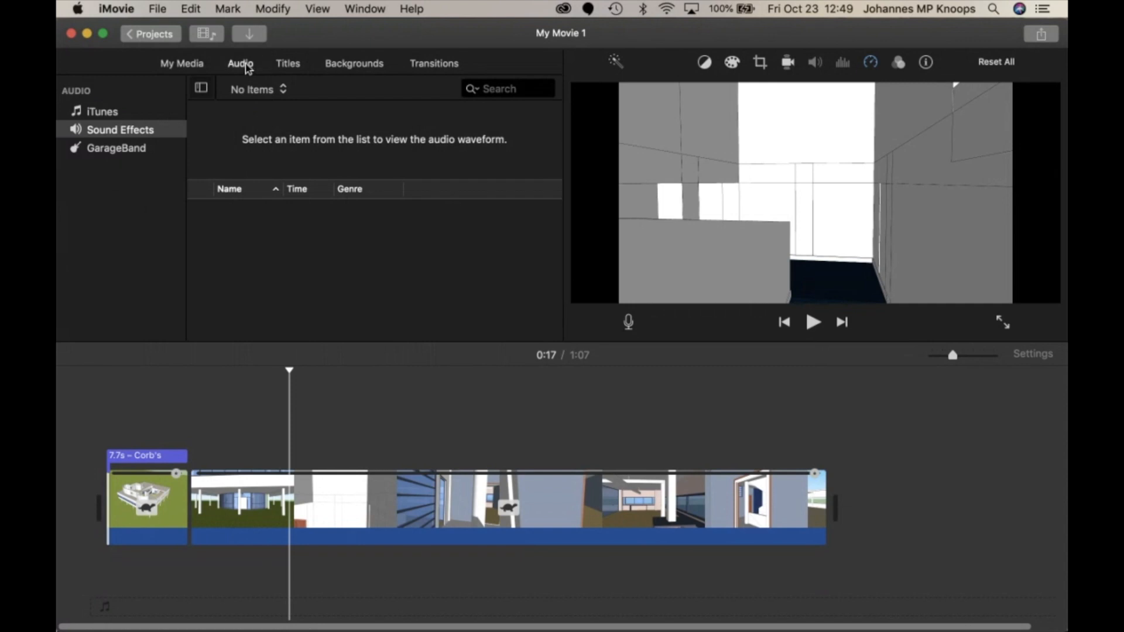
pyautogui.click(117, 115)
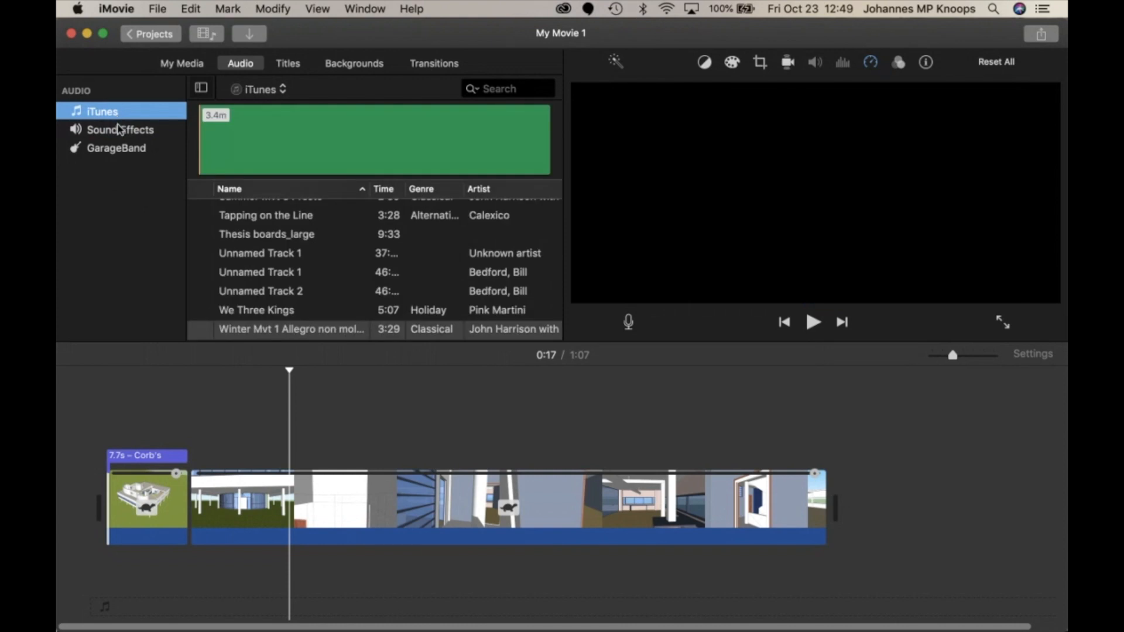
pyautogui.click(120, 129)
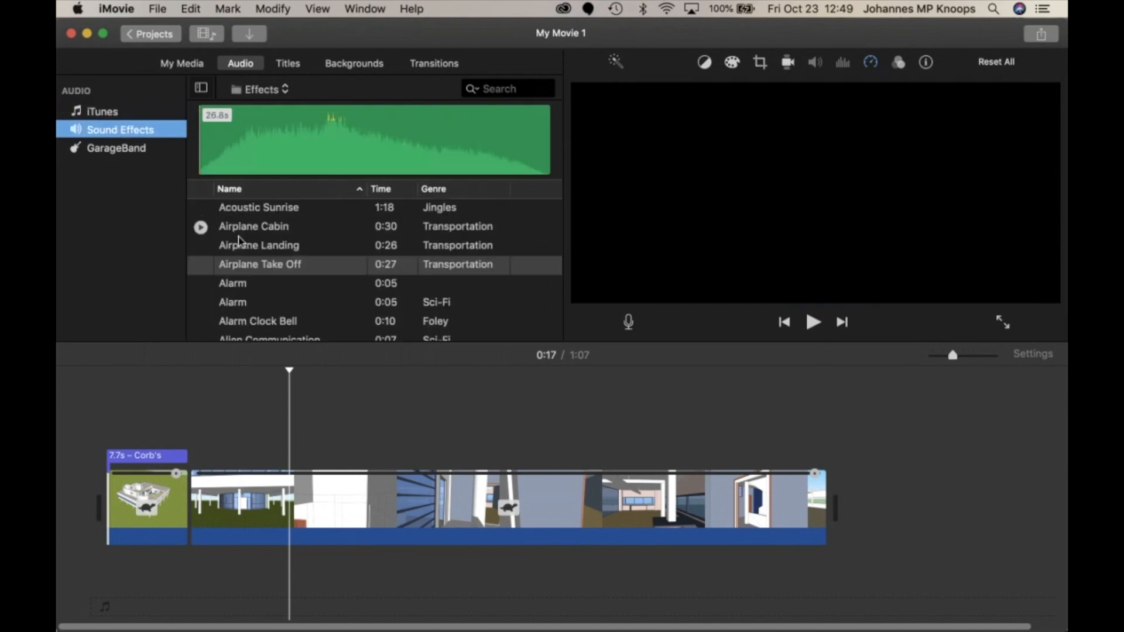
pyautogui.click(263, 268)
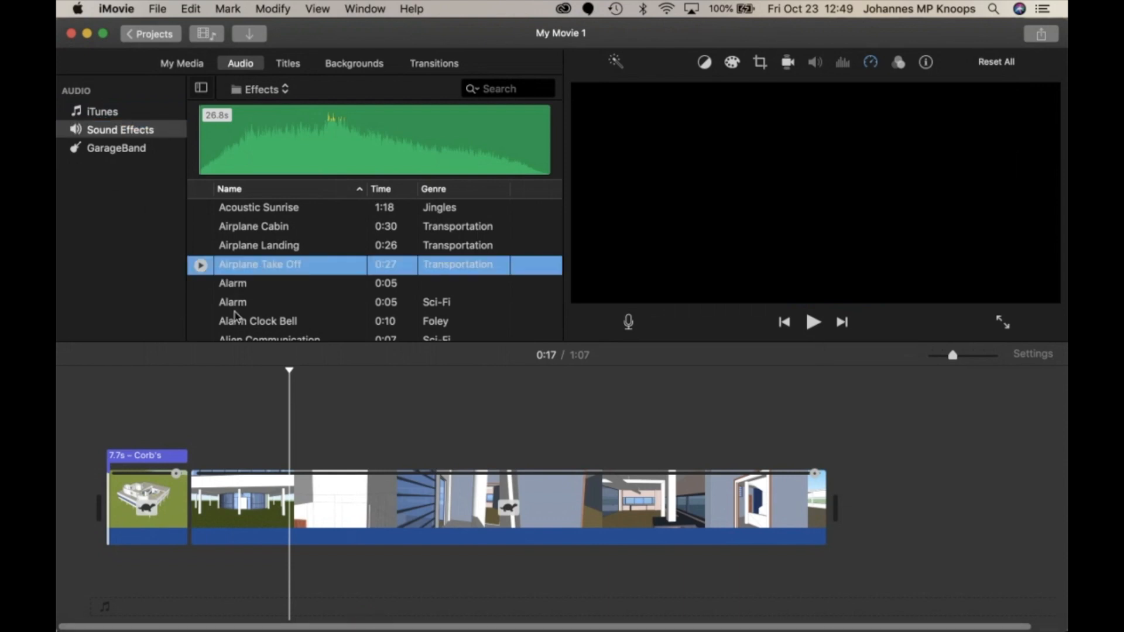
pyautogui.moveTo(180, 407); pyautogui.dragTo(122, 419)
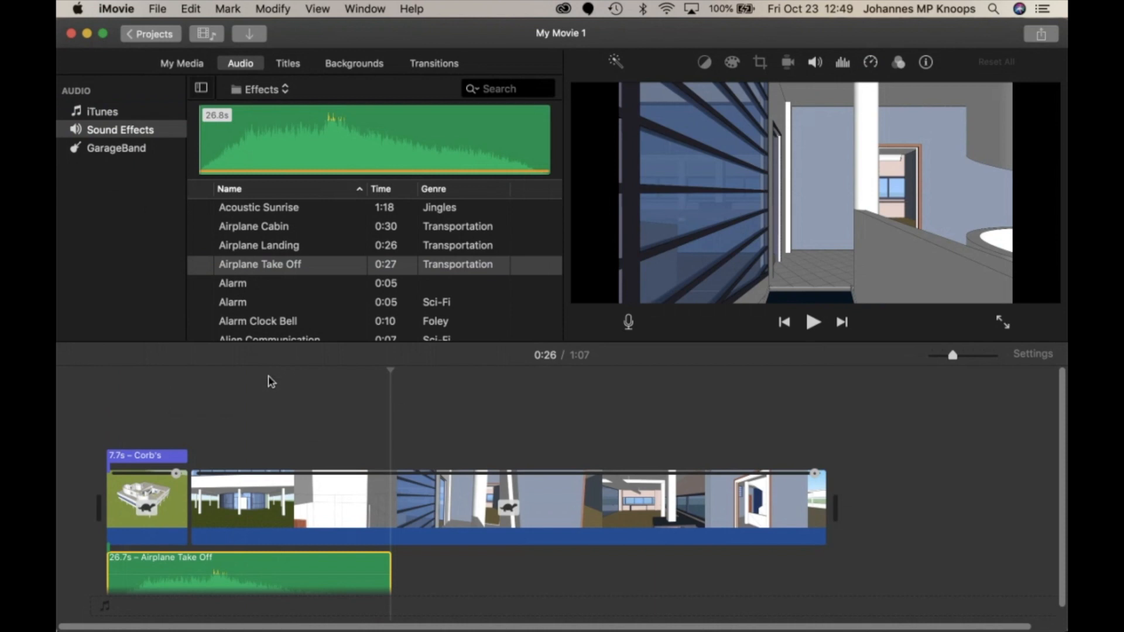
# Step: Split the Airplane Take Off audio at 0:07, where the first video segment ends, and delete its second part
pyautogui.click(195, 566)
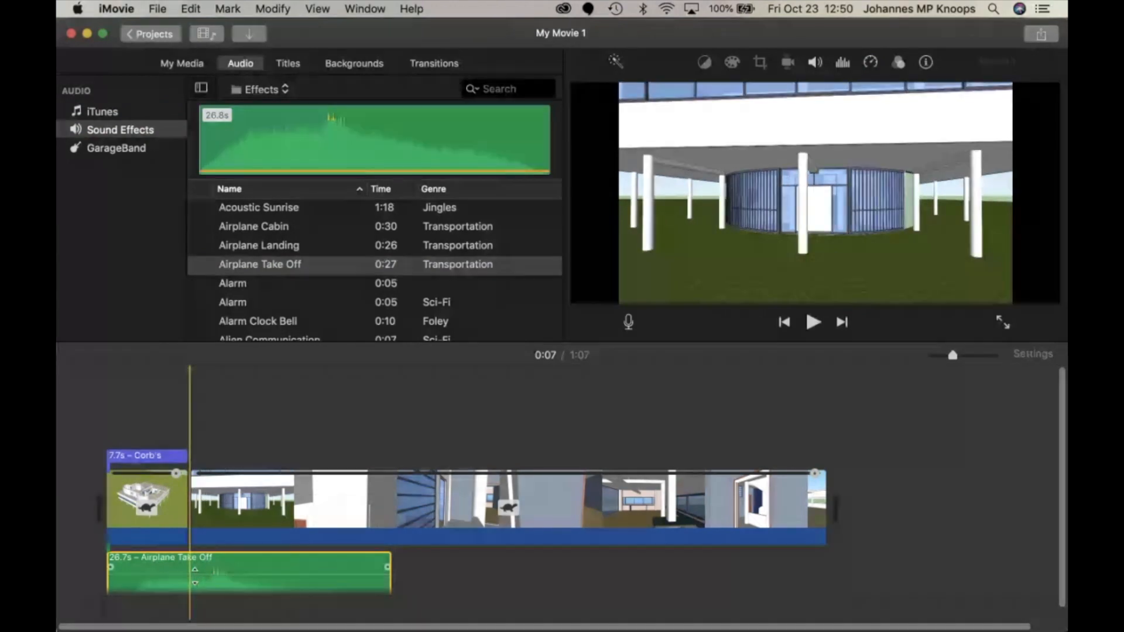
pyautogui.click(273, 8)
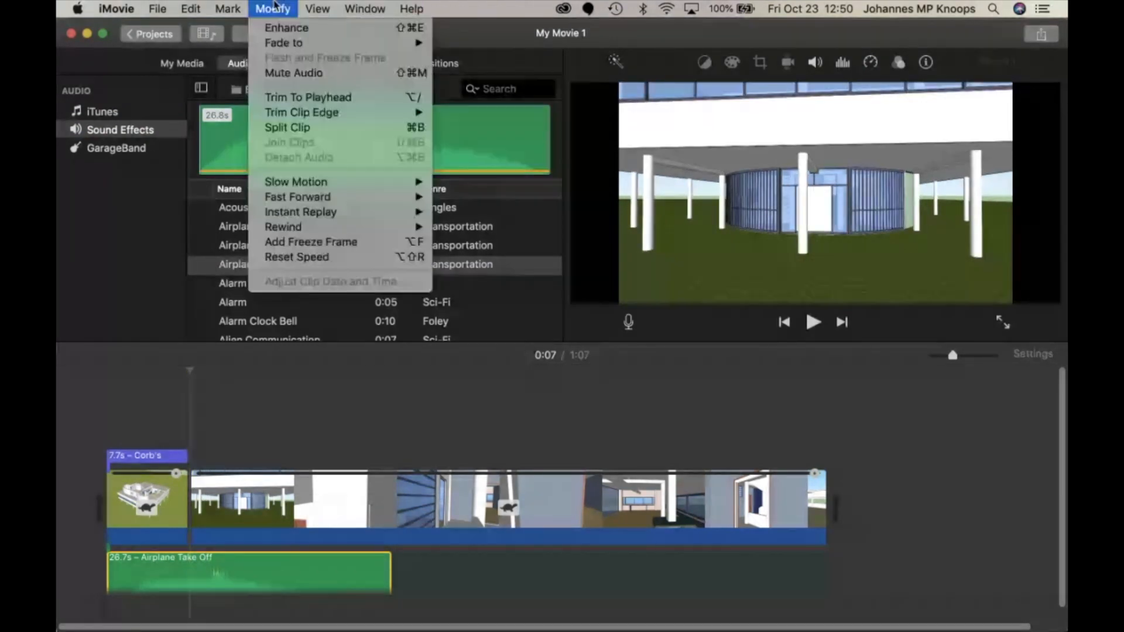
pyautogui.click(278, 130)
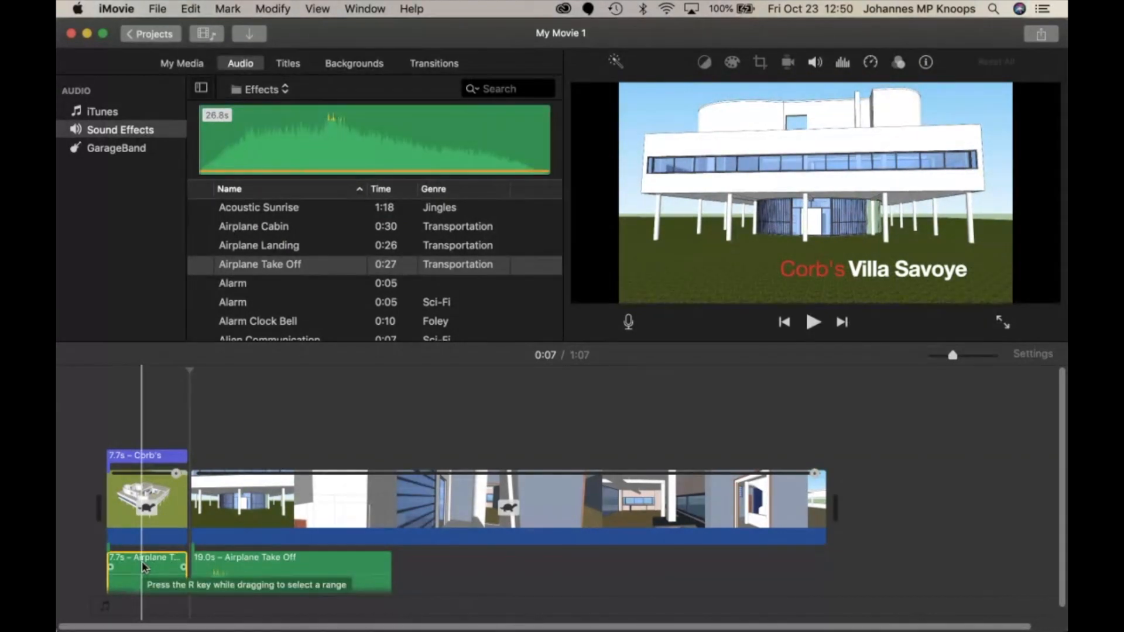
pyautogui.click(269, 567)
pyautogui.press('Delete')
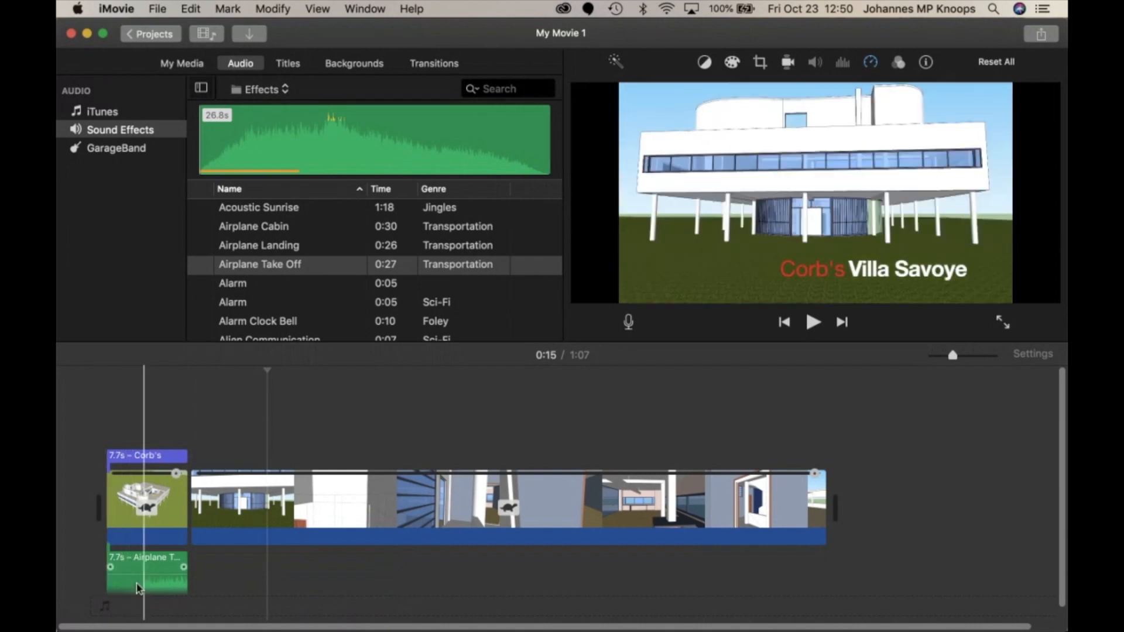
# Step: Trim the start of the remaining Airplane Take Off audio to leave 6.8 s, and place the playhead at 0:00
pyautogui.click(118, 587)
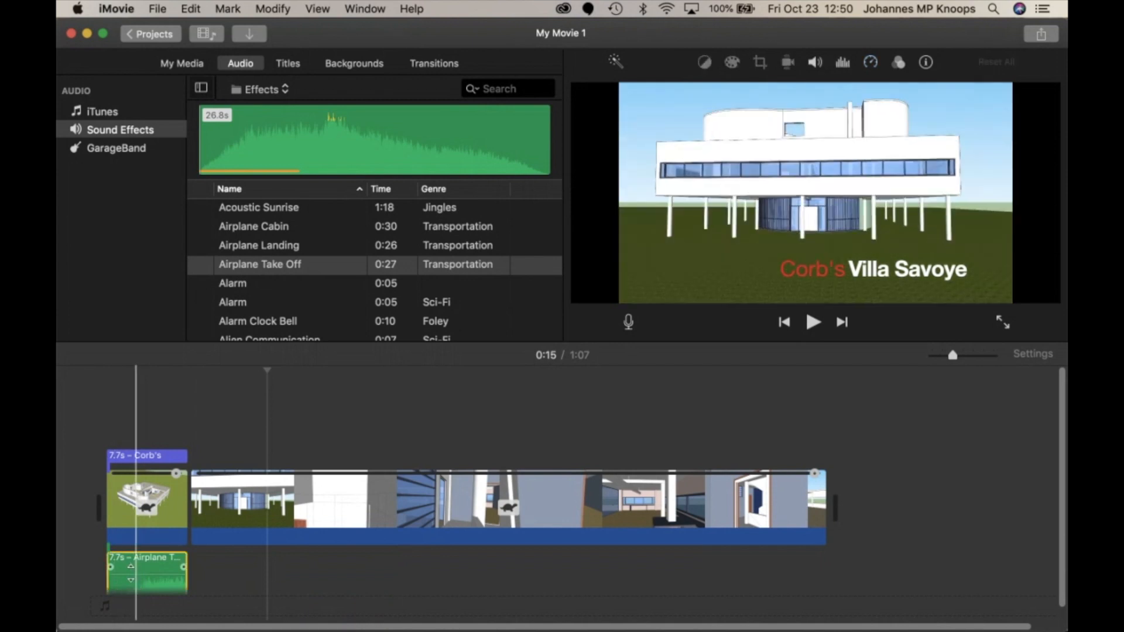
pyautogui.click(121, 548)
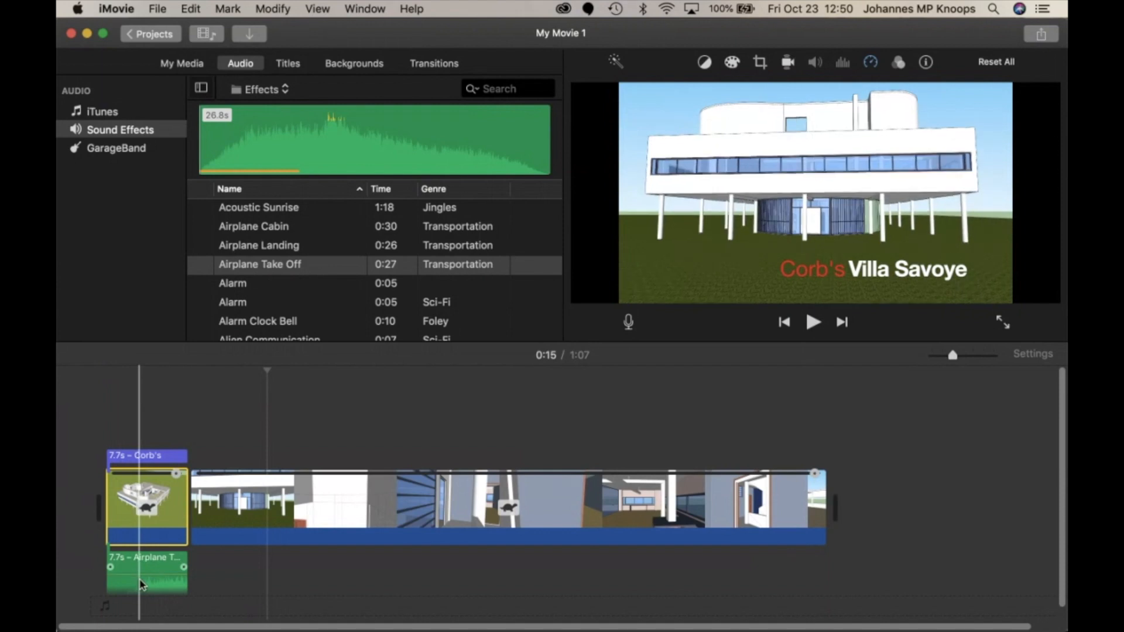
pyautogui.click(168, 585)
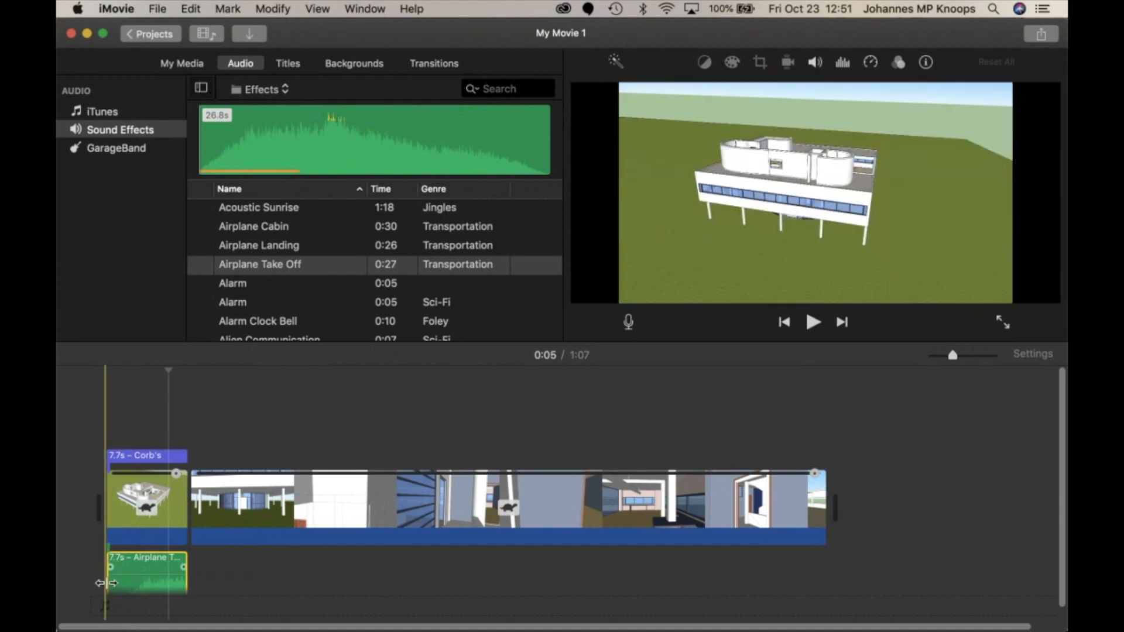
pyautogui.moveTo(104, 583); pyautogui.dragTo(117, 584)
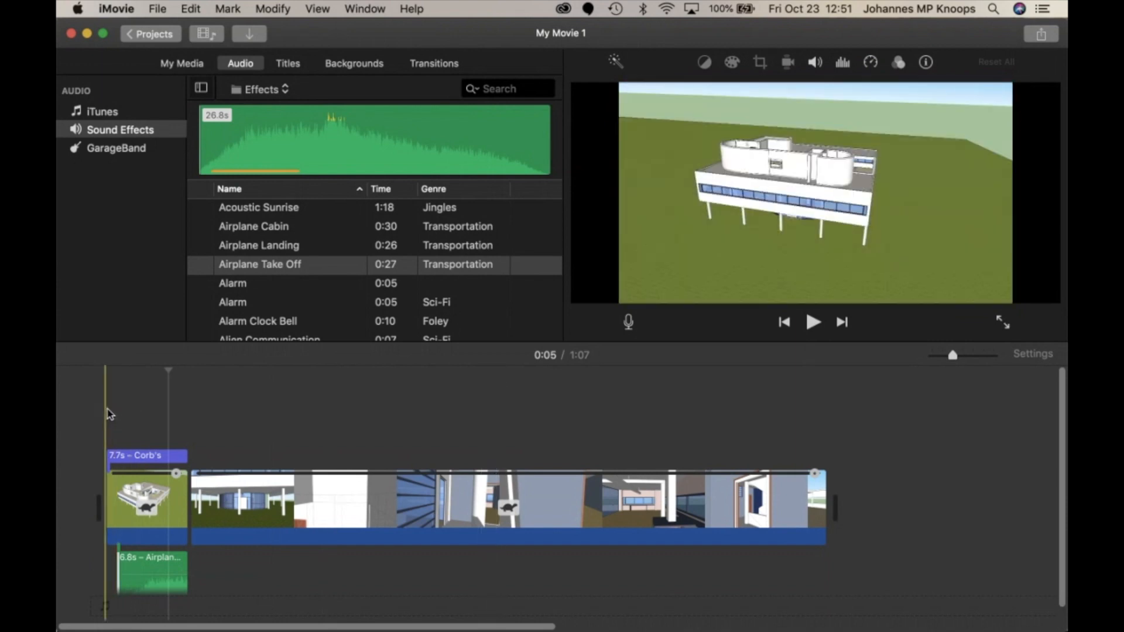
pyautogui.click(107, 414)
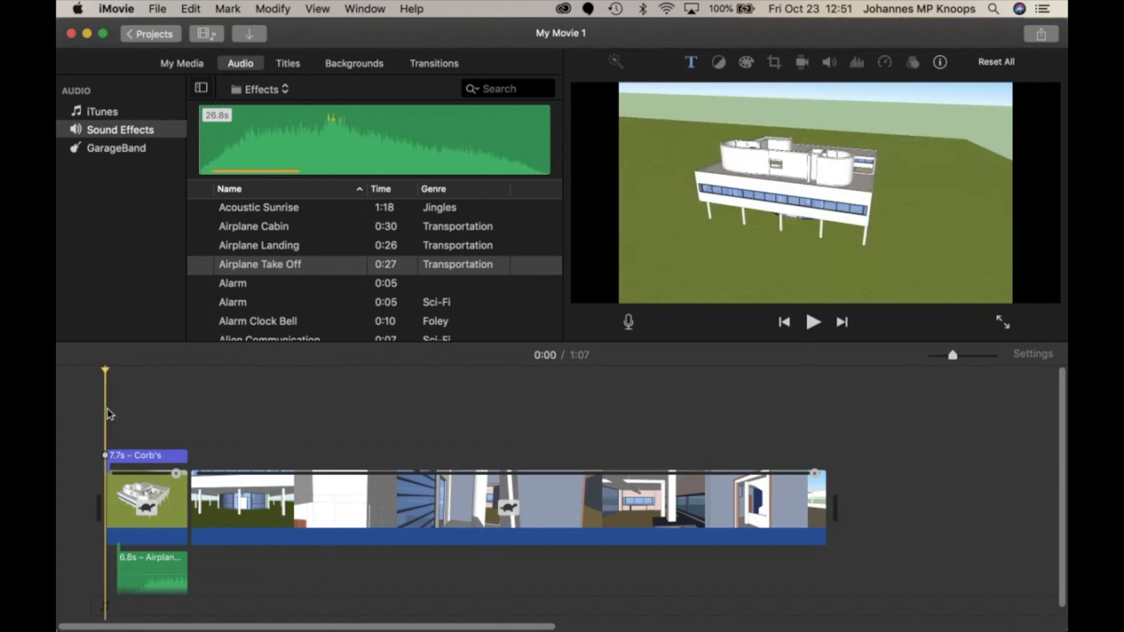
# Step: Play back the movie from the beginning, pausing at 0:10 before resuming playback
pyautogui.click(813, 322)
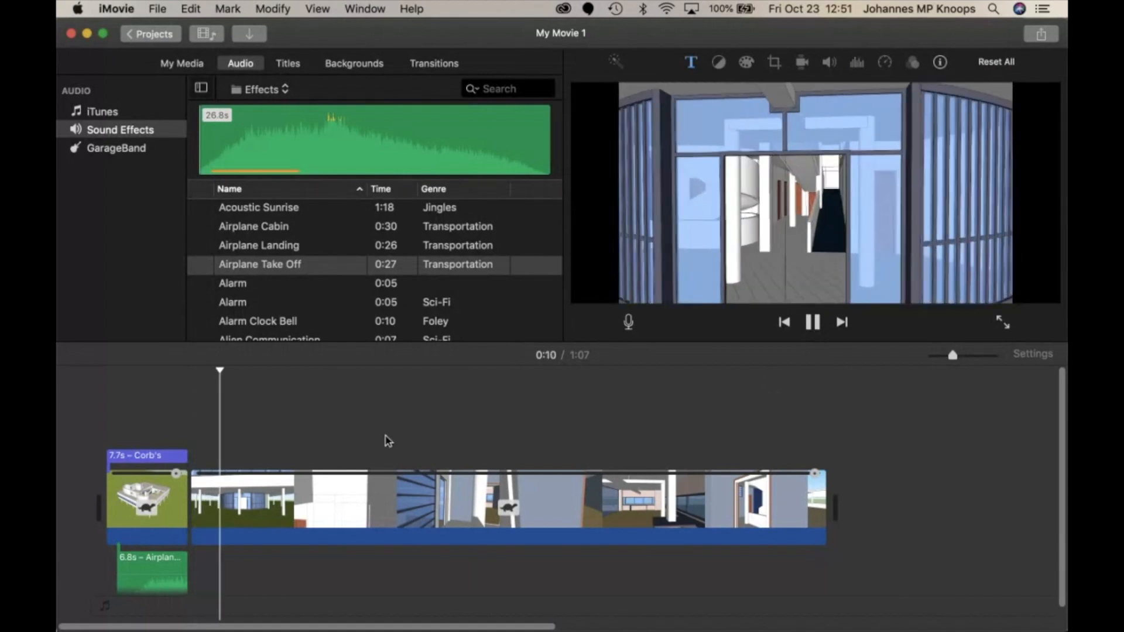
pyautogui.press('space')
pyautogui.click(223, 403)
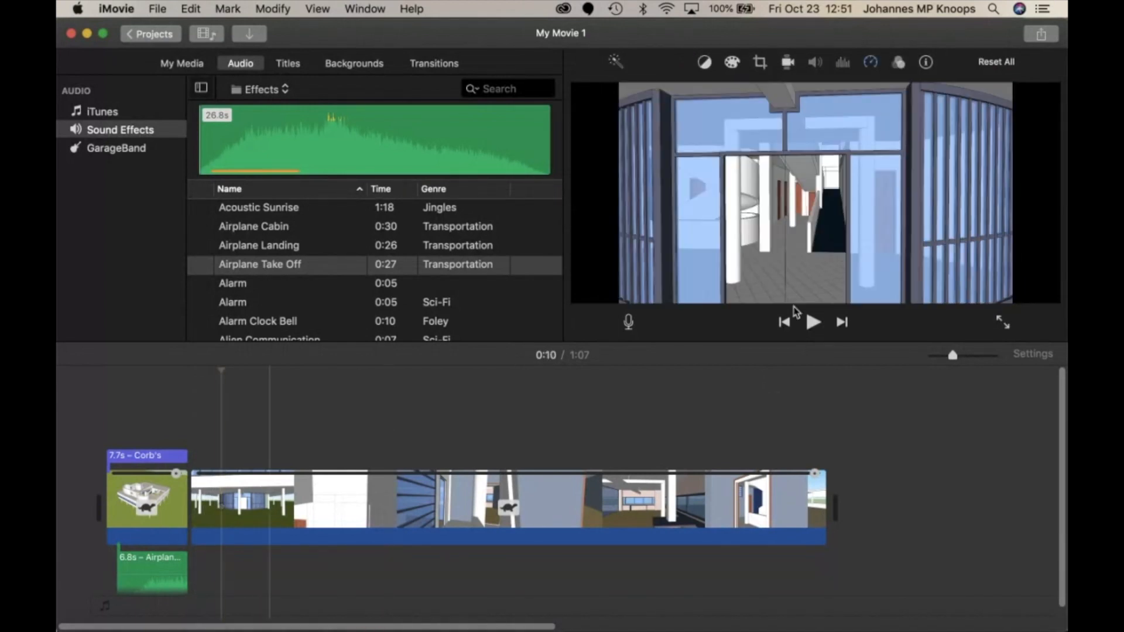
pyautogui.click(812, 322)
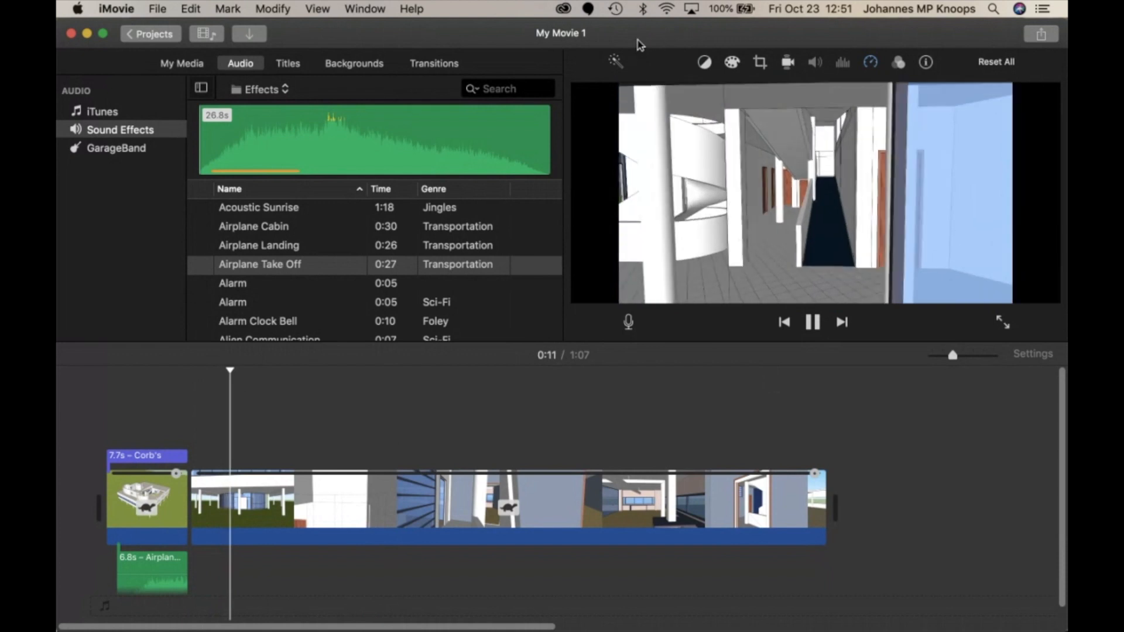
# Step: Move the movie window aside to check the screen-sharing session in Chrome, and return to iMovie with its window back in full view
pyautogui.moveTo(637, 37); pyautogui.dragTo(707, 547)
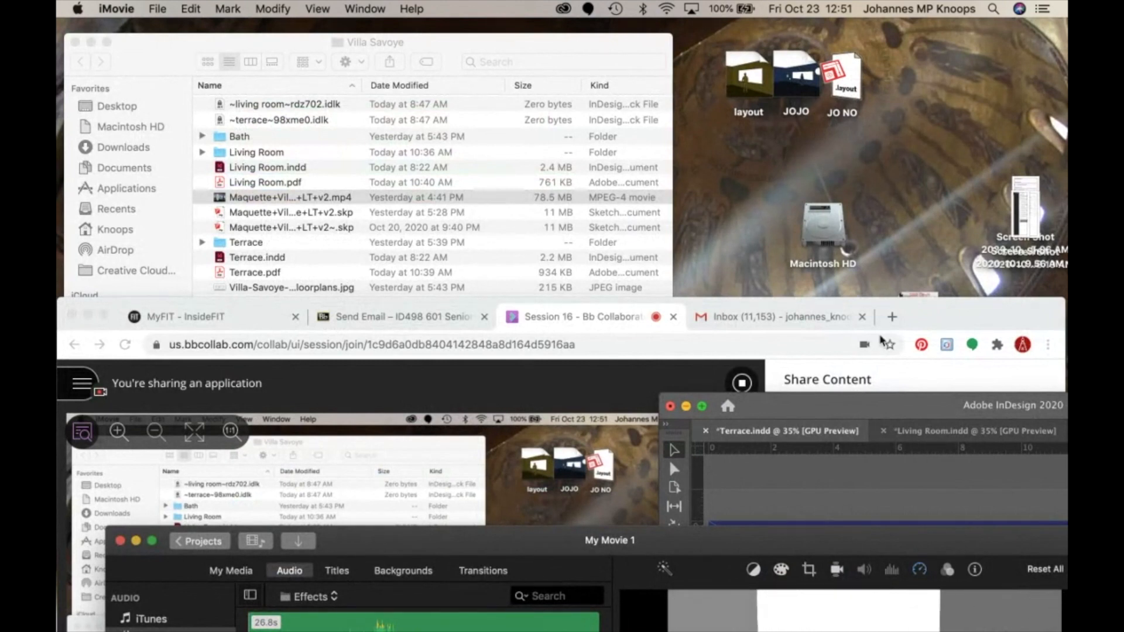
pyautogui.moveTo(944, 313); pyautogui.dragTo(939, 100)
pyautogui.moveTo(932, 6); pyautogui.dragTo(840, 62)
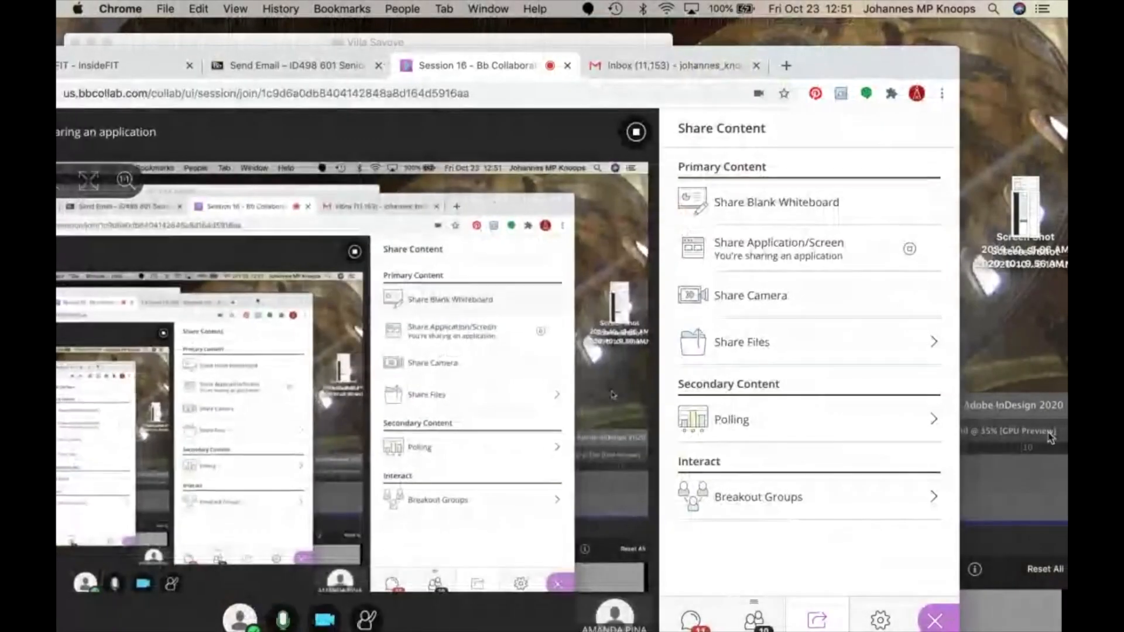
pyautogui.click(1065, 441)
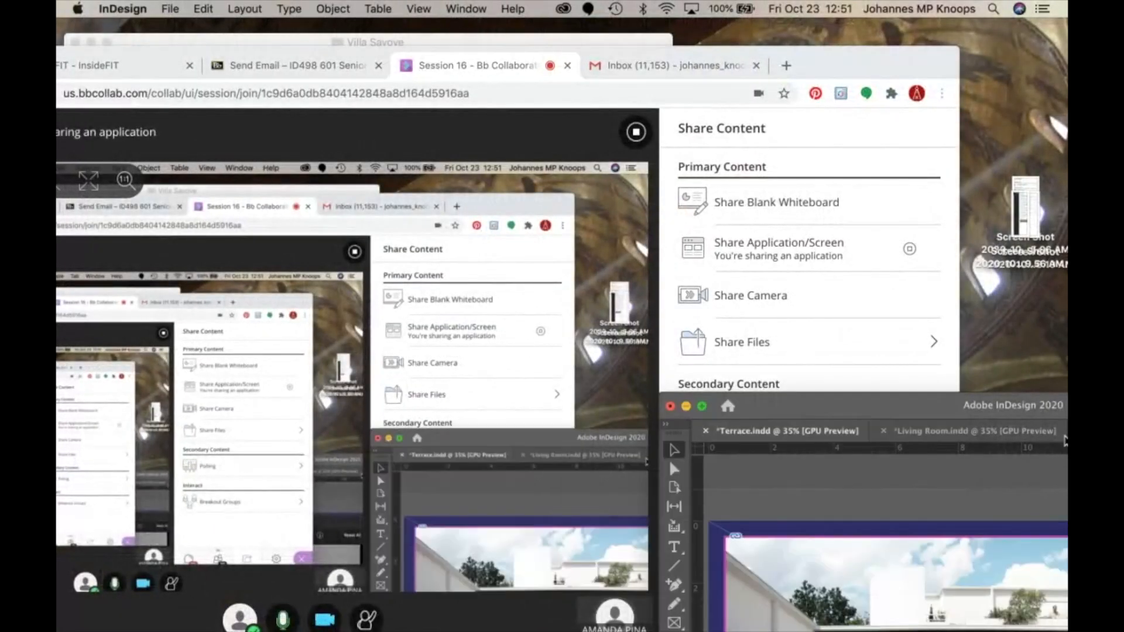
pyautogui.moveTo(431, 626)
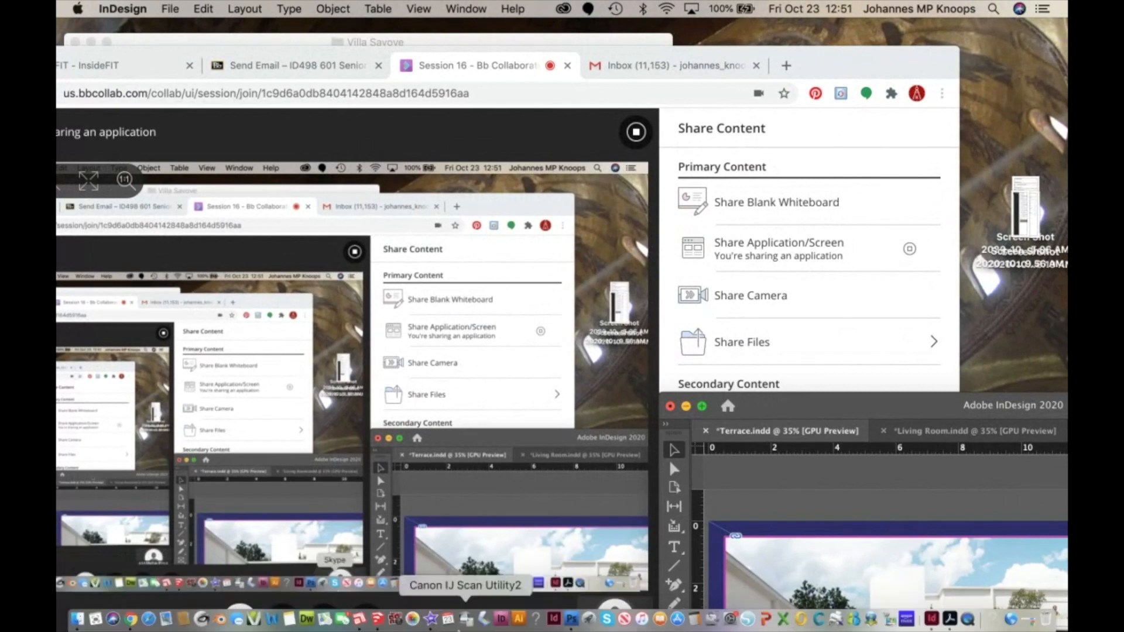
pyautogui.click(431, 626)
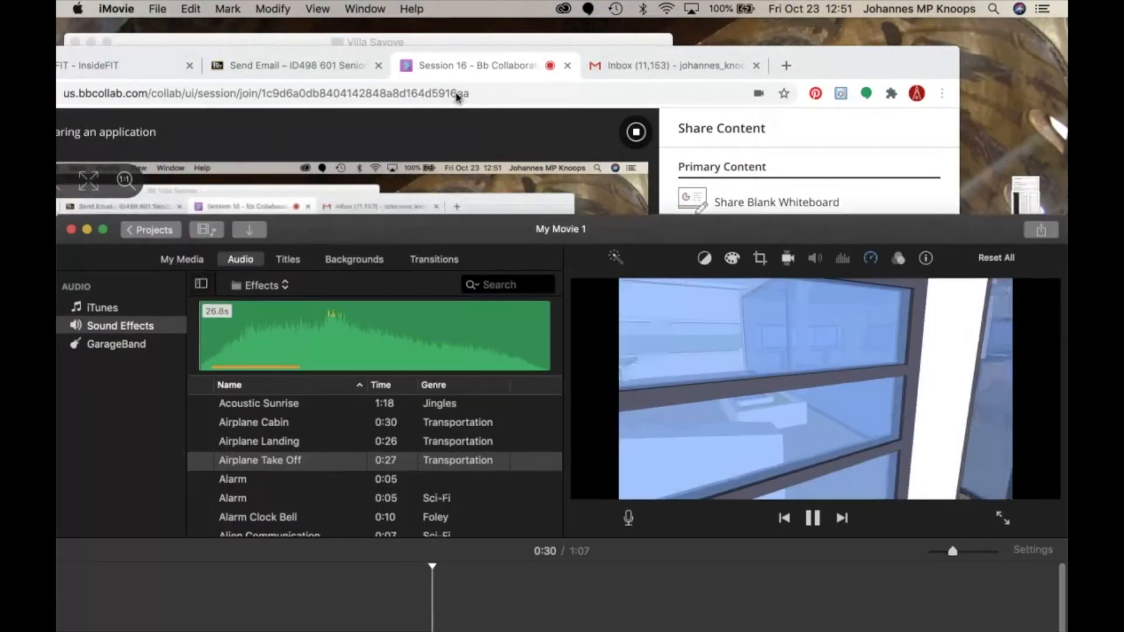
pyautogui.moveTo(410, 226); pyautogui.dragTo(414, 23)
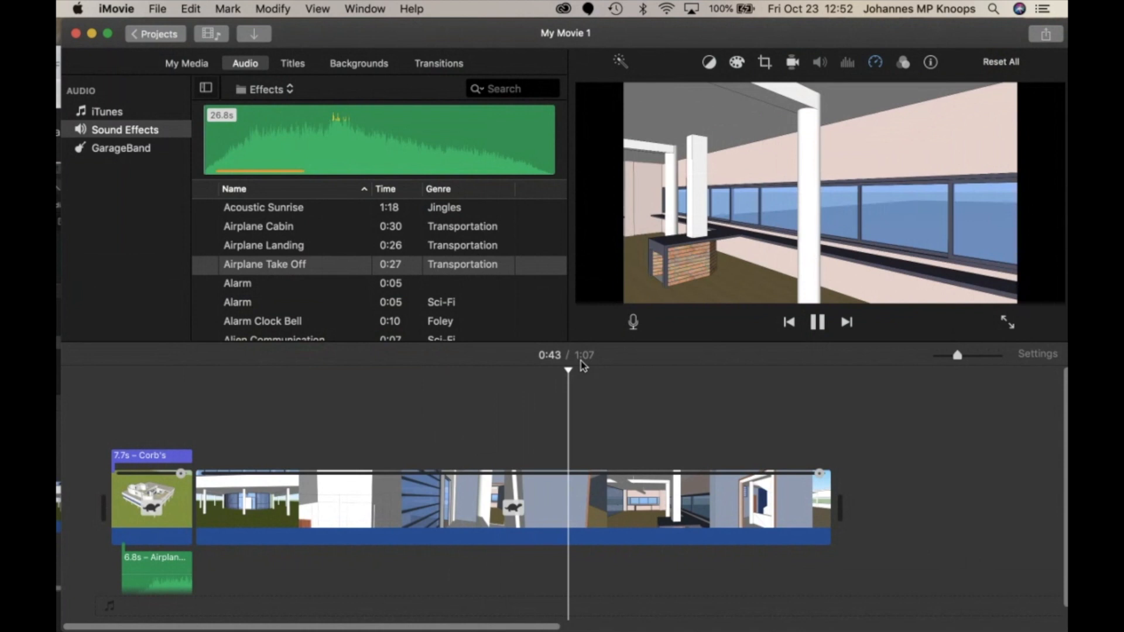
# Step: Replay the movie from its beginning through the entrance scene and pause at 0:16
pyautogui.click(467, 372)
pyautogui.moveTo(432, 379); pyautogui.dragTo(83, 420)
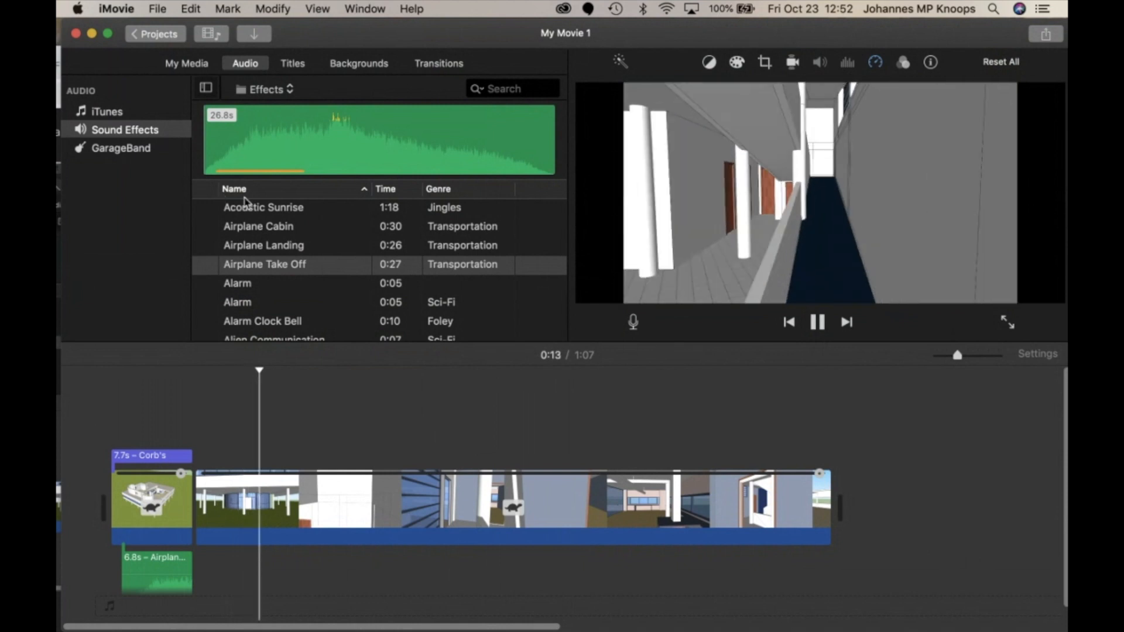
pyautogui.click(818, 323)
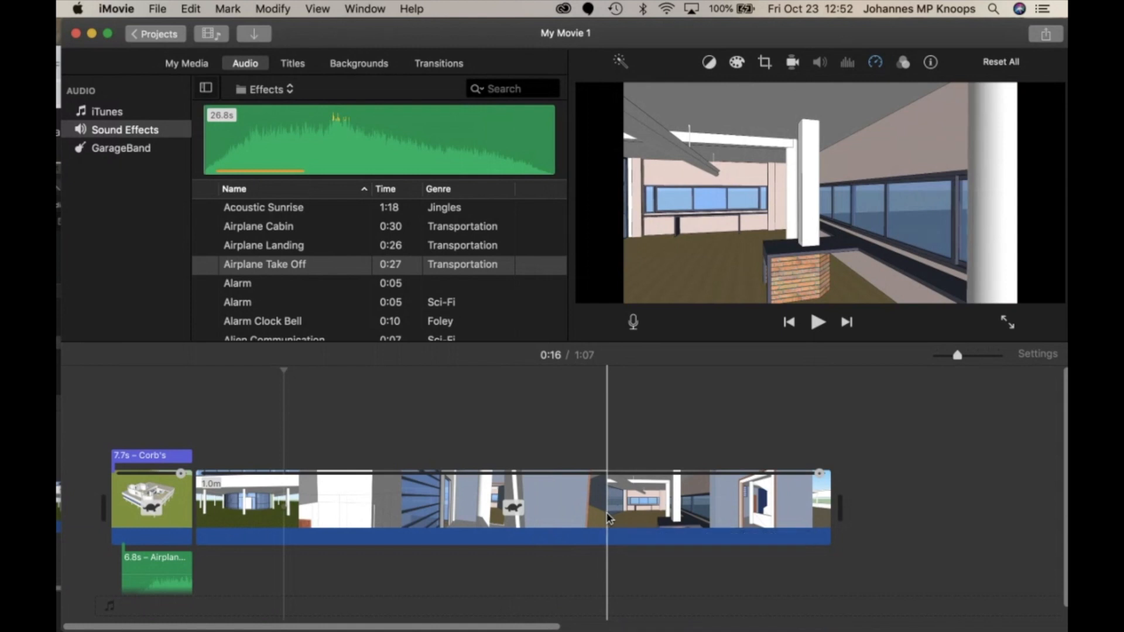
# Step: Split the second video segment at 0:46, where the walkthrough reaches the living room
pyautogui.click(609, 518)
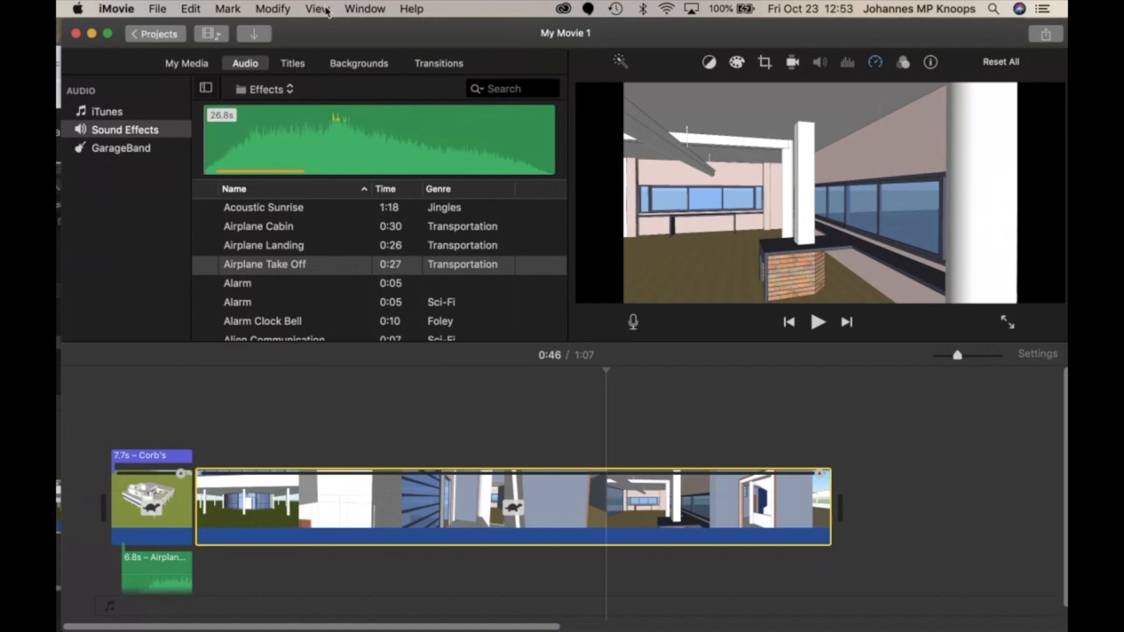
pyautogui.click(272, 8)
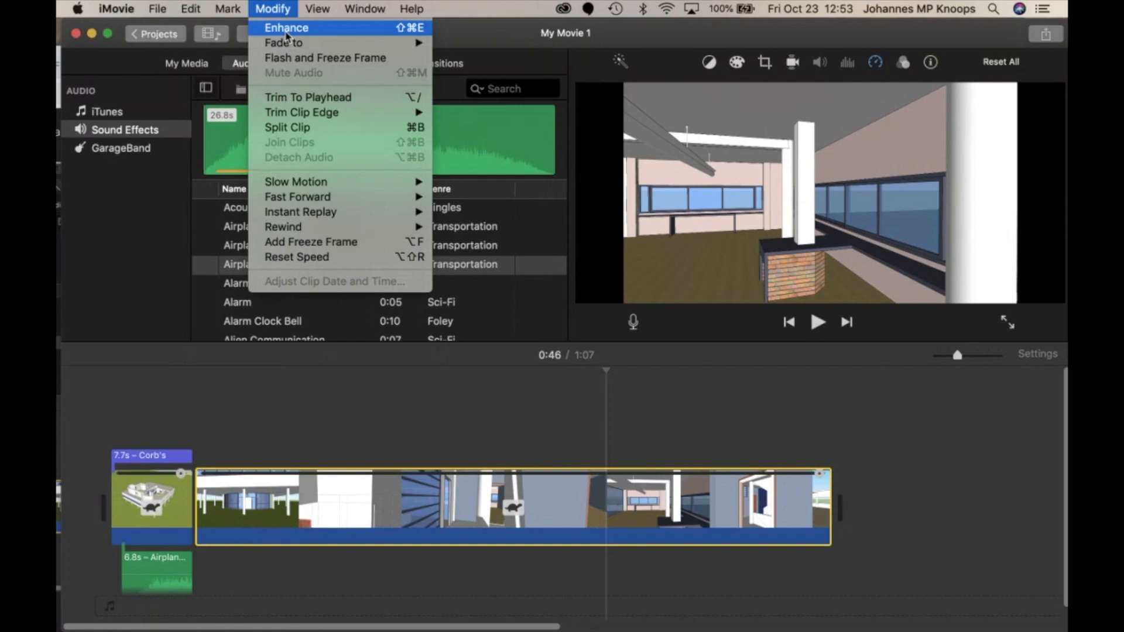
pyautogui.click(293, 127)
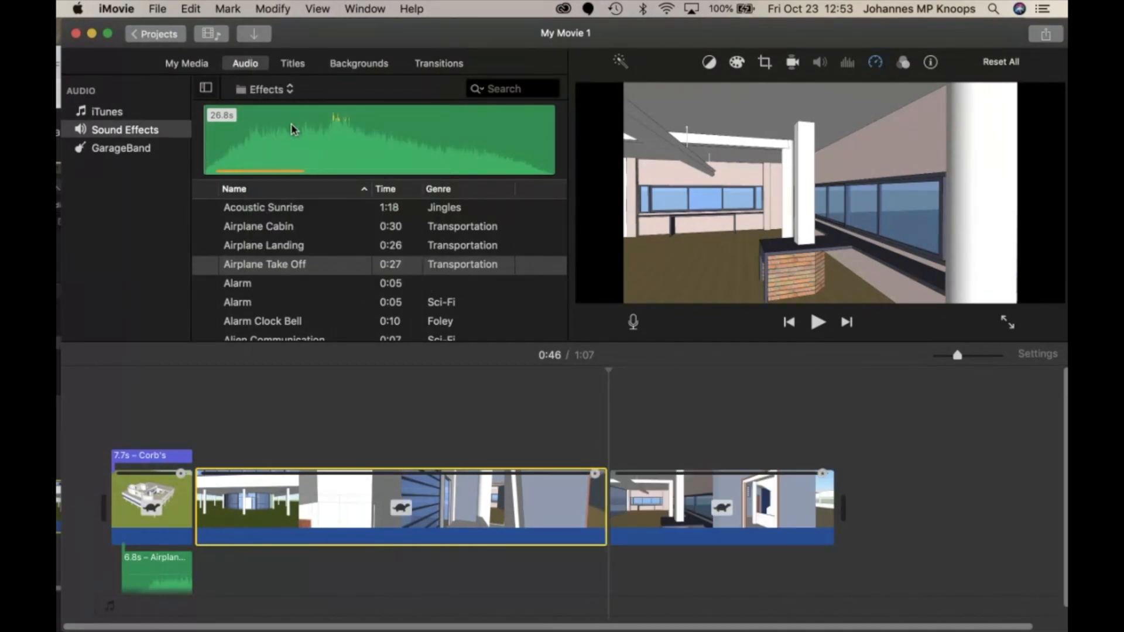
# Step: Import Living Room.pdf from the Villa Savoye folder into the project media
pyautogui.click(190, 66)
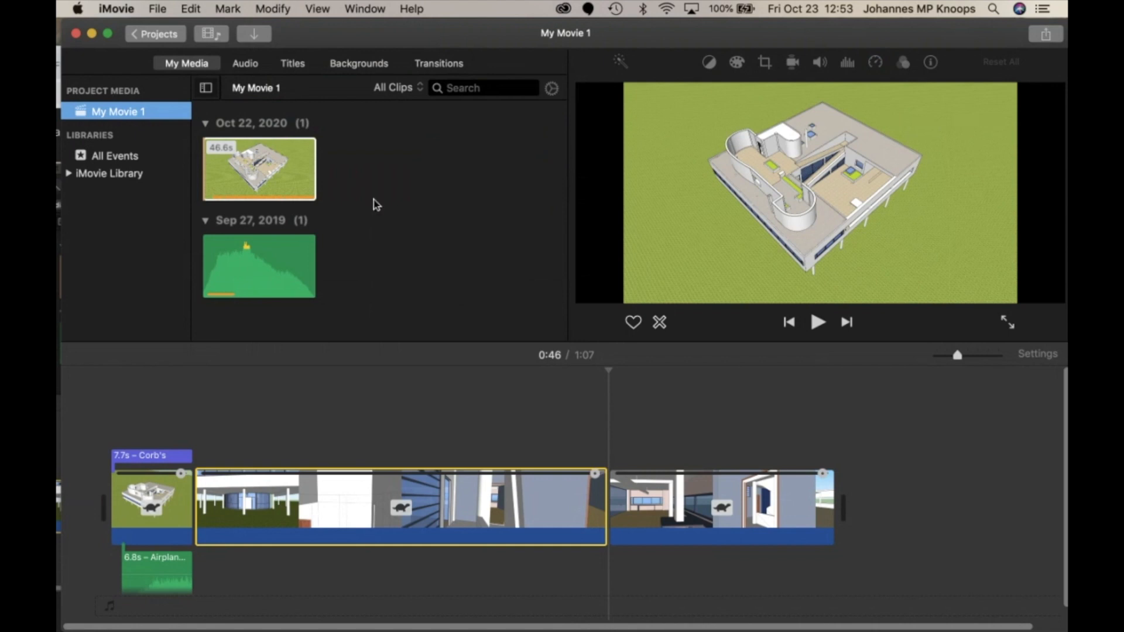
pyautogui.click(305, 184)
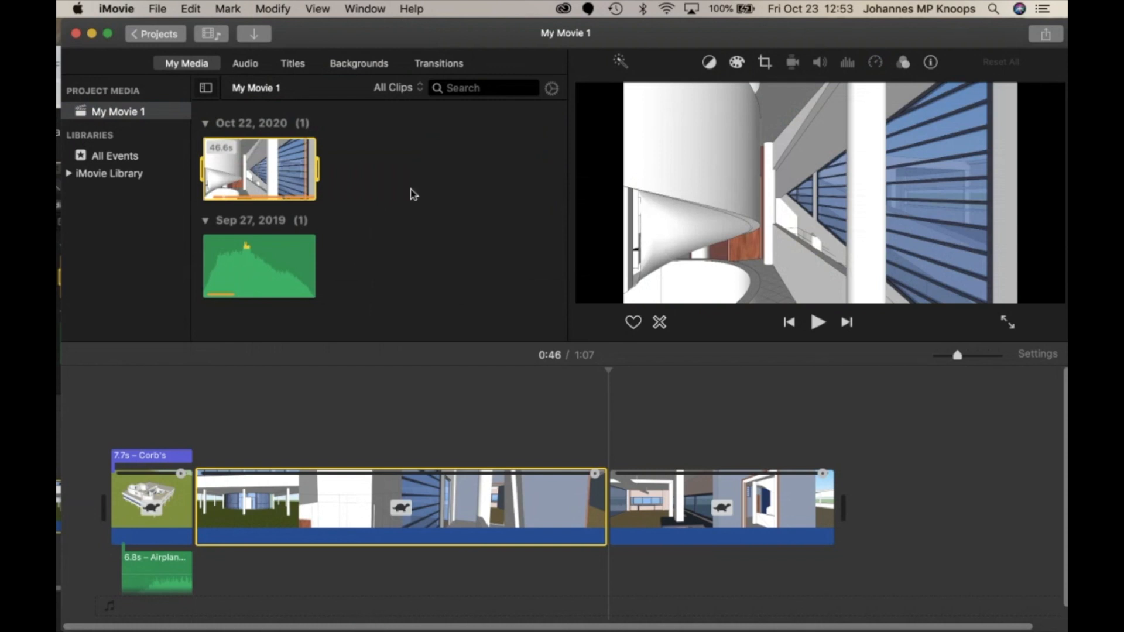
pyautogui.click(255, 36)
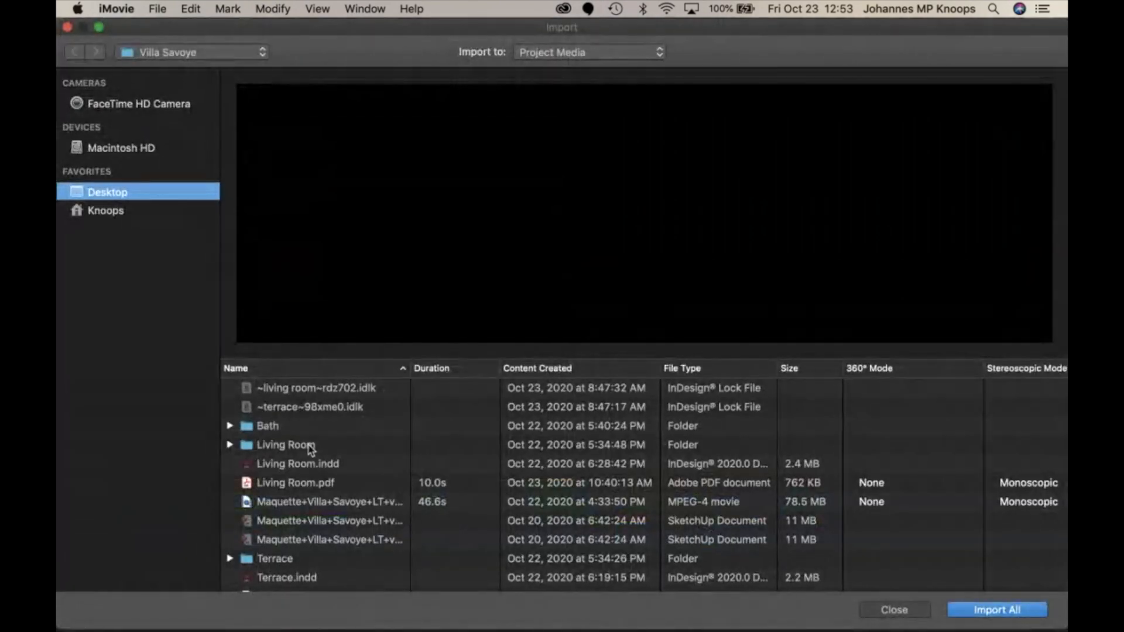
pyautogui.click(335, 481)
pyautogui.click(335, 484)
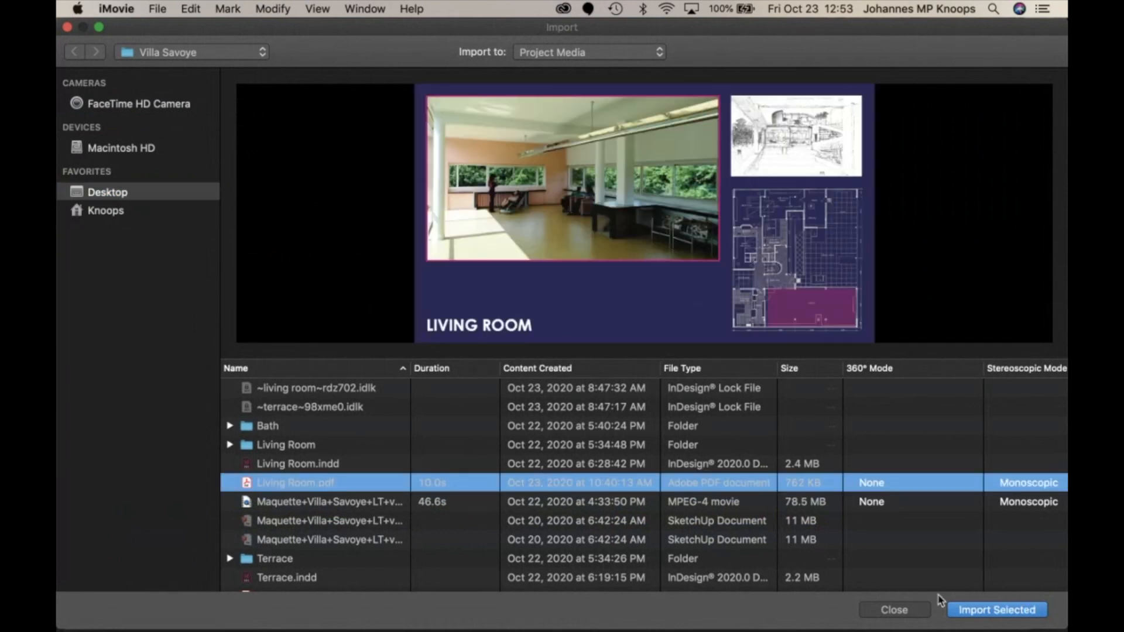
pyautogui.click(979, 611)
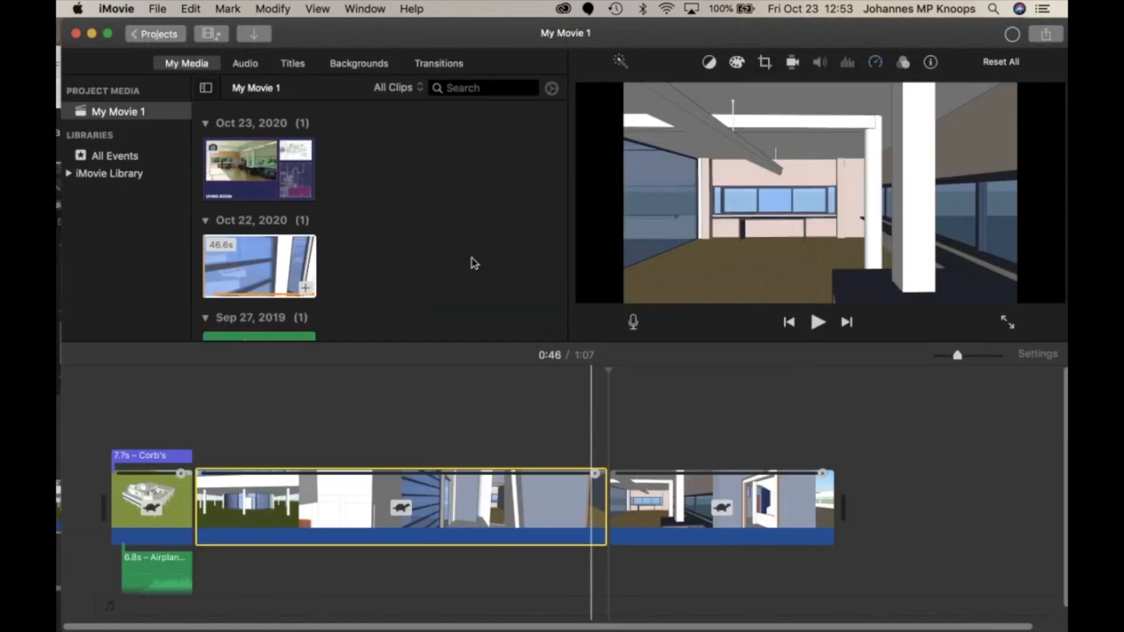
# Step: Import the photo maxresdefault.jpg from the Living Room folder into the project media
pyautogui.click(255, 36)
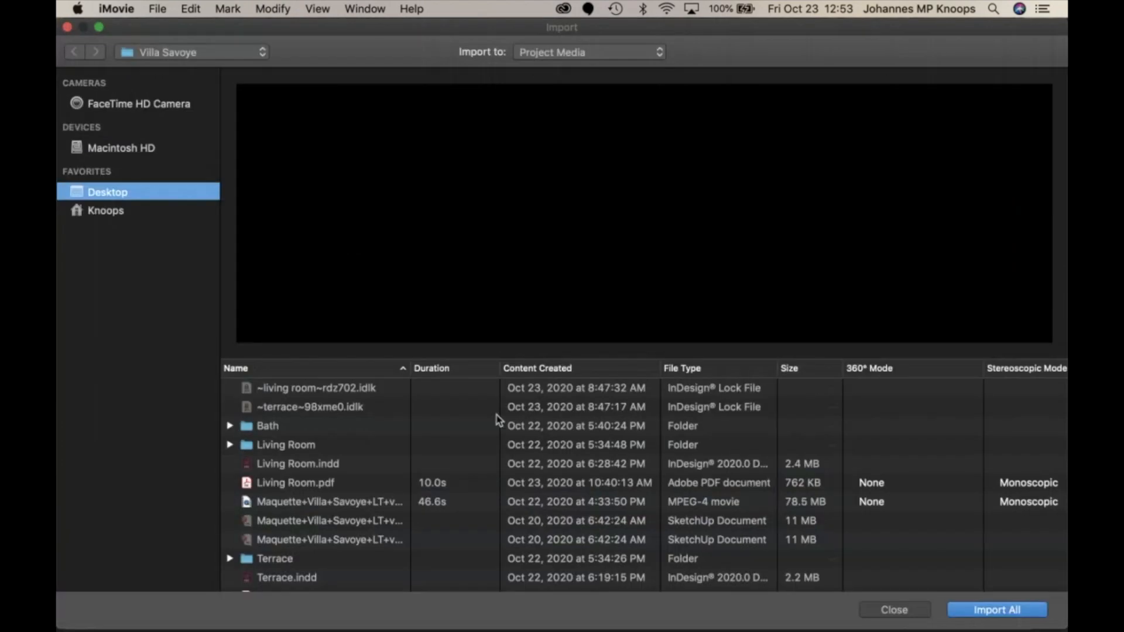
pyautogui.click(311, 446)
pyautogui.doubleClick(310, 445)
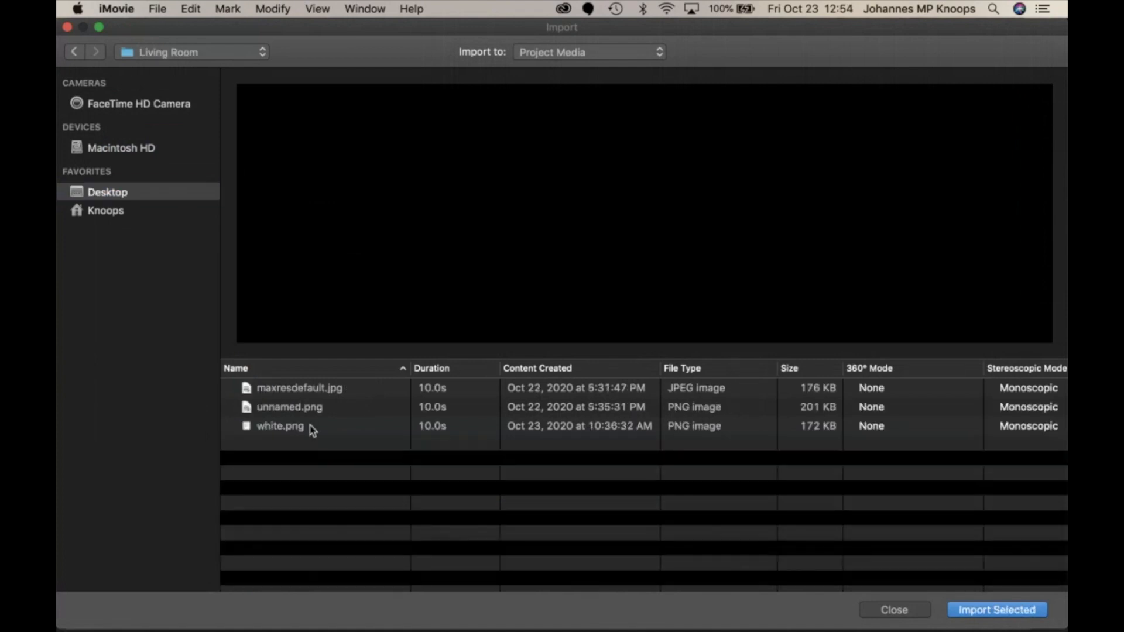
pyautogui.click(305, 391)
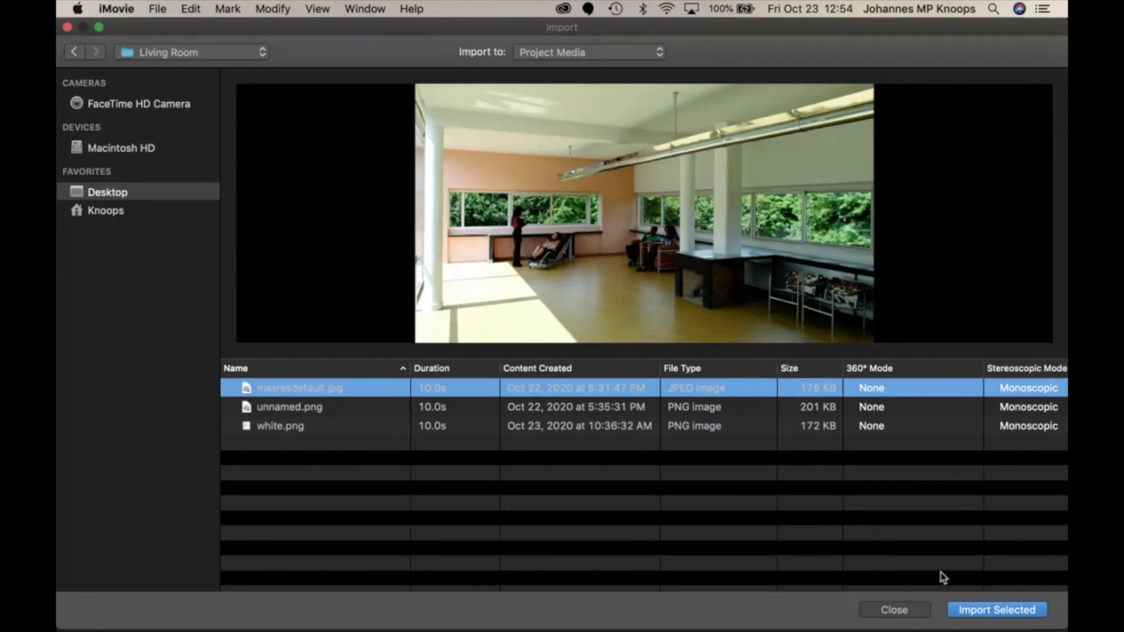
pyautogui.click(1001, 613)
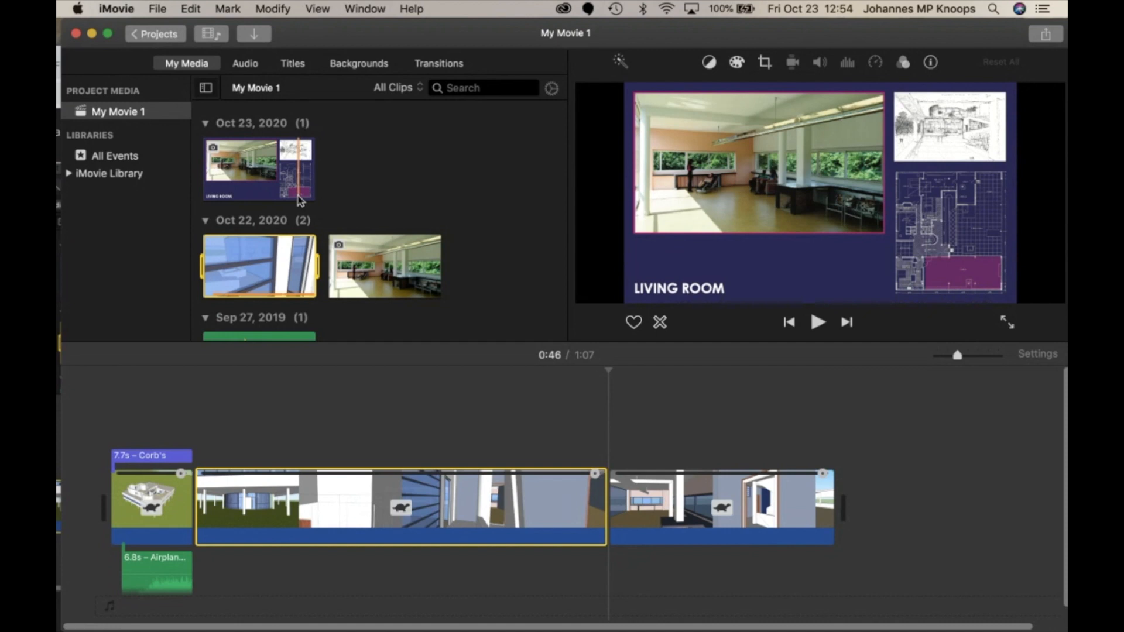
# Step: Insert the Living Room slide at the 0:46 split, followed by the living room photo
pyautogui.moveTo(244, 174); pyautogui.dragTo(609, 486)
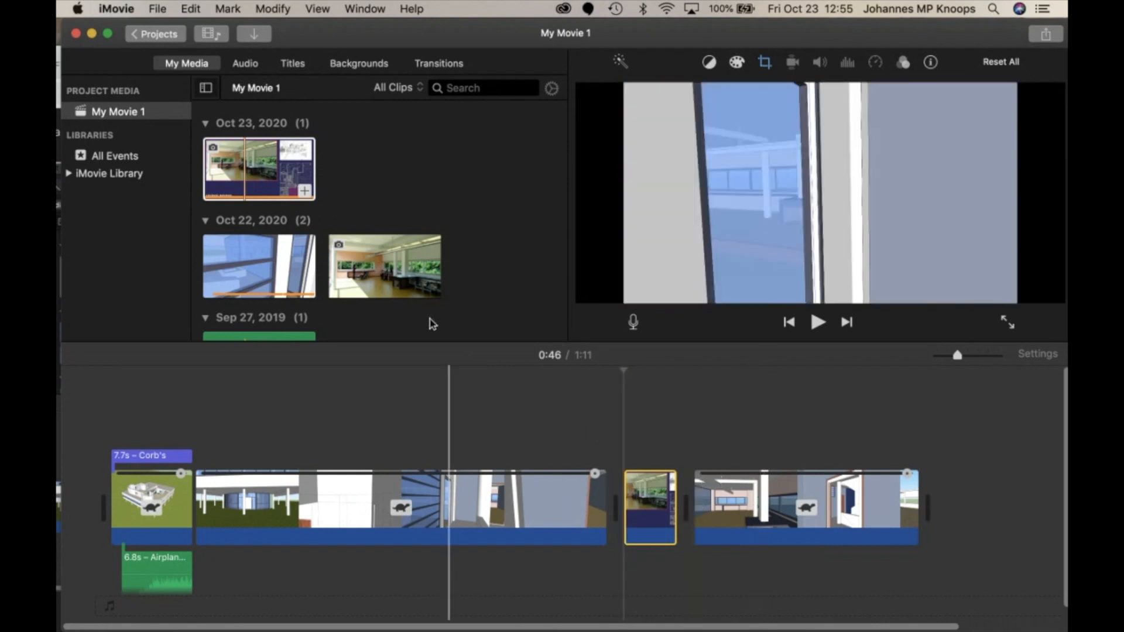
pyautogui.scroll(-1, 467, 250)
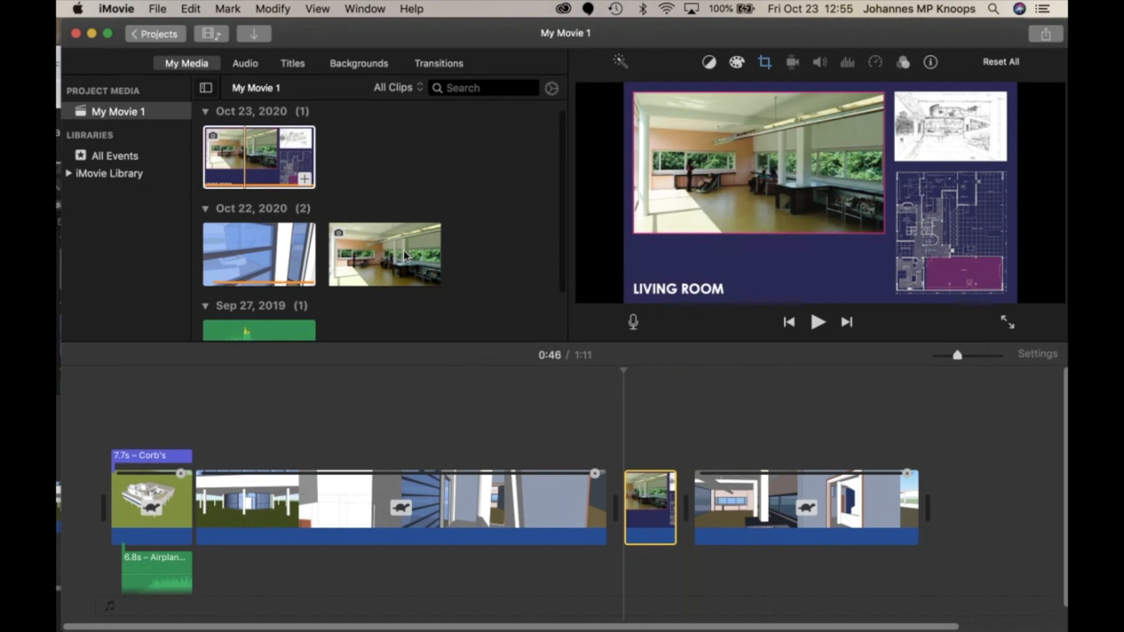
pyautogui.moveTo(438, 260); pyautogui.dragTo(692, 509)
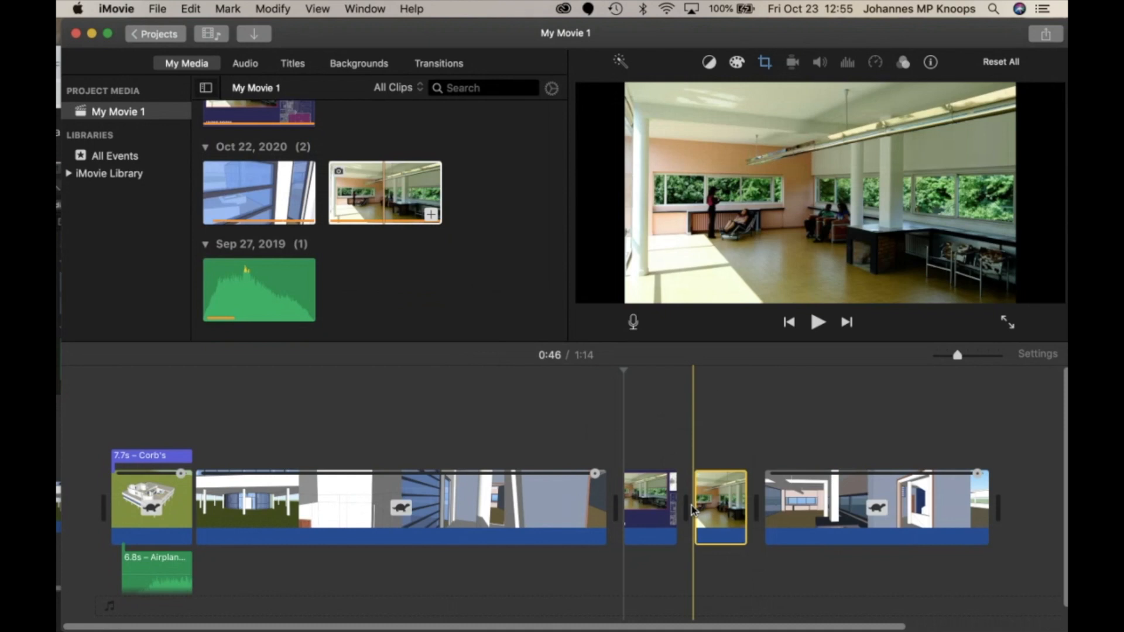
# Step: Change the Living Room slide's crop style from Ken Burns to Fit
pyautogui.click(646, 513)
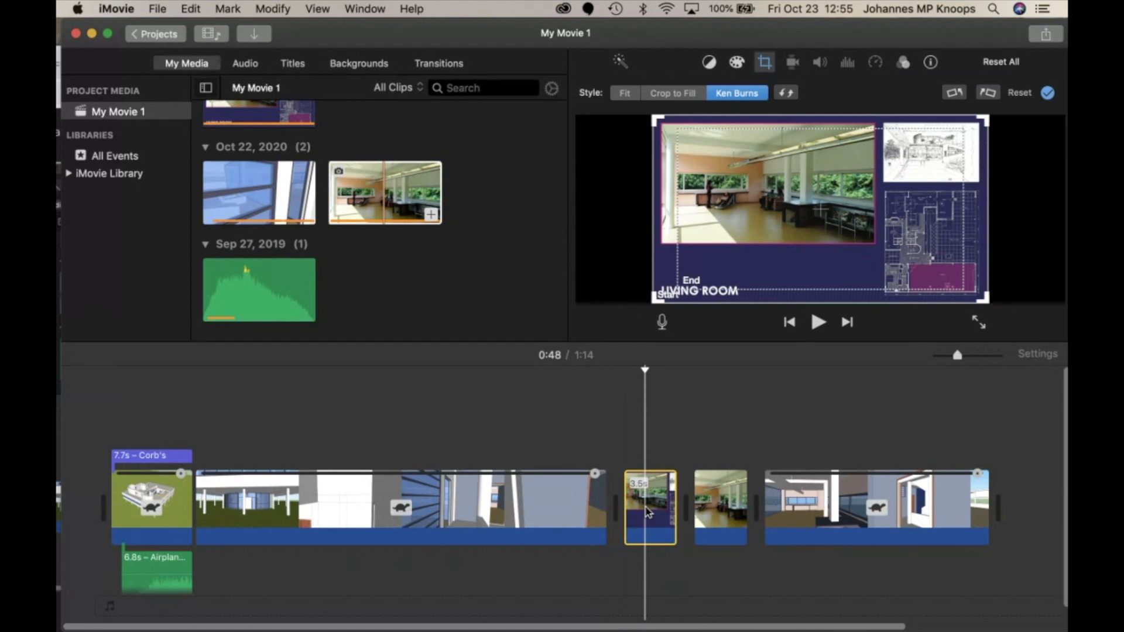
pyautogui.click(627, 94)
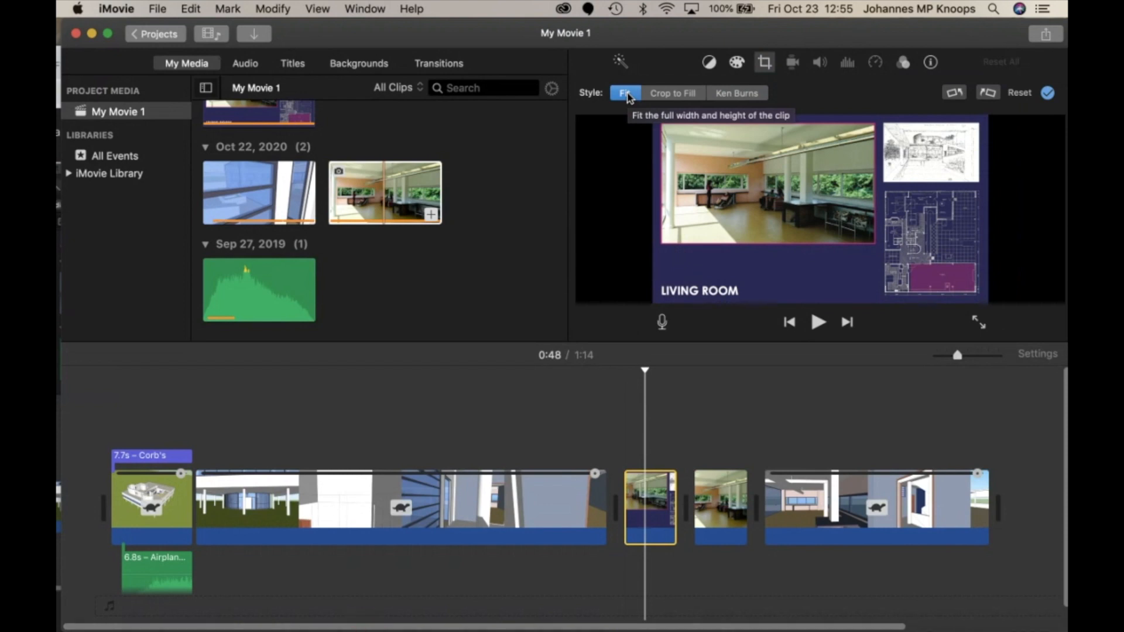
pyautogui.click(566, 403)
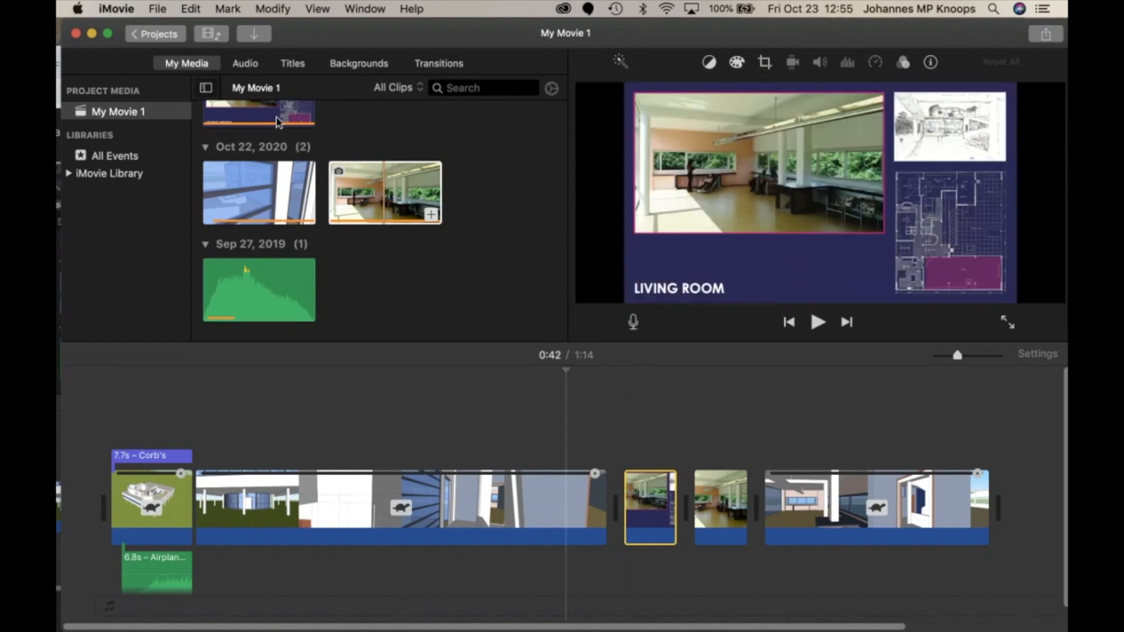
# Step: Insert a second copy of the Living Room slide before the photo, and shorten the first slide to 2.1 s
pyautogui.moveTo(278, 122); pyautogui.dragTo(682, 491)
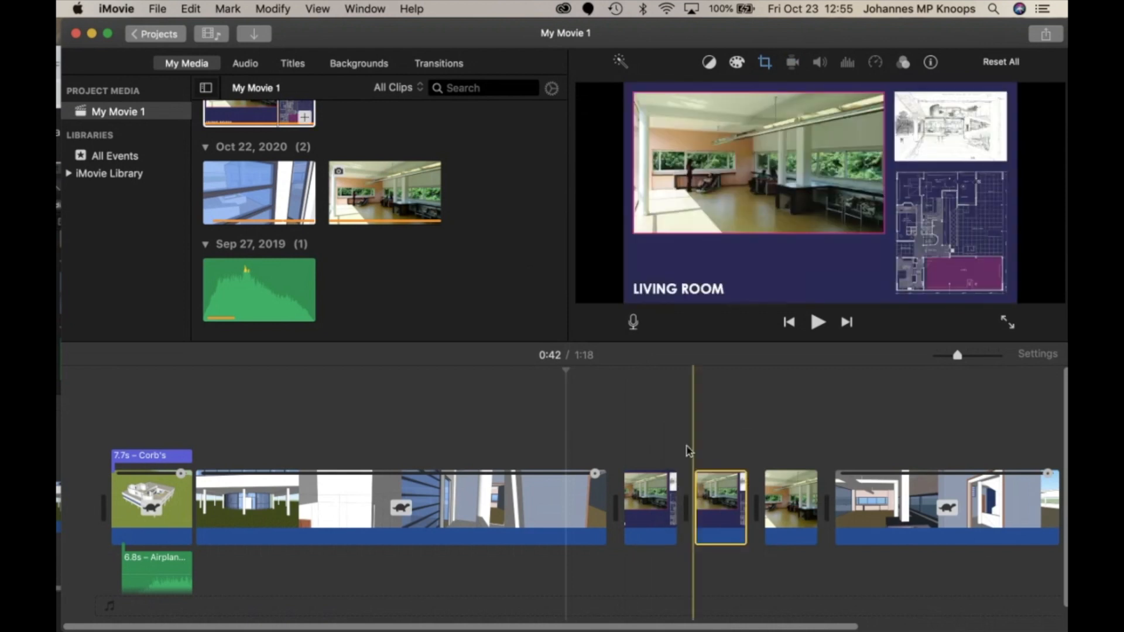
pyautogui.click(639, 491)
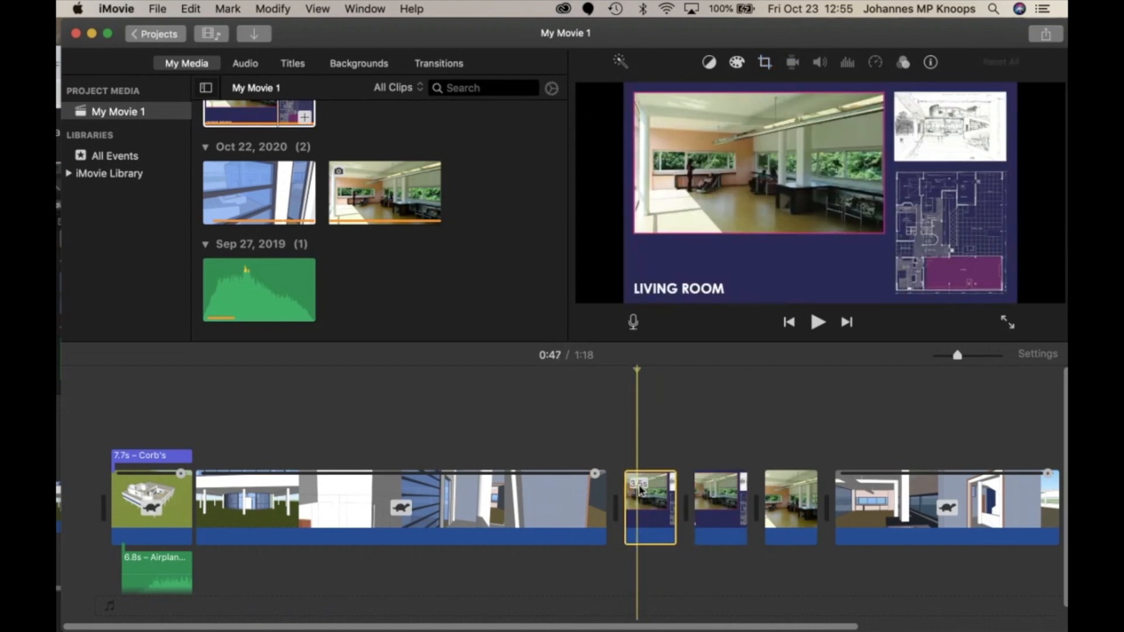
pyautogui.press('c')
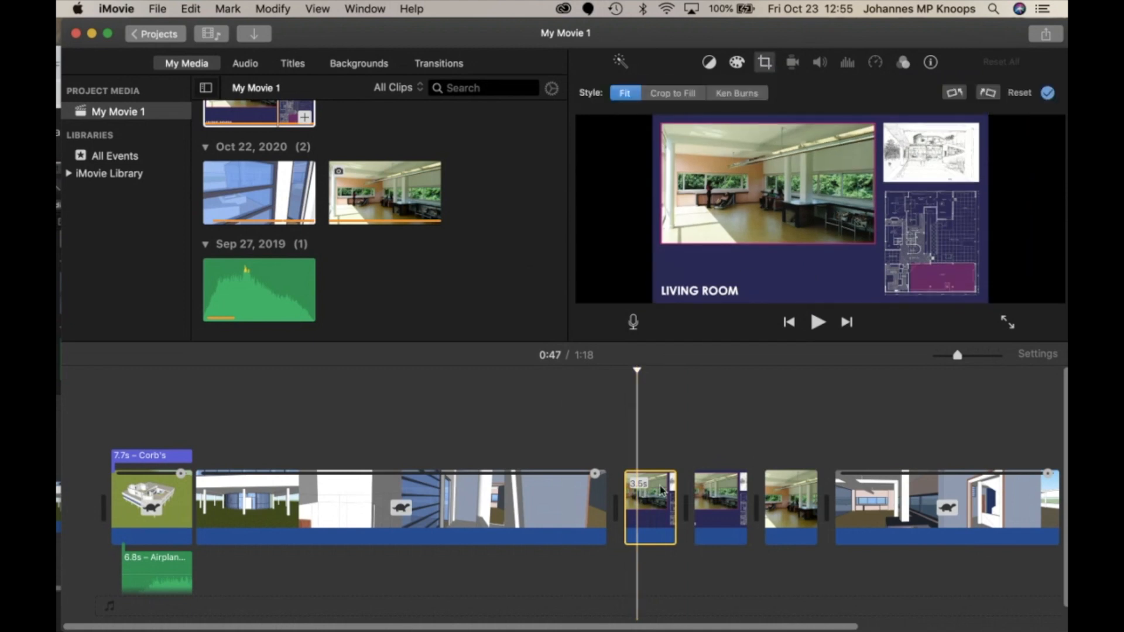
pyautogui.moveTo(673, 485); pyautogui.dragTo(592, 492)
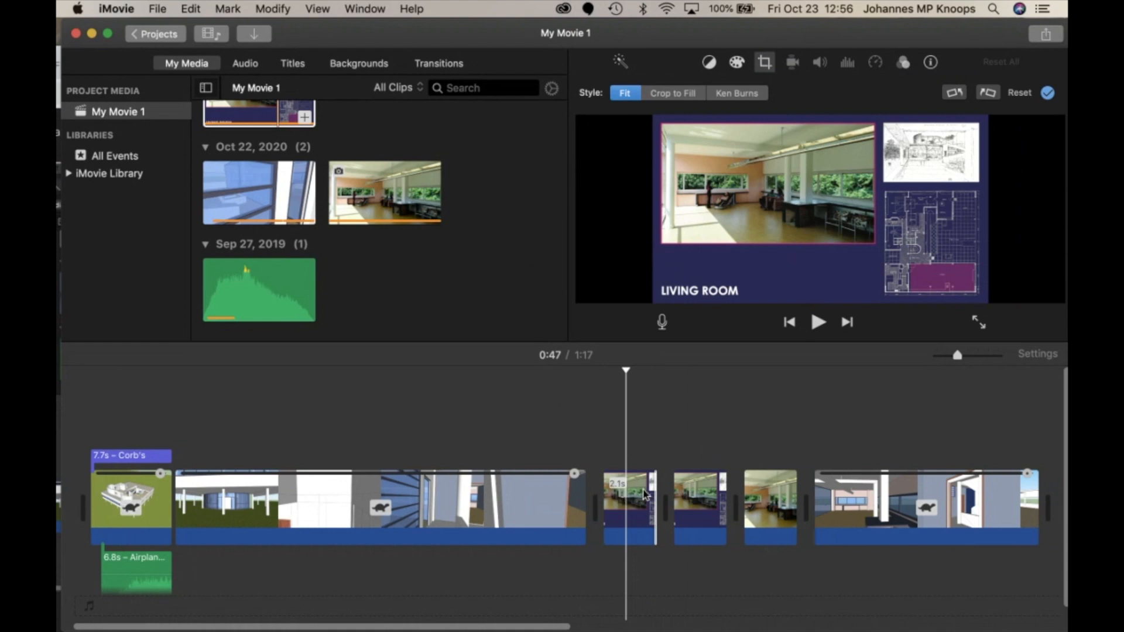
# Step: Set the crop style of the second Living Room slide to Fit
pyautogui.click(710, 496)
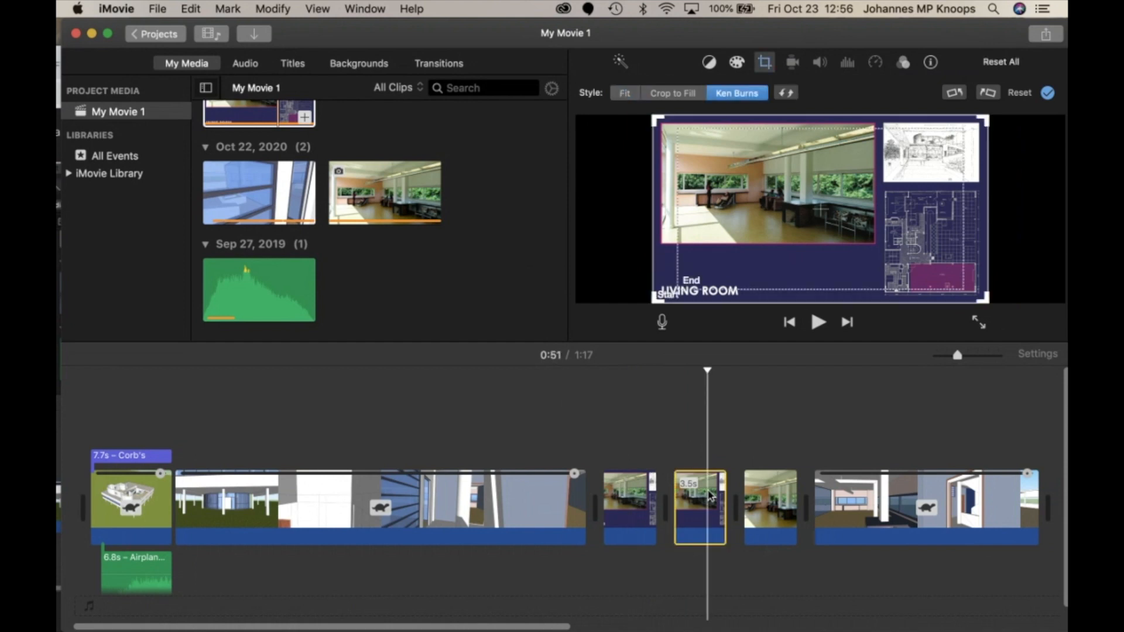
pyautogui.click(625, 93)
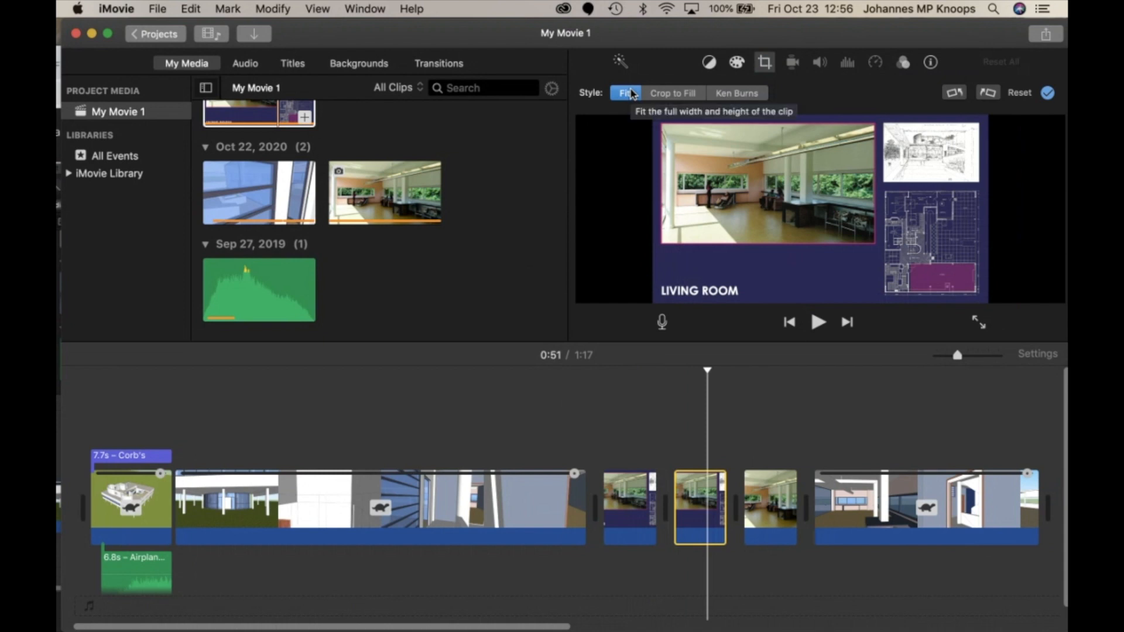
# Step: Give the second Living Room slide a Ken Burns effect that ends zoomed in on the magenta-highlighted room in the floor plan
pyautogui.click(671, 96)
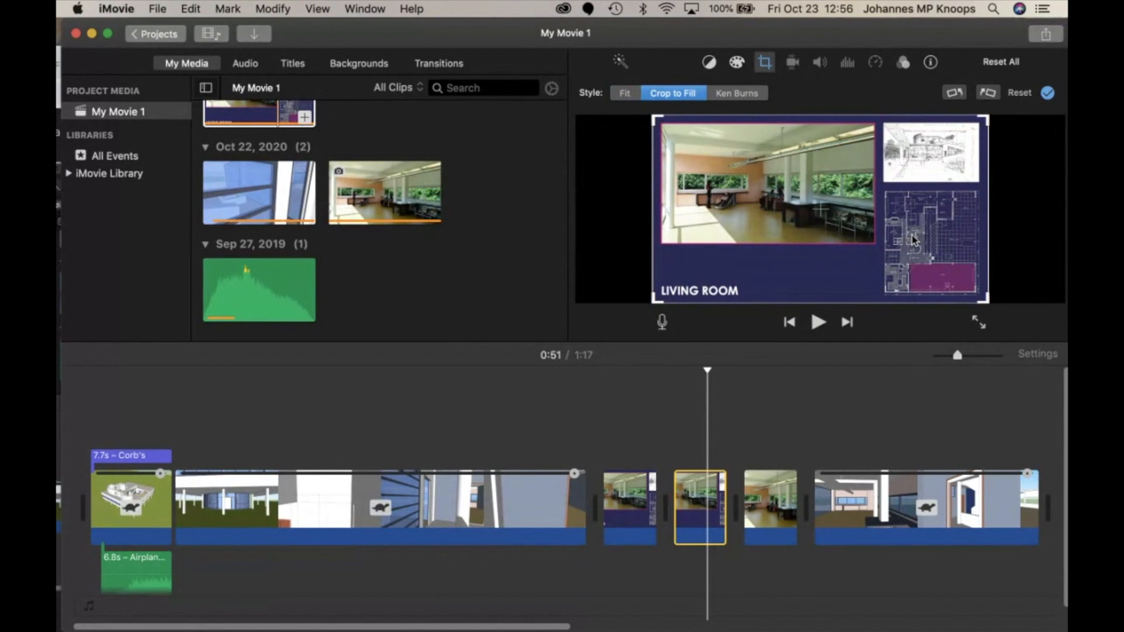
pyautogui.click(739, 97)
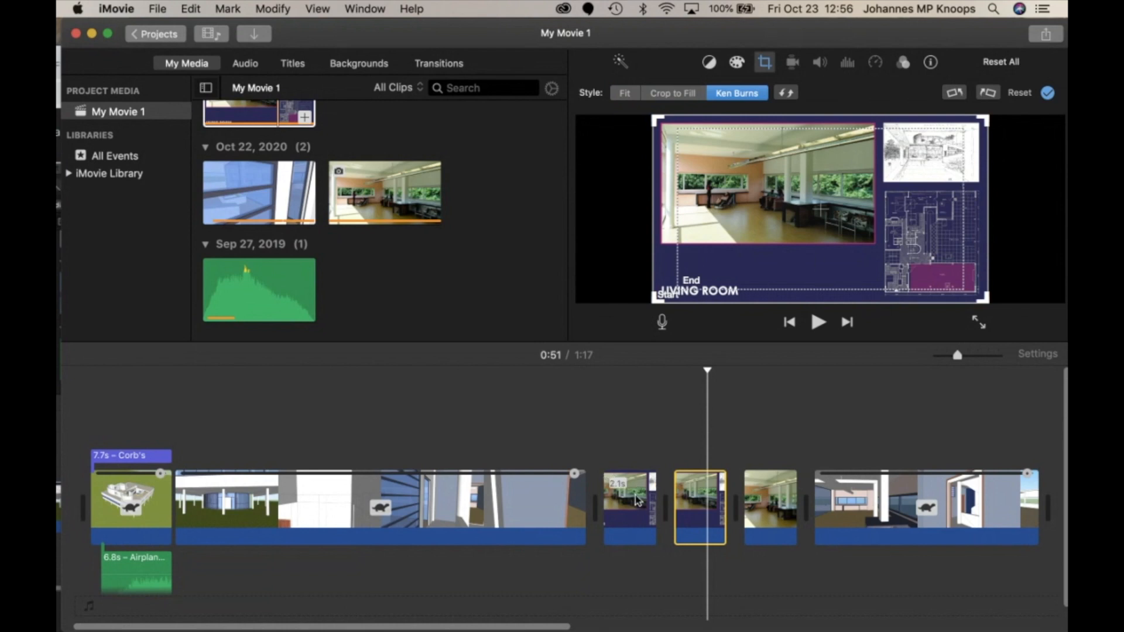
pyautogui.click(702, 281)
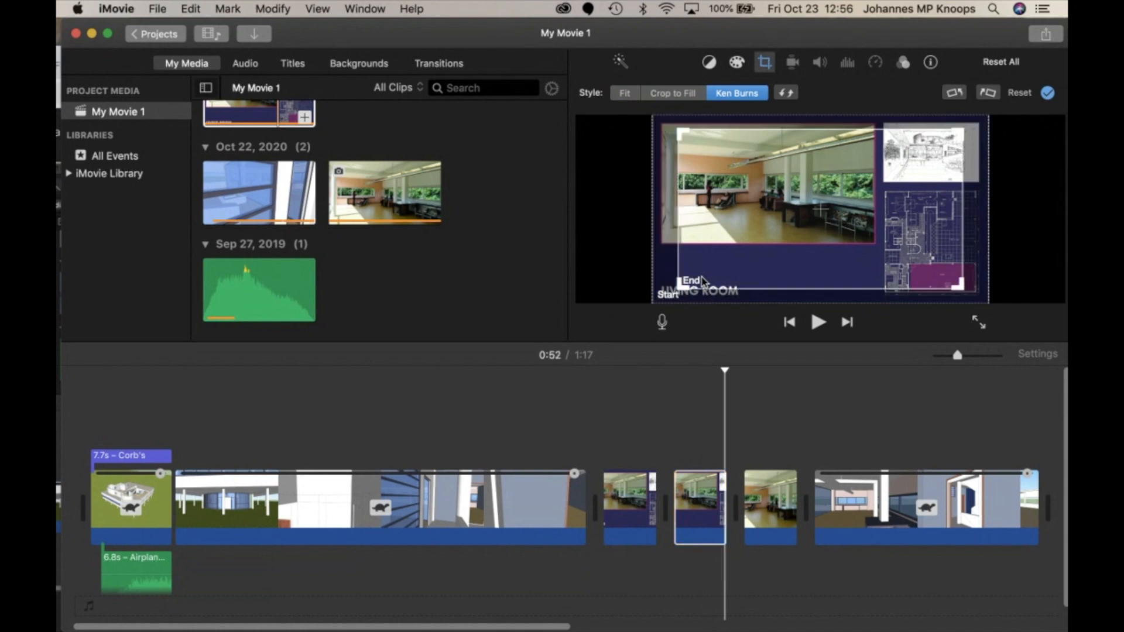
pyautogui.moveTo(680, 132); pyautogui.dragTo(865, 217)
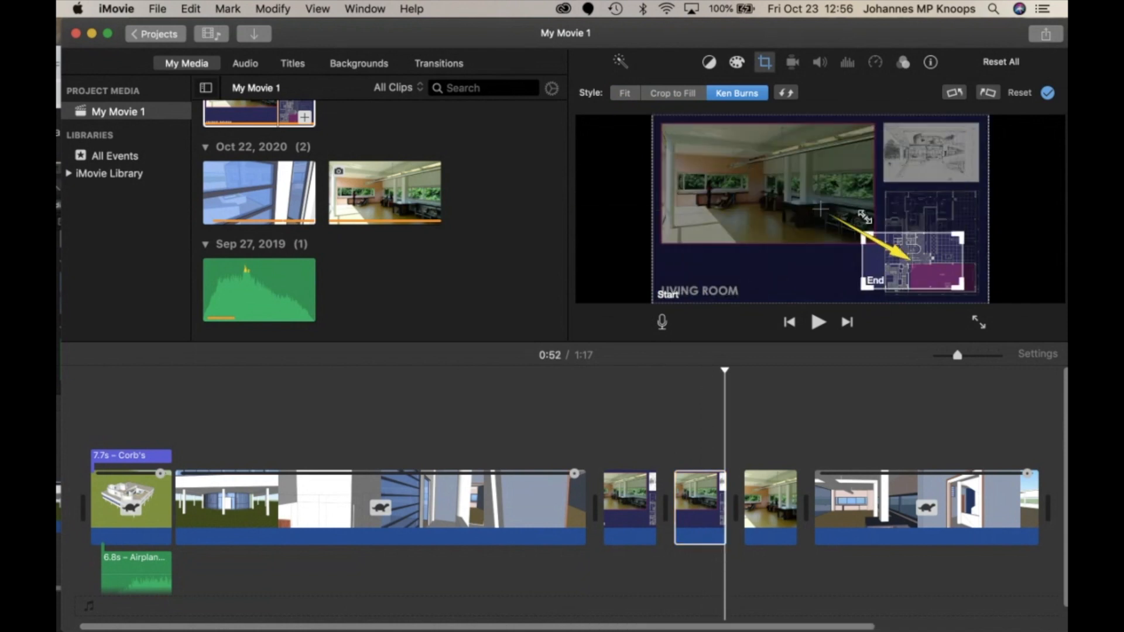
pyautogui.moveTo(954, 263); pyautogui.dragTo(971, 271)
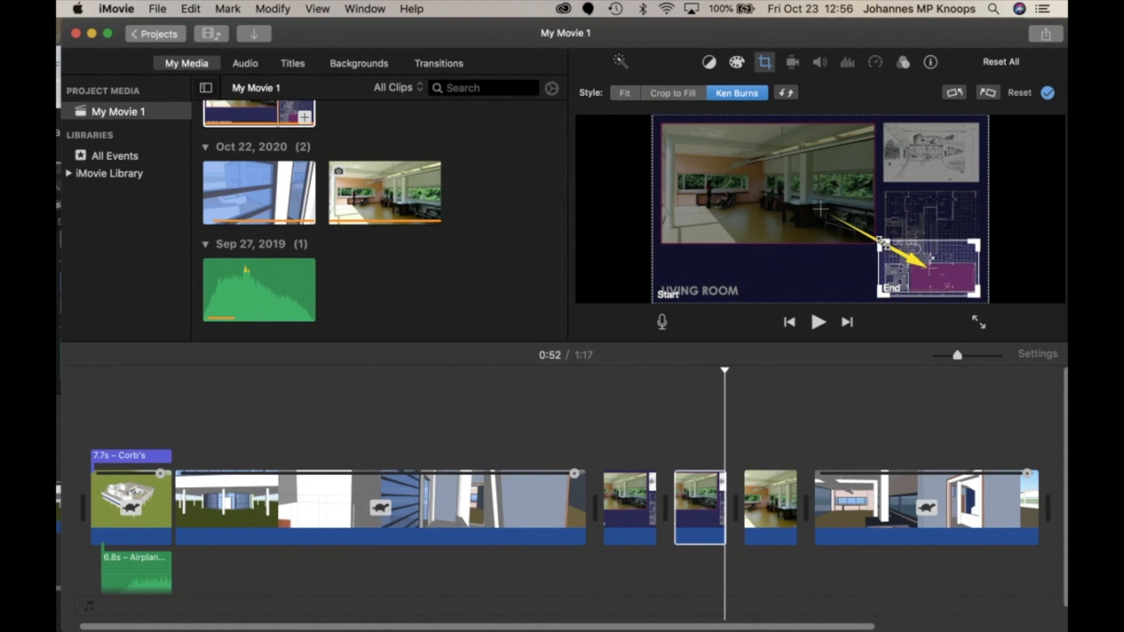
pyautogui.moveTo(882, 241); pyautogui.dragTo(886, 242)
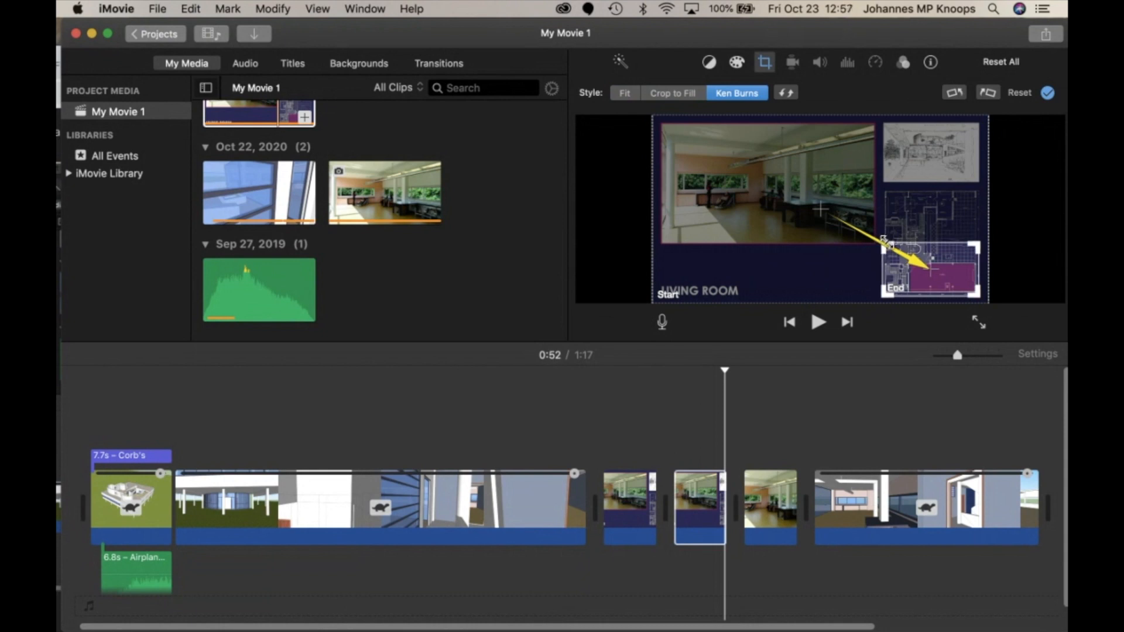
pyautogui.click(848, 445)
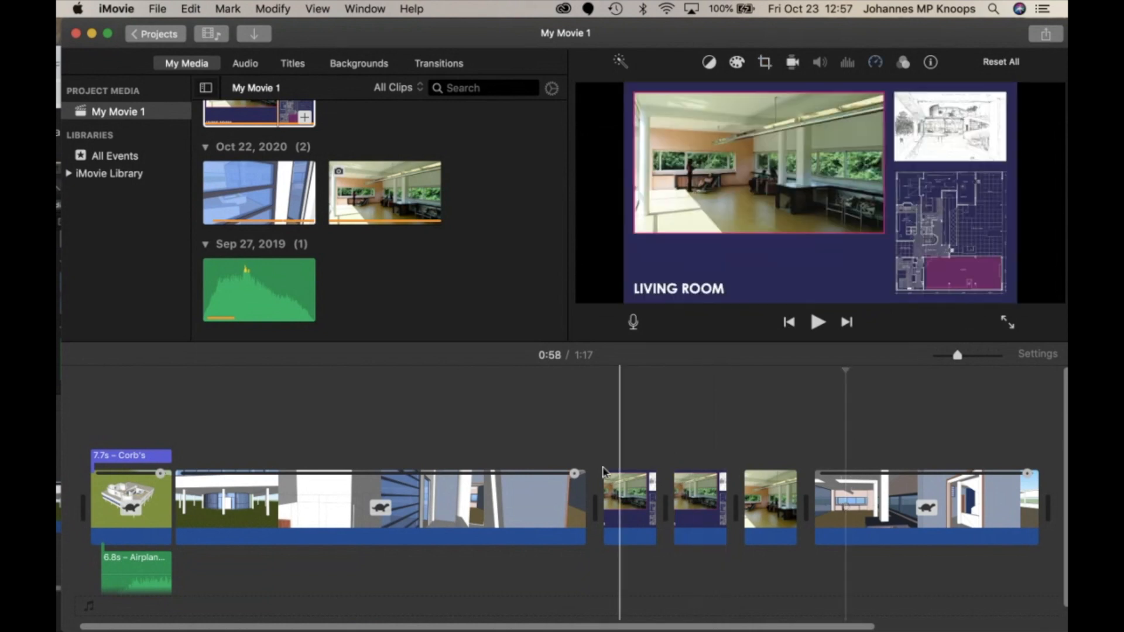
# Step: Play back the movie from 0:36 through the two Living Room slides to check the Ken Burns zoom
pyautogui.click(478, 504)
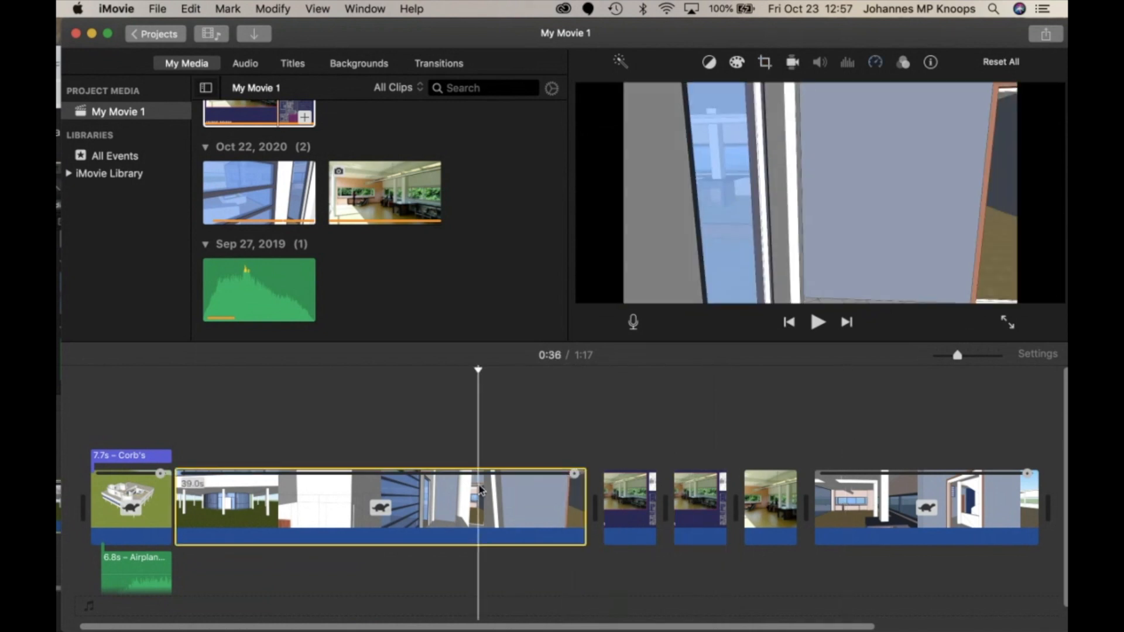
pyautogui.click(819, 324)
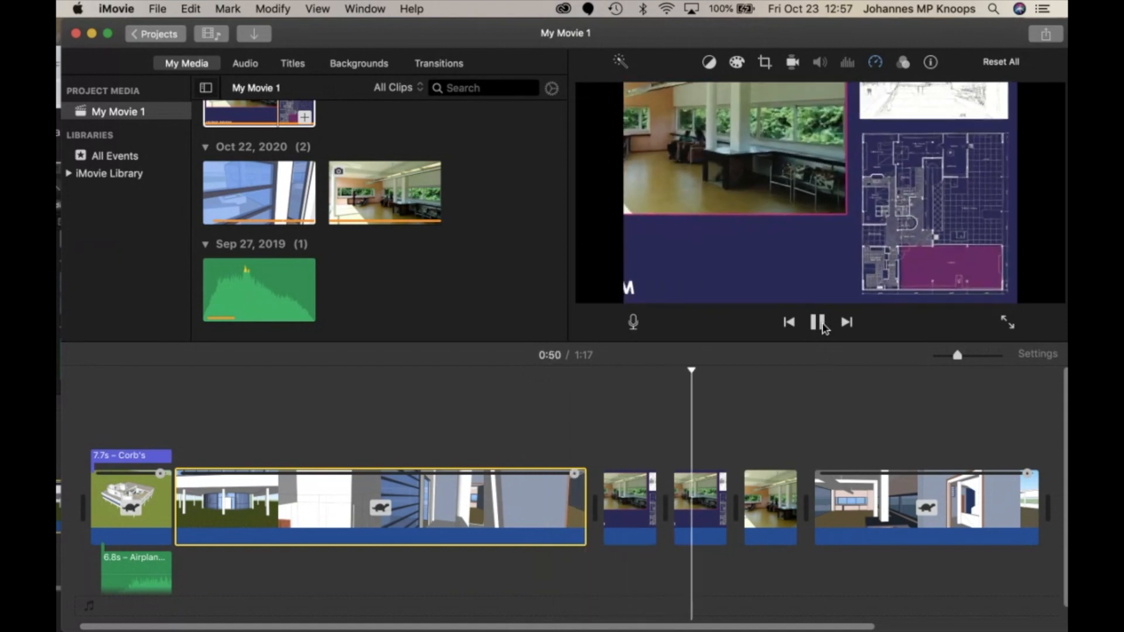
pyautogui.click(819, 323)
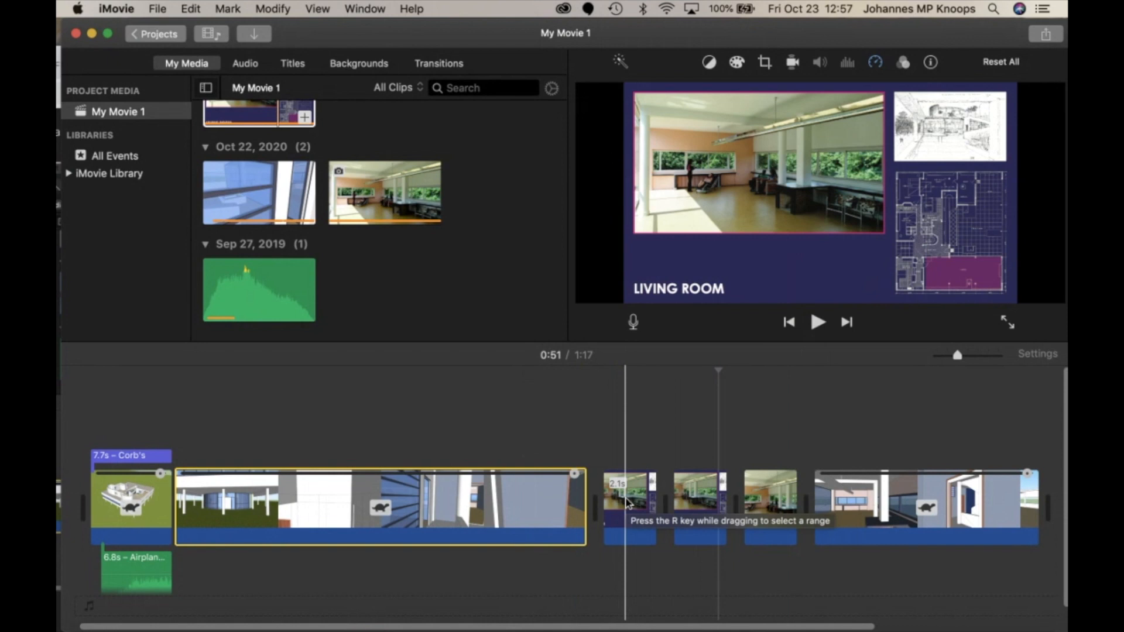
# Step: Add a Circle Open transition between the long walkthrough clip and the first Living Room slide, and preview it
pyautogui.click(441, 66)
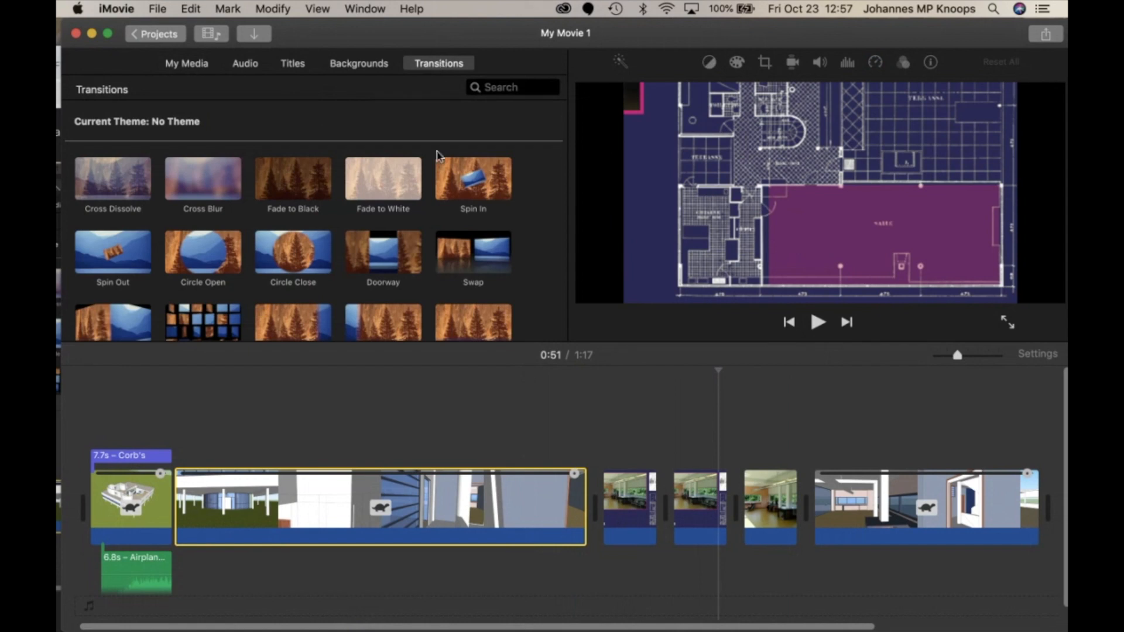
pyautogui.scroll(-2, 396, 226)
pyautogui.scroll(-4, 395, 226)
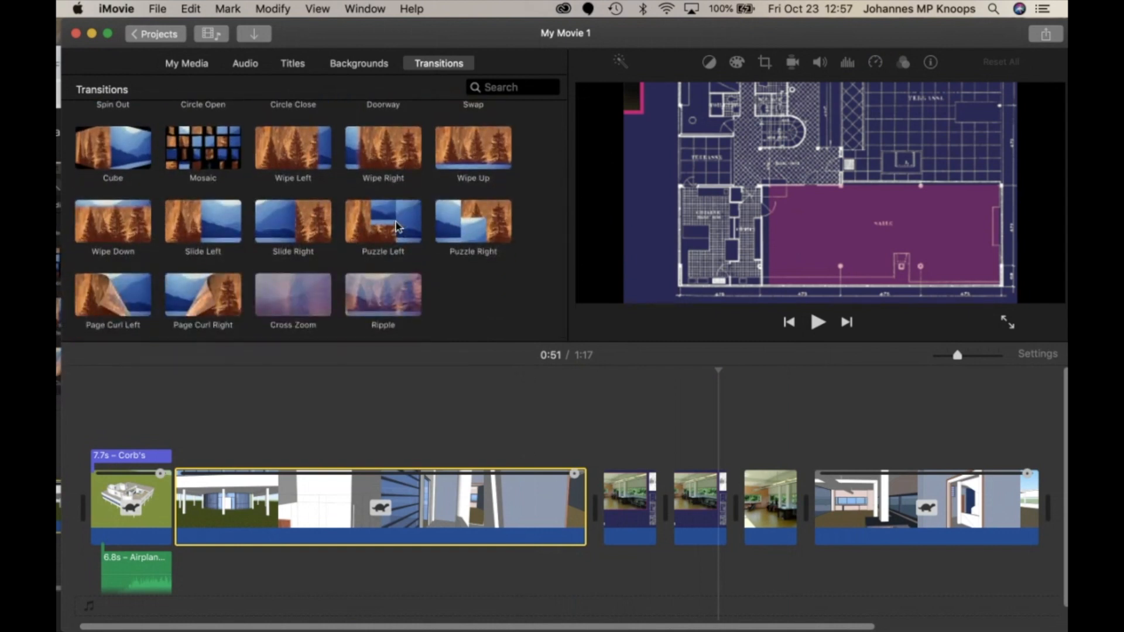
pyautogui.scroll(4, 395, 226)
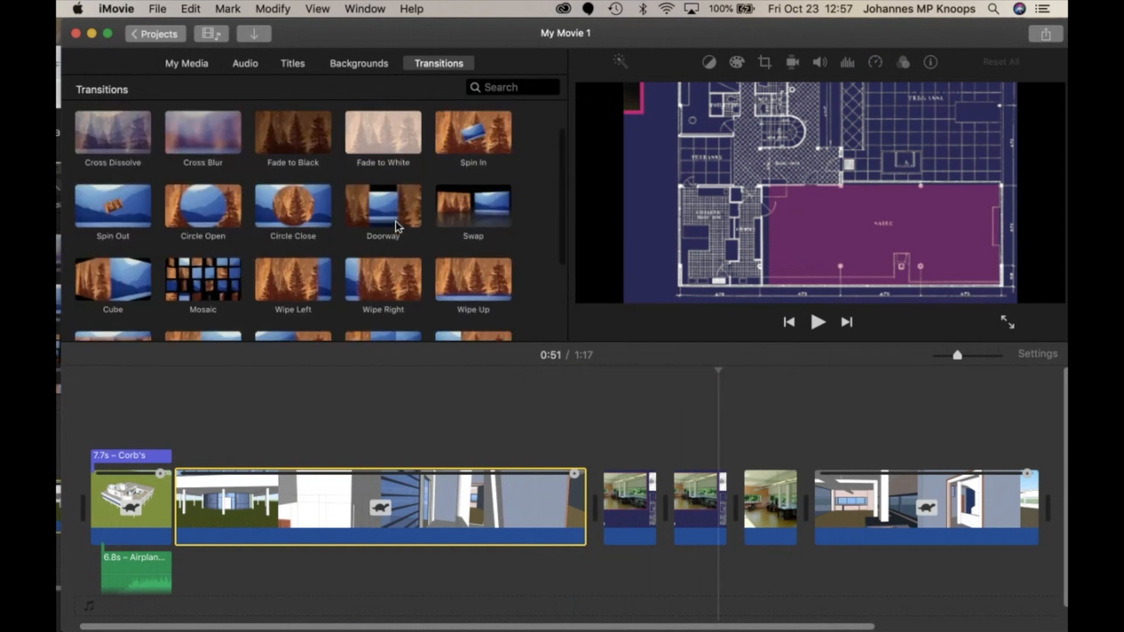
pyautogui.scroll(2, 397, 227)
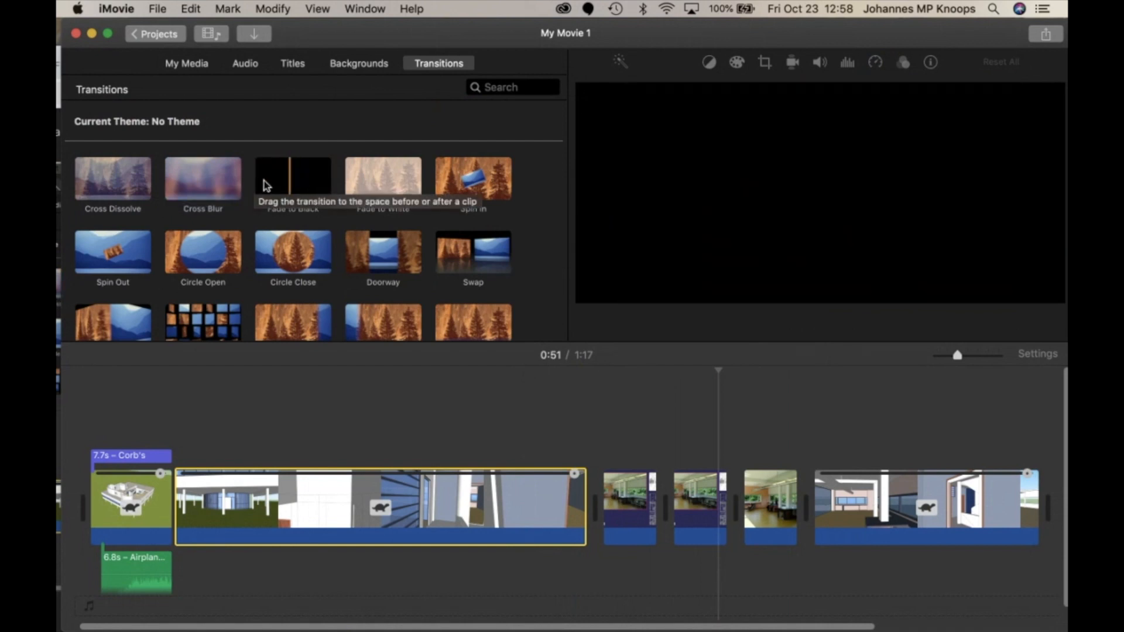
pyautogui.scroll(-2, 189, 196)
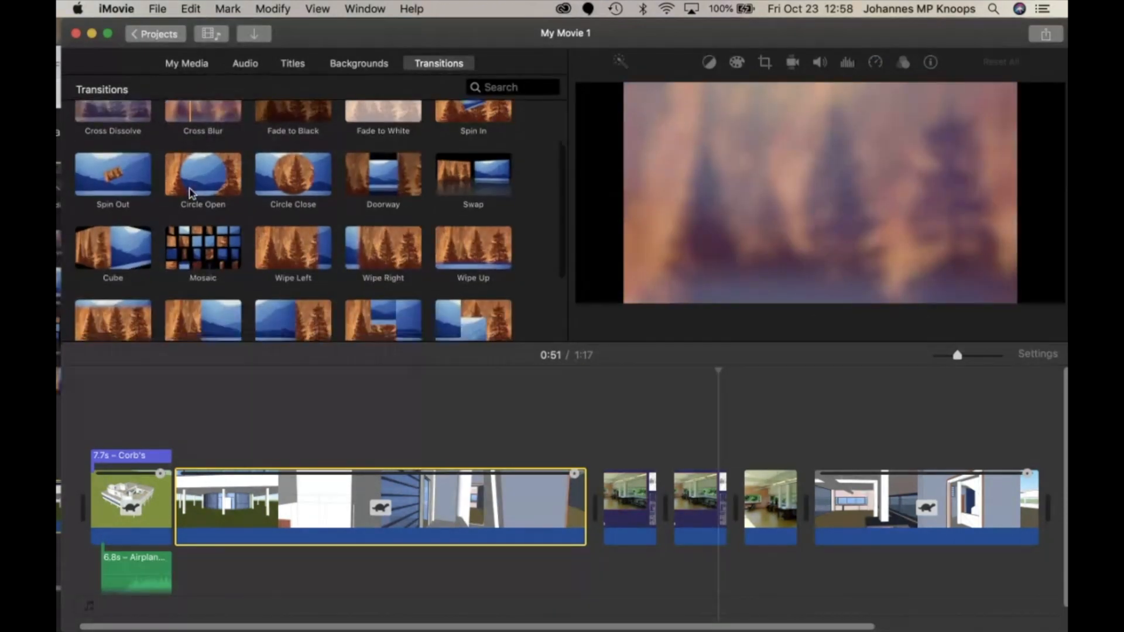
pyautogui.scroll(-4, 189, 199)
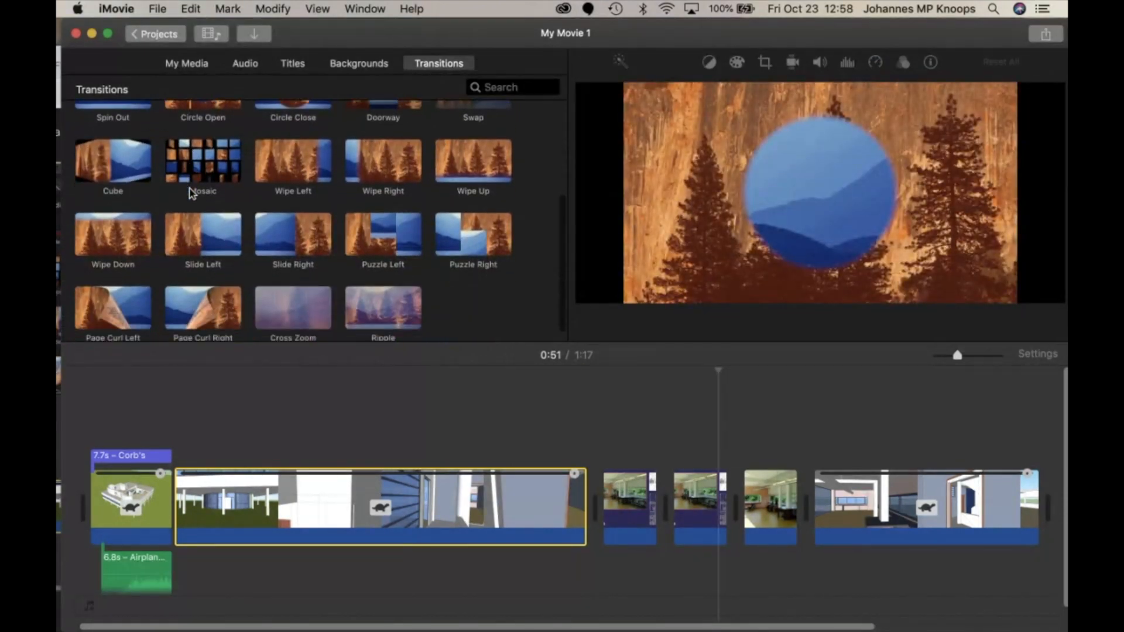
pyautogui.scroll(2, 189, 196)
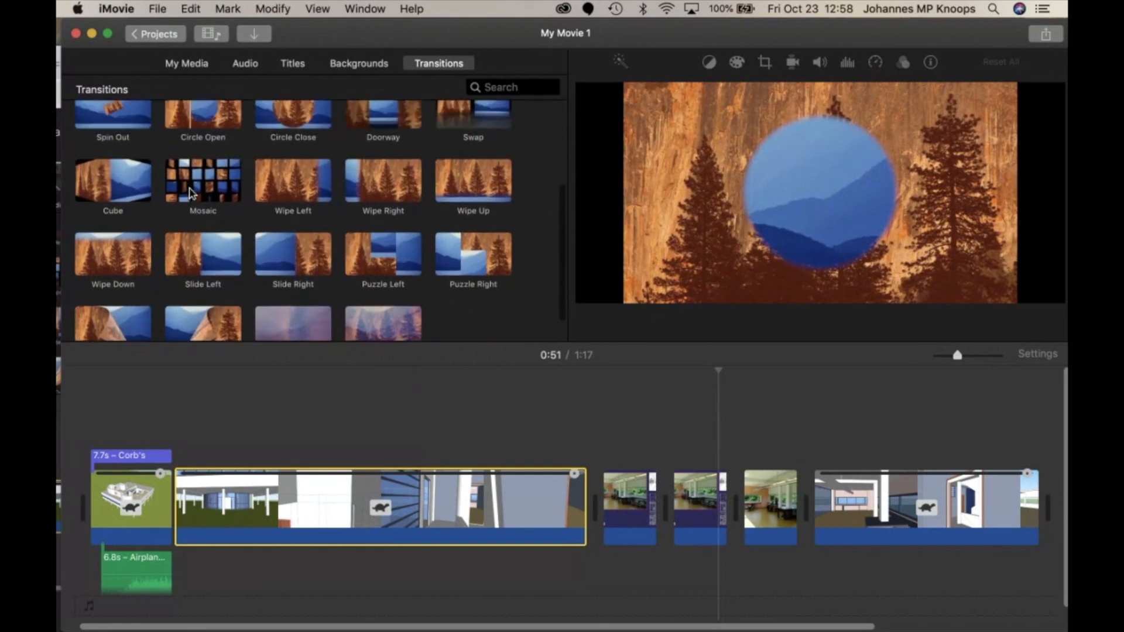
pyautogui.scroll(2, 189, 193)
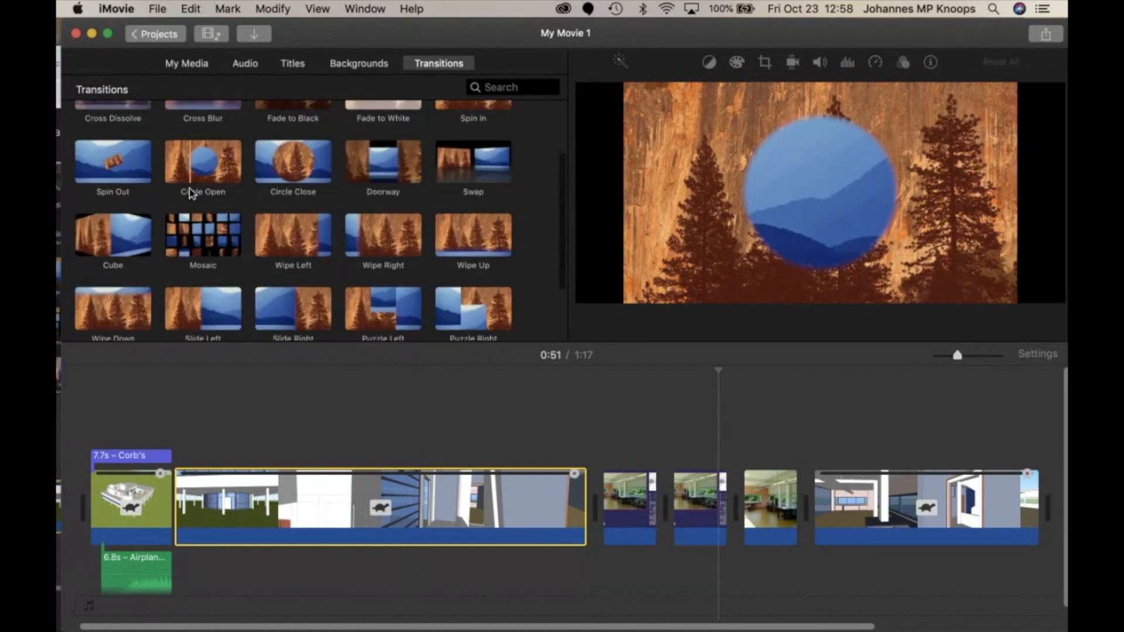
pyautogui.scroll(1, 190, 193)
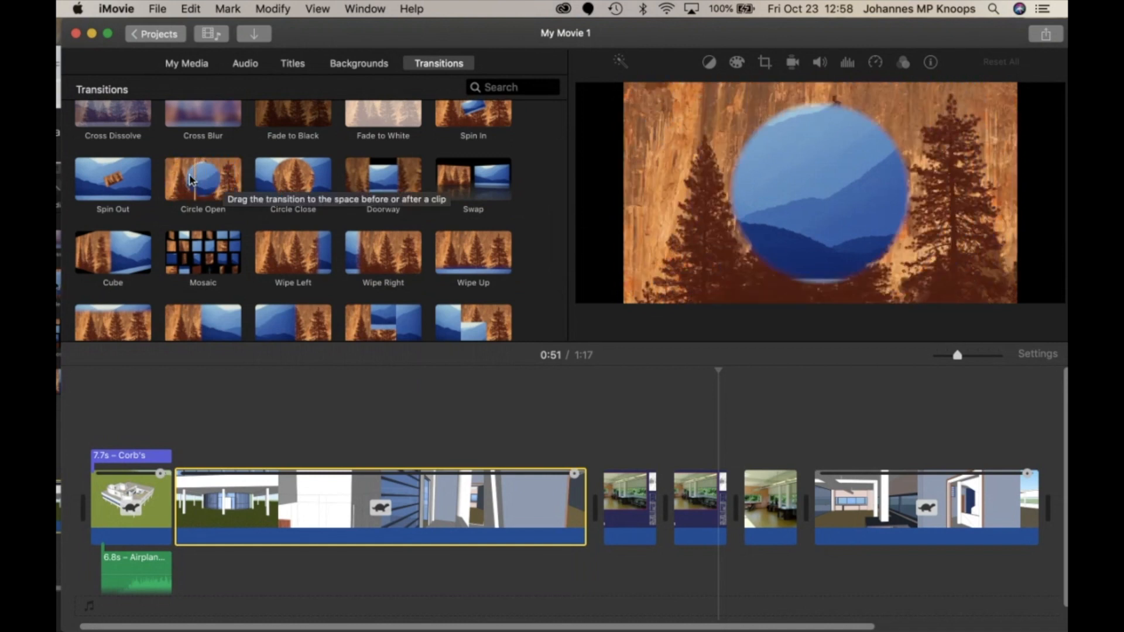
pyautogui.moveTo(182, 177); pyautogui.dragTo(589, 500)
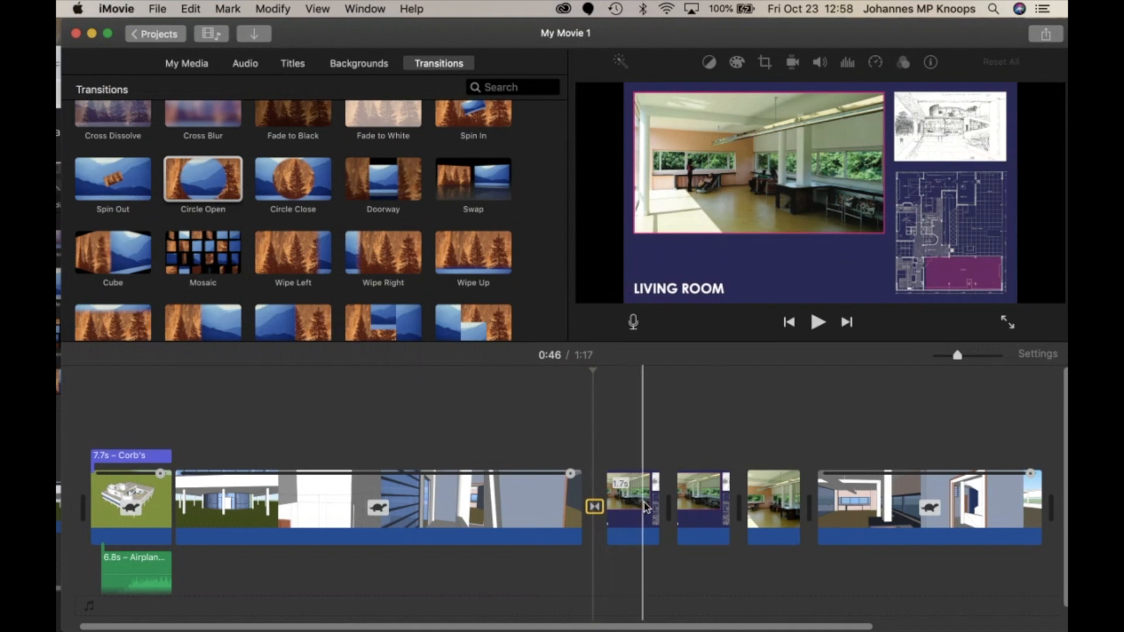
pyautogui.click(463, 491)
pyautogui.click(819, 322)
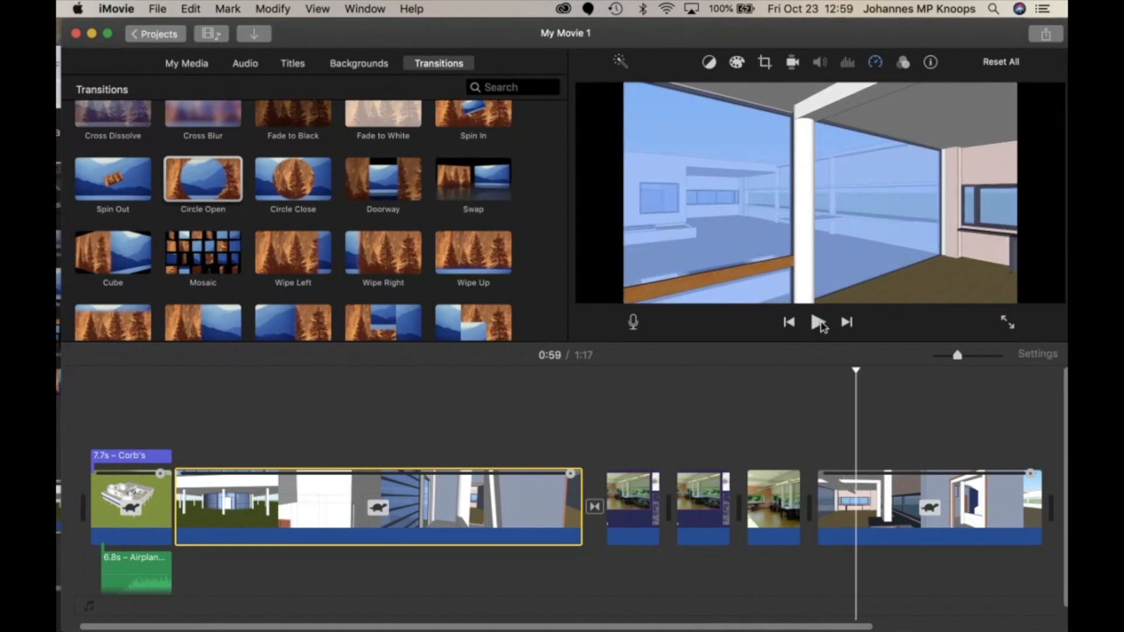
# Step: Set the living room photo's Ken Burns effect to start close on the two people by the window and end on the full photo
pyautogui.click(774, 508)
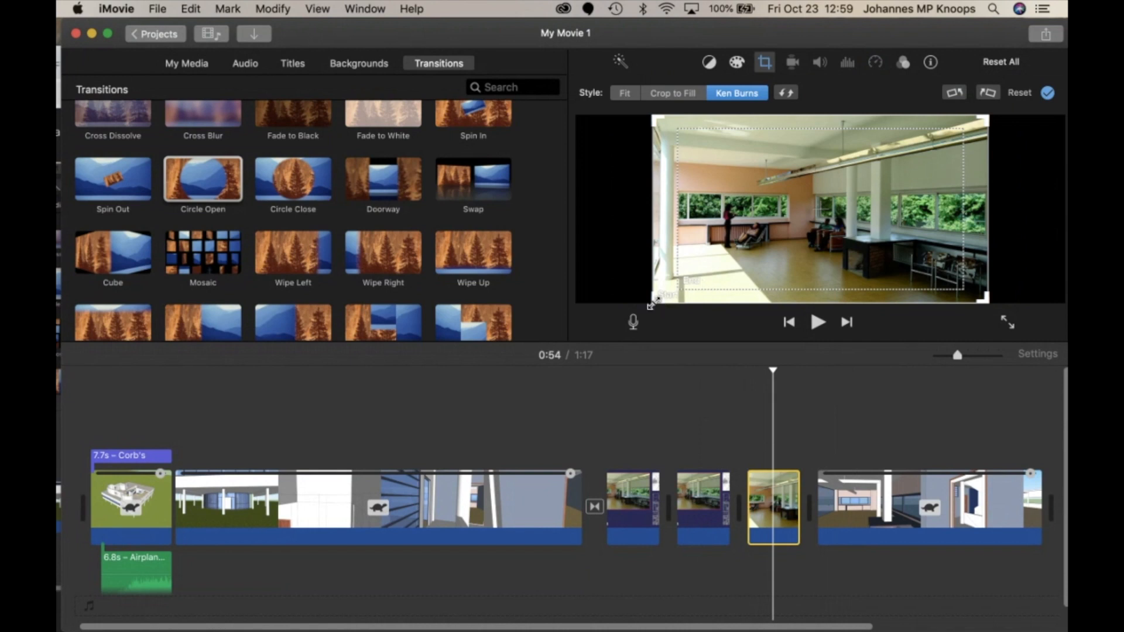
pyautogui.moveTo(654, 301); pyautogui.dragTo(747, 225)
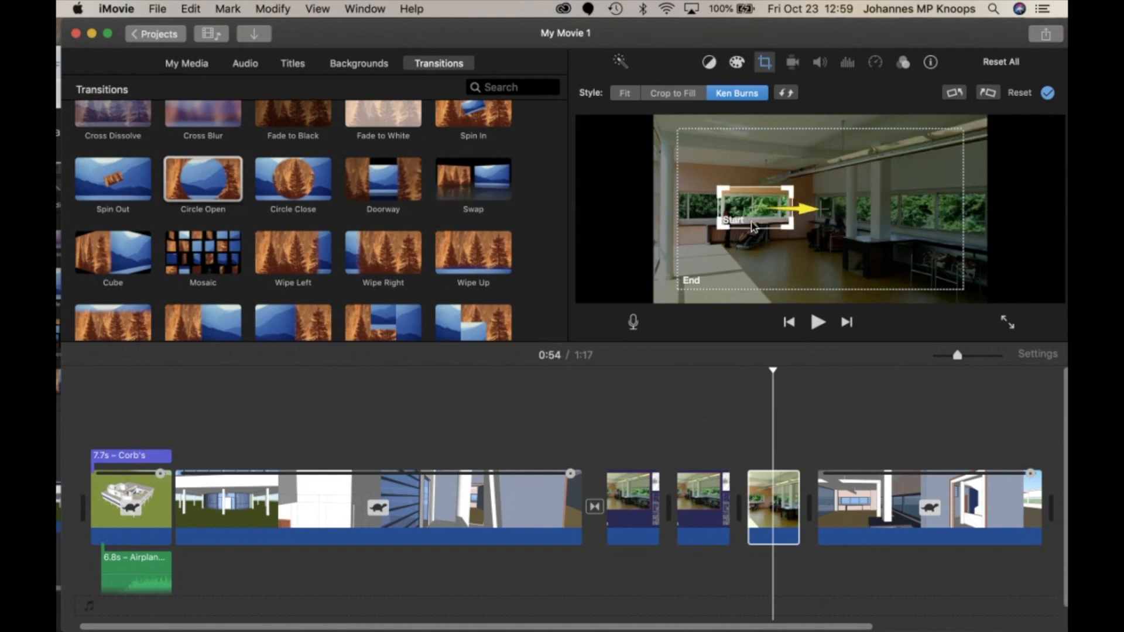
pyautogui.click(955, 163)
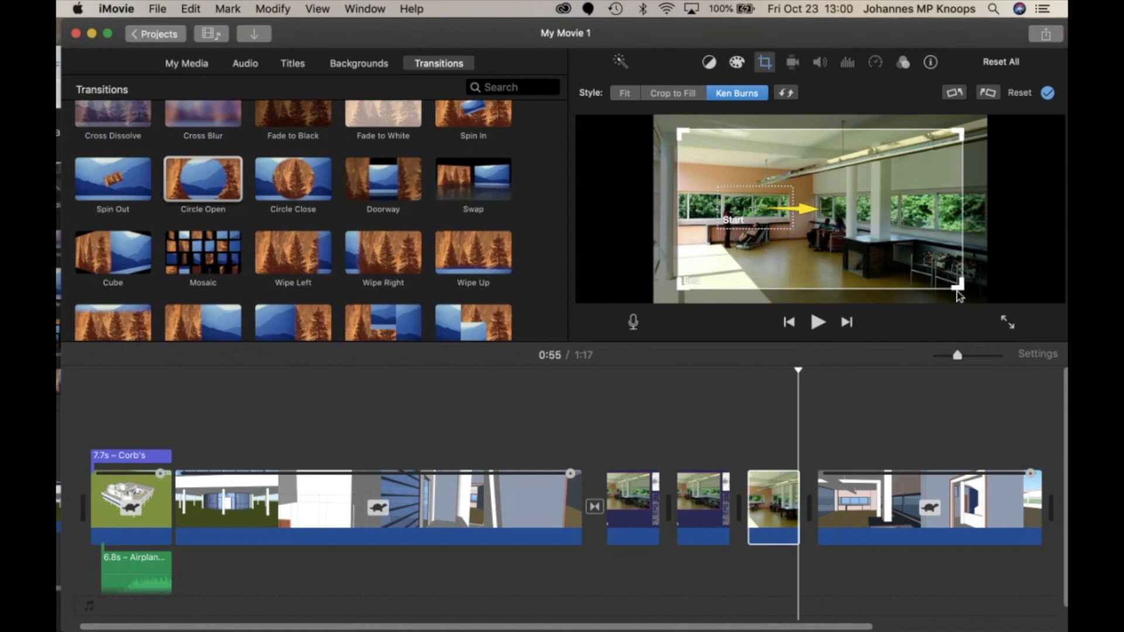
pyautogui.moveTo(958, 285); pyautogui.dragTo(1003, 319)
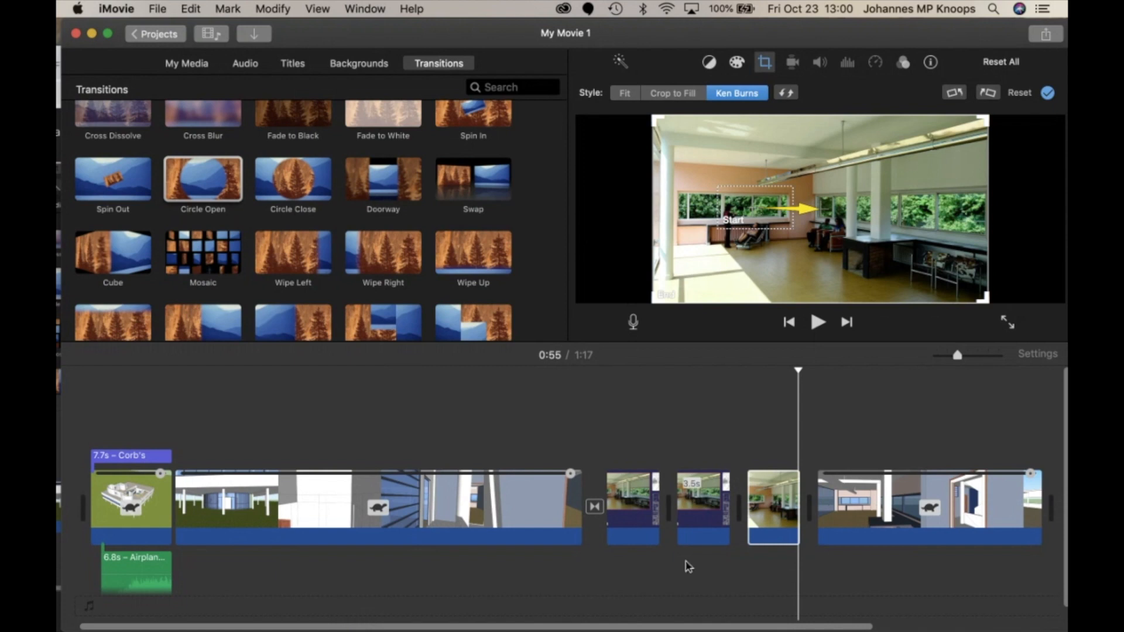
# Step: Play back the movie from 0:42 through the living room photo to review the transition and the Ken Burns moves
pyautogui.click(537, 511)
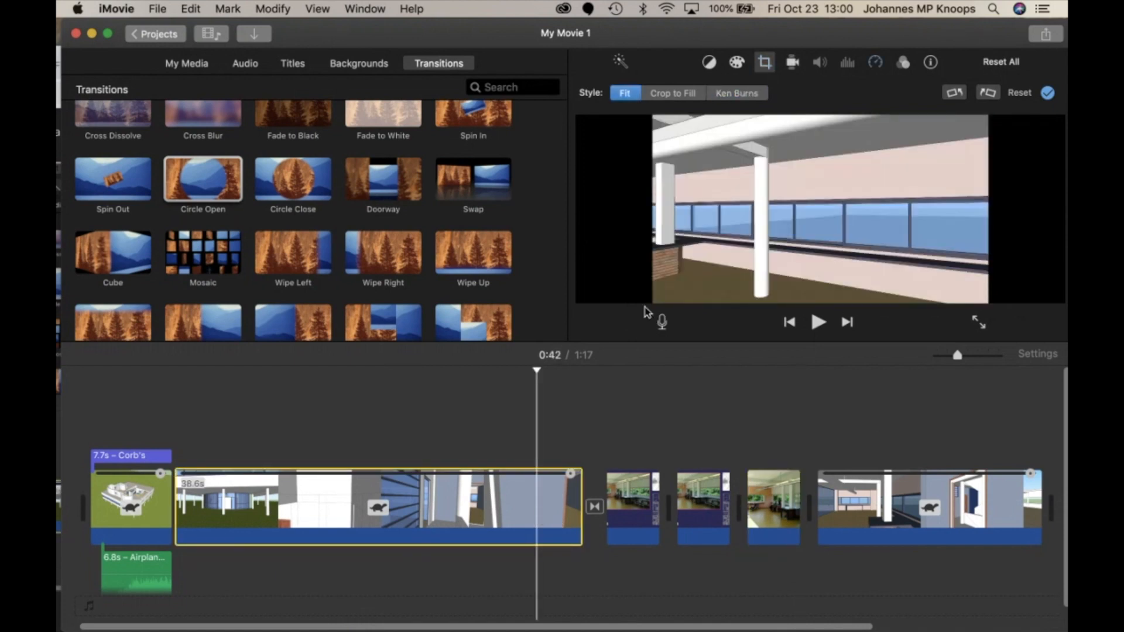
pyautogui.click(818, 323)
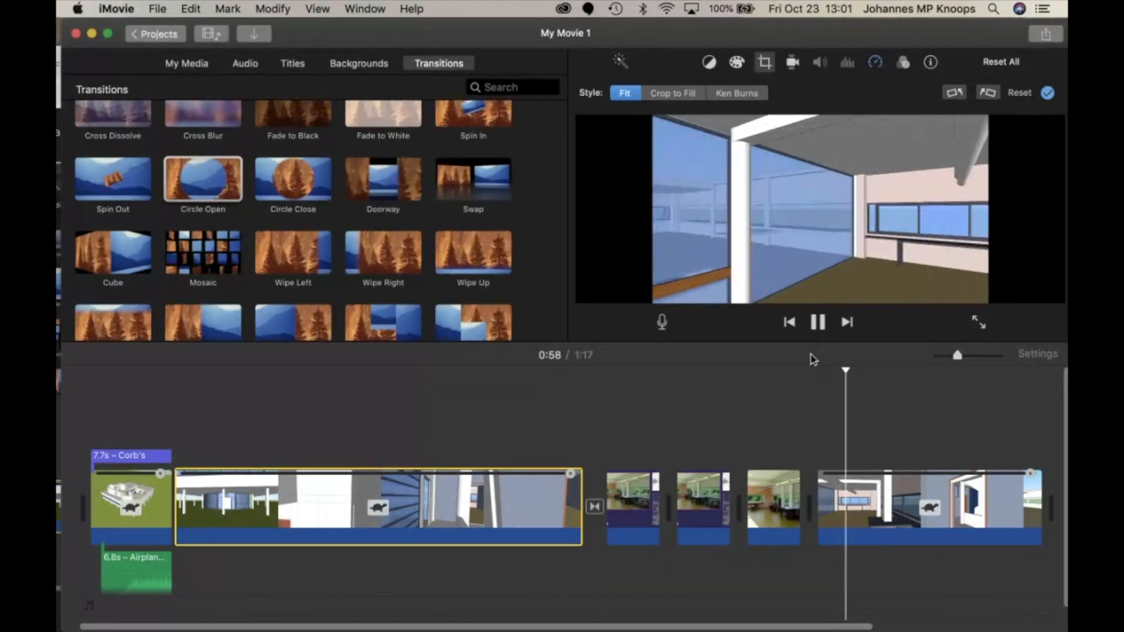
pyautogui.click(819, 323)
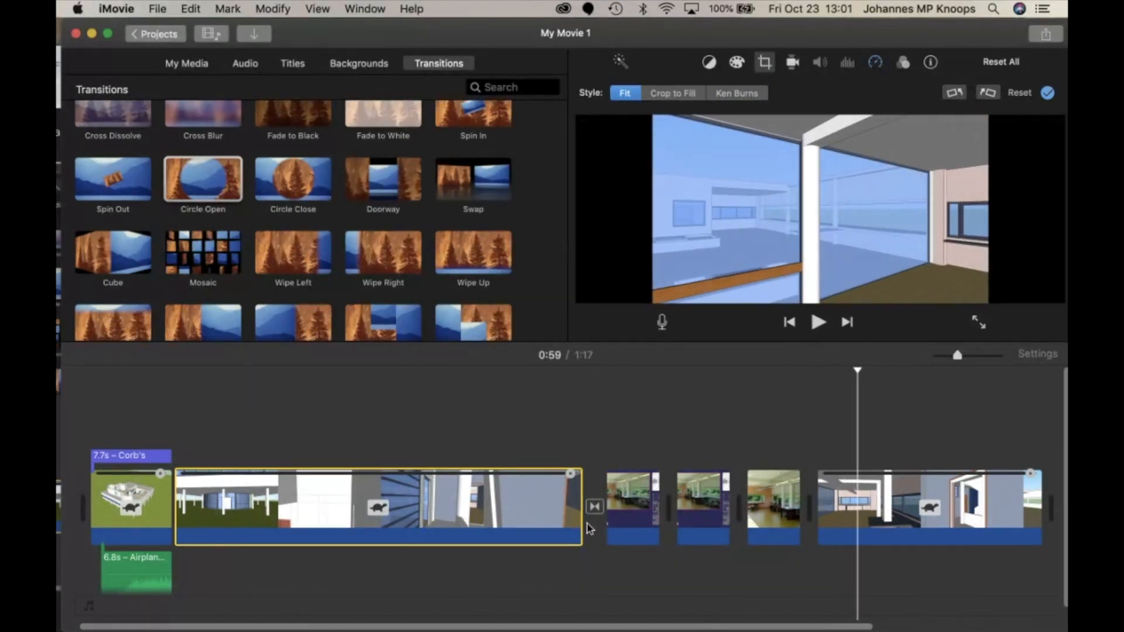
# Step: Set the duration of the Circle Open transition before the first Living Room slide to 3 s
pyautogui.doubleClick(595, 507)
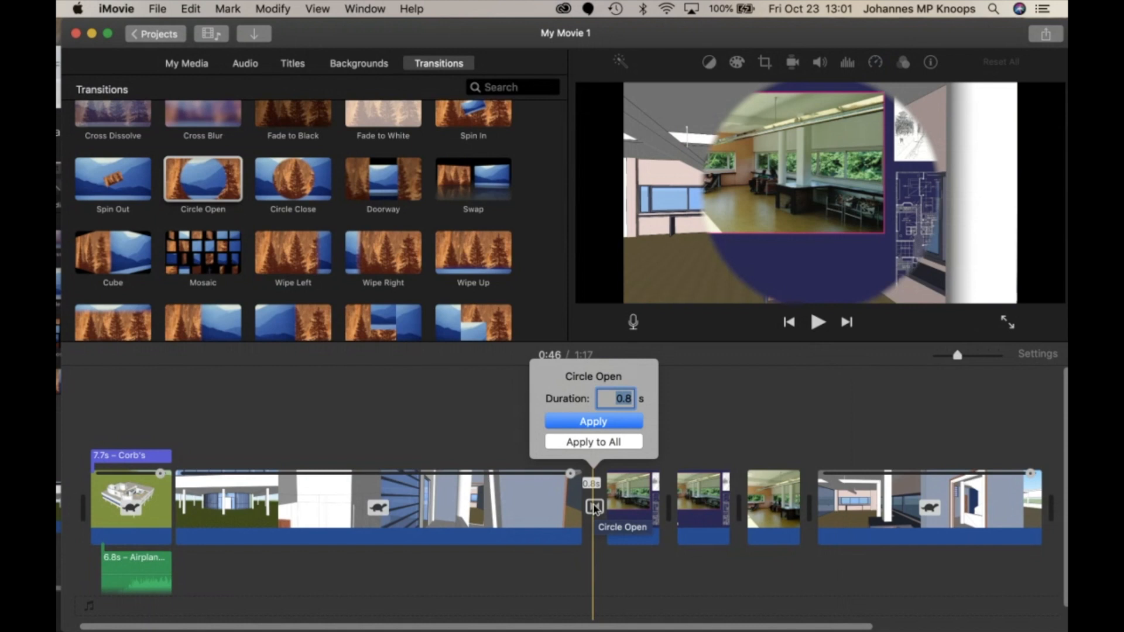
pyautogui.write('4')
pyautogui.press('BackSpace')
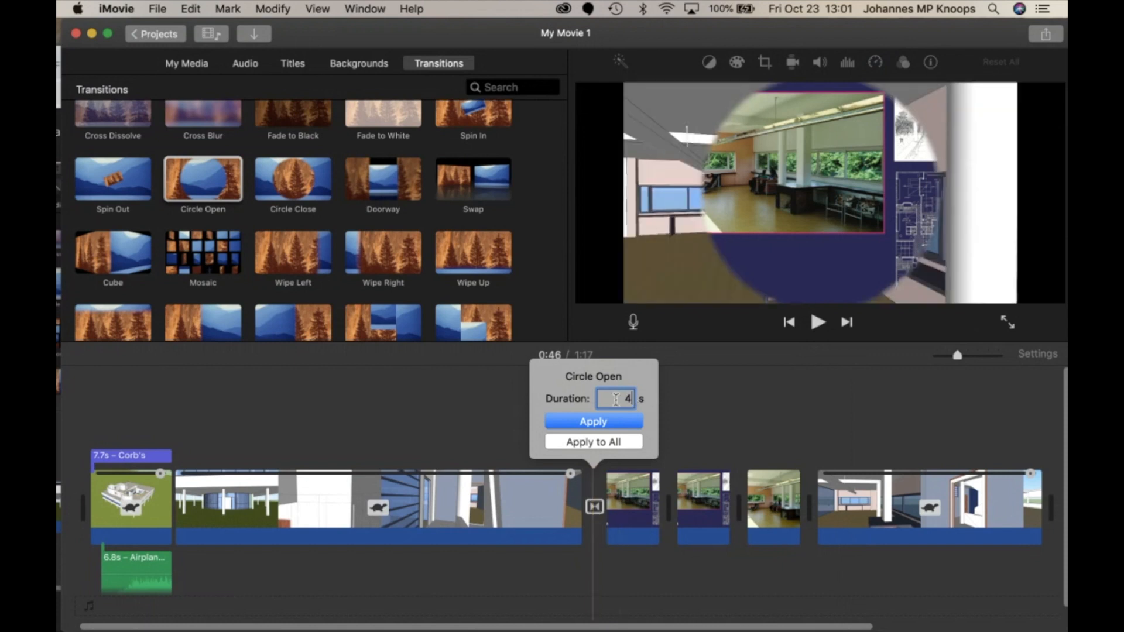
pyautogui.press('BackSpace')
pyautogui.write('3')
pyautogui.click(618, 422)
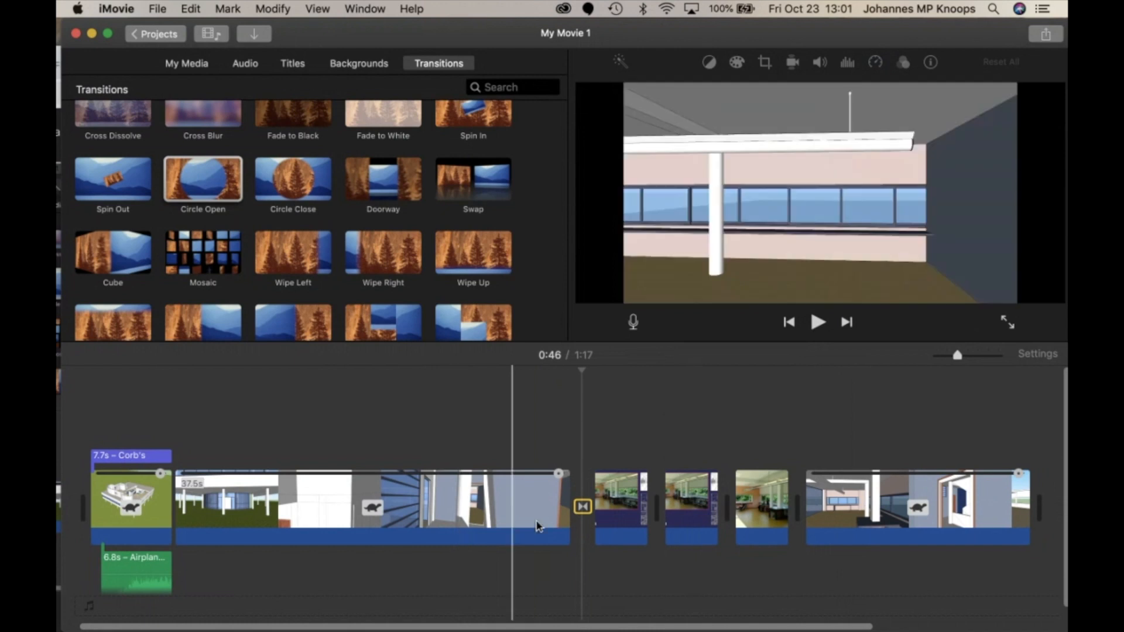
# Step: Play back the movie from 0:41 to review the lengthened Circle Open transition, and select that transition
pyautogui.click(535, 517)
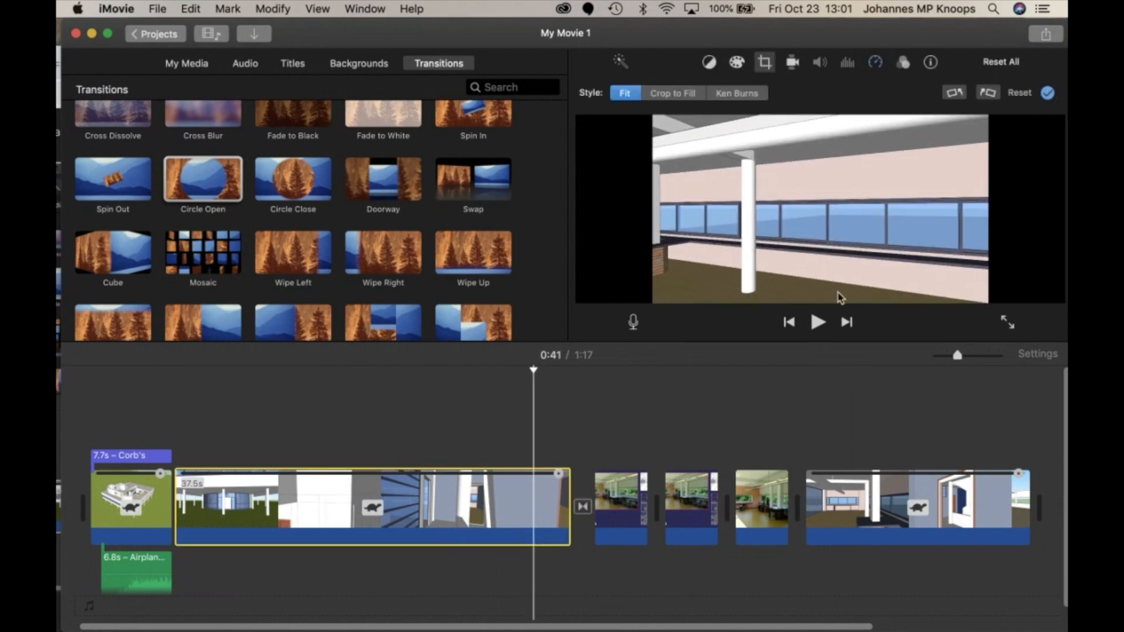
pyautogui.click(818, 322)
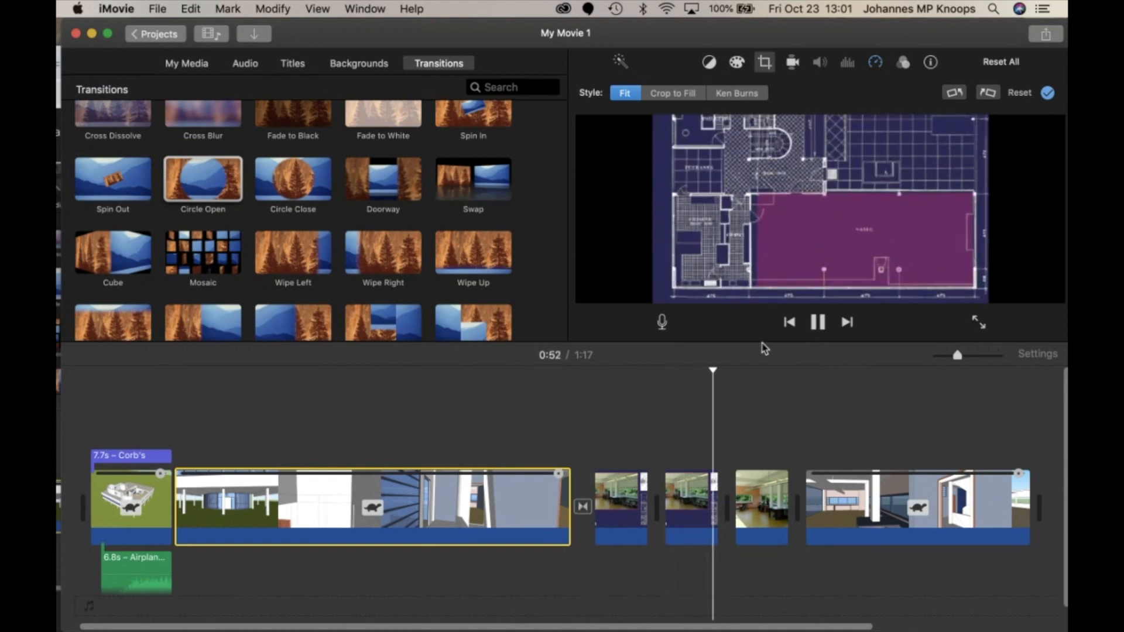
pyautogui.press('space')
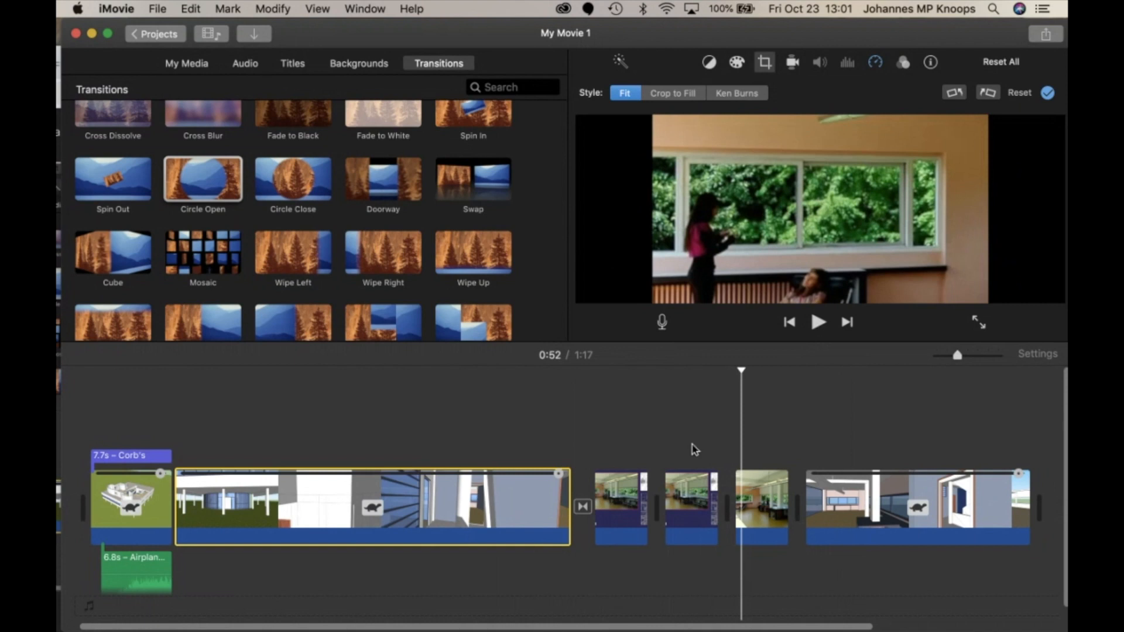
pyautogui.click(583, 507)
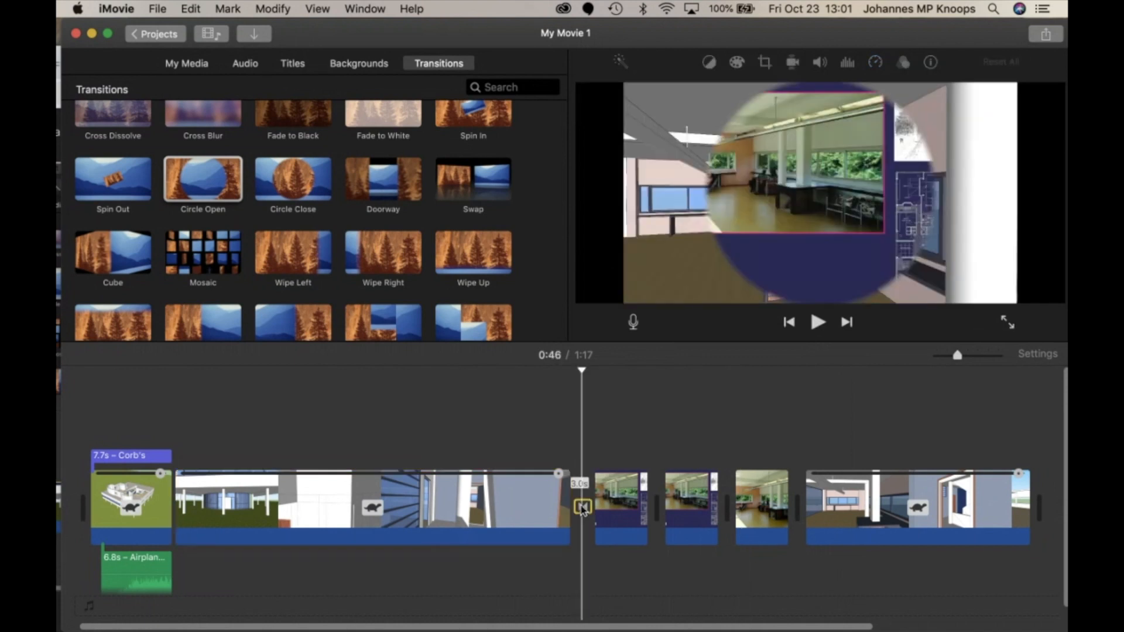
# Step: Replace the Circle Open transition before the first Living Room slide with Cross Blur and set its duration to 4 s
pyautogui.press('Delete')
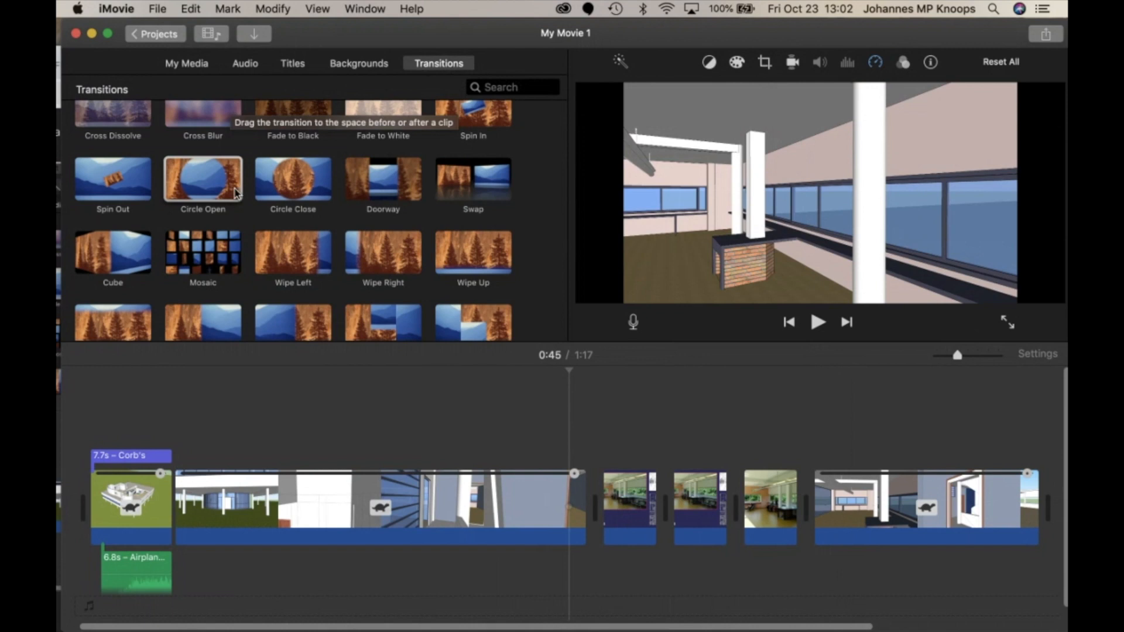
pyautogui.scroll(3, 234, 193)
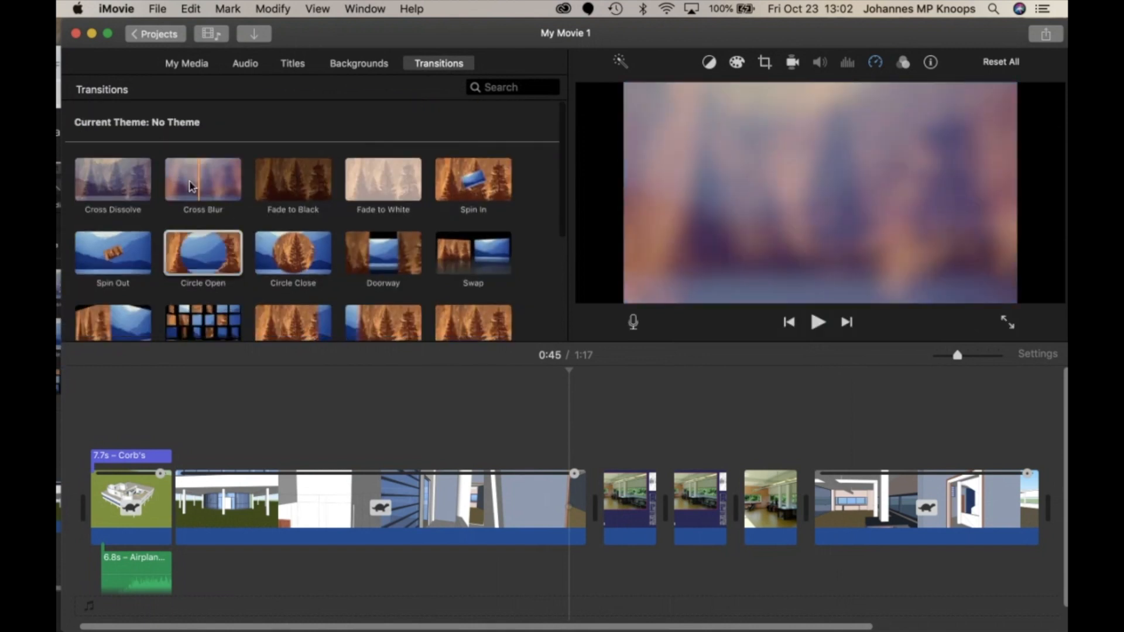
pyautogui.moveTo(193, 186); pyautogui.dragTo(592, 511)
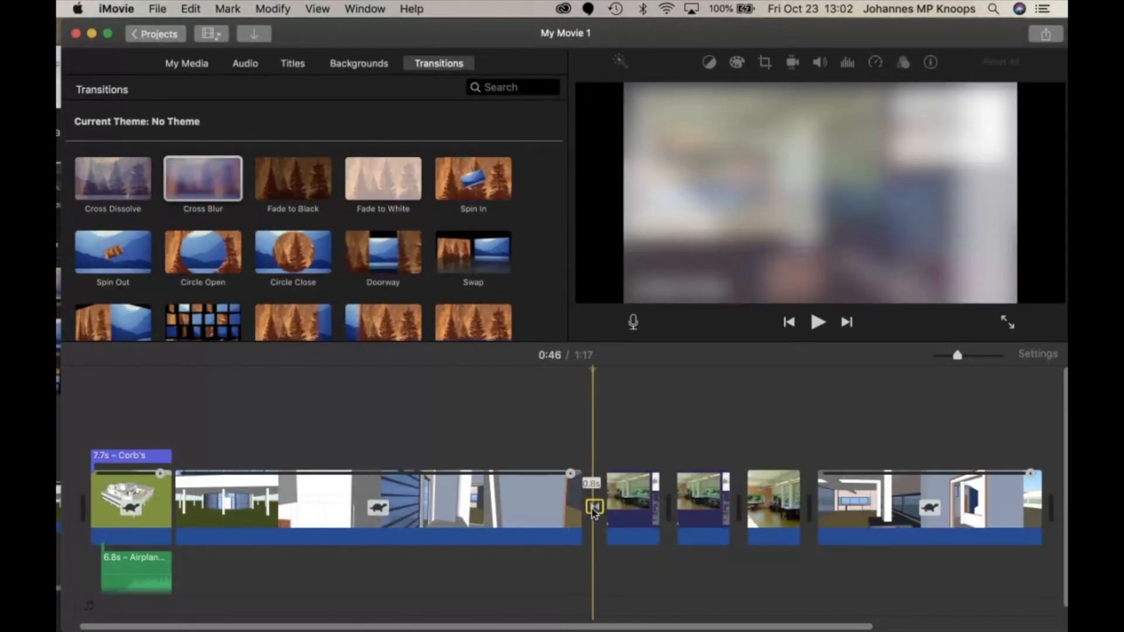
pyautogui.doubleClick(594, 508)
pyautogui.write('4')
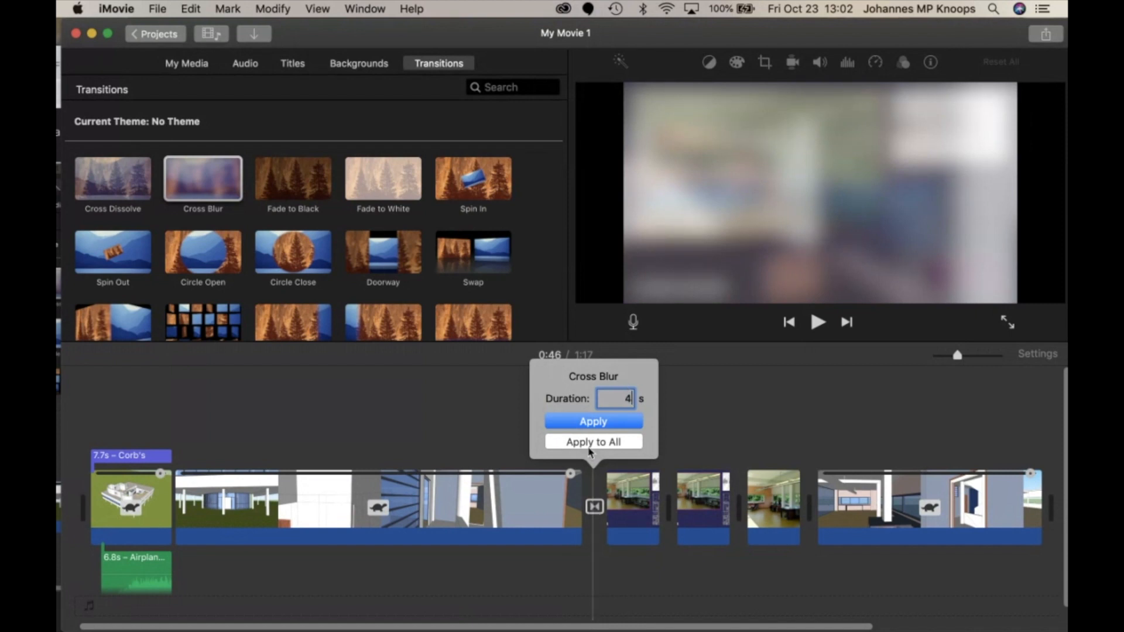
pyautogui.click(608, 423)
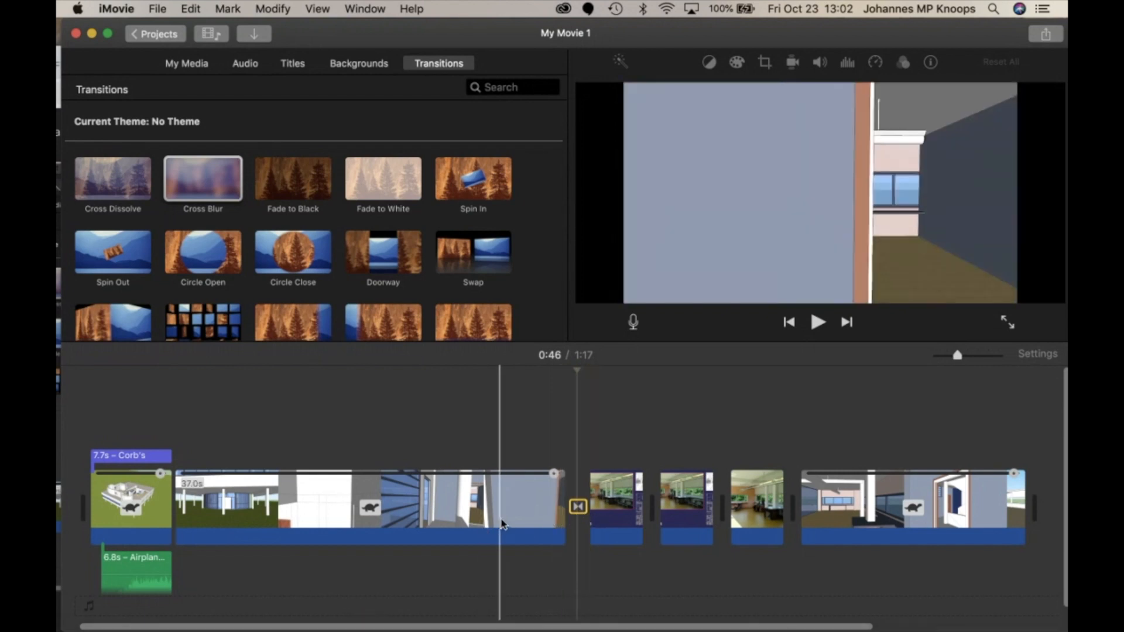
# Step: Play back the movie from 0:38 through the living room stills to review the Cross Blur transition
pyautogui.click(501, 524)
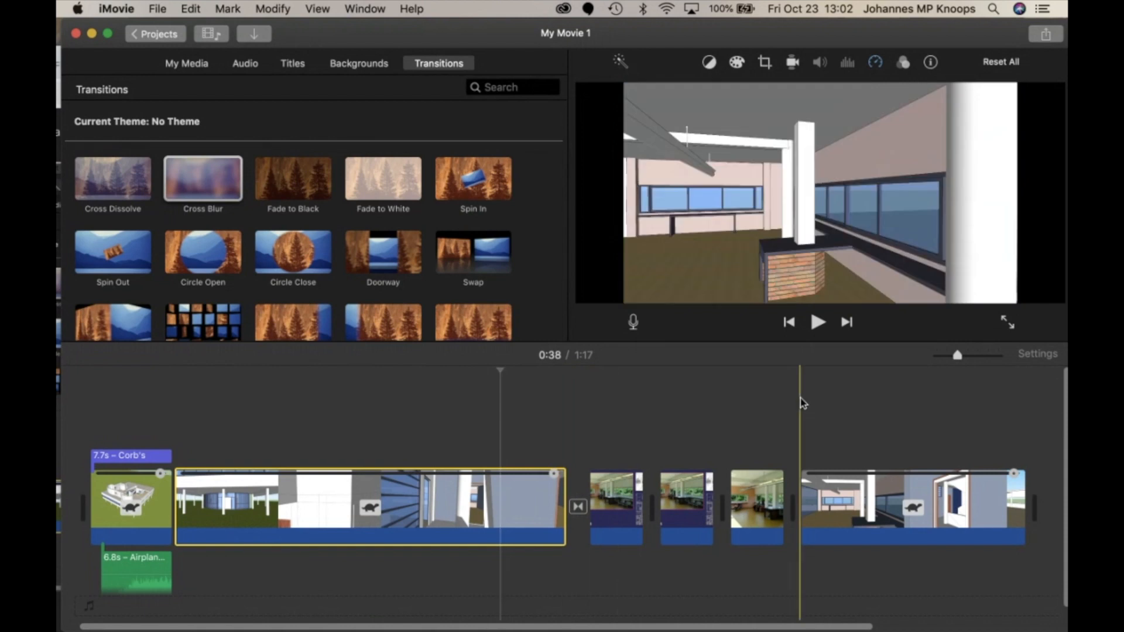
pyautogui.click(818, 321)
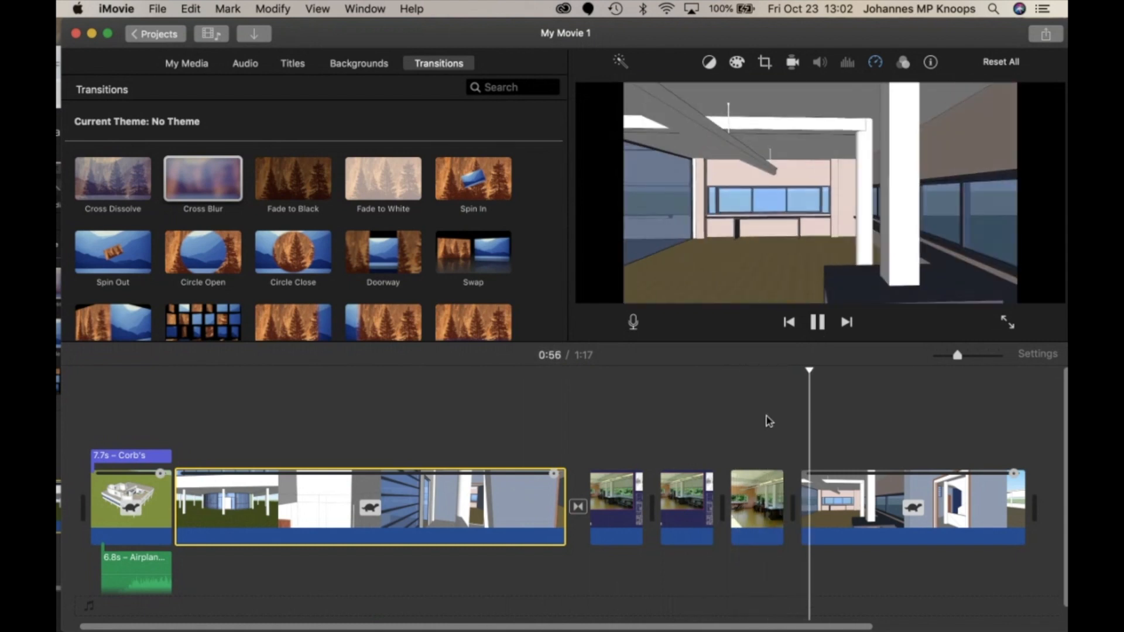
pyautogui.click(818, 322)
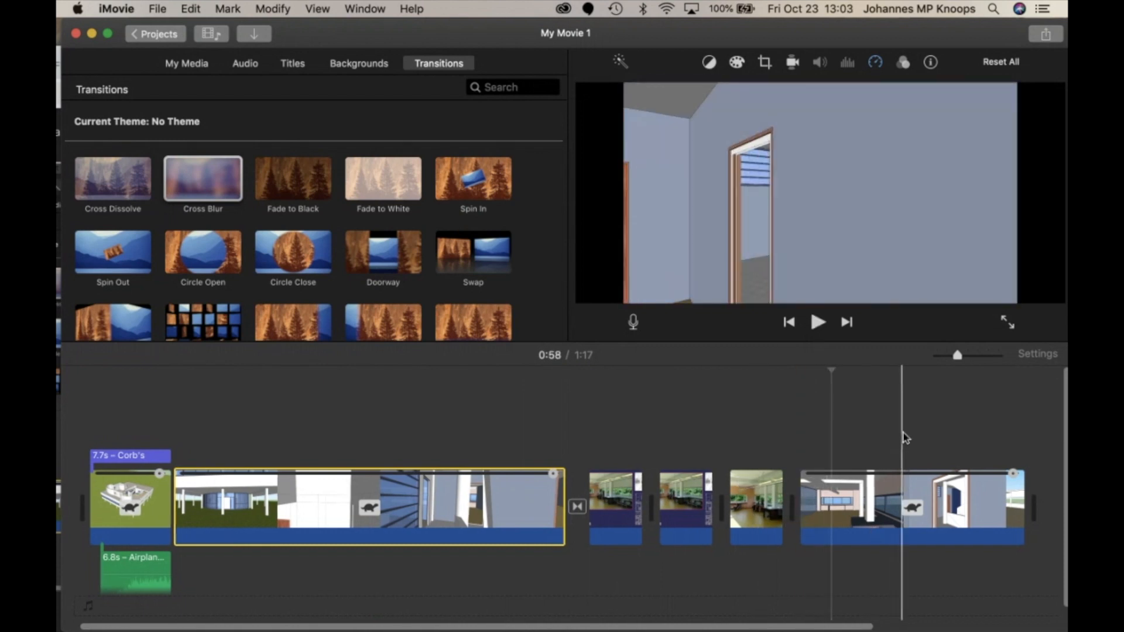
pyautogui.hscroll(5, 904, 439)
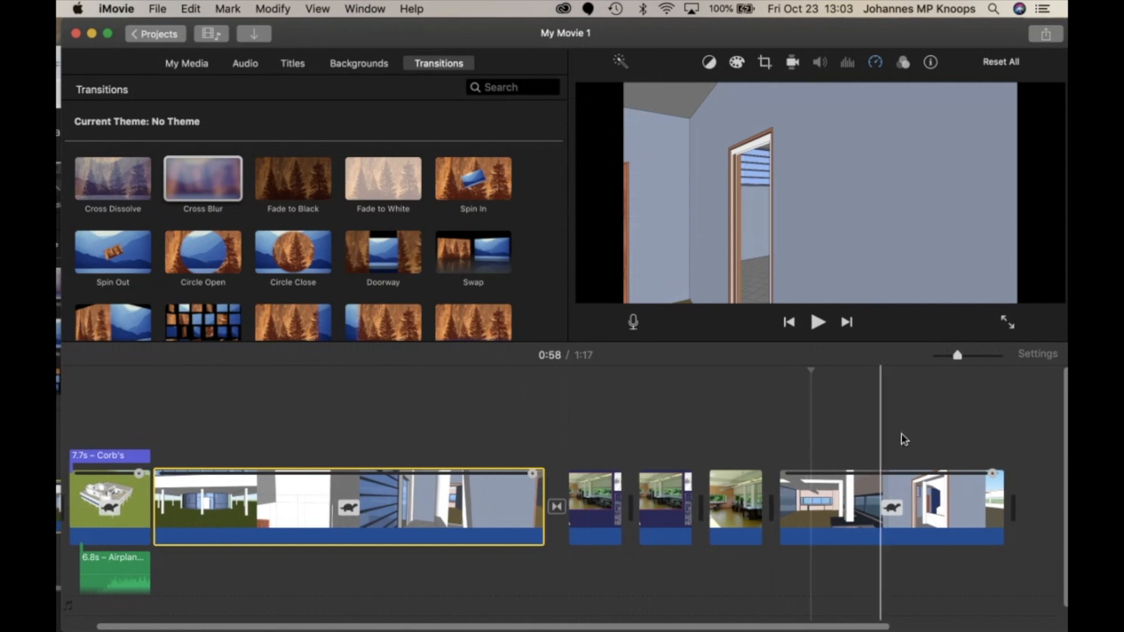
pyautogui.hscroll(2, 904, 439)
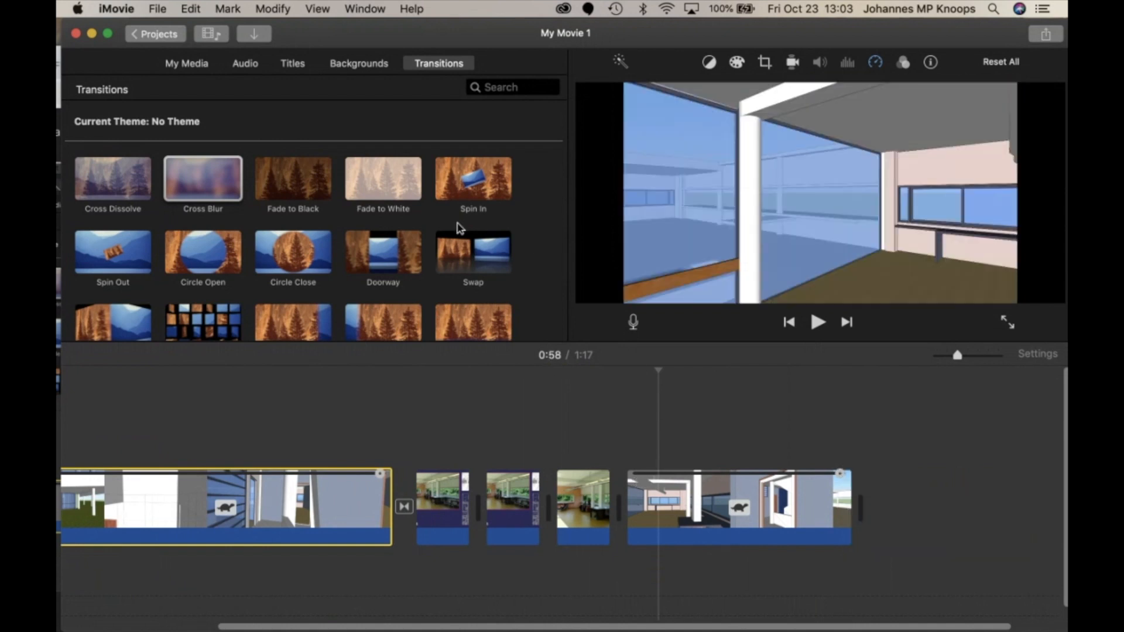
# Step: Import the 6ac0eb6ad410a70849ad4f2… terrace sketch and the Villa-Savoye-House-Le-Corbusier…terrace2.jpg photo from the Villa Savoye Terrace folder into the project media
pyautogui.click(192, 65)
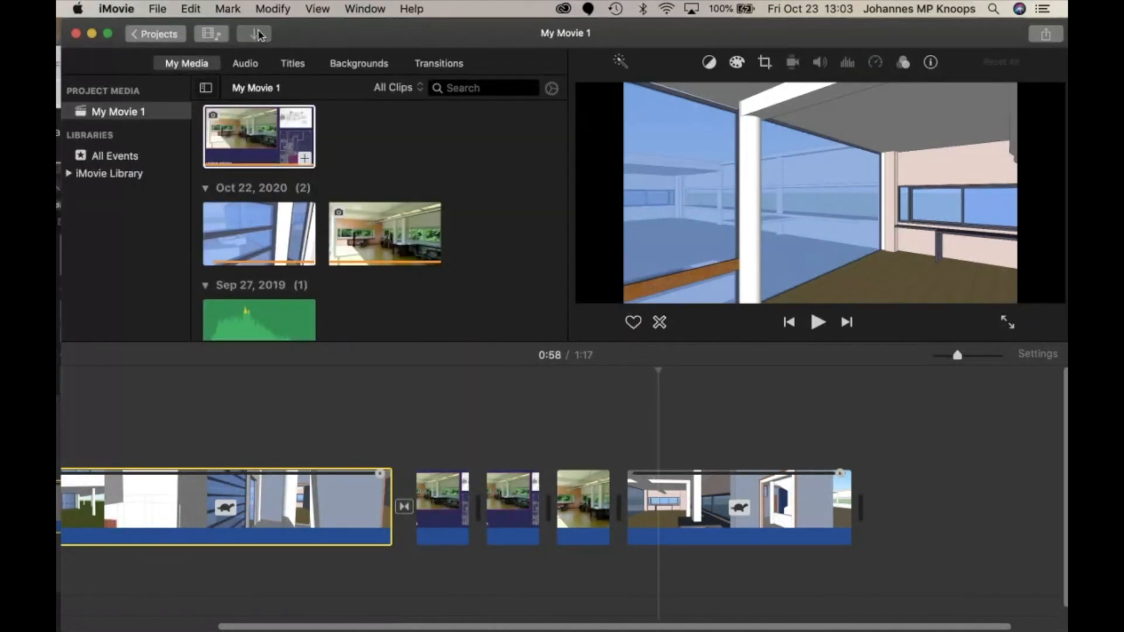
pyautogui.click(255, 34)
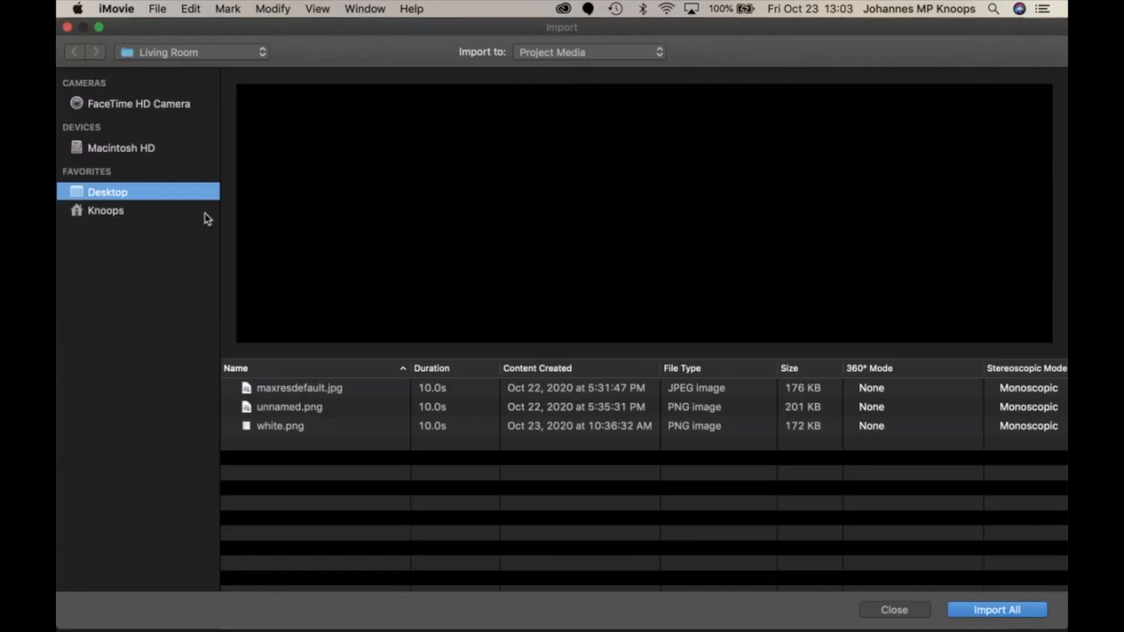
pyautogui.click(205, 55)
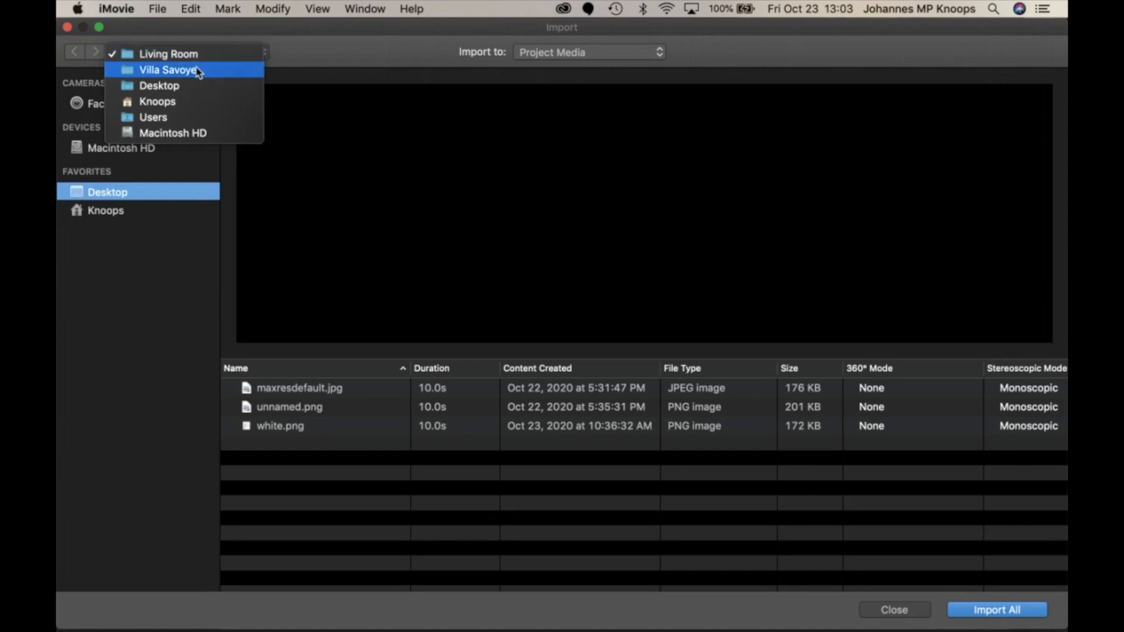
pyautogui.click(198, 70)
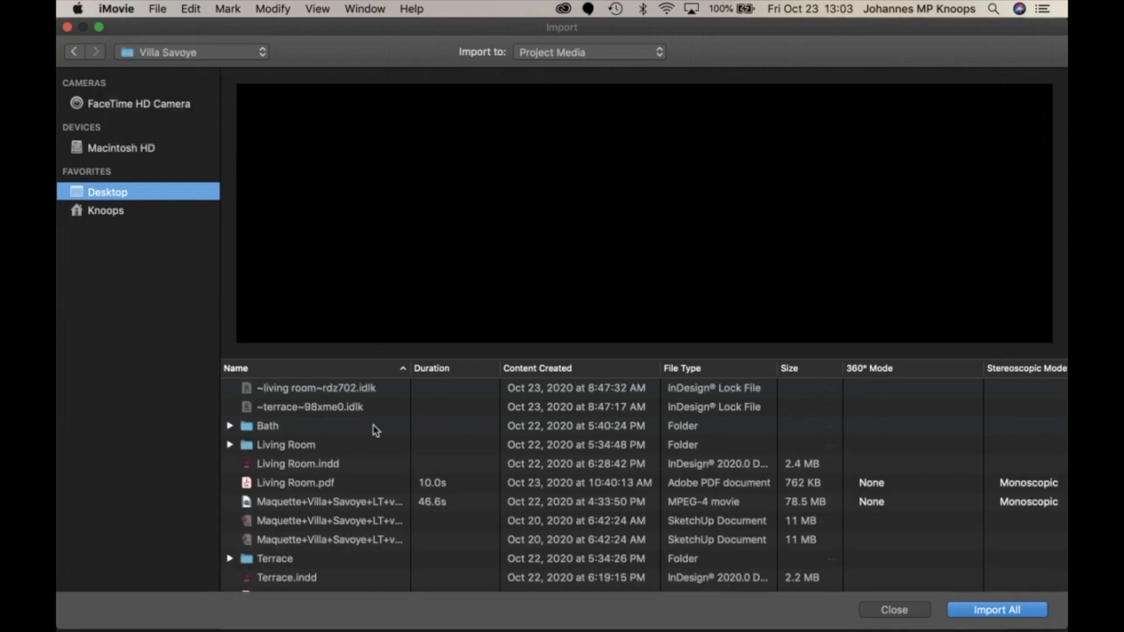
pyautogui.scroll(-2, 373, 429)
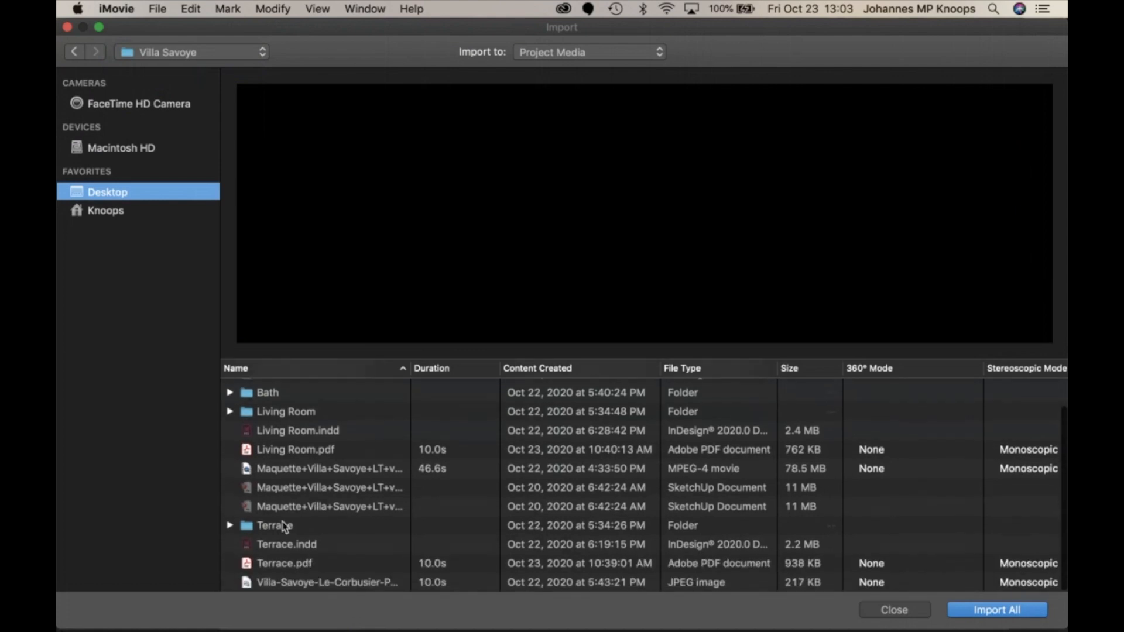
pyautogui.click(285, 526)
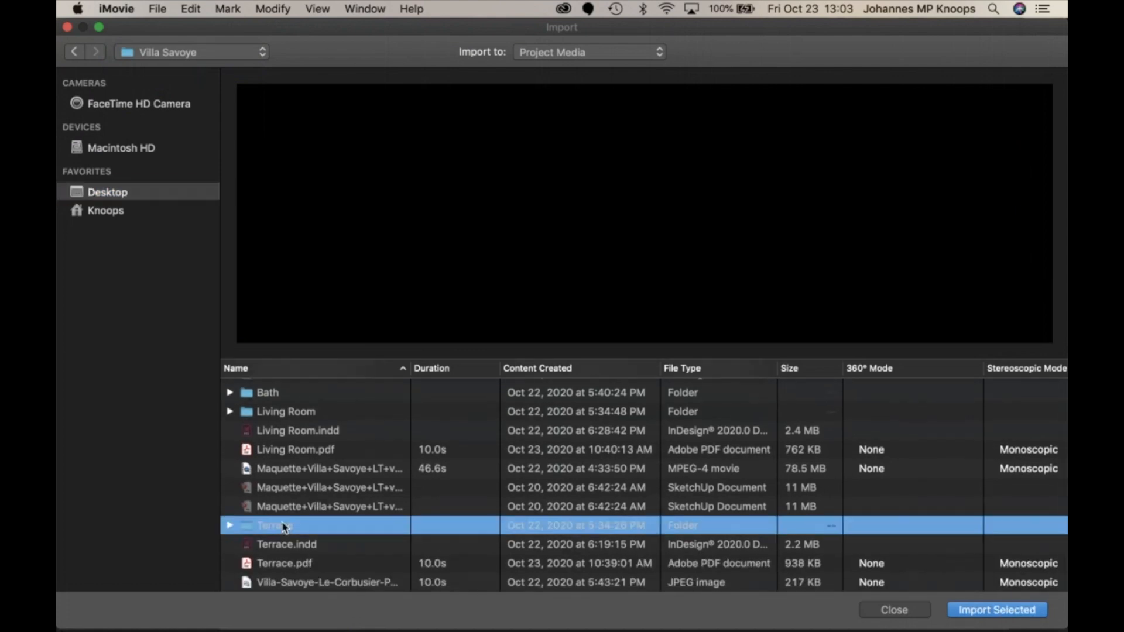
pyautogui.doubleClick(285, 526)
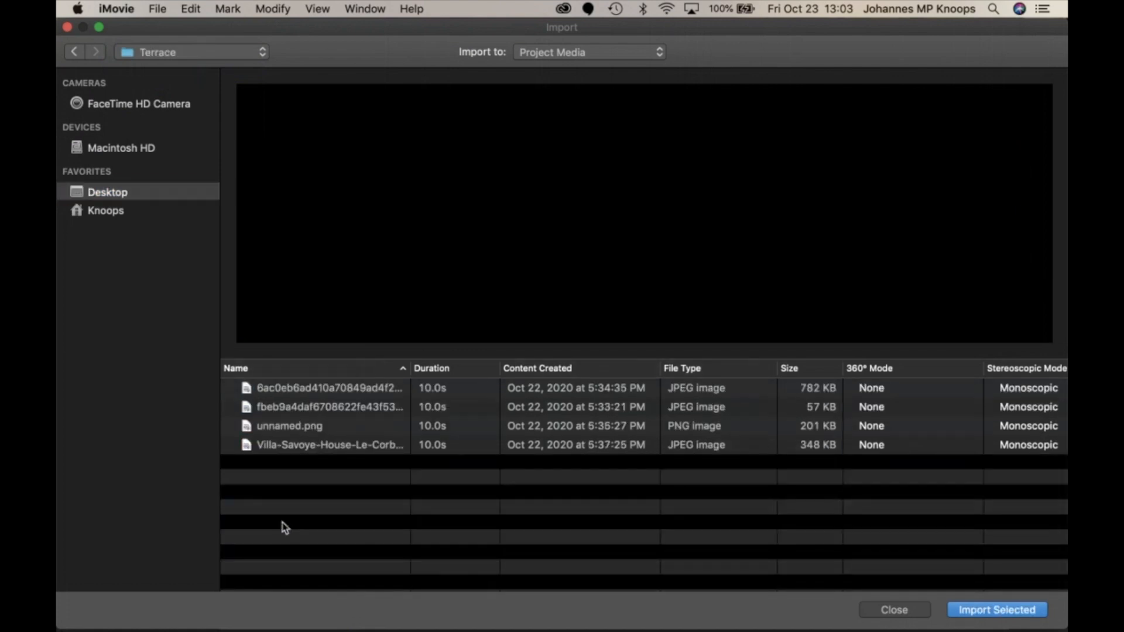
pyautogui.click(297, 405)
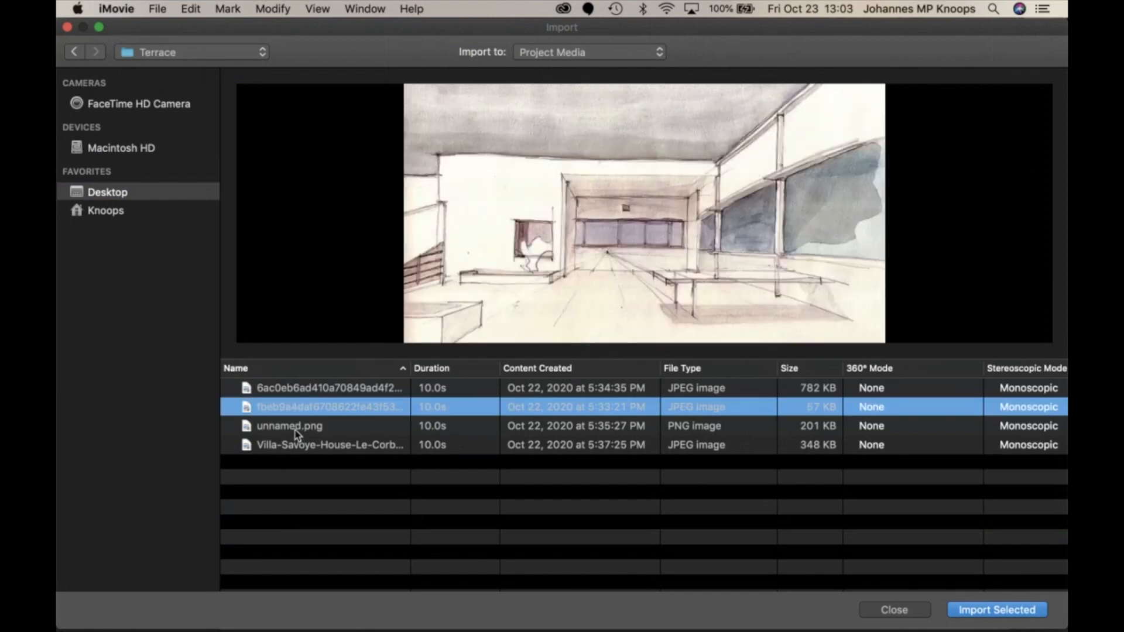
pyautogui.click(297, 434)
pyautogui.click(293, 393)
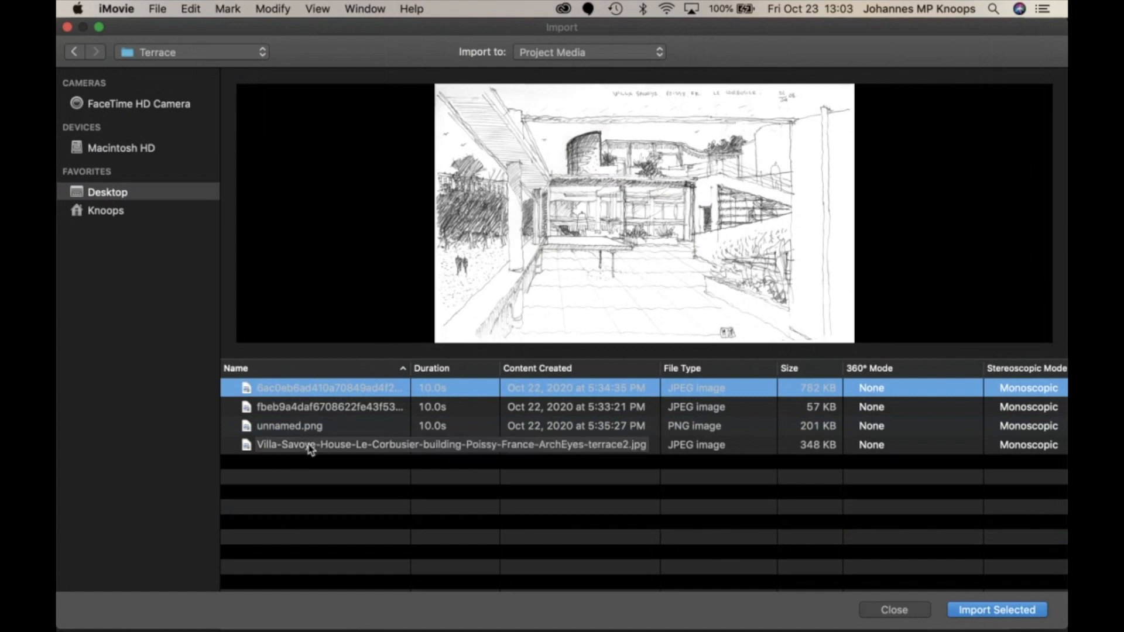
pyautogui.keyDown('super'); pyautogui.click(311, 448); pyautogui.keyUp('super')
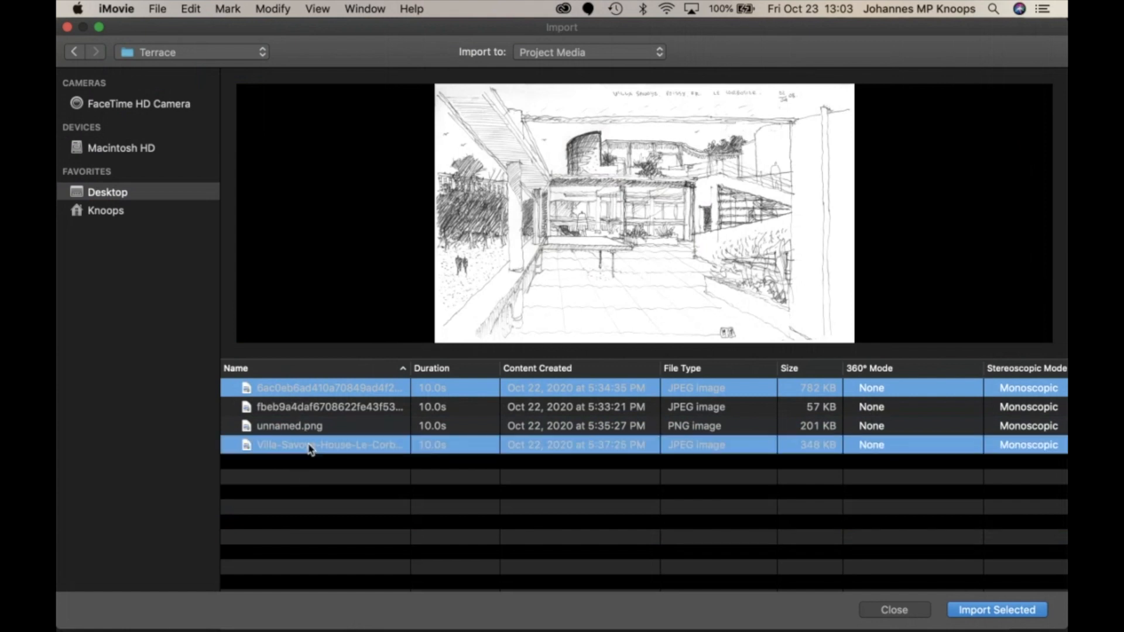
pyautogui.click(982, 612)
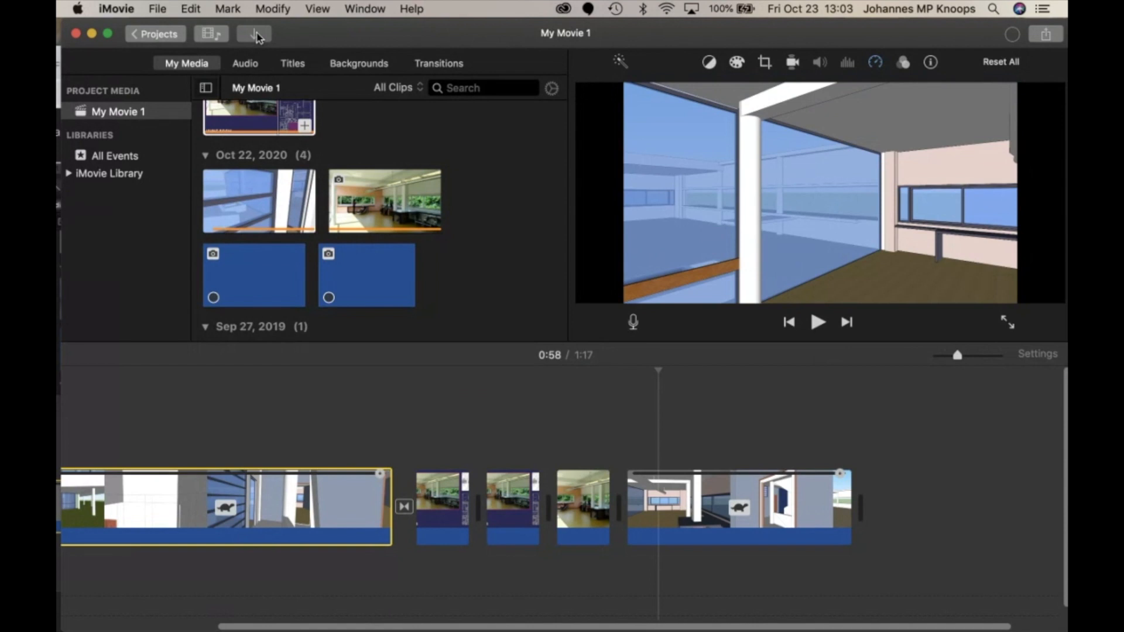
# Step: Try to import Terrace.pdf from the Villa Savoye folder into the project media
pyautogui.click(255, 35)
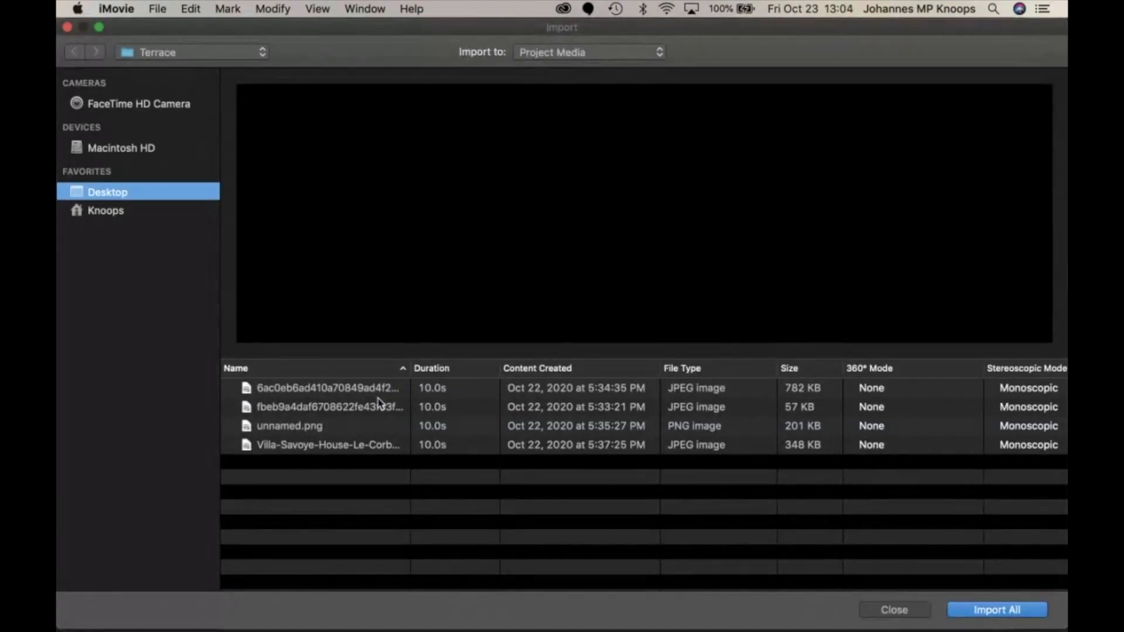
pyautogui.click(223, 55)
pyautogui.click(222, 76)
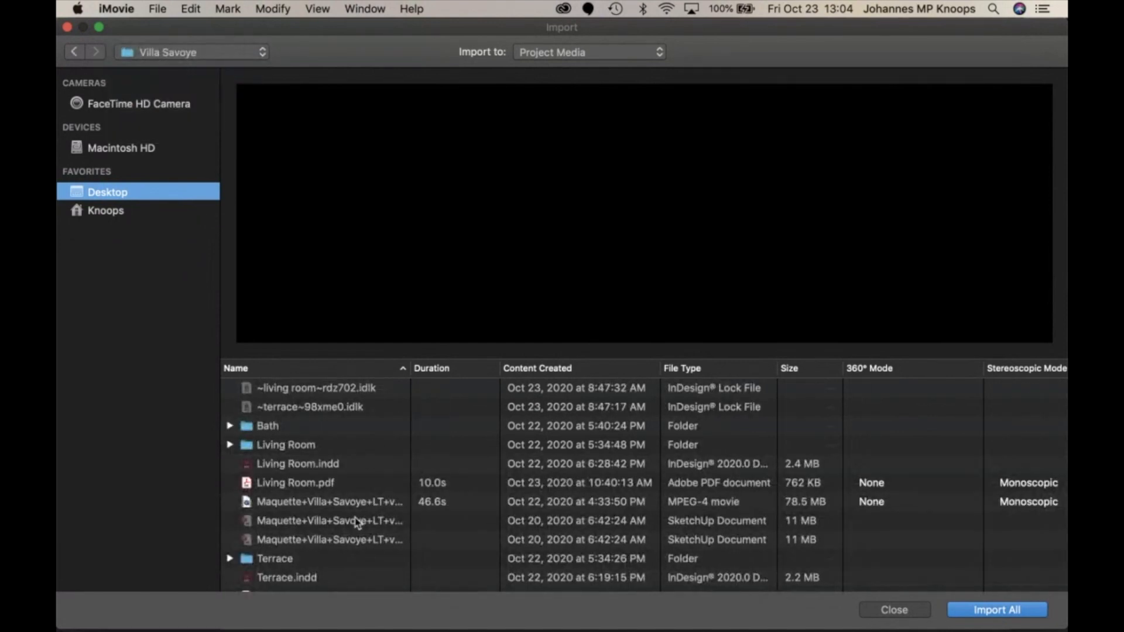
pyautogui.scroll(-1, 343, 552)
pyautogui.scroll(-2, 343, 552)
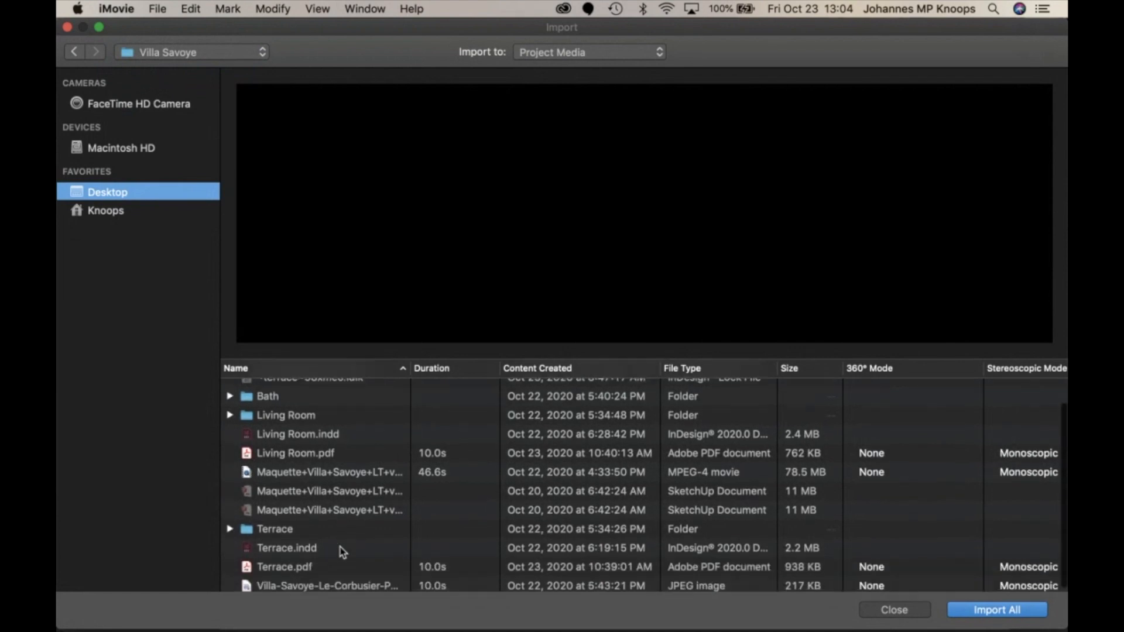
pyautogui.click(303, 565)
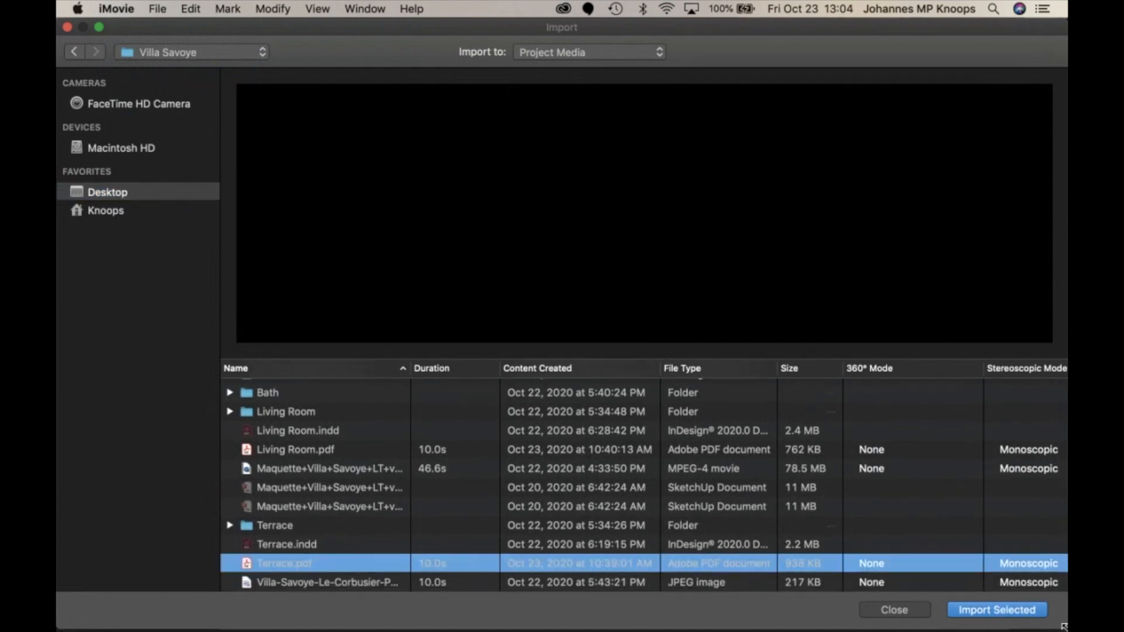
pyautogui.click(1030, 611)
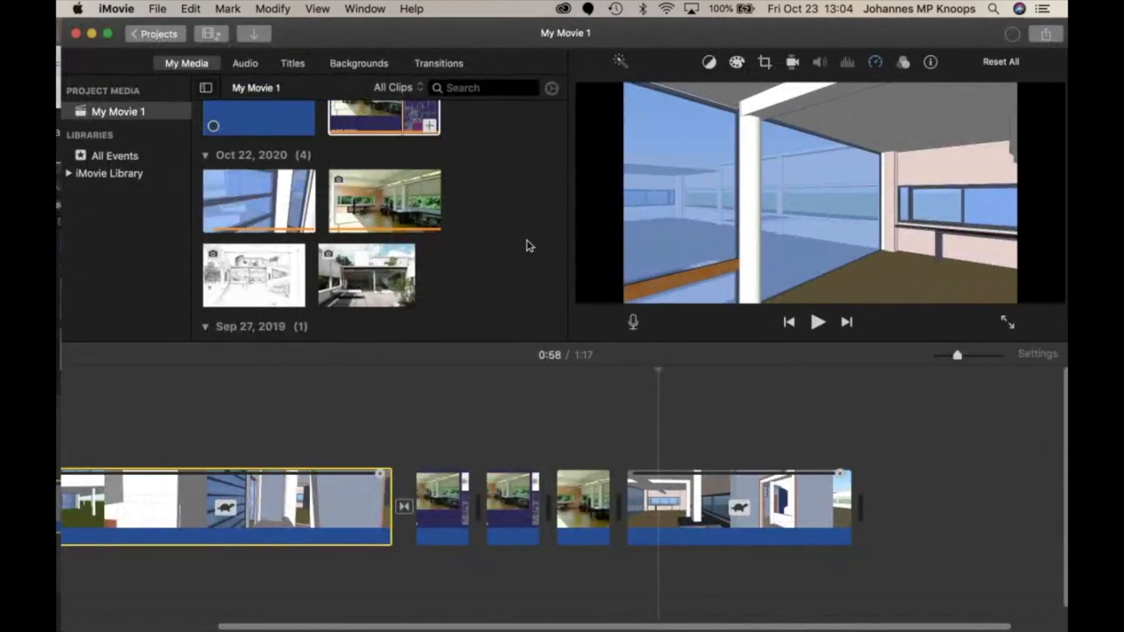
pyautogui.scroll(3, 524, 241)
pyautogui.scroll(-5, 524, 240)
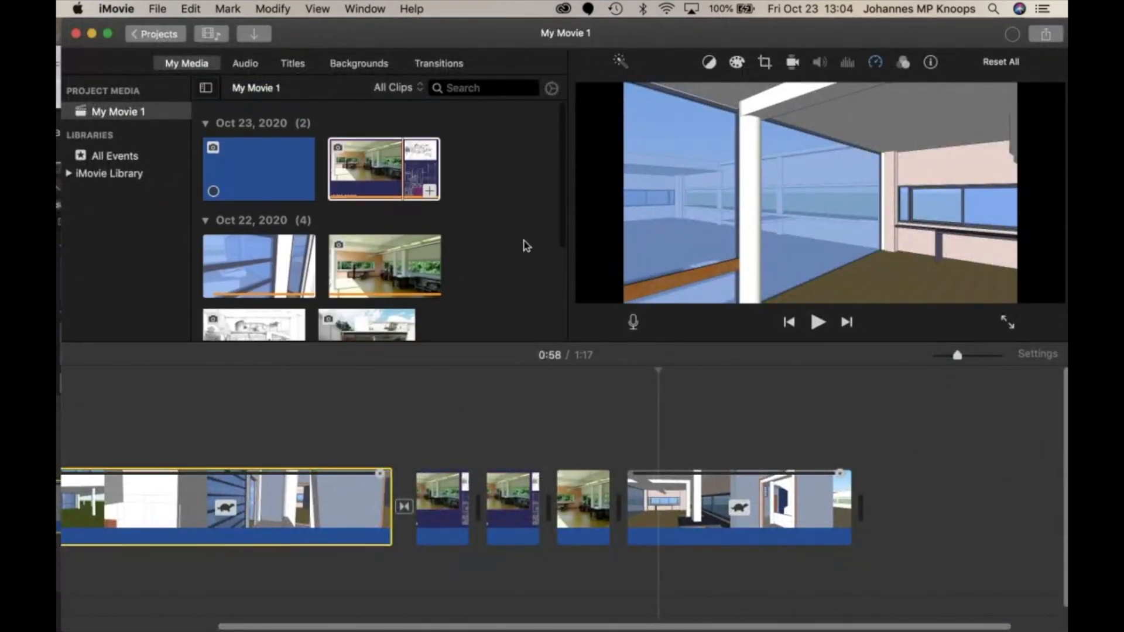
pyautogui.scroll(3, 525, 241)
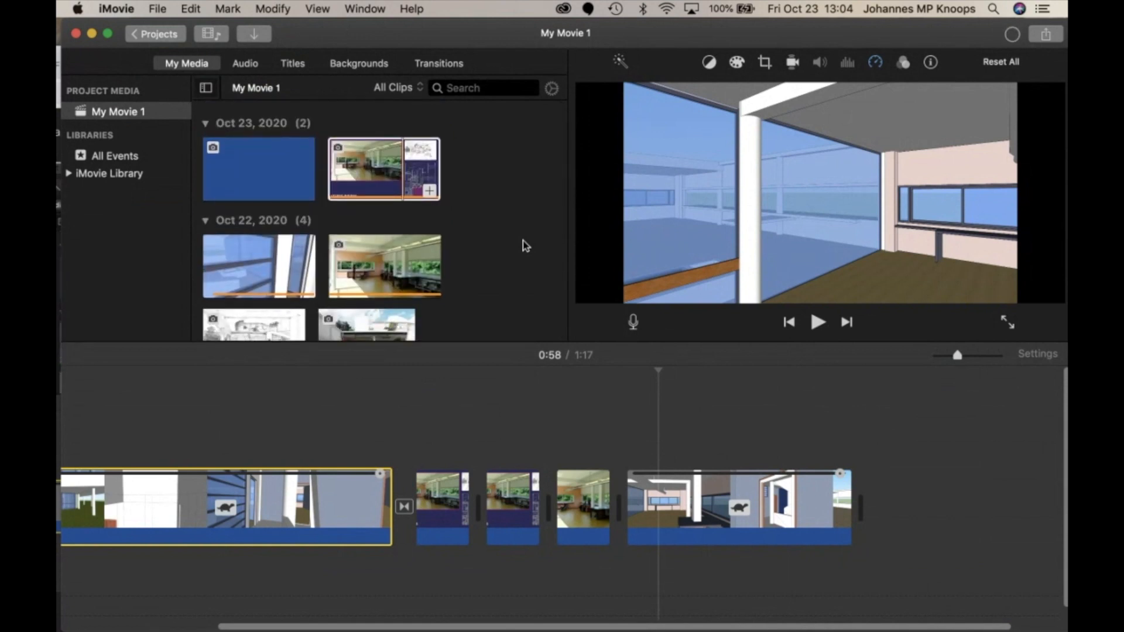
pyautogui.scroll(-3, 525, 246)
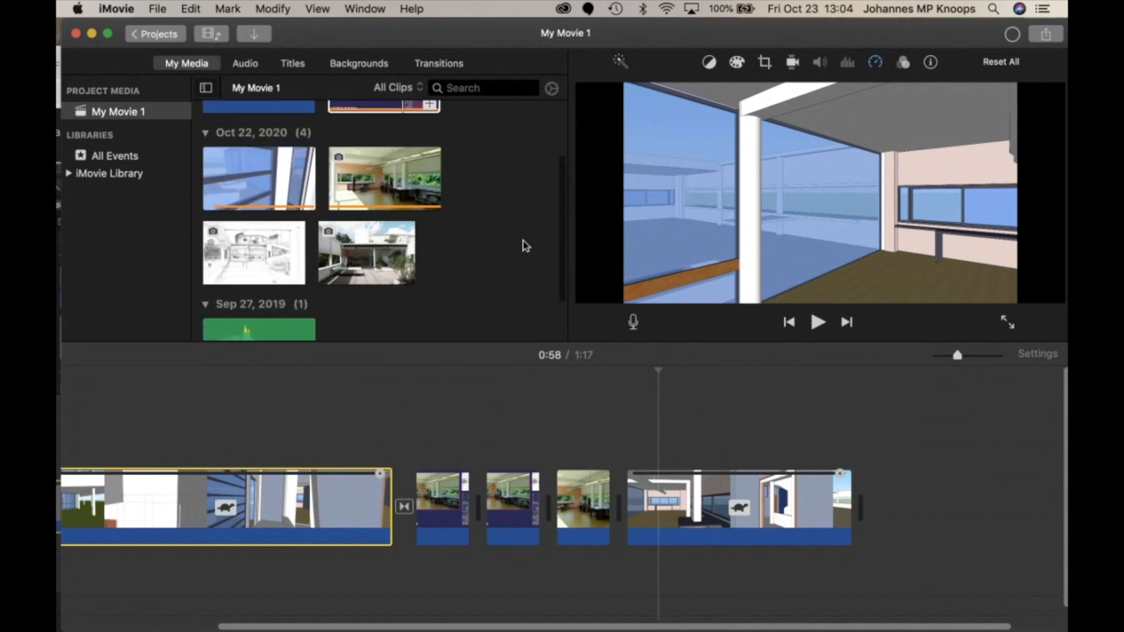
pyautogui.scroll(4, 526, 246)
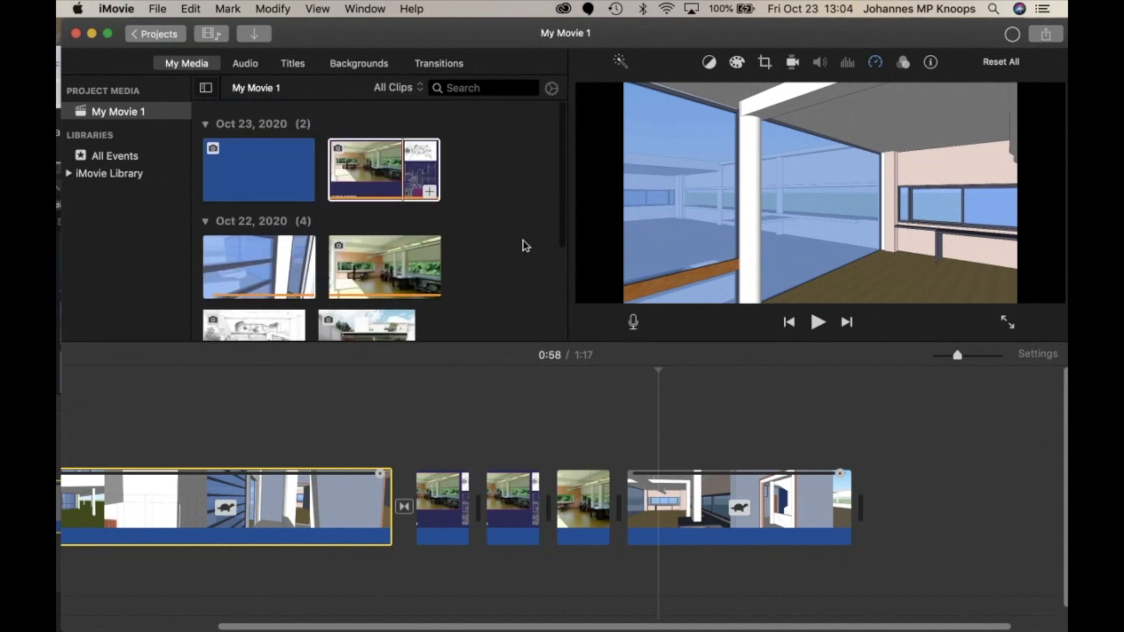
pyautogui.scroll(-1, 526, 246)
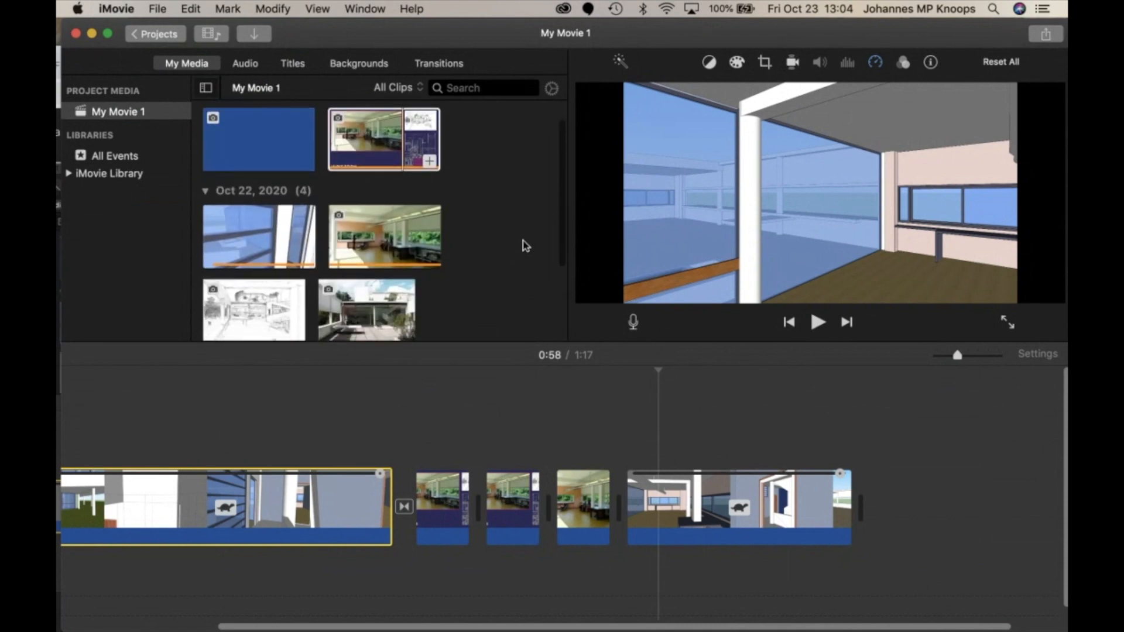
# Step: Import Terrace.pdf again from the Villa Savoye folder, selecting it once its slide preview has loaded
pyautogui.click(255, 38)
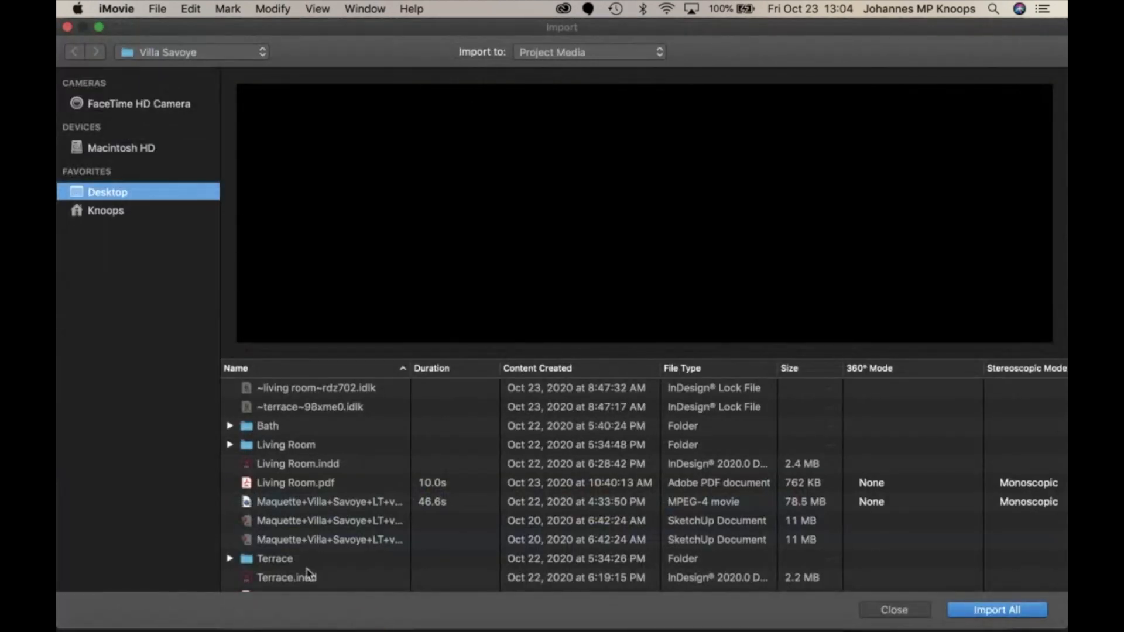
pyautogui.scroll(-2, 306, 573)
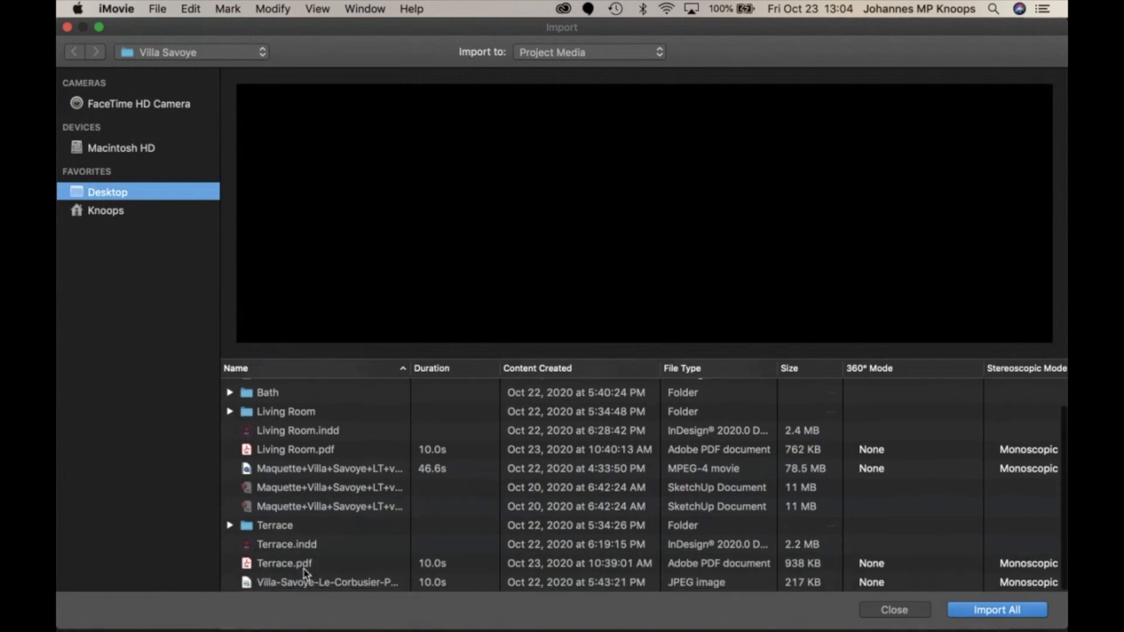
pyautogui.click(306, 565)
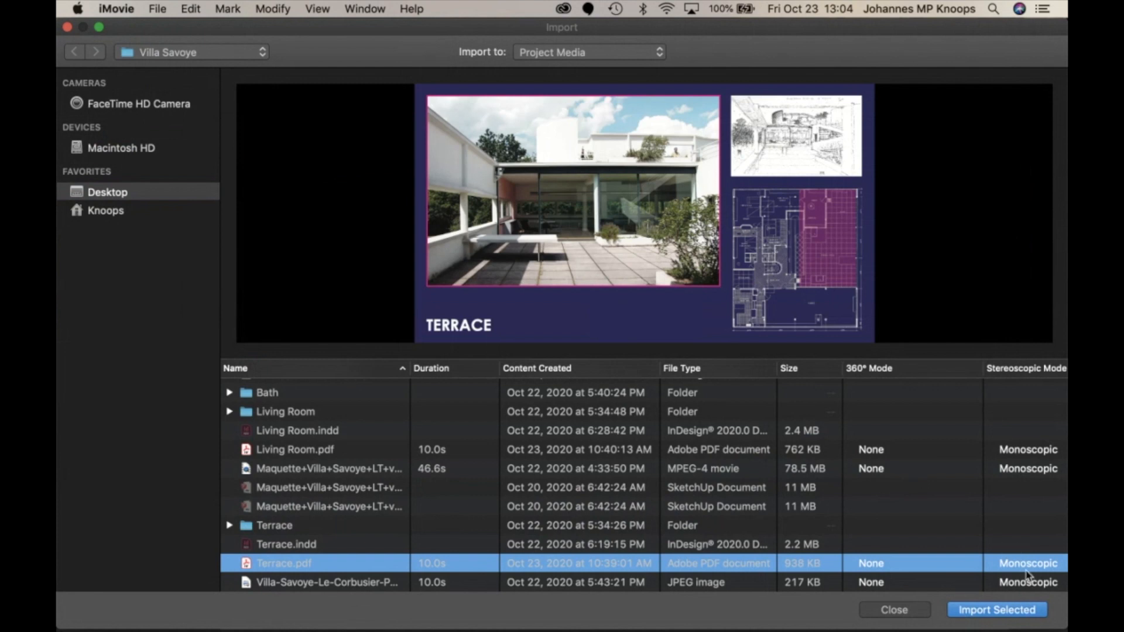
pyautogui.click(1000, 610)
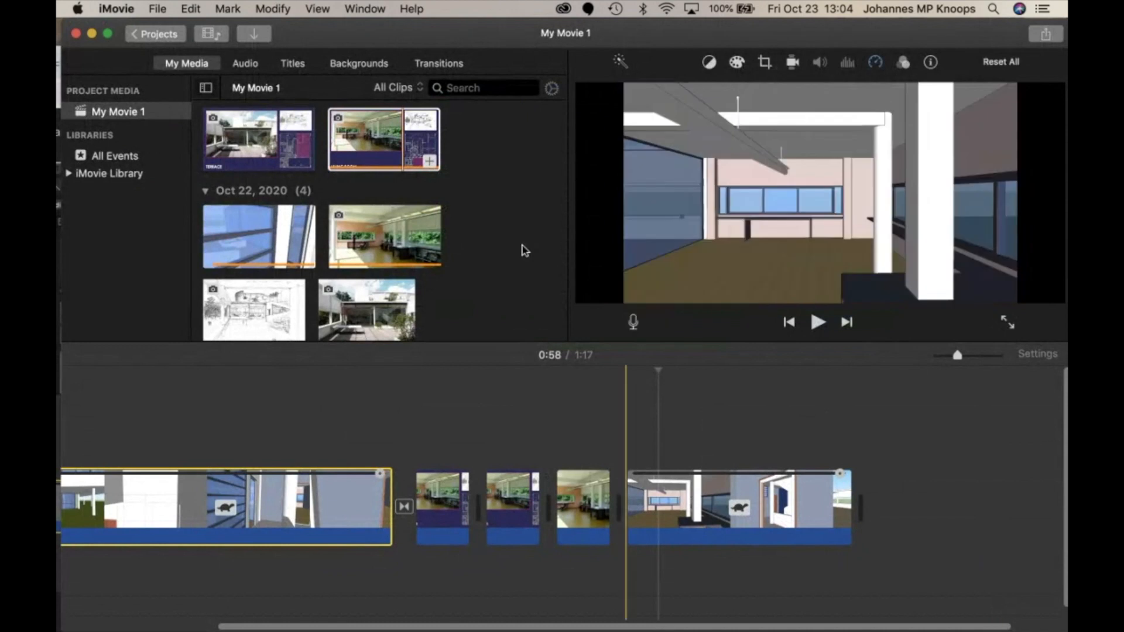
# Step: Append the Terrace slide, the terrace photo and the terrace sketch, in that order, to the end of the timeline
pyautogui.click(358, 152)
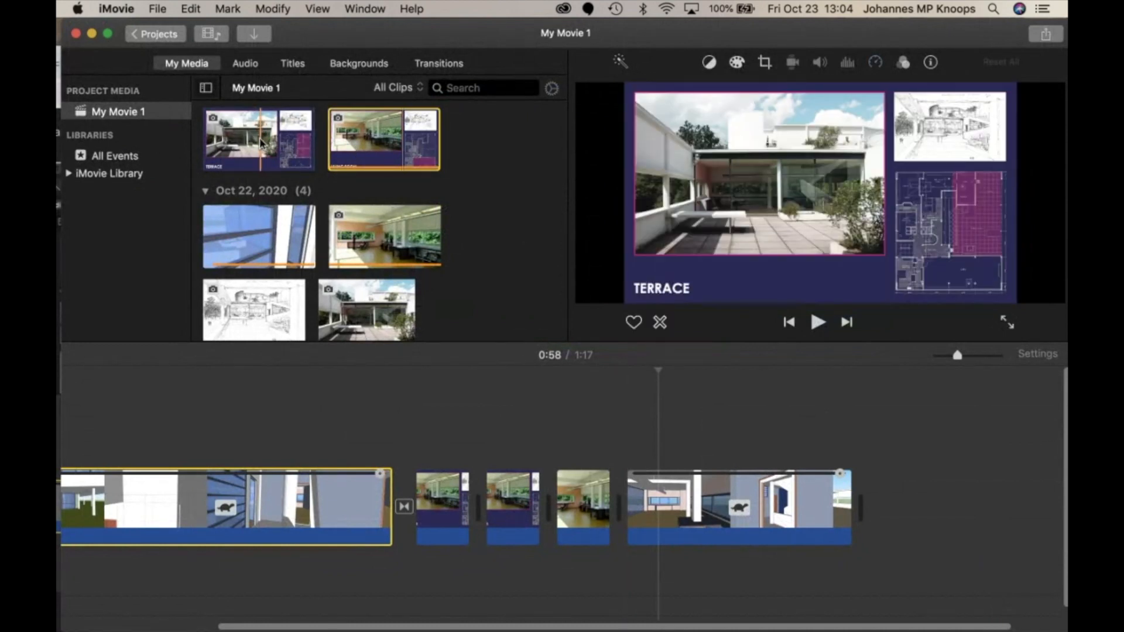
pyautogui.moveTo(258, 136); pyautogui.dragTo(874, 491)
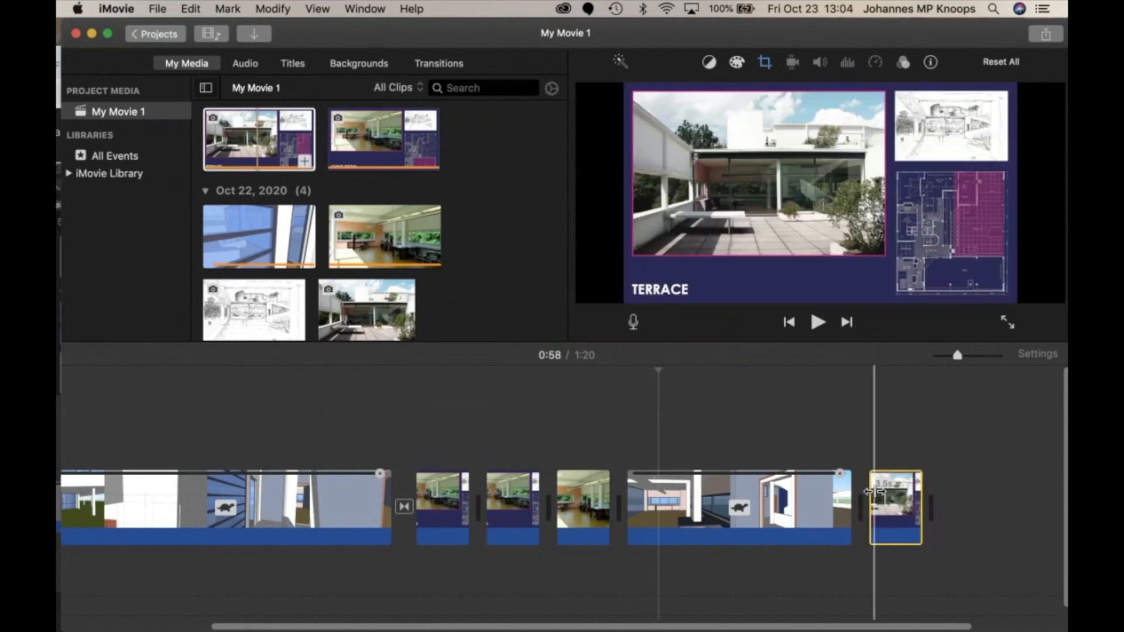
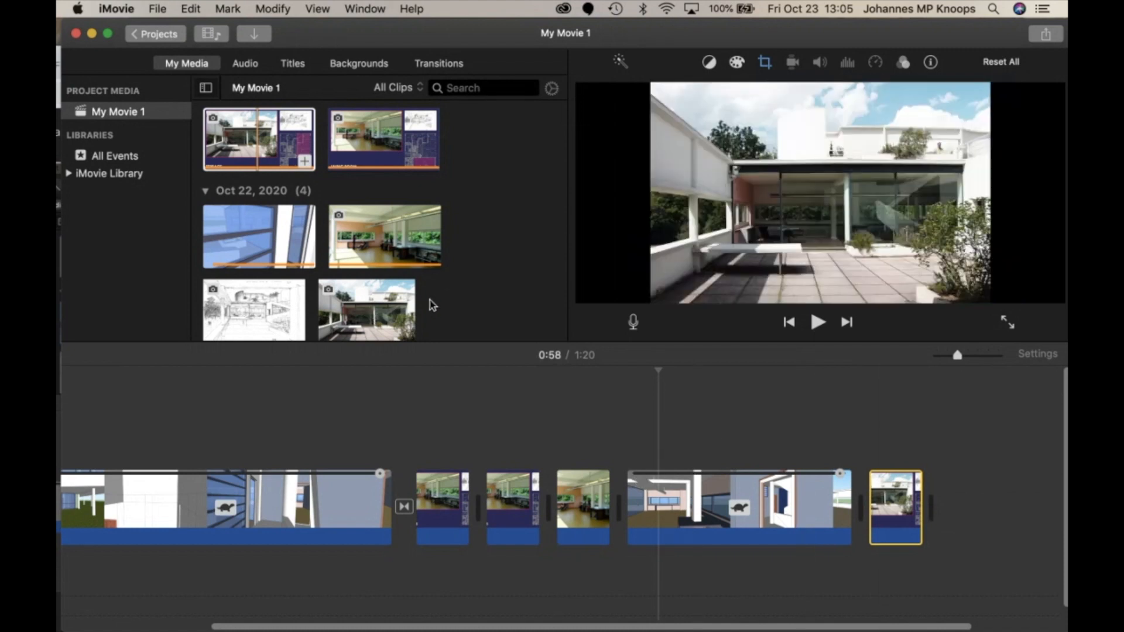
pyautogui.click(429, 299)
pyautogui.moveTo(384, 310); pyautogui.dragTo(960, 510)
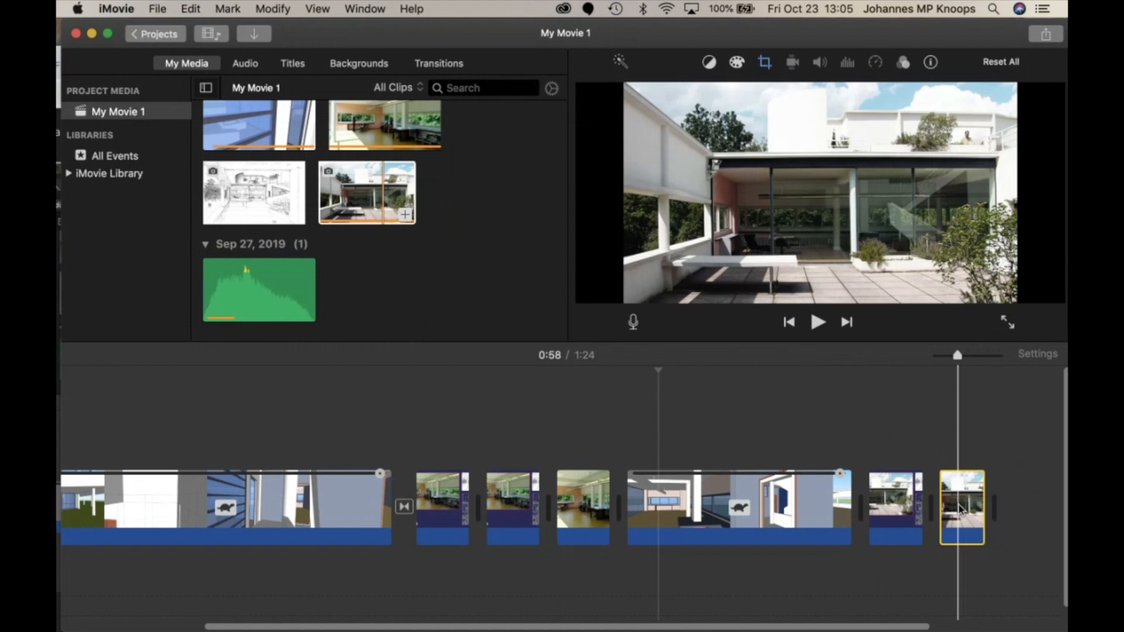
pyautogui.scroll(2, 454, 319)
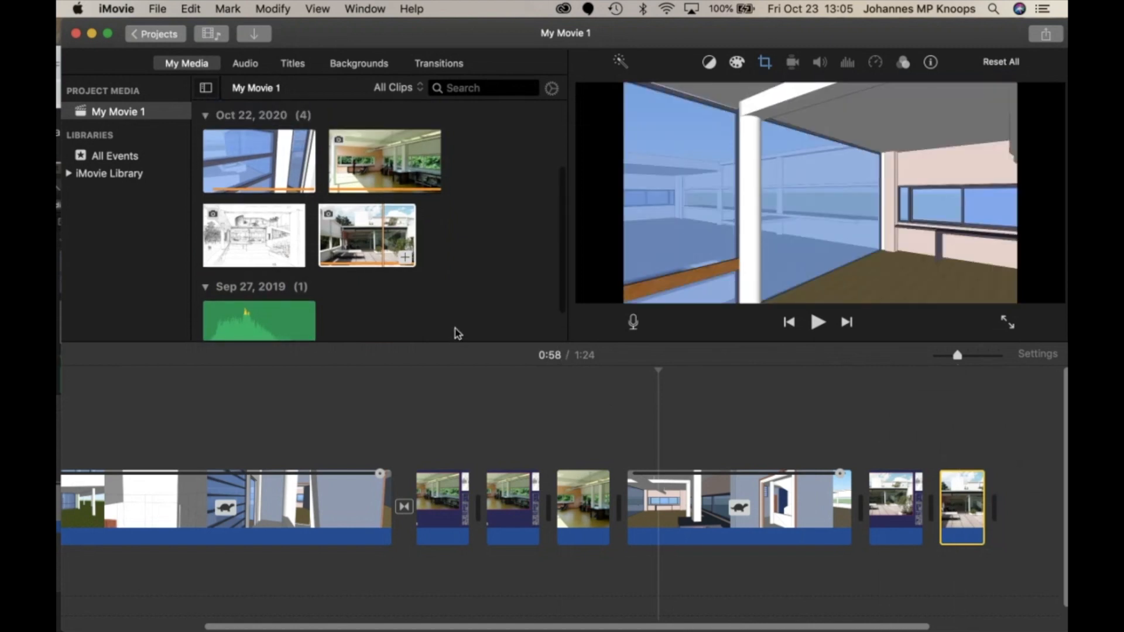
pyautogui.moveTo(296, 254)
pyautogui.mouseDown()
pyautogui.moveTo(360, 253)
pyautogui.moveTo(949, 504)
pyautogui.moveTo(1011, 512)
pyautogui.mouseUp()
pyautogui.scroll(-1, 562, 322)
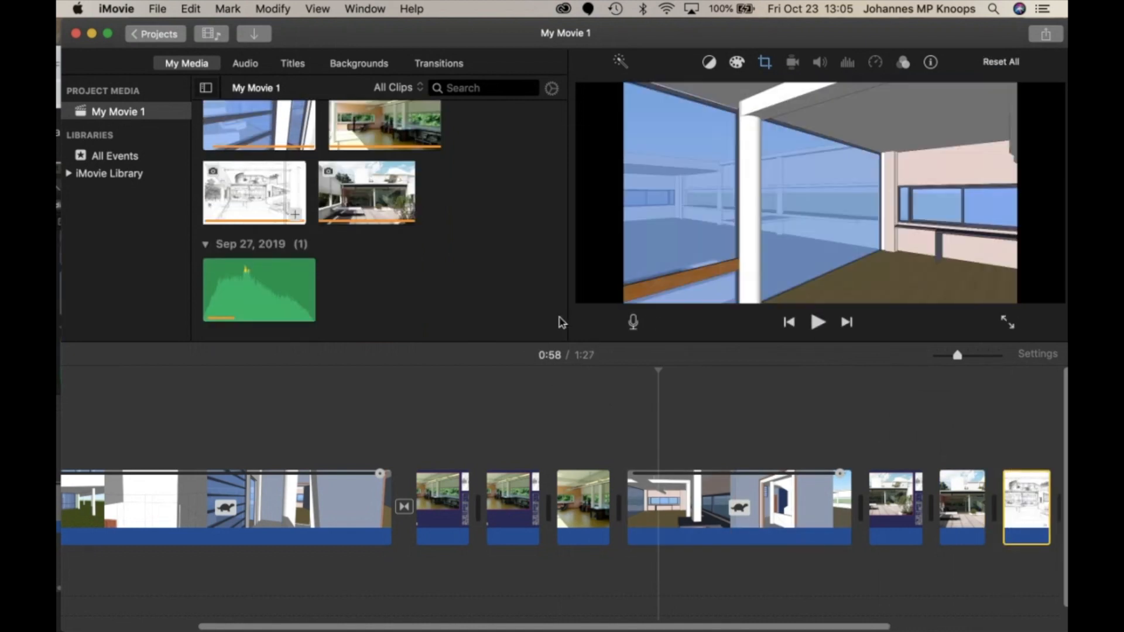
# Step: Insert a second Terrace slide directly after the last walkthrough clip and place a Cross Blur transition between the two
pyautogui.scroll(5, 502, 296)
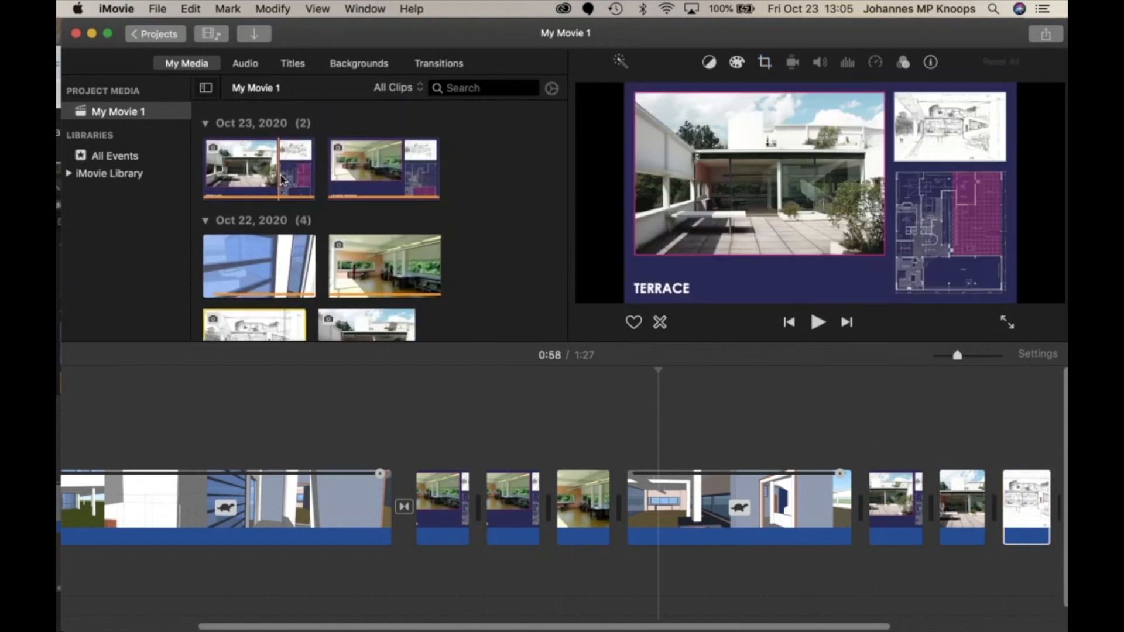
pyautogui.moveTo(271, 176); pyautogui.dragTo(856, 508)
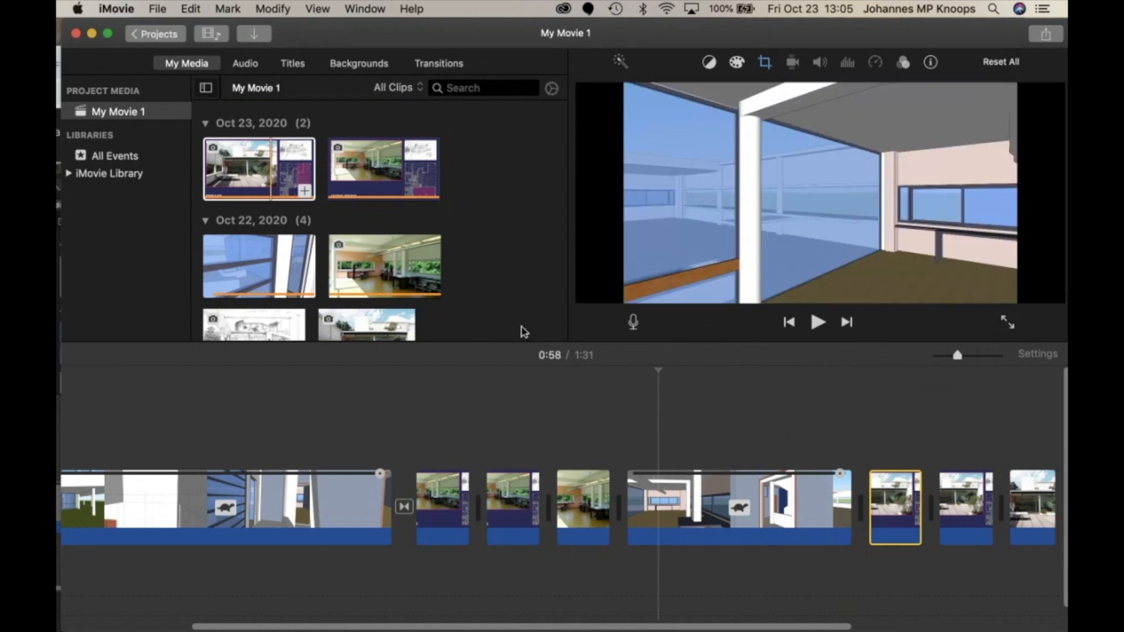
pyautogui.click(440, 86)
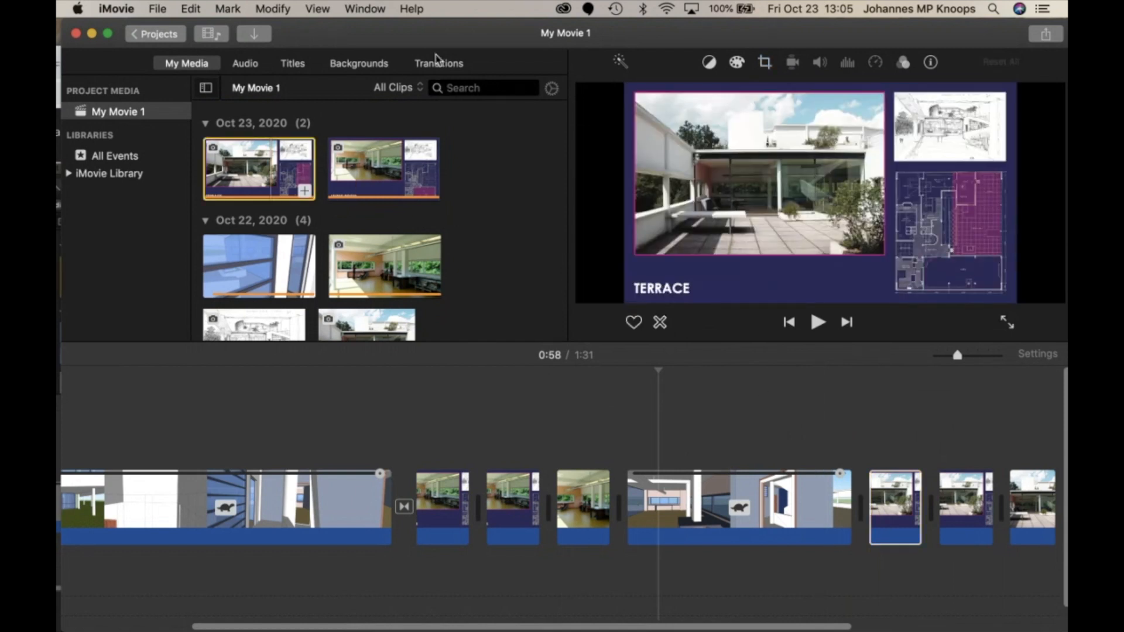
pyautogui.click(438, 65)
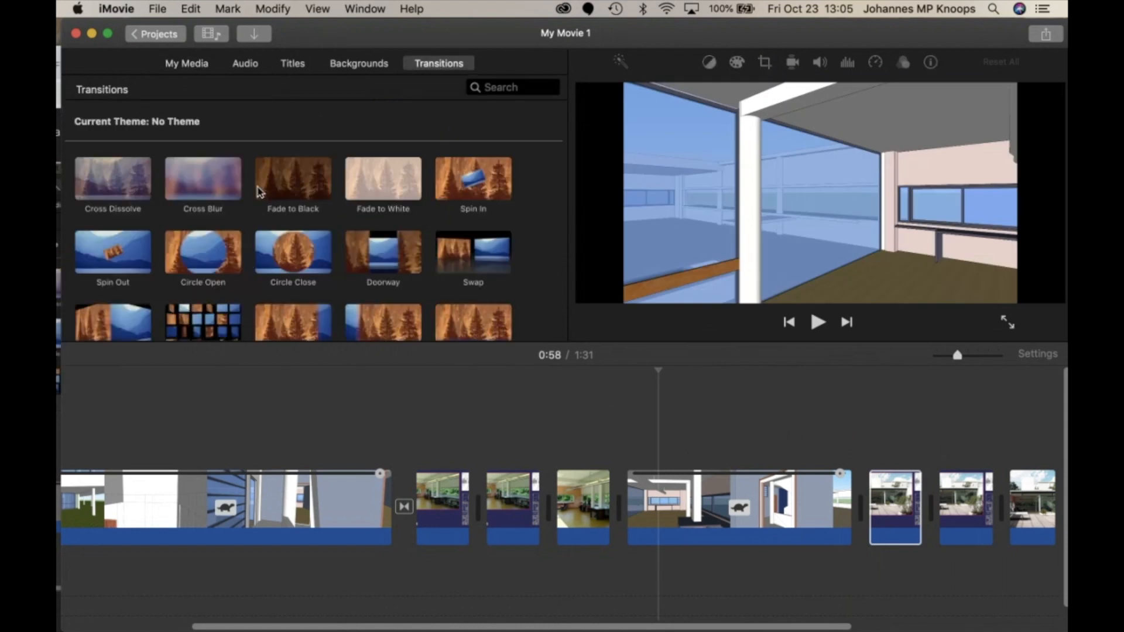
pyautogui.moveTo(205, 187)
pyautogui.mouseDown()
pyautogui.moveTo(328, 258)
pyautogui.moveTo(642, 403)
pyautogui.moveTo(843, 454)
pyautogui.moveTo(854, 502)
pyautogui.mouseUp()
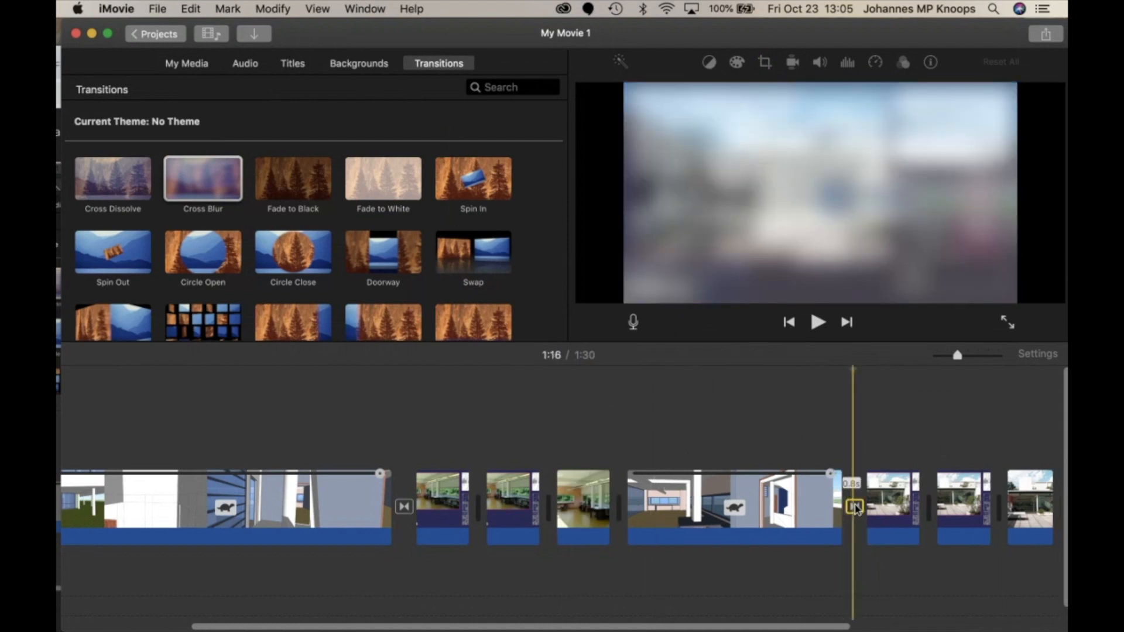
# Step: Try to lengthen the Cross Blur before the first Terrace slide to 4 s, and after that to 2 s
pyautogui.doubleClick(854, 507)
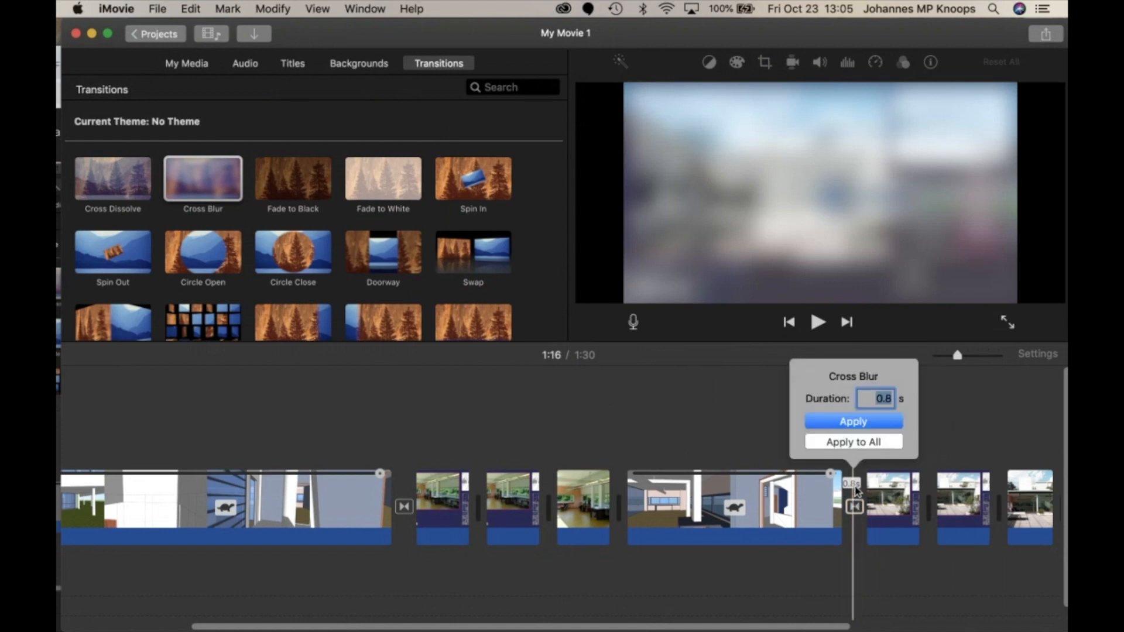
pyautogui.write('4')
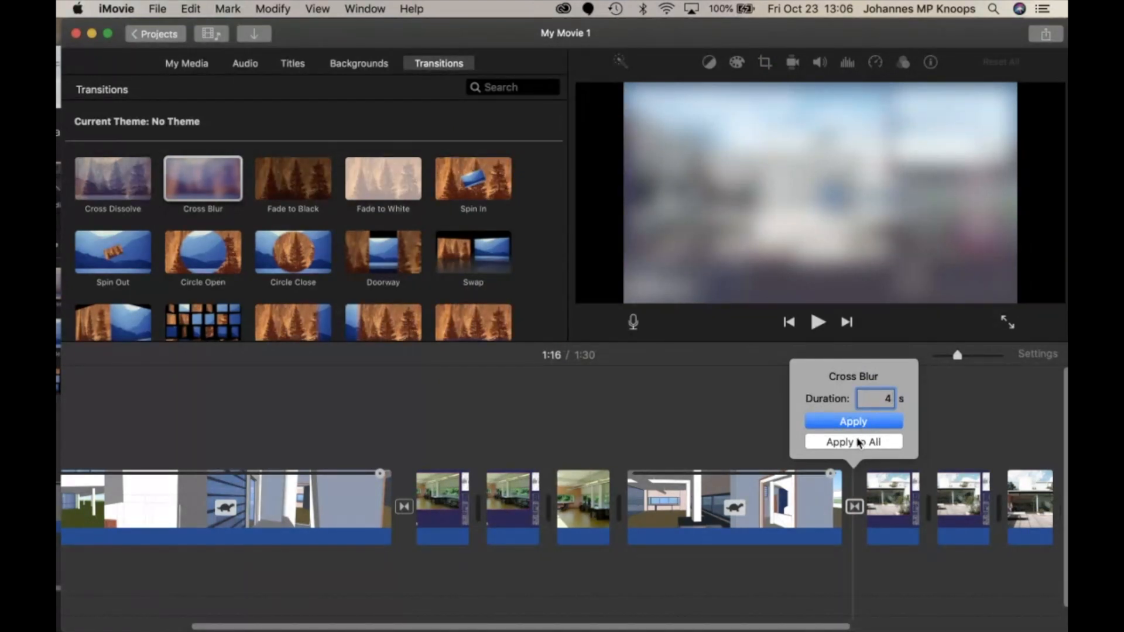
pyautogui.click(869, 423)
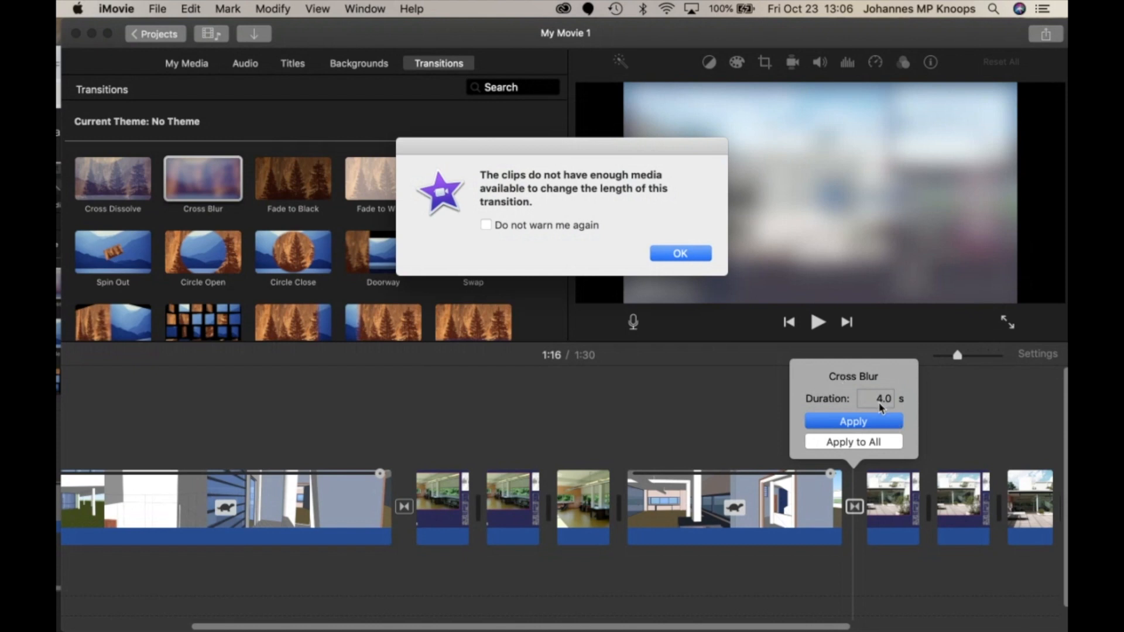
pyautogui.click(685, 256)
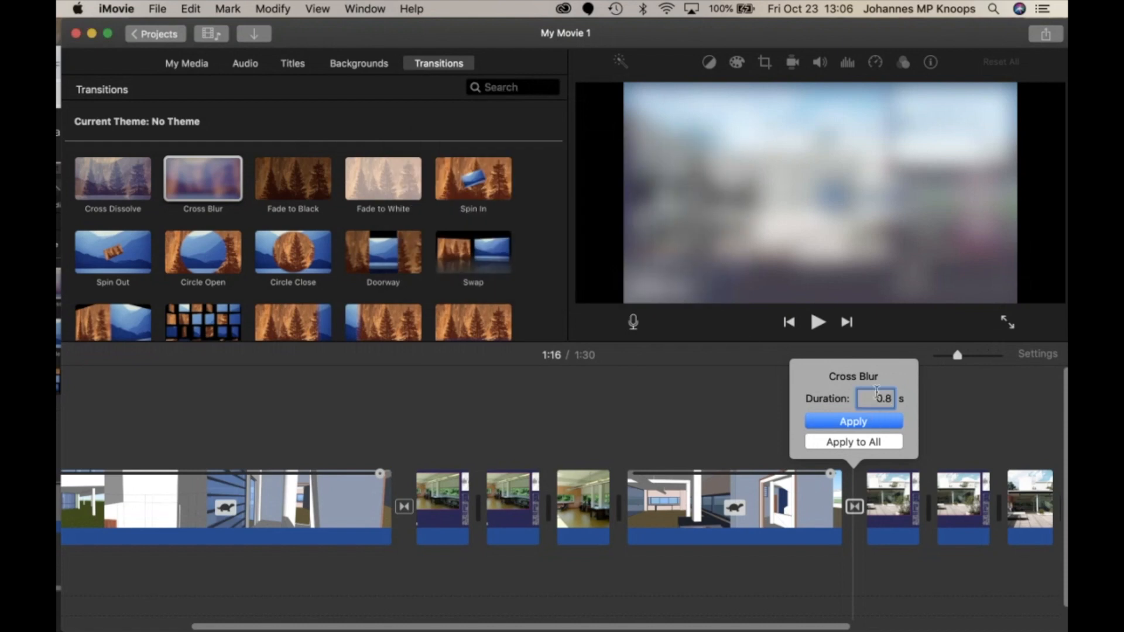
pyautogui.moveTo(874, 398); pyautogui.dragTo(890, 398)
pyautogui.write('2')
pyautogui.click(878, 421)
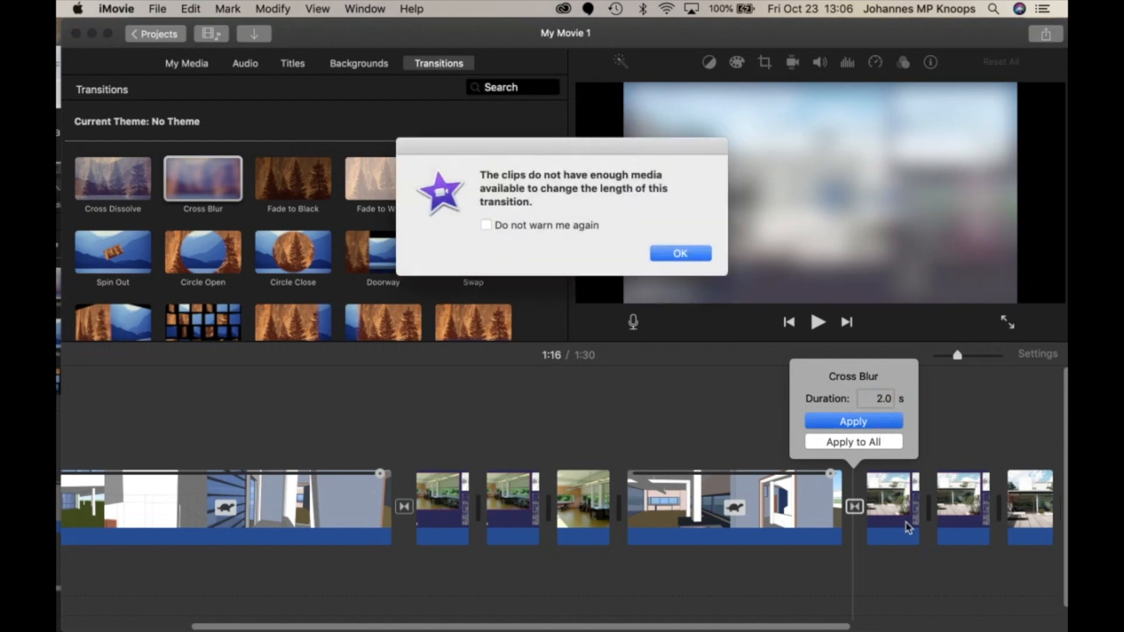
pyautogui.click(683, 253)
# Step: Stretch the first Terrace slide to 5.1 s and try to set the Cross Blur before it to 3 s
pyautogui.click(907, 511)
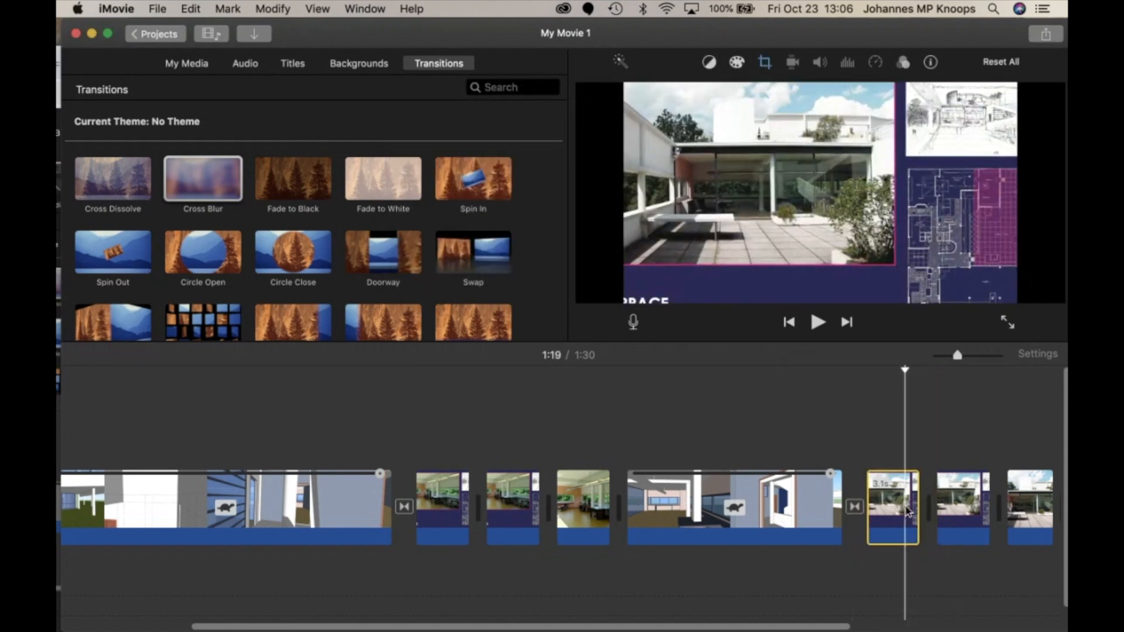
pyautogui.moveTo(917, 505); pyautogui.dragTo(939, 501)
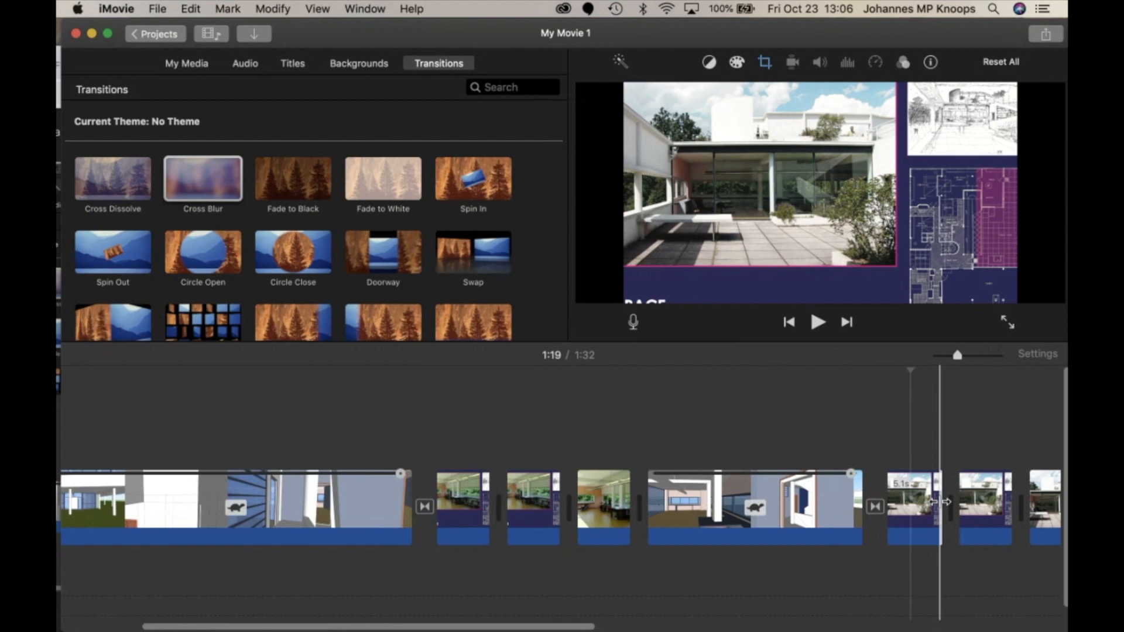
pyautogui.doubleClick(876, 507)
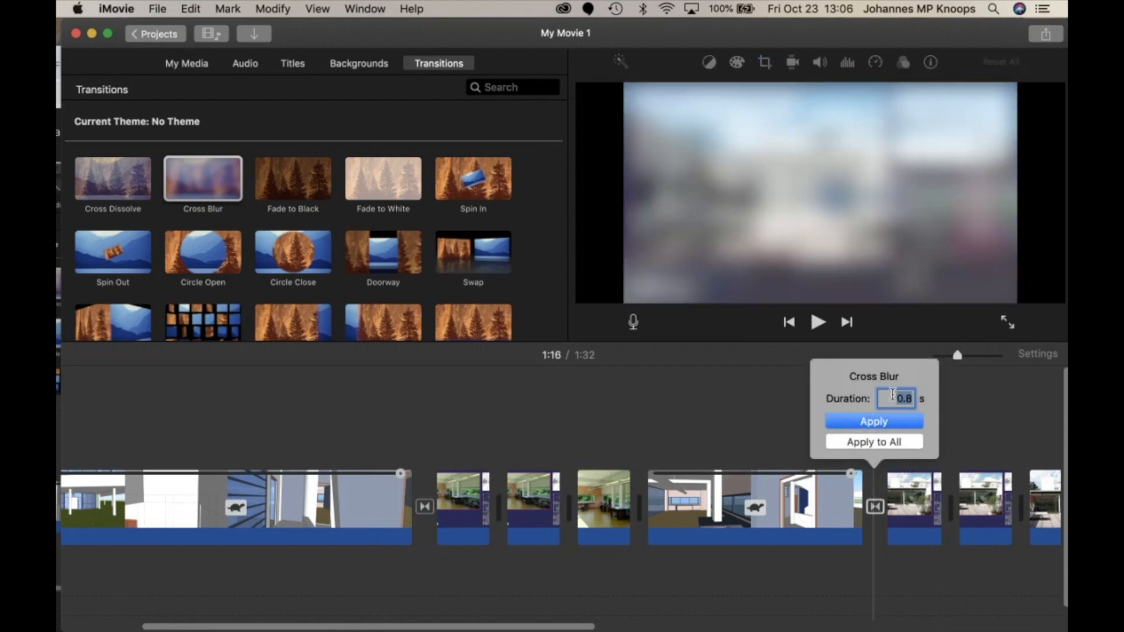
pyautogui.write('3')
pyautogui.click(909, 422)
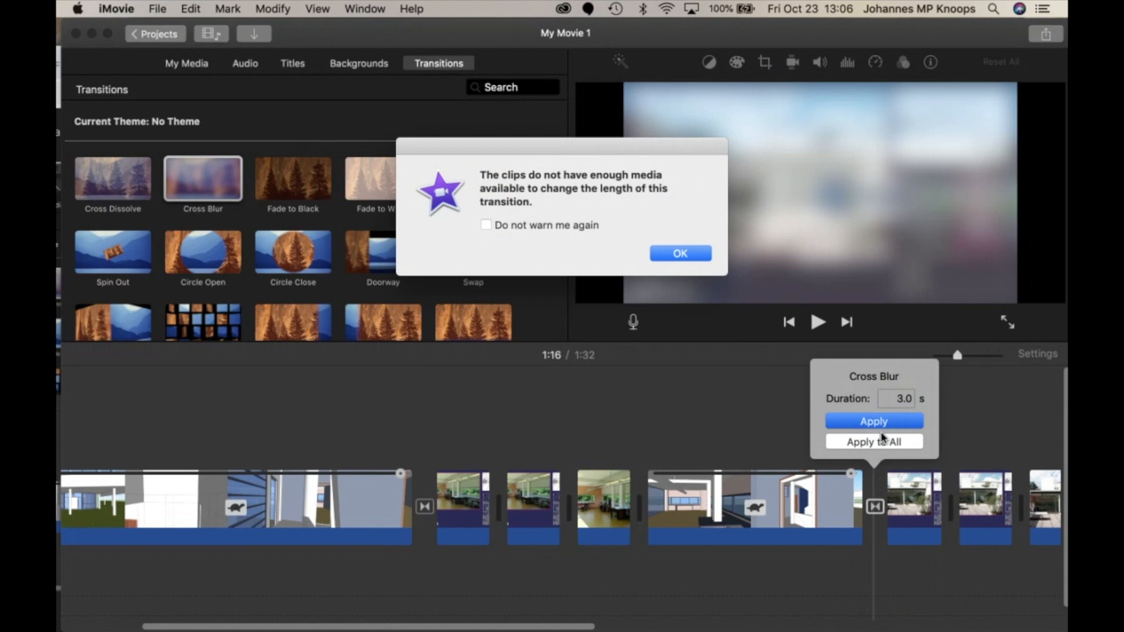
pyautogui.click(681, 253)
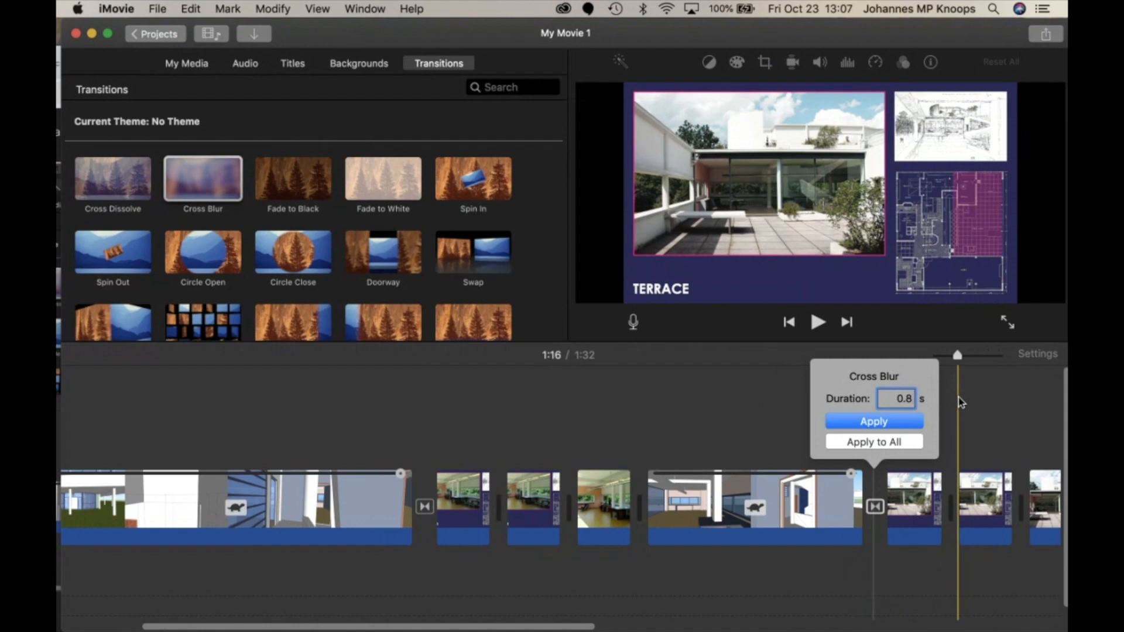
# Step: Shorten the first Terrace slide in the timeline and set its crop style to Fit
pyautogui.click(933, 495)
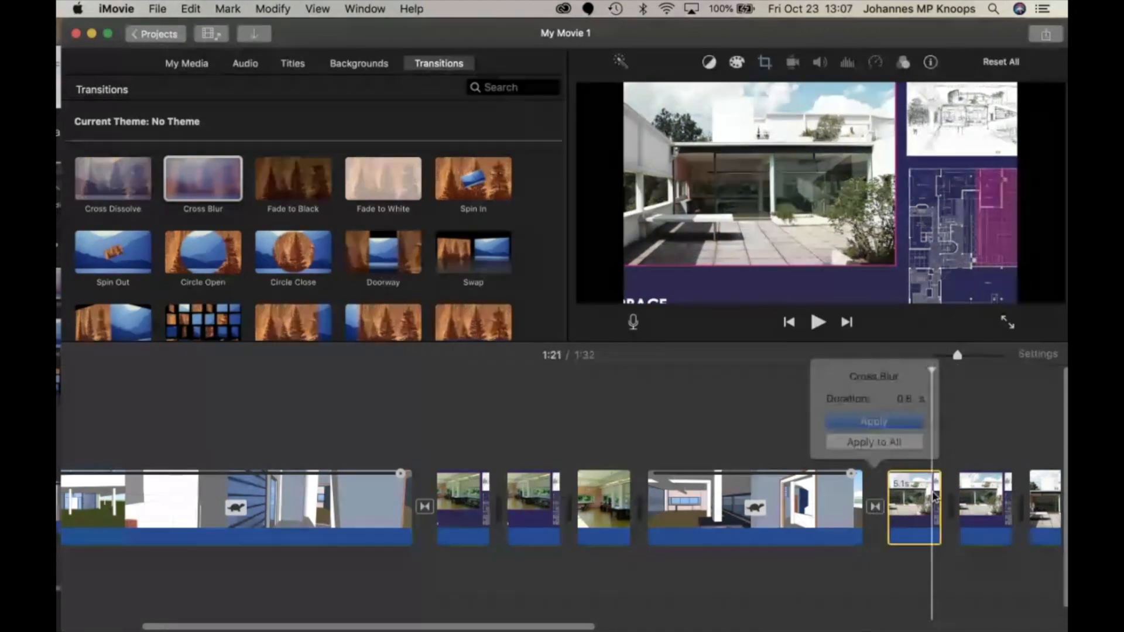
pyautogui.moveTo(940, 491); pyautogui.dragTo(907, 496)
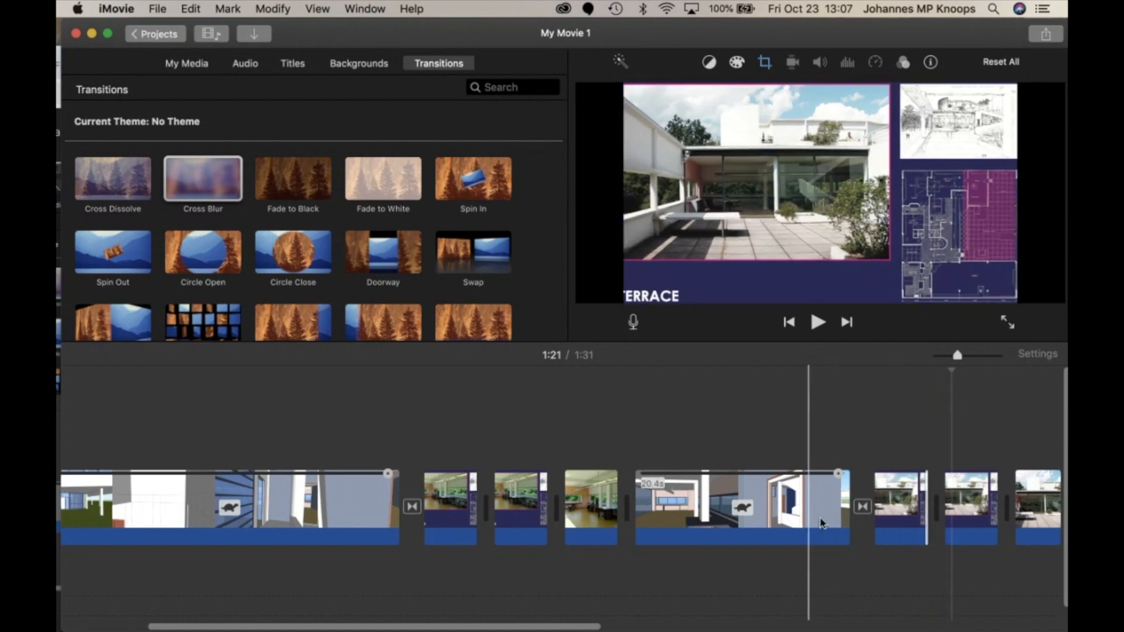
pyautogui.click(906, 514)
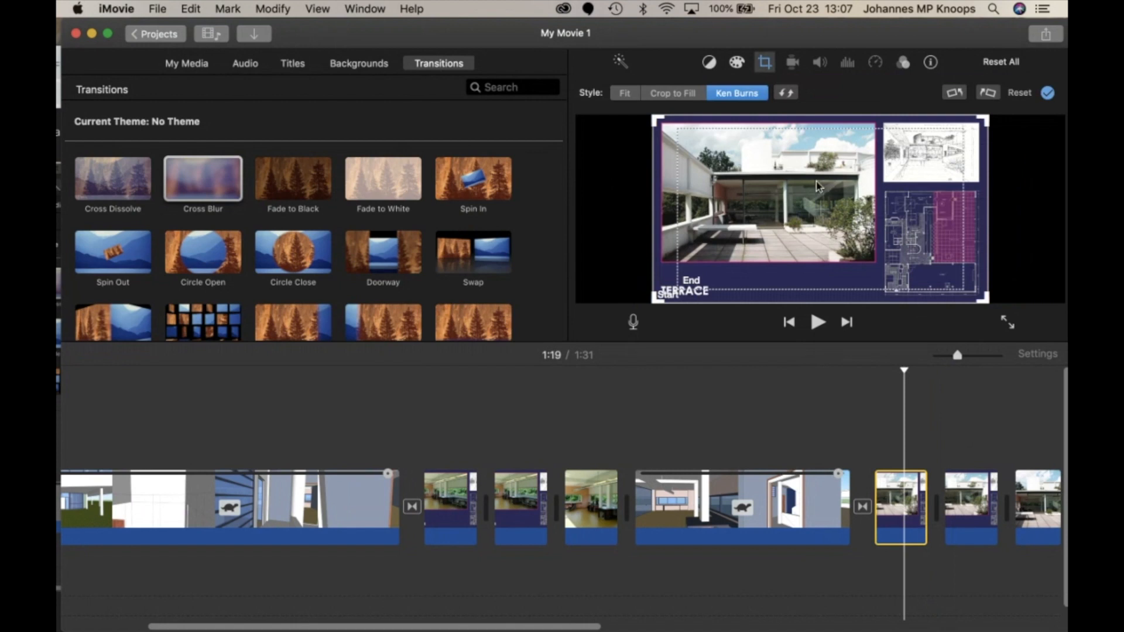
pyautogui.click(624, 94)
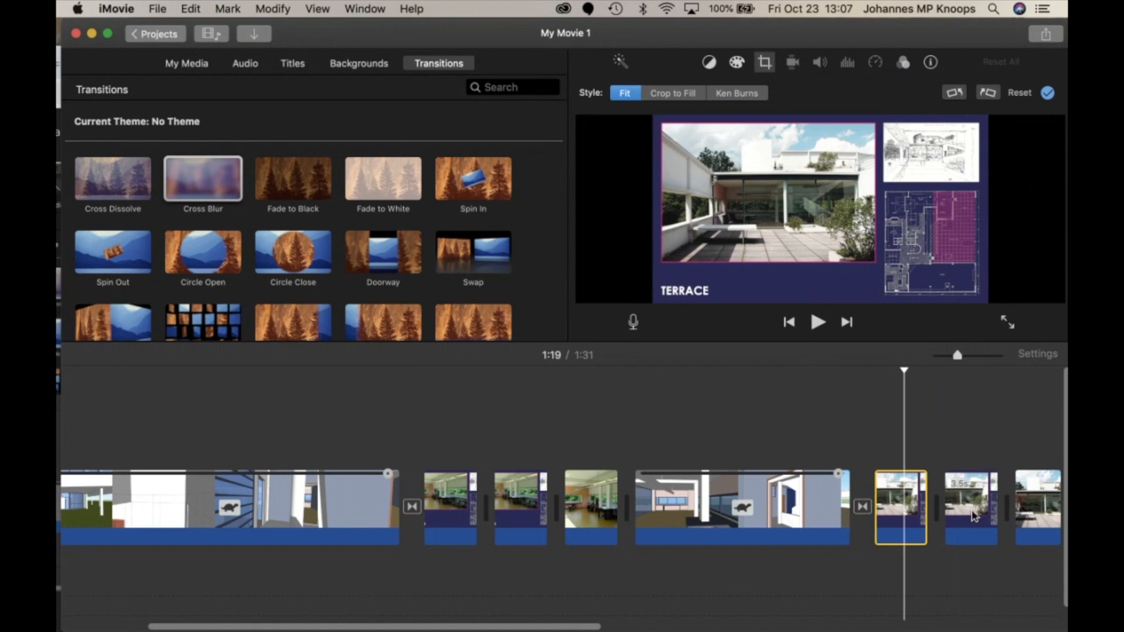
# Step: Shrink the Ken Burns end frame of the second Terrace slide and place it over the upper part of the floor plan
pyautogui.click(974, 514)
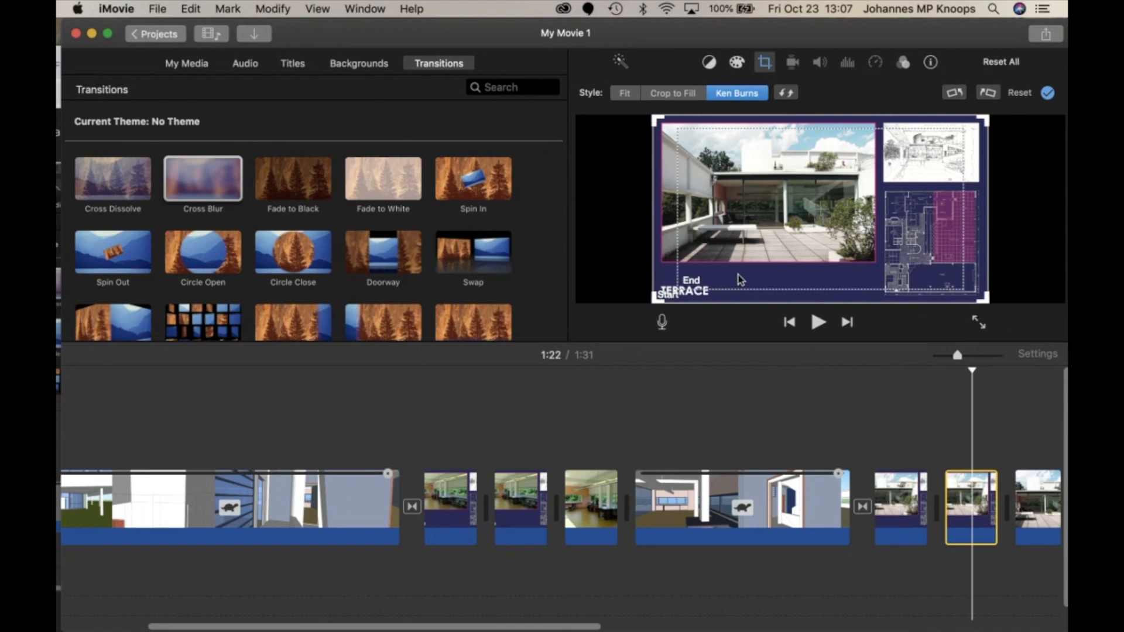
pyautogui.click(681, 138)
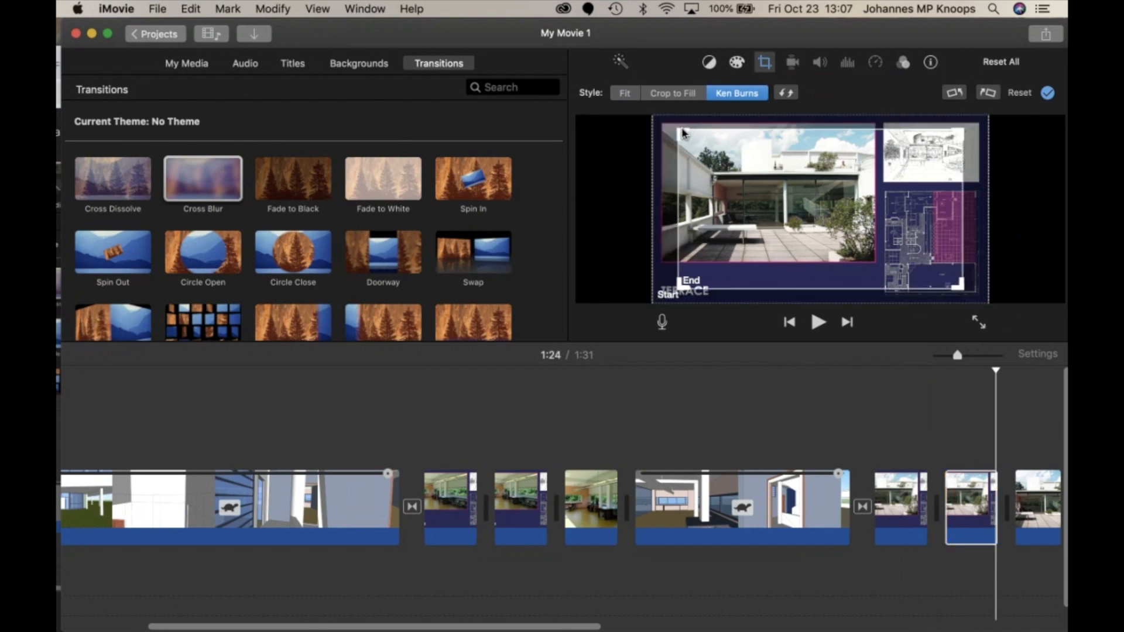
pyautogui.moveTo(683, 132); pyautogui.dragTo(696, 147)
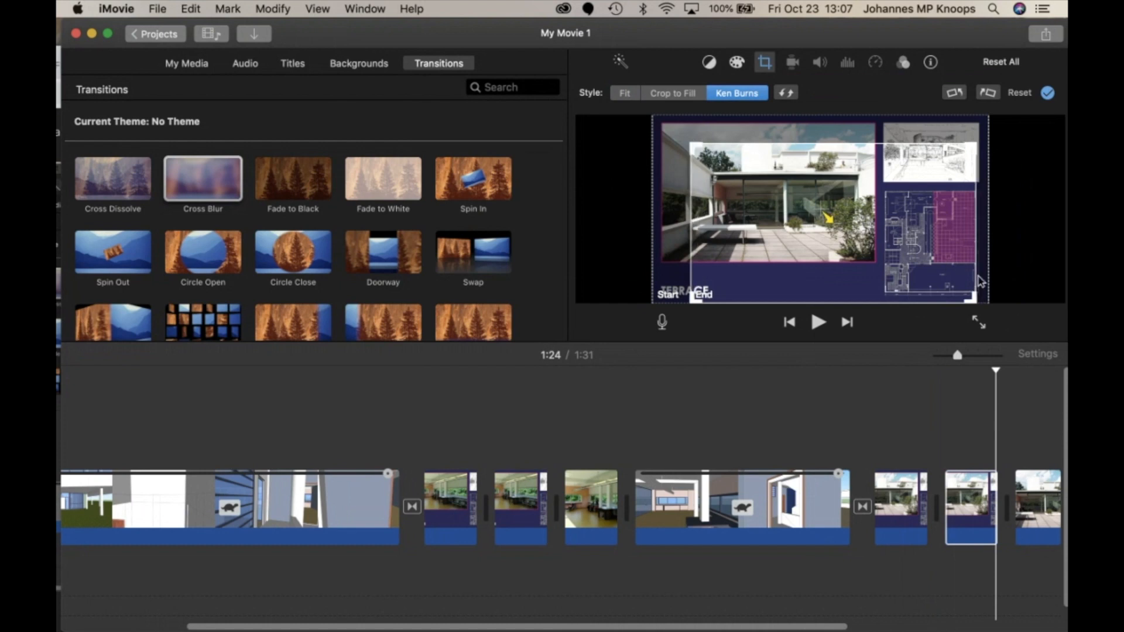
pyautogui.moveTo(972, 301); pyautogui.dragTo(948, 257)
pyautogui.moveTo(797, 286); pyautogui.dragTo(876, 266)
pyautogui.moveTo(958, 233); pyautogui.dragTo(957, 241)
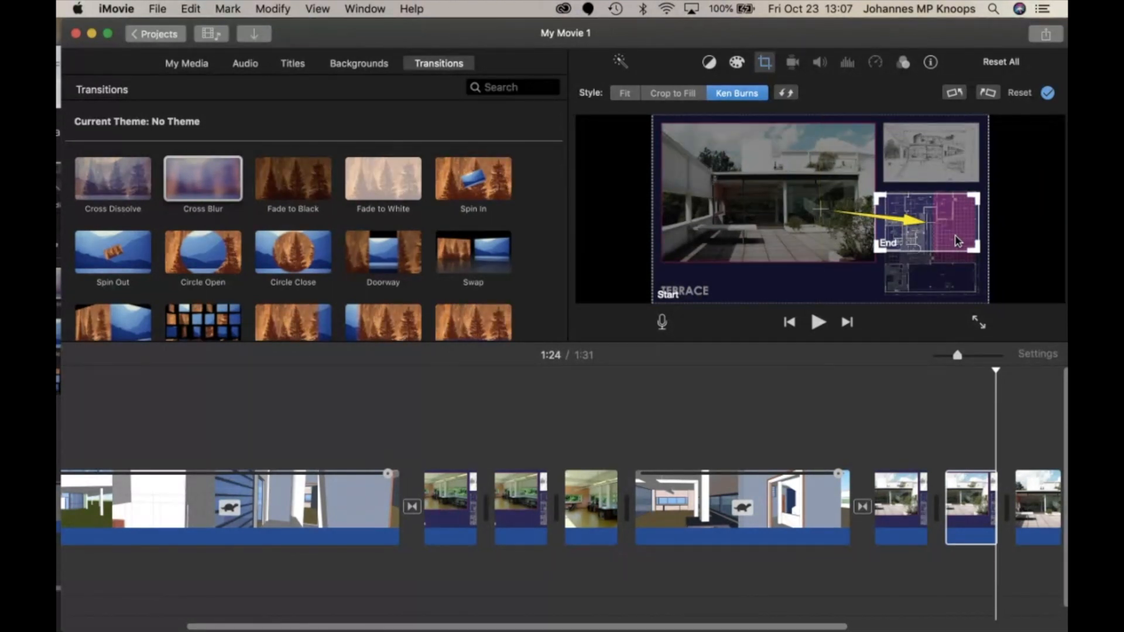
# Step: Play back the movie from 1:13 through the Terrace slides to review the Cross Blur and the Ken Burns move
pyautogui.click(819, 499)
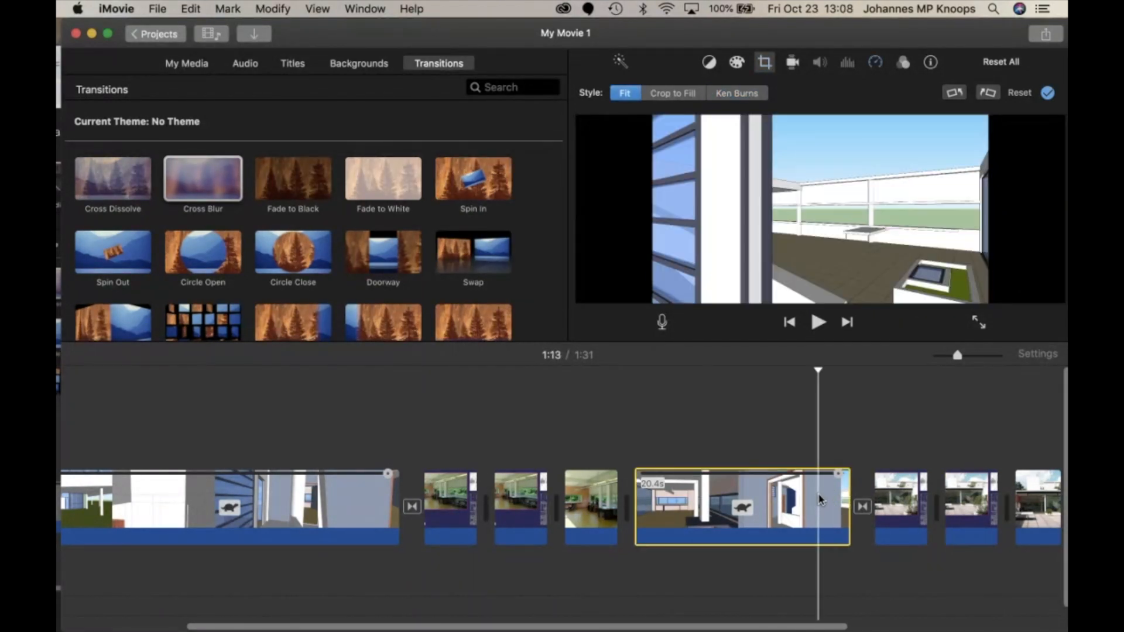
pyautogui.click(818, 323)
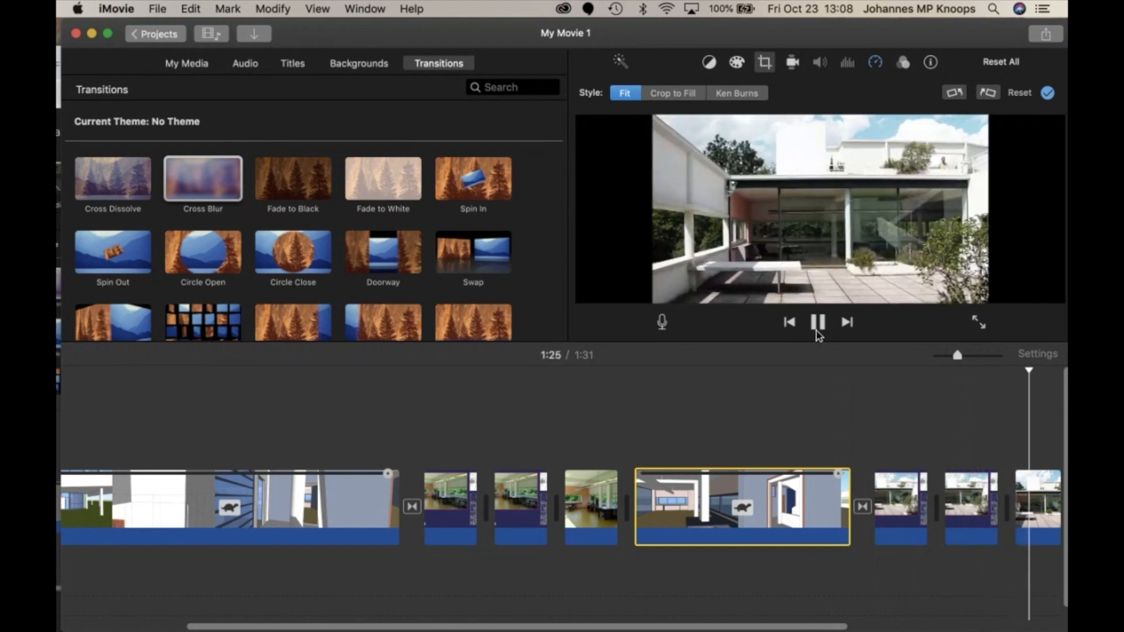
pyautogui.click(825, 323)
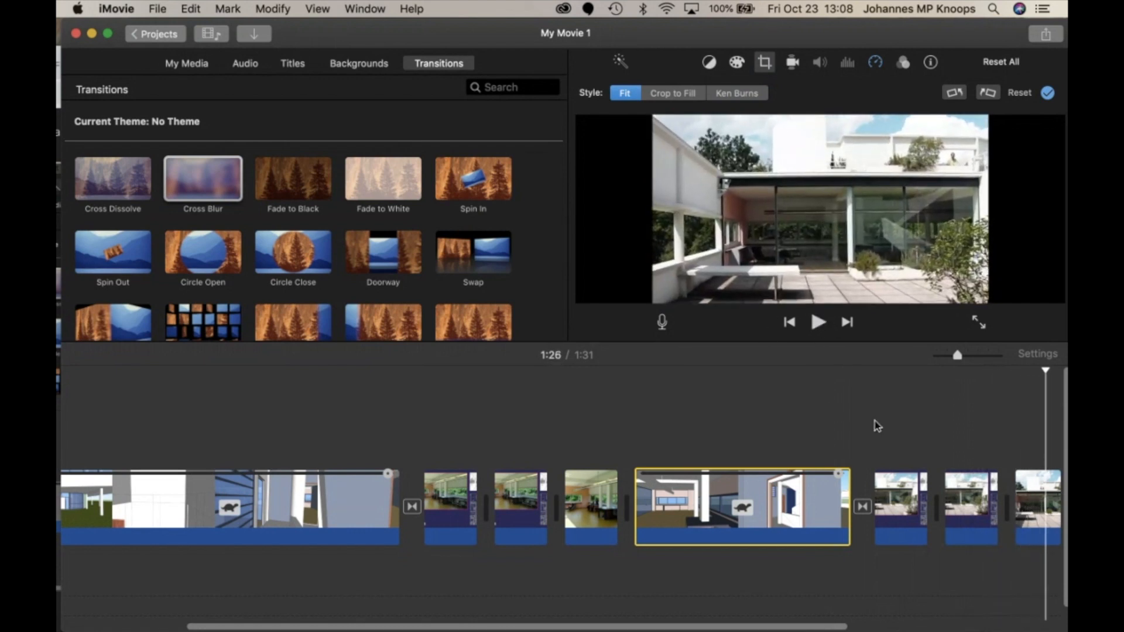
# Step: Lengthen the terrace photo clip near the end of the timeline to about 5.3 s
pyautogui.hscroll(10, 876, 419)
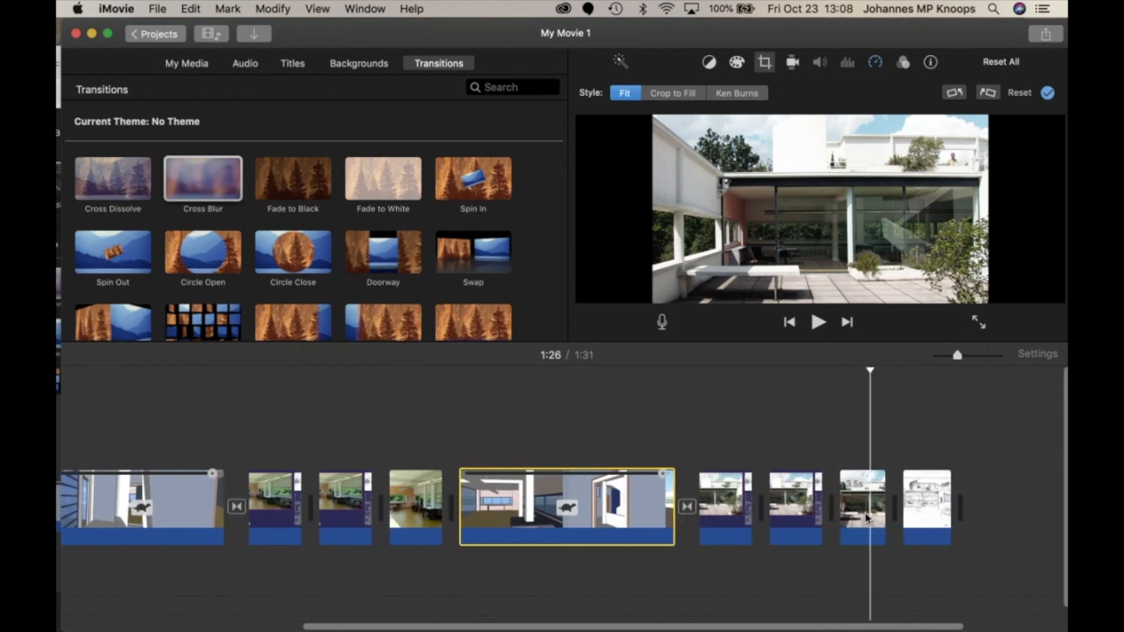
pyautogui.click(866, 518)
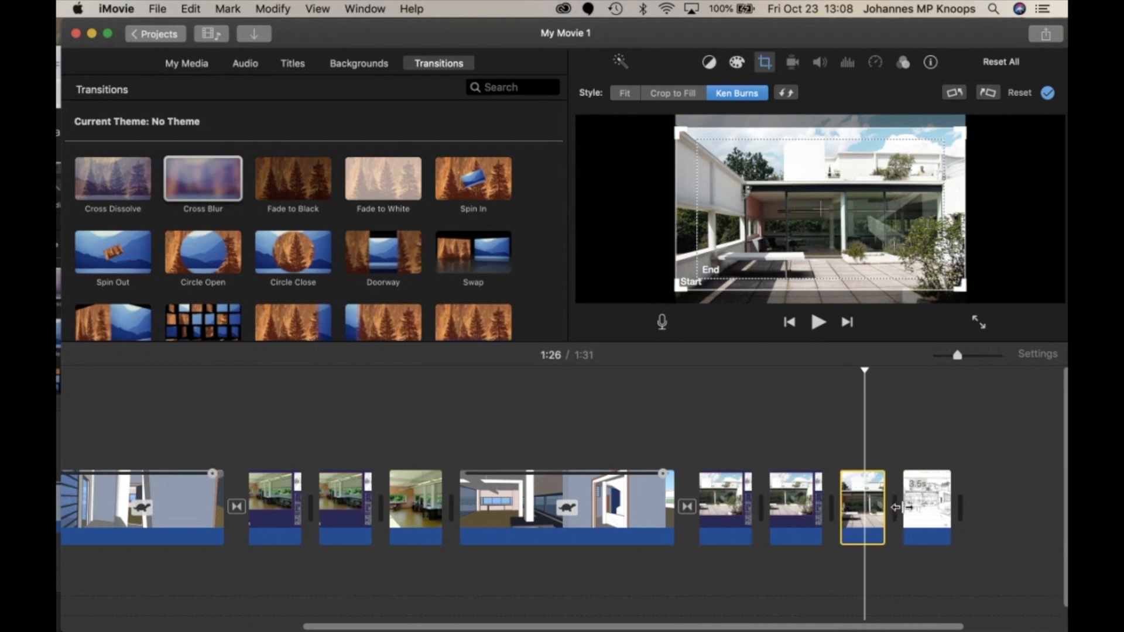
pyautogui.moveTo(878, 519); pyautogui.dragTo(904, 515)
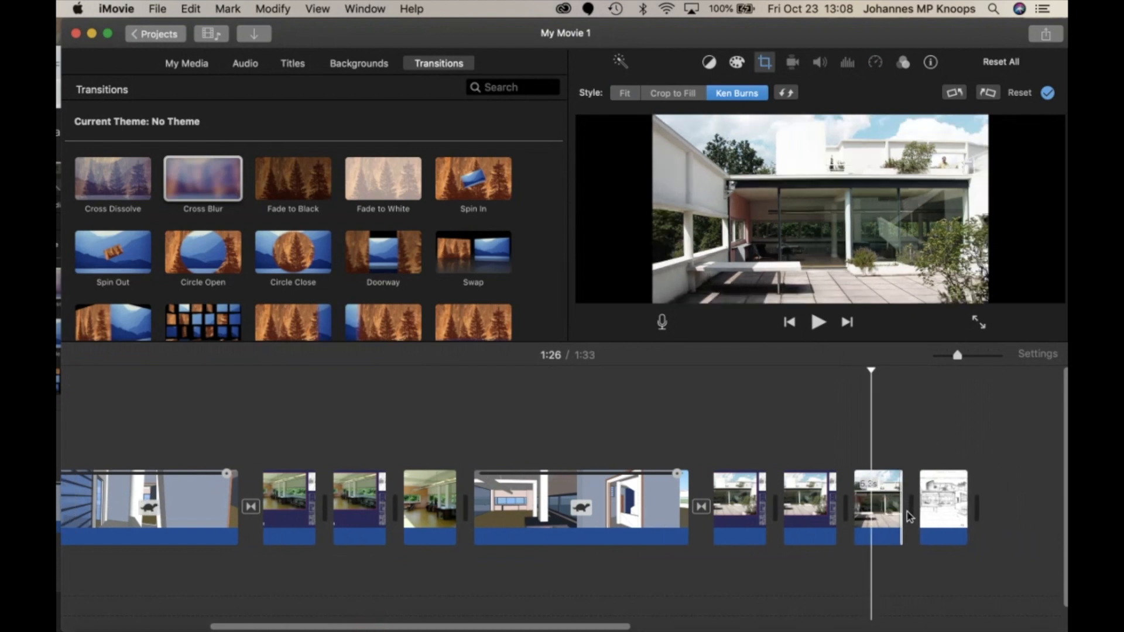
# Step: Lengthen the terrace sketch clip at the end of the timeline to about 4.8 s
pyautogui.click(951, 511)
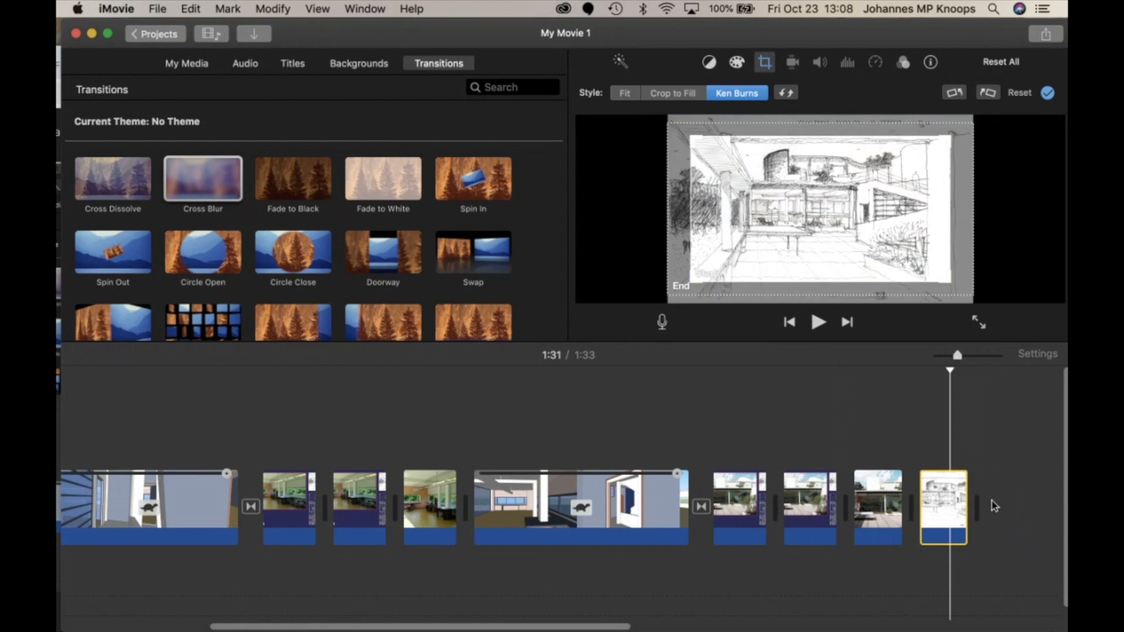
pyautogui.moveTo(967, 486); pyautogui.dragTo(981, 484)
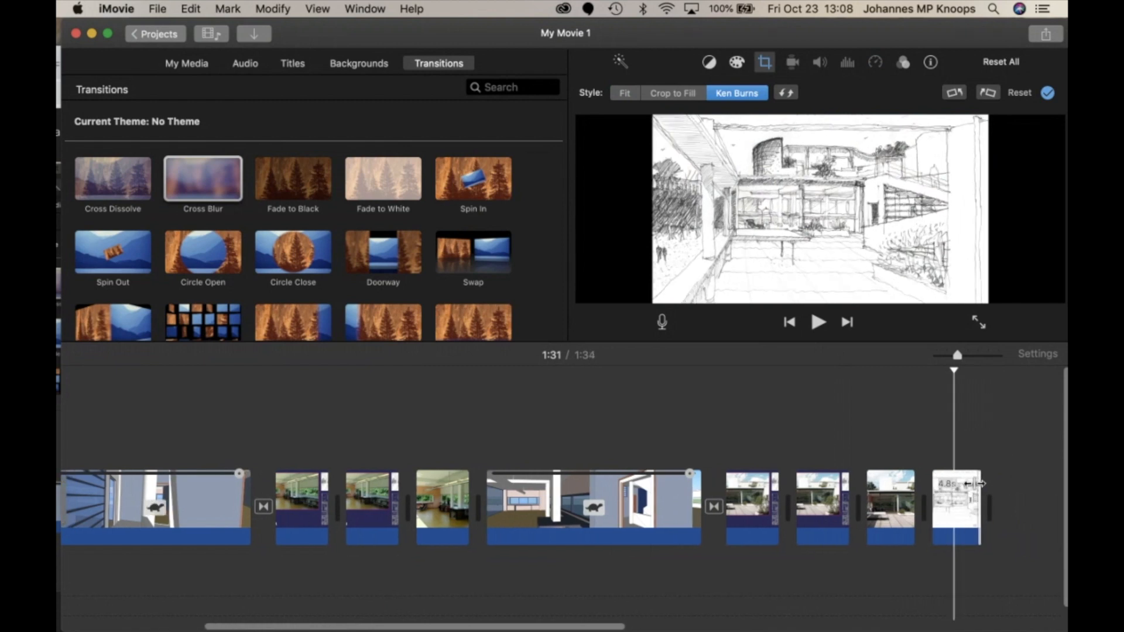
# Step: Move the terrace photo's Ken Burns start frame to the image's upper edge and its end frame to the lower edge
pyautogui.click(899, 520)
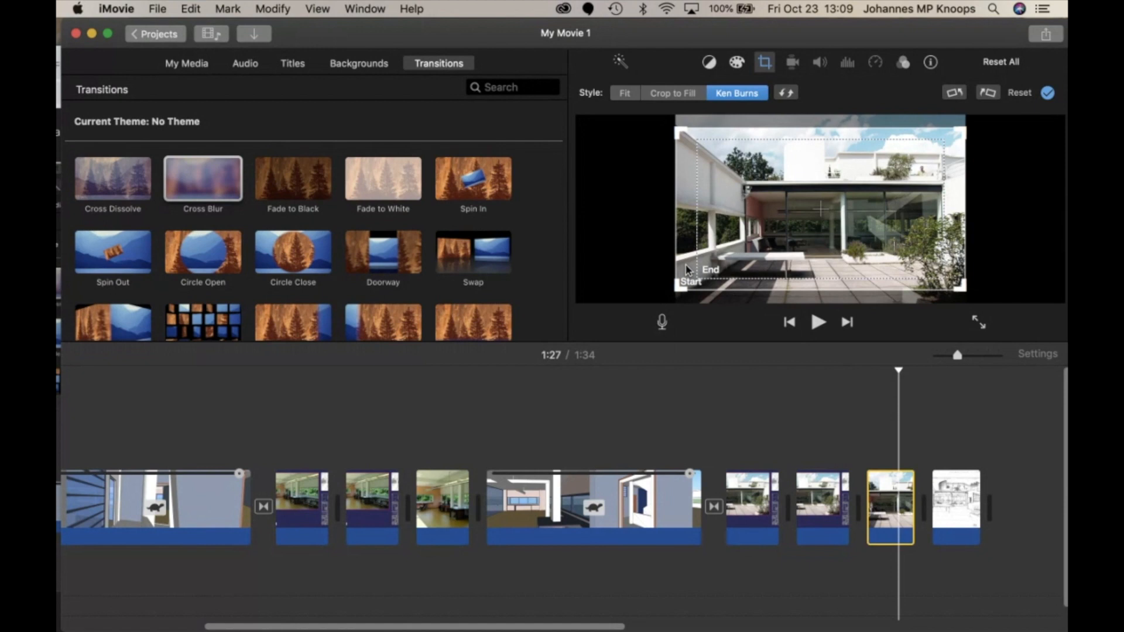
pyautogui.moveTo(687, 266); pyautogui.dragTo(686, 245)
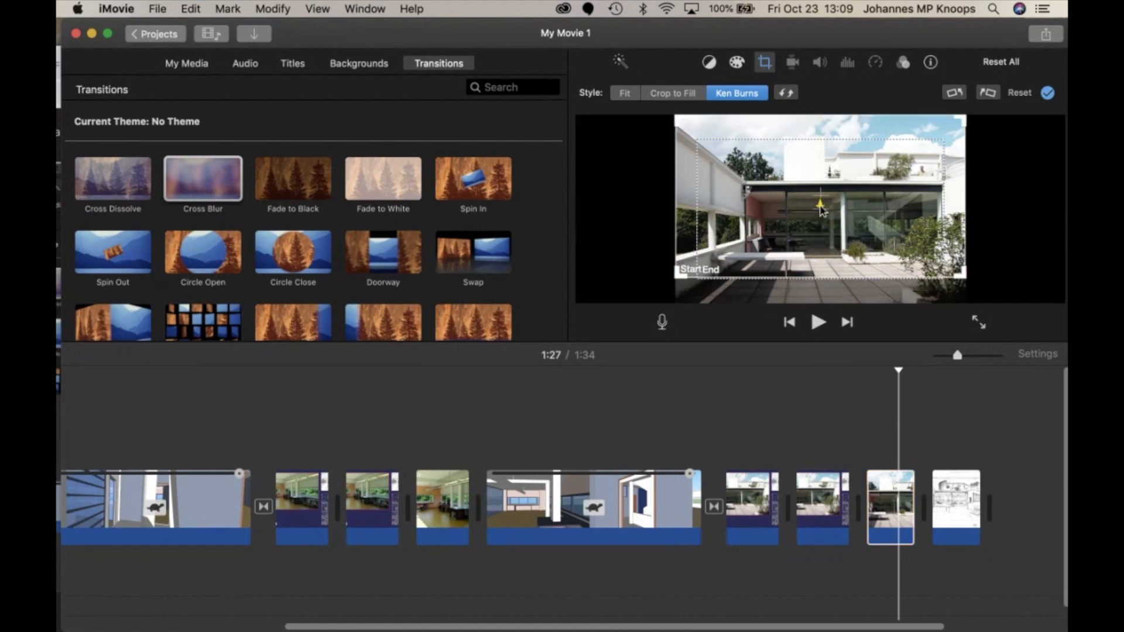
pyautogui.moveTo(839, 239)
pyautogui.mouseDown()
pyautogui.moveTo(839, 254)
pyautogui.moveTo(840, 241)
pyautogui.mouseUp()
pyautogui.moveTo(715, 185); pyautogui.dragTo(718, 228)
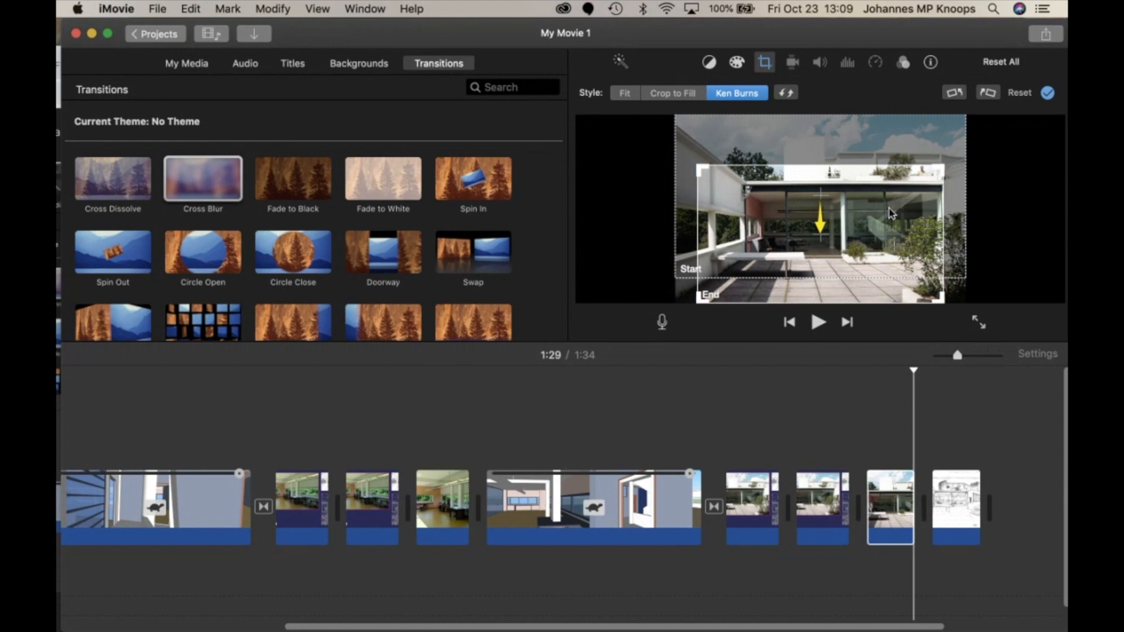
# Step: Swap the terrace photo's Ken Burns start and end frames so the move begins on the lower frame and ends on the upper one
pyautogui.click(790, 96)
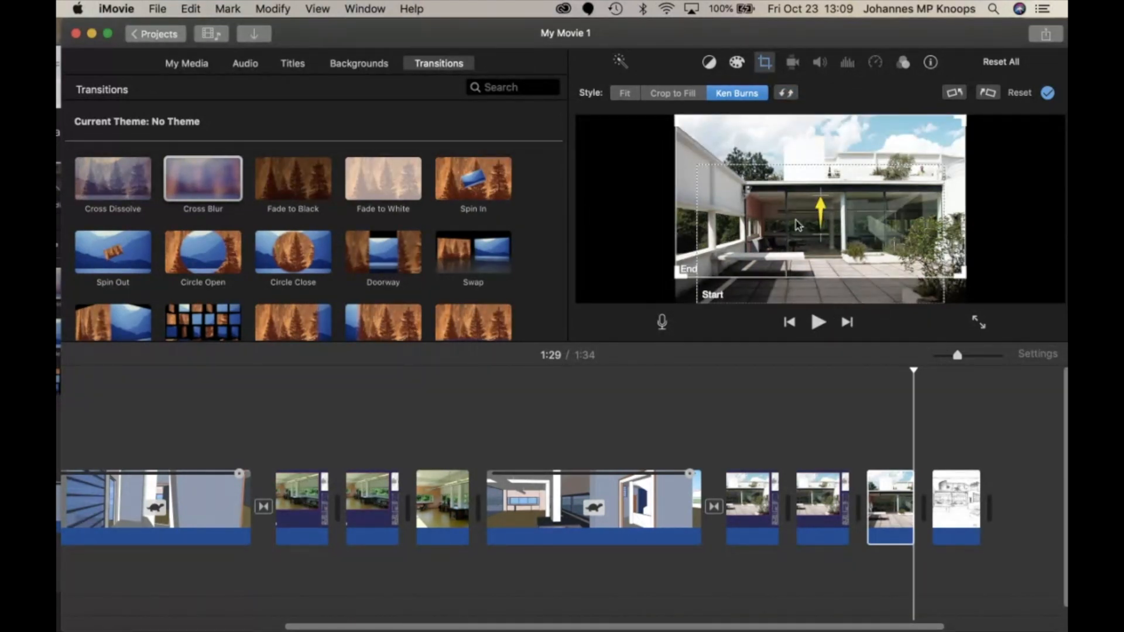
pyautogui.click(786, 98)
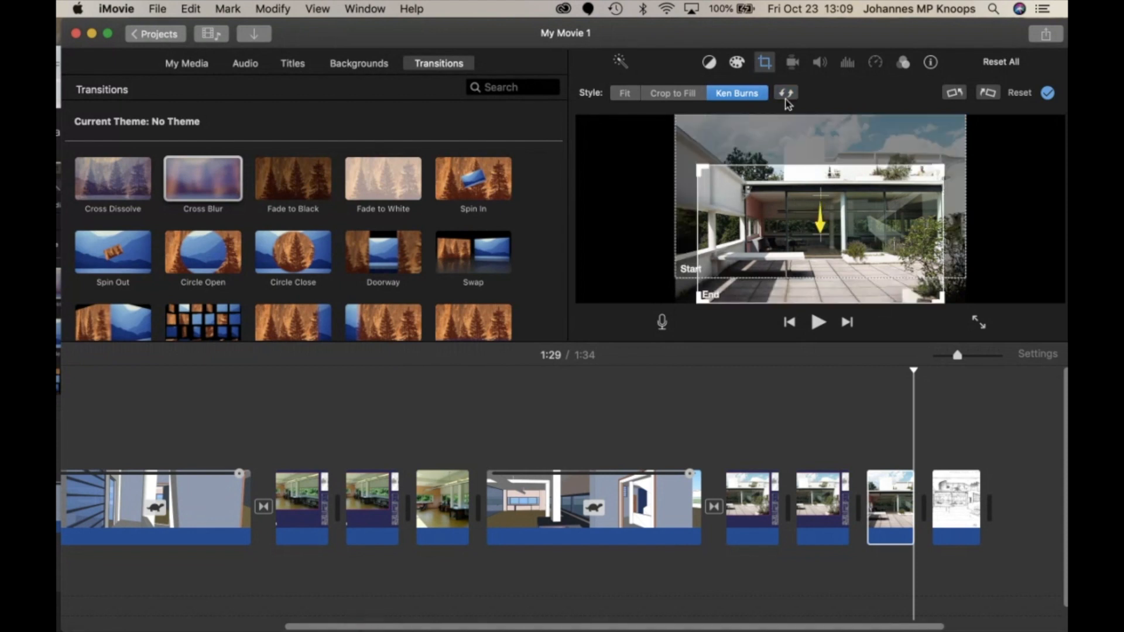
pyautogui.click(787, 94)
pyautogui.click(787, 94)
pyautogui.click(786, 95)
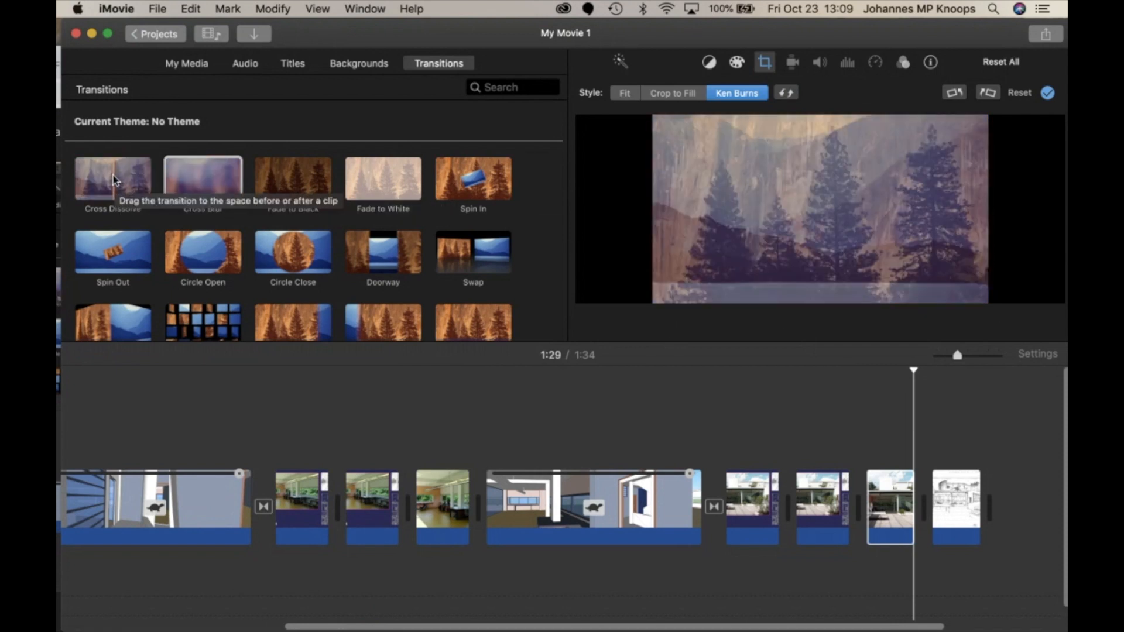
# Step: Add a Cross Dissolve between the terrace photo and the terrace sketch and set its duration to 4 s
pyautogui.moveTo(114, 179); pyautogui.dragTo(925, 505)
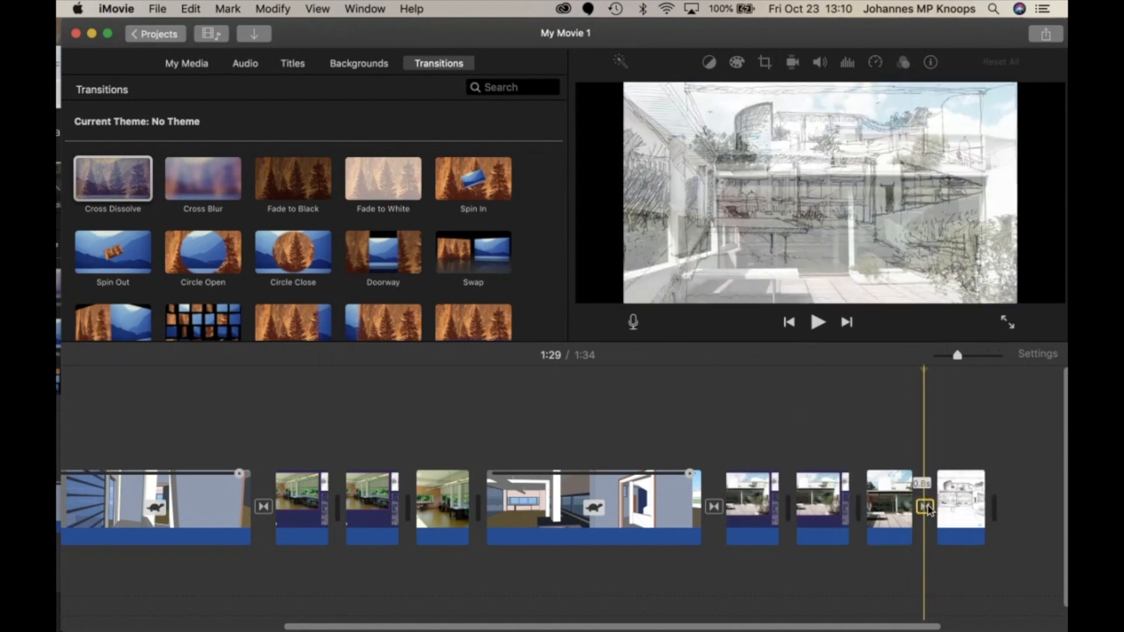
pyautogui.doubleClick(927, 507)
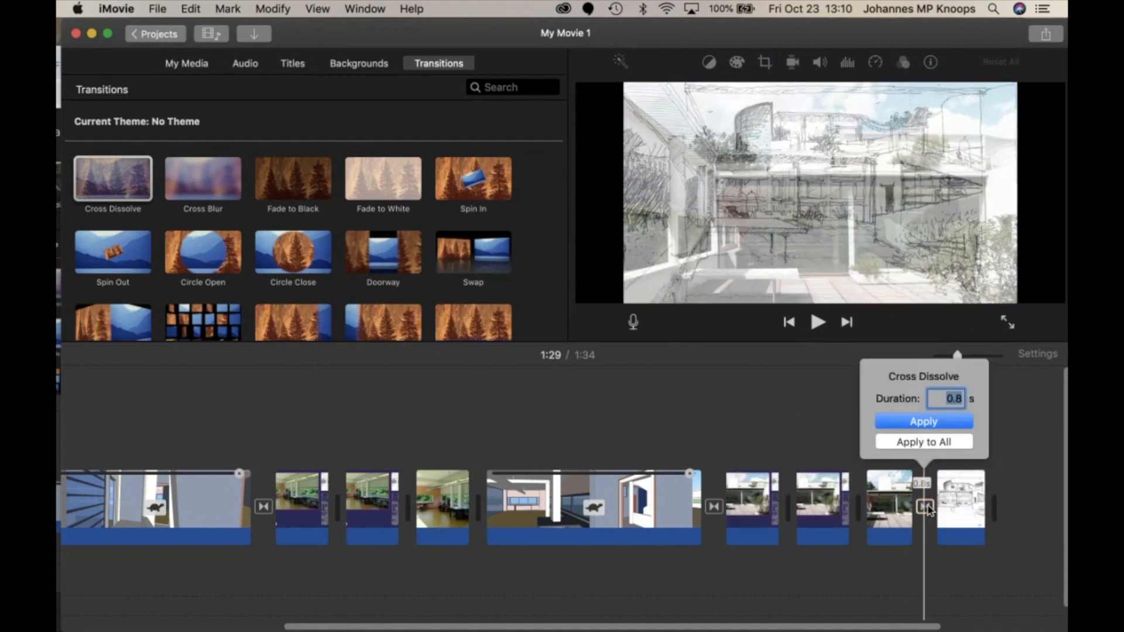
pyautogui.write('4')
pyautogui.click(934, 423)
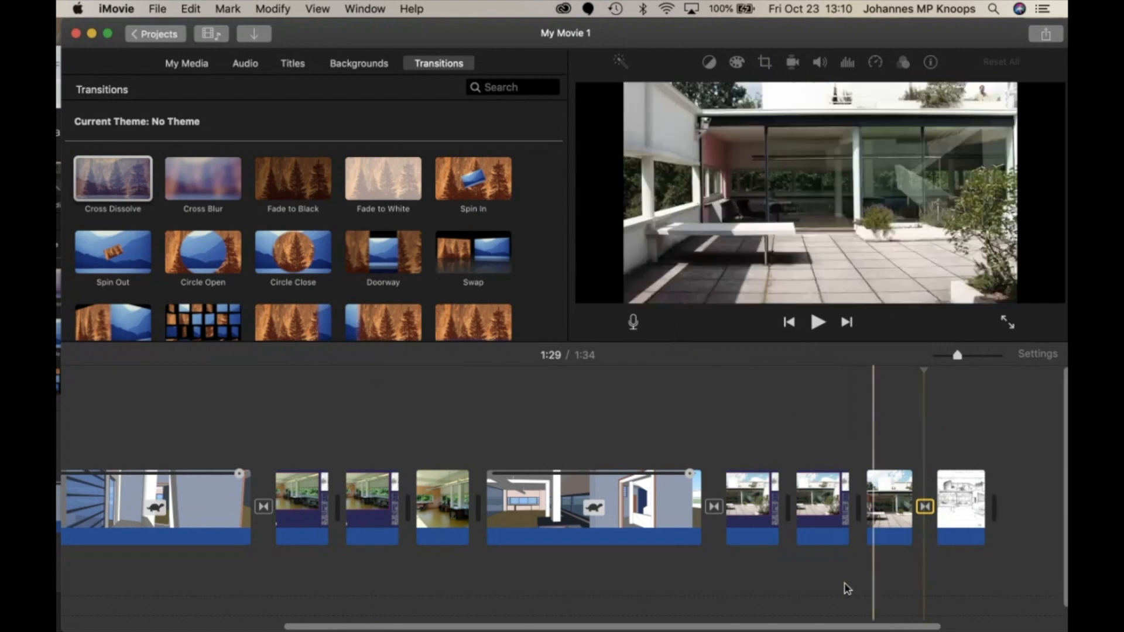
# Step: Play back the movie from 1:12 through the terrace clips to review the Cross Dissolve, then stop playback
pyautogui.click(663, 543)
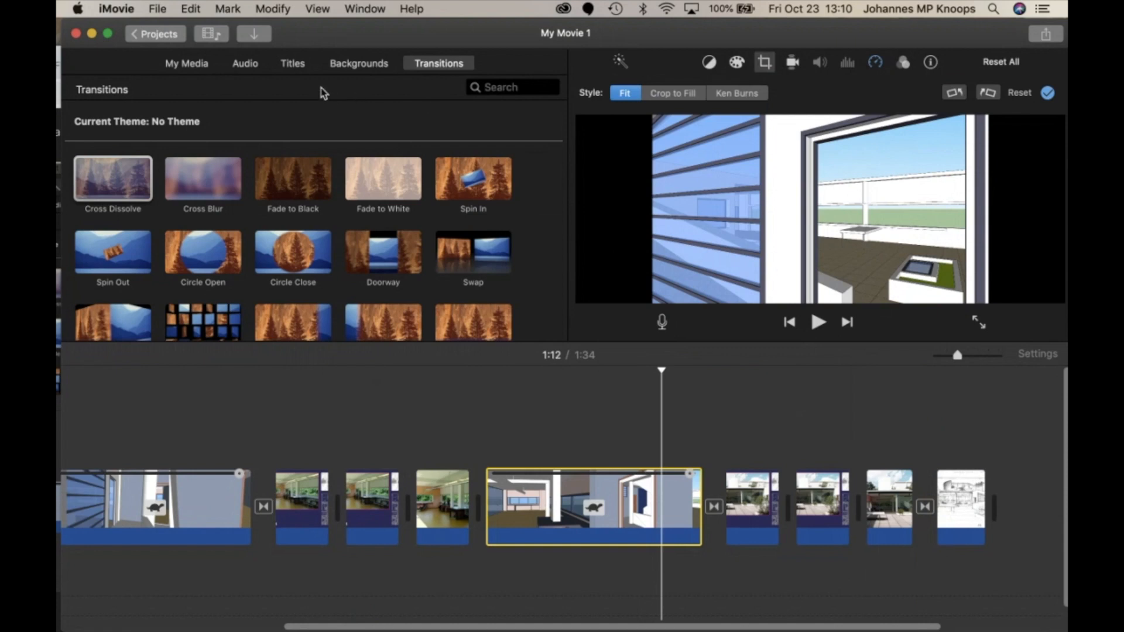
pyautogui.click(819, 323)
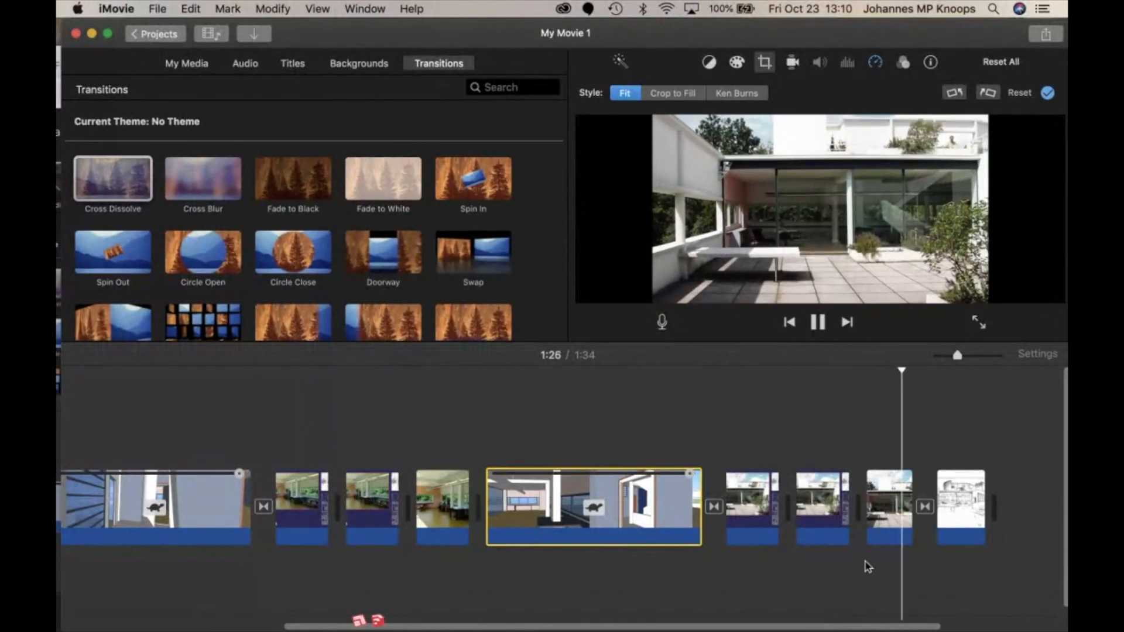
pyautogui.moveTo(931, 629)
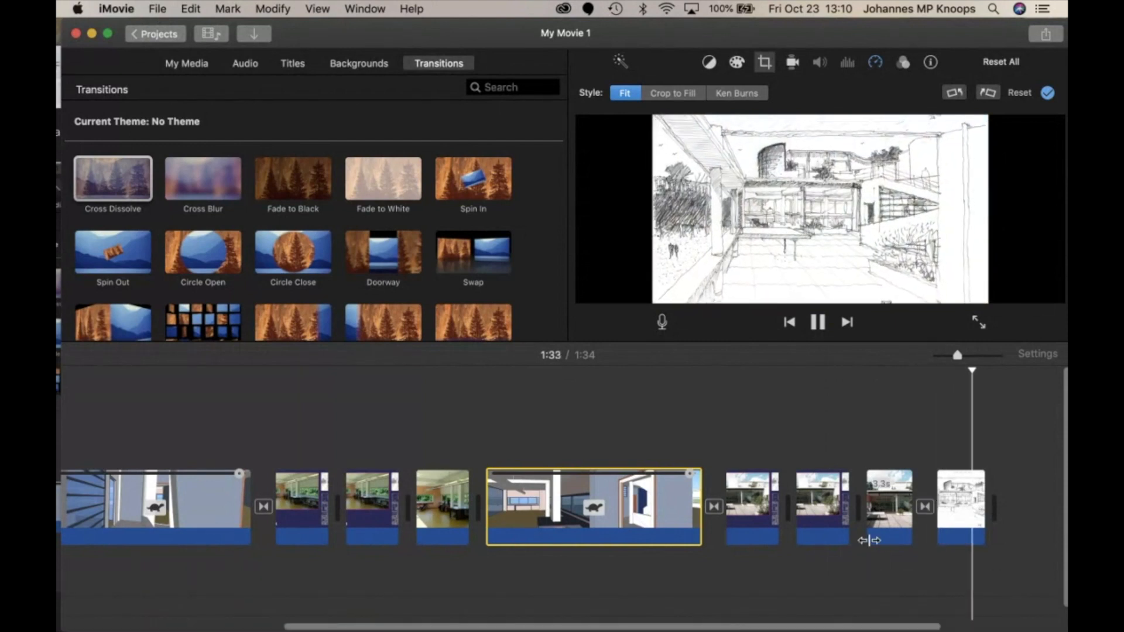
pyautogui.click(877, 535)
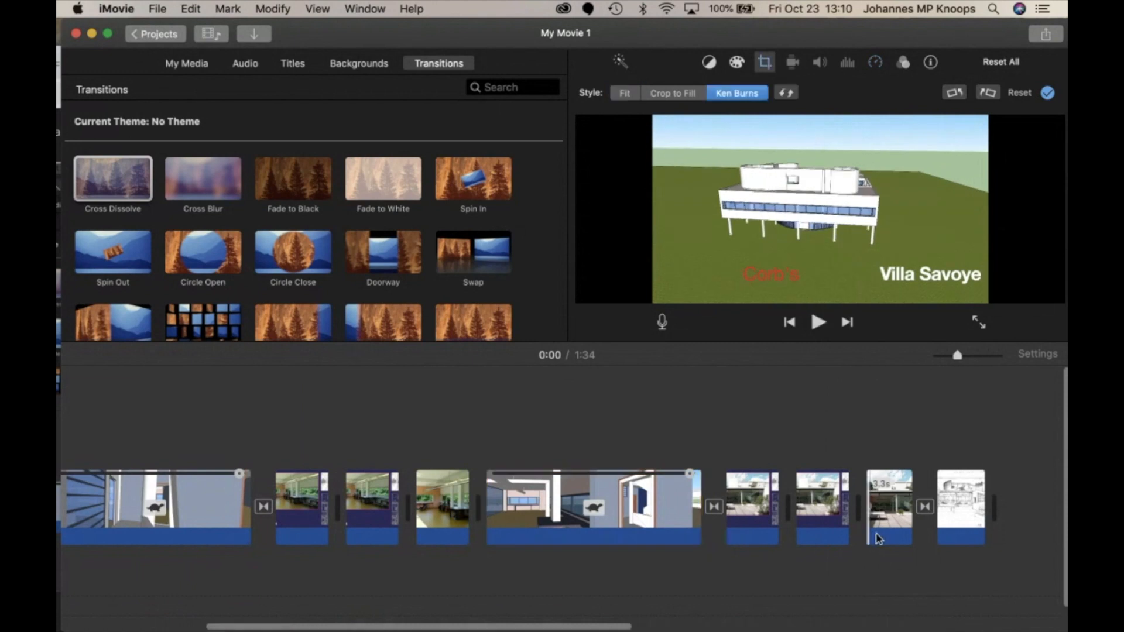
pyautogui.click(818, 323)
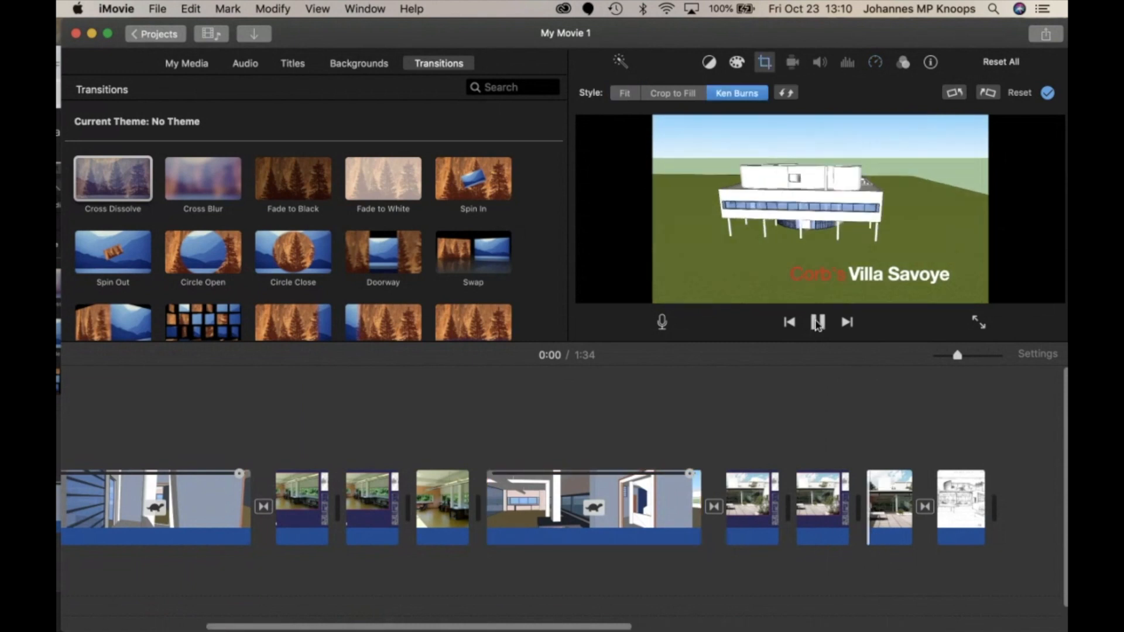
pyautogui.click(873, 471)
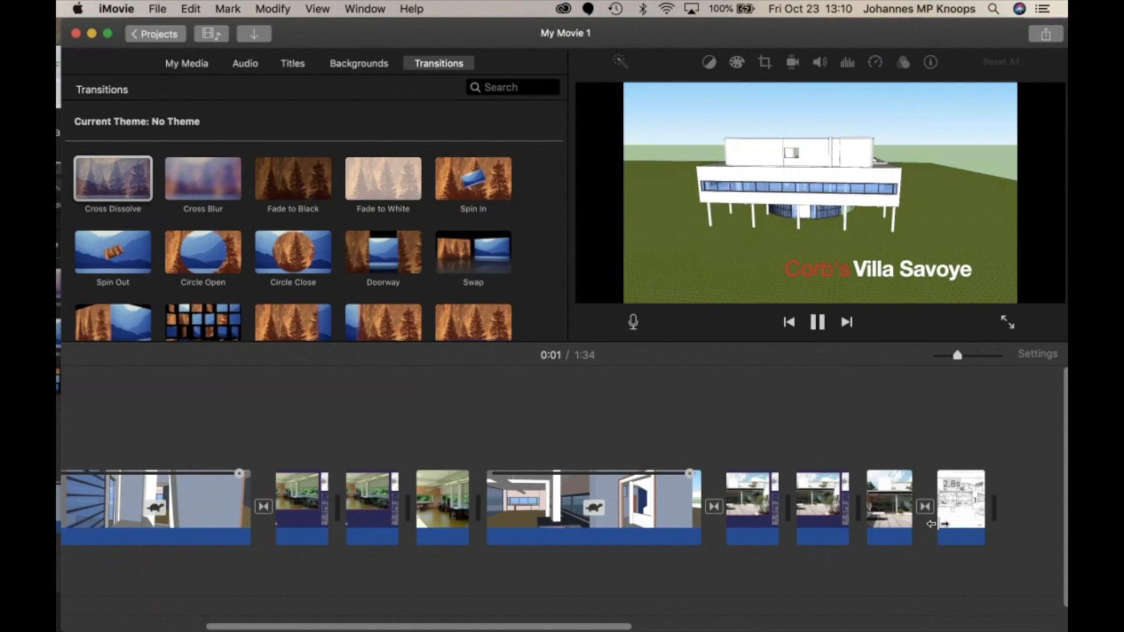
pyautogui.click(818, 322)
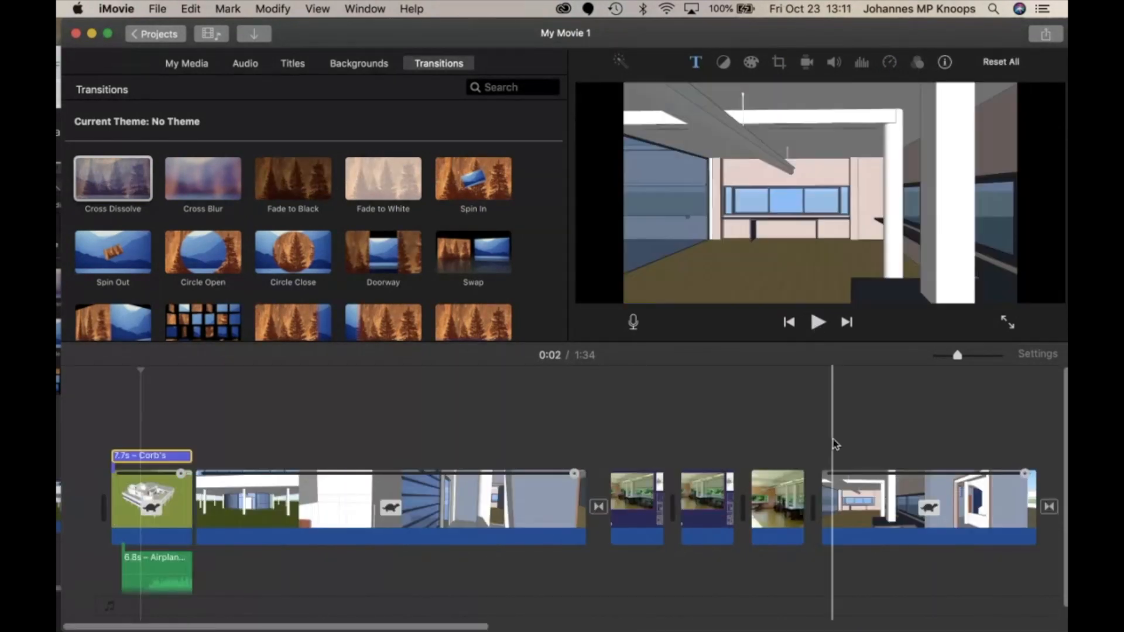
# Step: Import all five JPEG images from the Bath folder into the project media
pyautogui.hscroll(15, 835, 443)
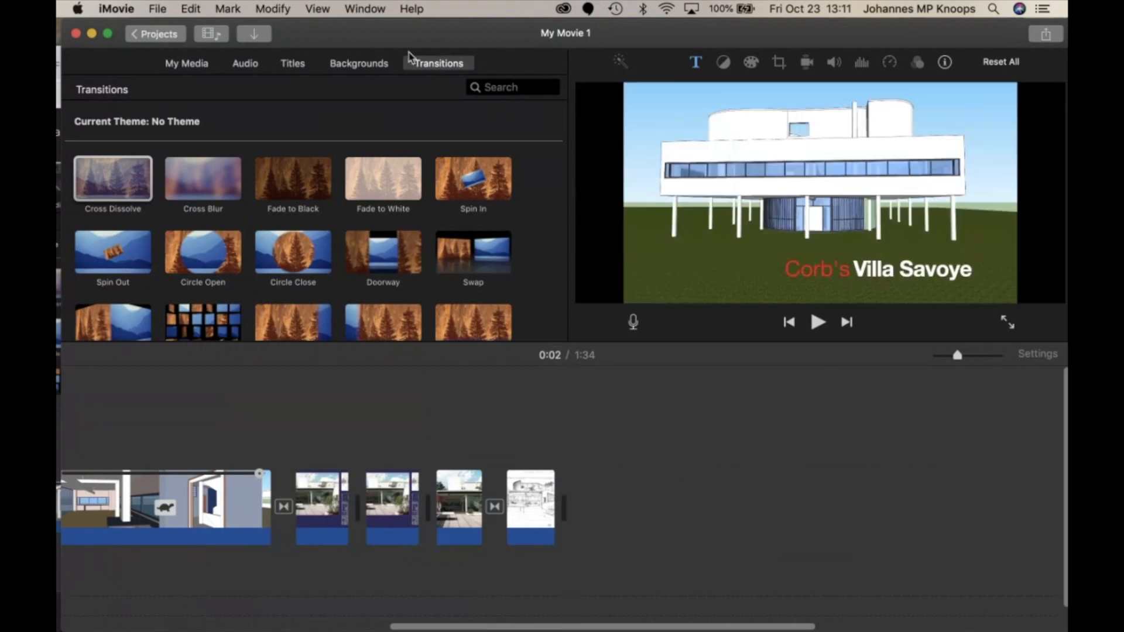
pyautogui.click(256, 35)
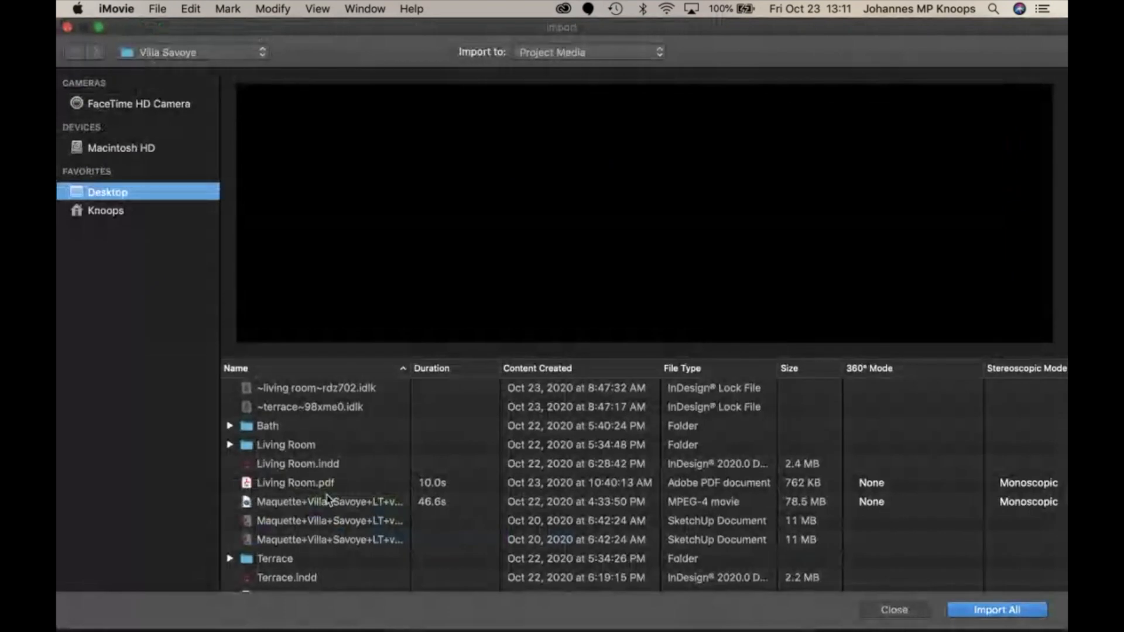
pyautogui.click(274, 431)
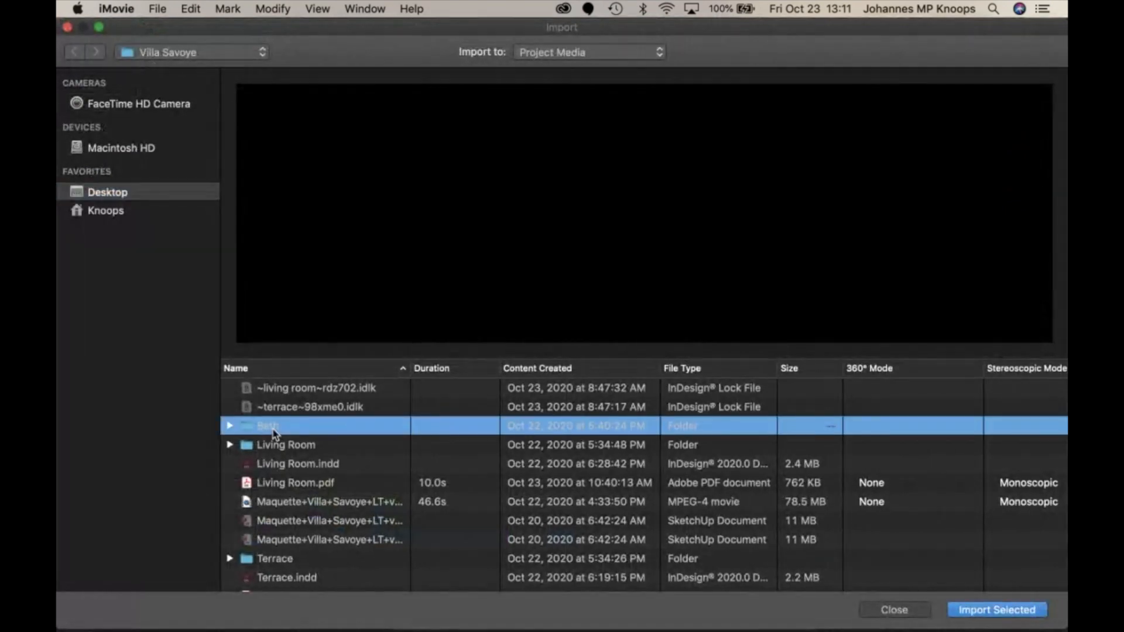
pyautogui.doubleClick(273, 431)
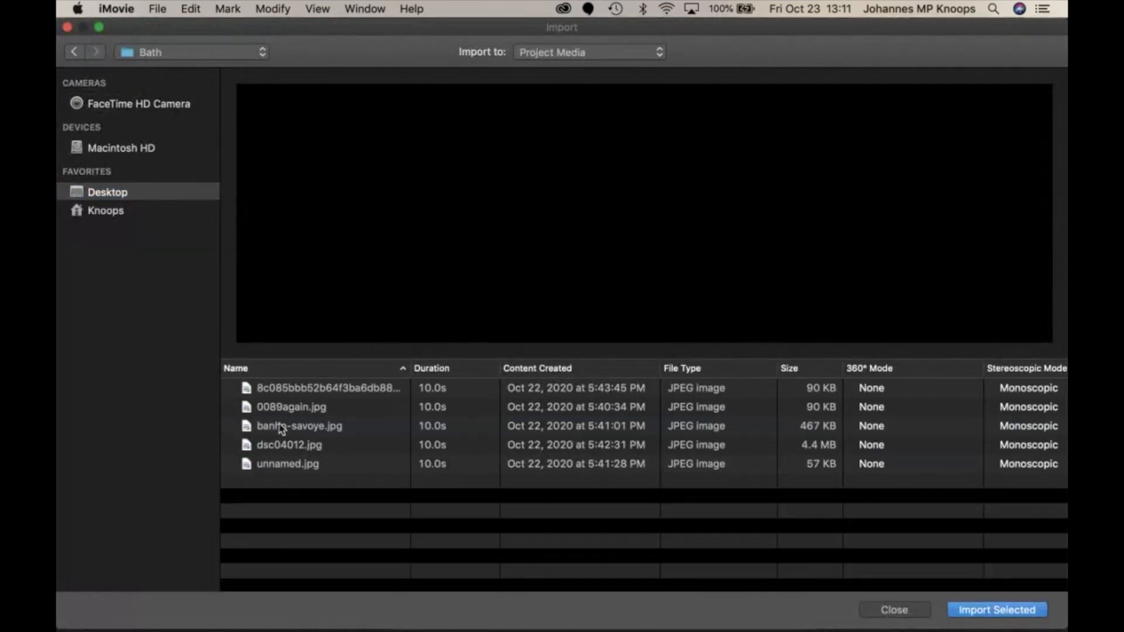
pyautogui.click(316, 388)
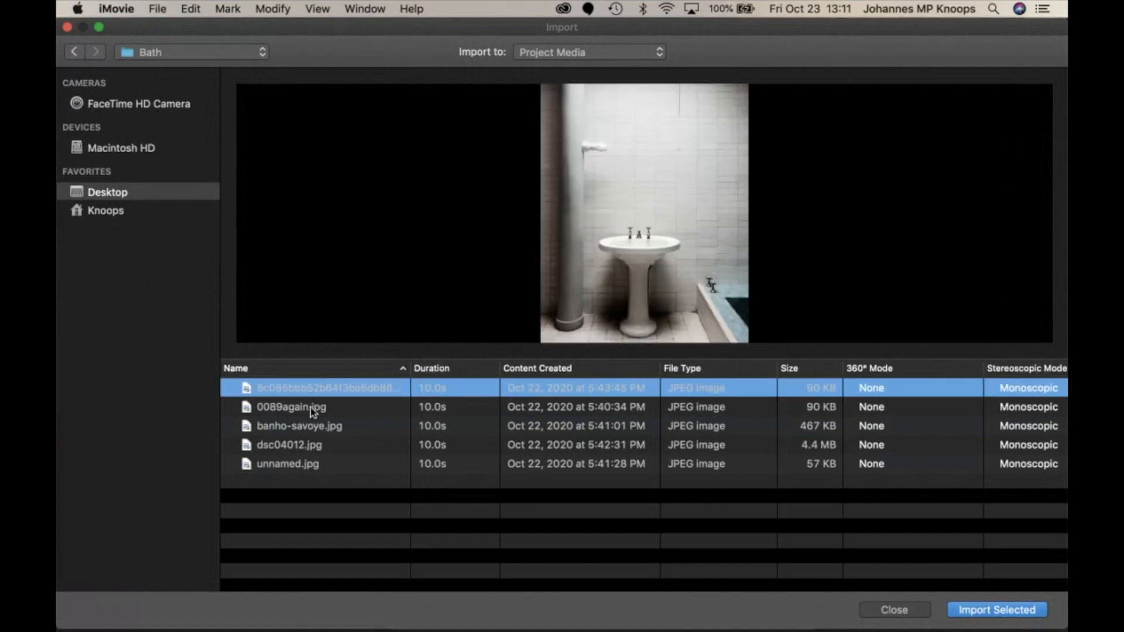
pyautogui.keyDown('shift'); pyautogui.click(303, 465); pyautogui.keyUp('shift')
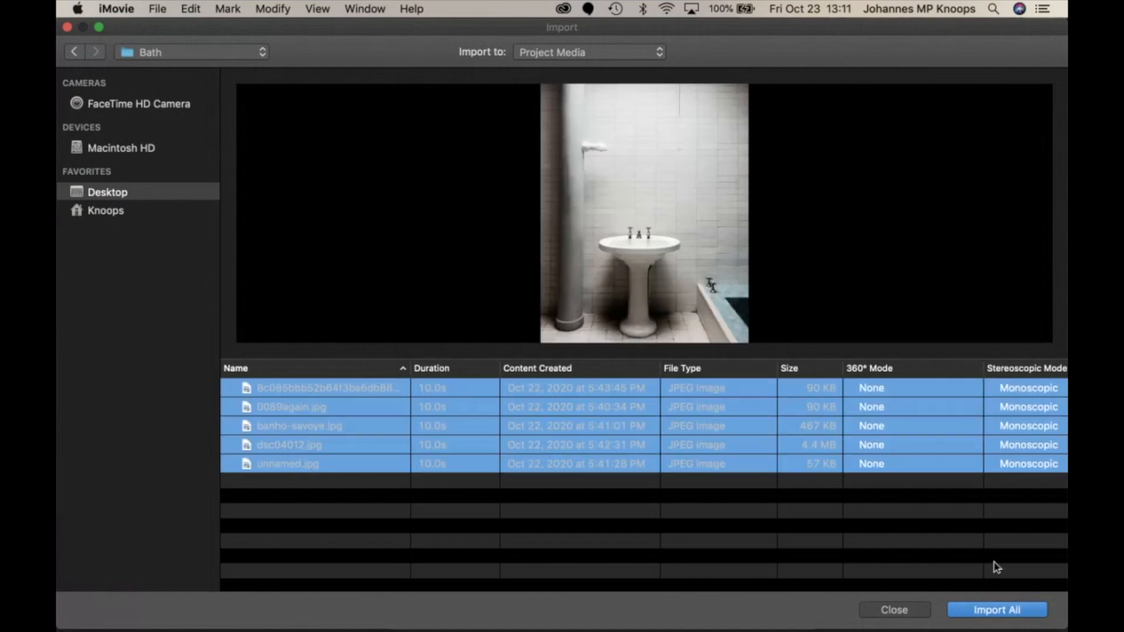
pyautogui.click(998, 610)
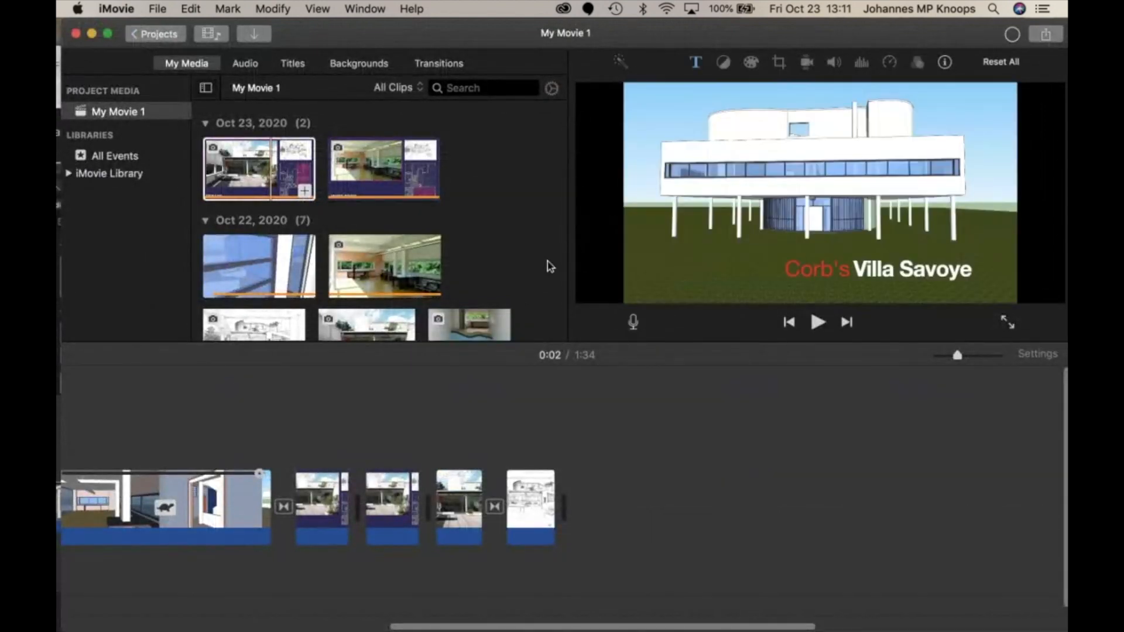
# Step: Add the blue sunken-tub photo and the narrow white-tiled bathroom photo after the terrace sketch at the timeline's end
pyautogui.scroll(-8, 550, 267)
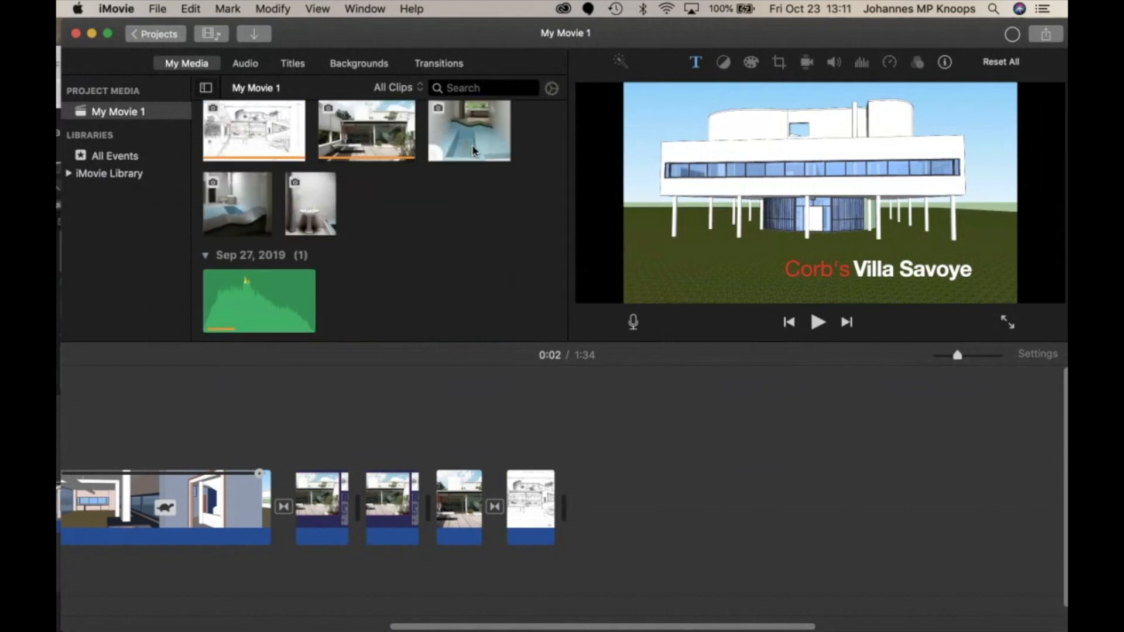
pyautogui.moveTo(465, 136); pyautogui.dragTo(600, 502)
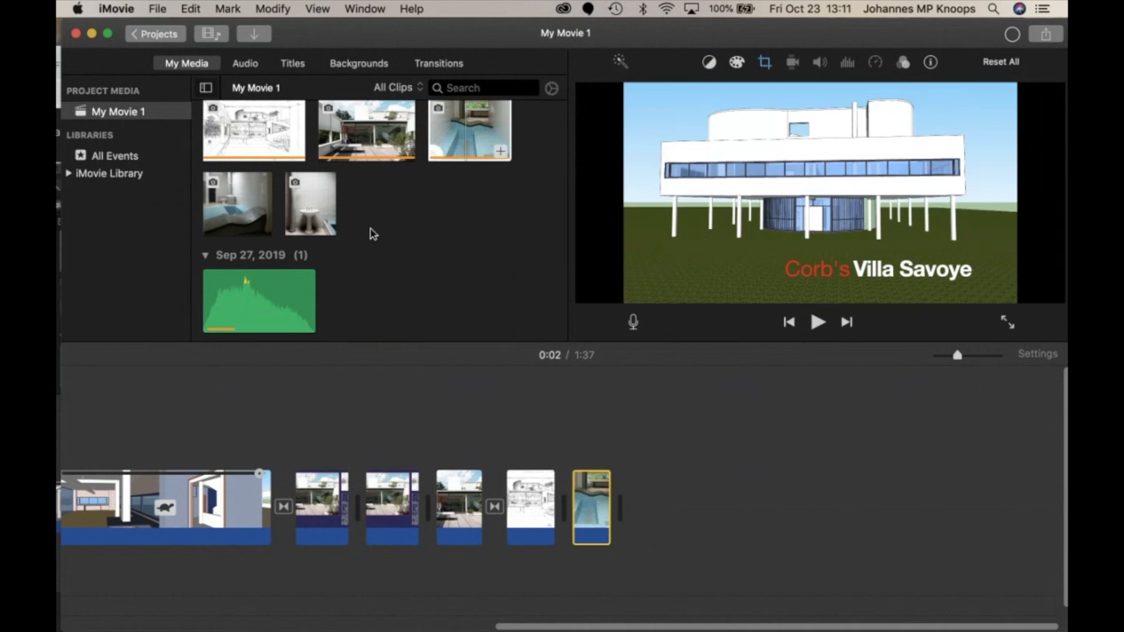
pyautogui.moveTo(311, 209); pyautogui.dragTo(661, 472)
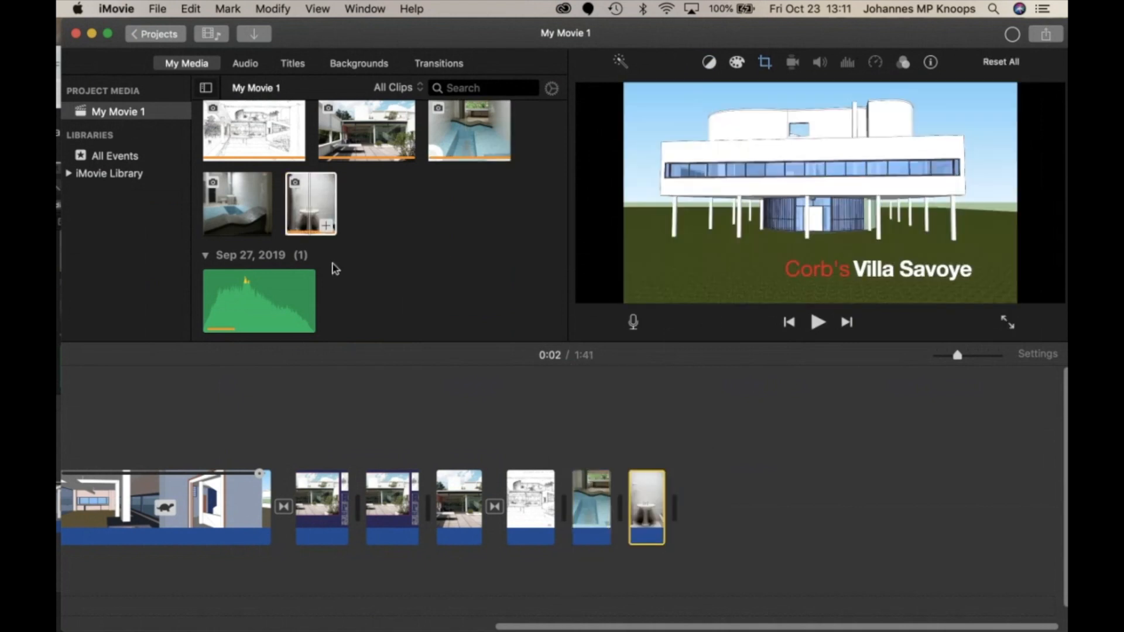
# Step: Insert the bathroom photo with the dark tiled lounger in the main track, directly after the terrace sketch
pyautogui.moveTo(240, 210); pyautogui.dragTo(562, 465)
pyautogui.moveTo(564, 465); pyautogui.dragTo(552, 462)
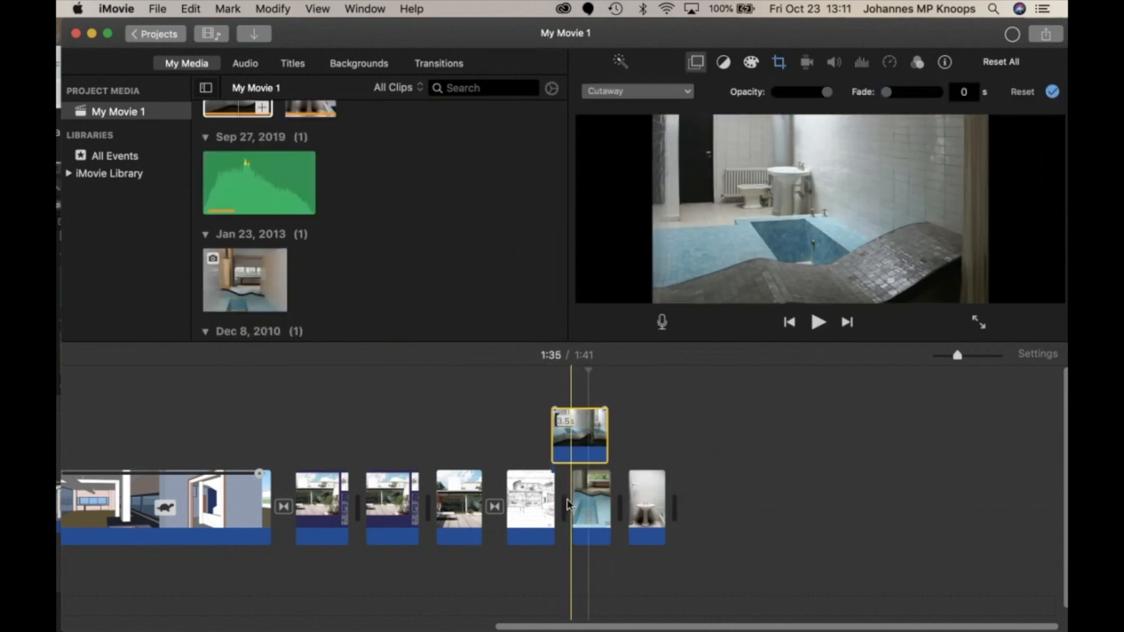
pyautogui.moveTo(574, 451); pyautogui.dragTo(568, 529)
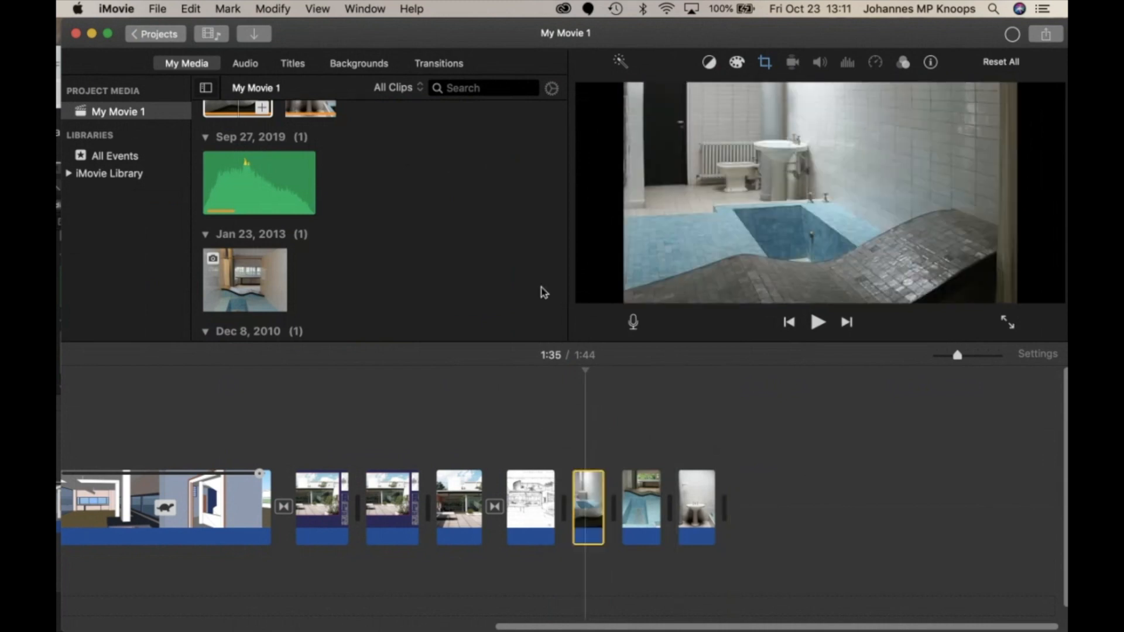
# Step: Insert the Jan 23, 2013 bath photo looking towards the window directly after the terrace sketch, before the other bath photos
pyautogui.scroll(-3, 497, 276)
pyautogui.scroll(10, 497, 275)
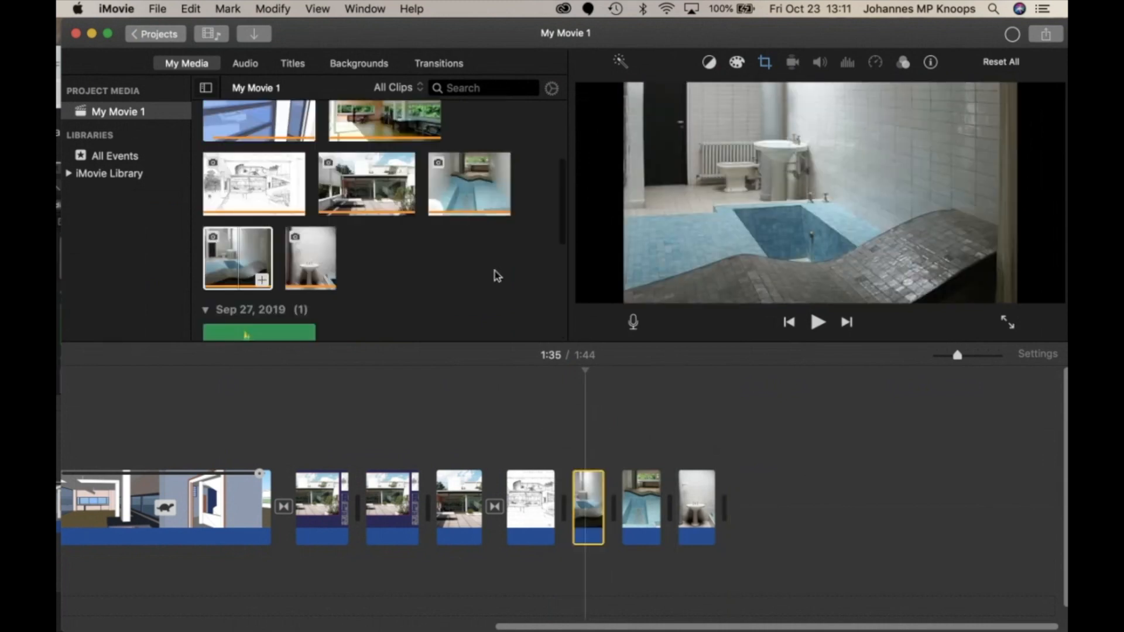
pyautogui.scroll(3, 495, 276)
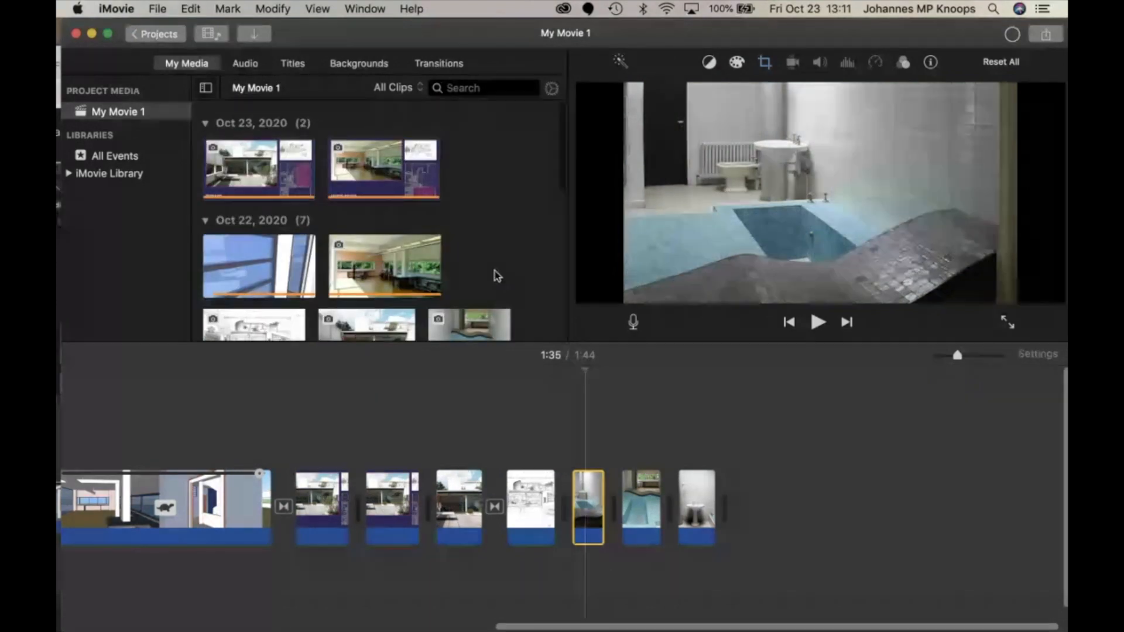
pyautogui.scroll(-10, 496, 275)
pyautogui.moveTo(260, 199); pyautogui.dragTo(741, 522)
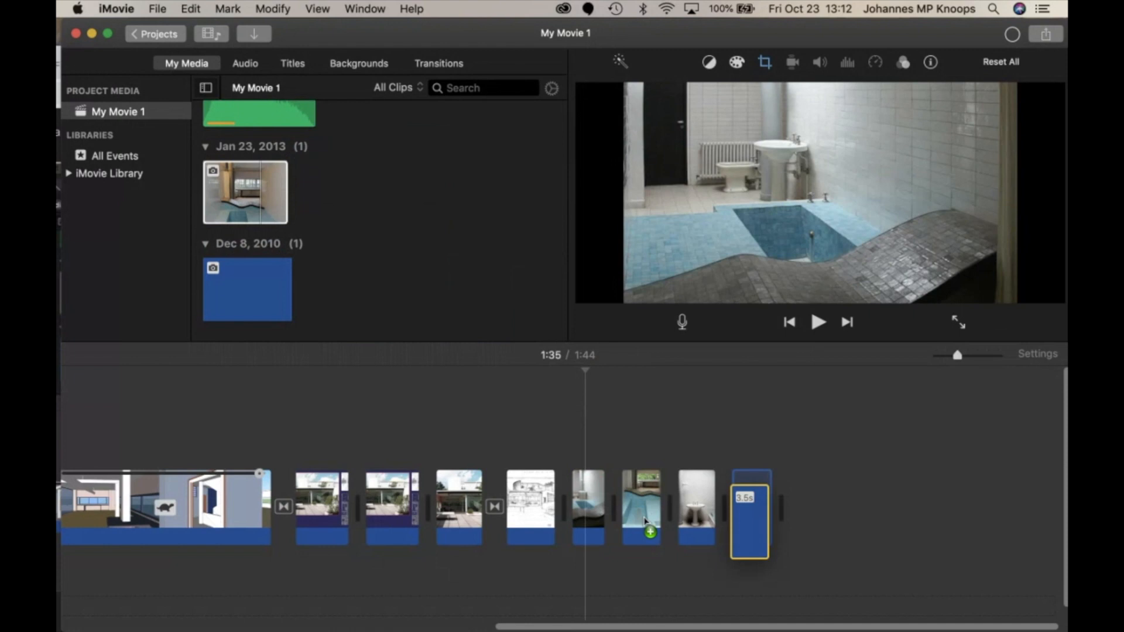
pyautogui.moveTo(644, 521)
pyautogui.mouseDown()
pyautogui.moveTo(572, 518)
pyautogui.moveTo(562, 529)
pyautogui.mouseUp()
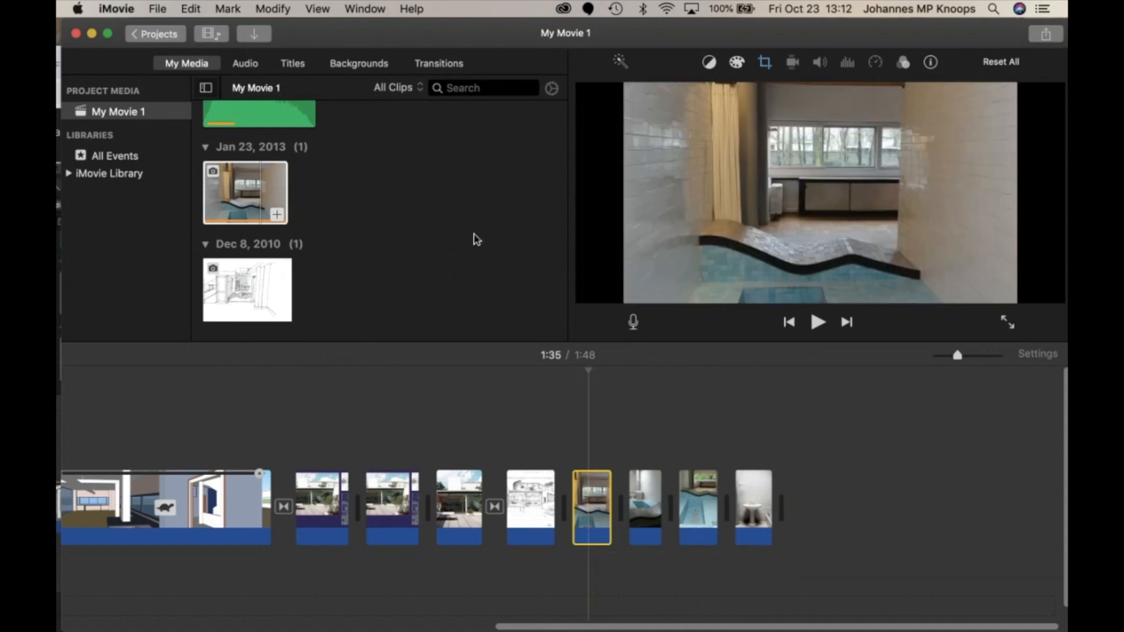
# Step: Lengthen each of the four bath photo clips at the timeline's end by about one second
pyautogui.click(427, 68)
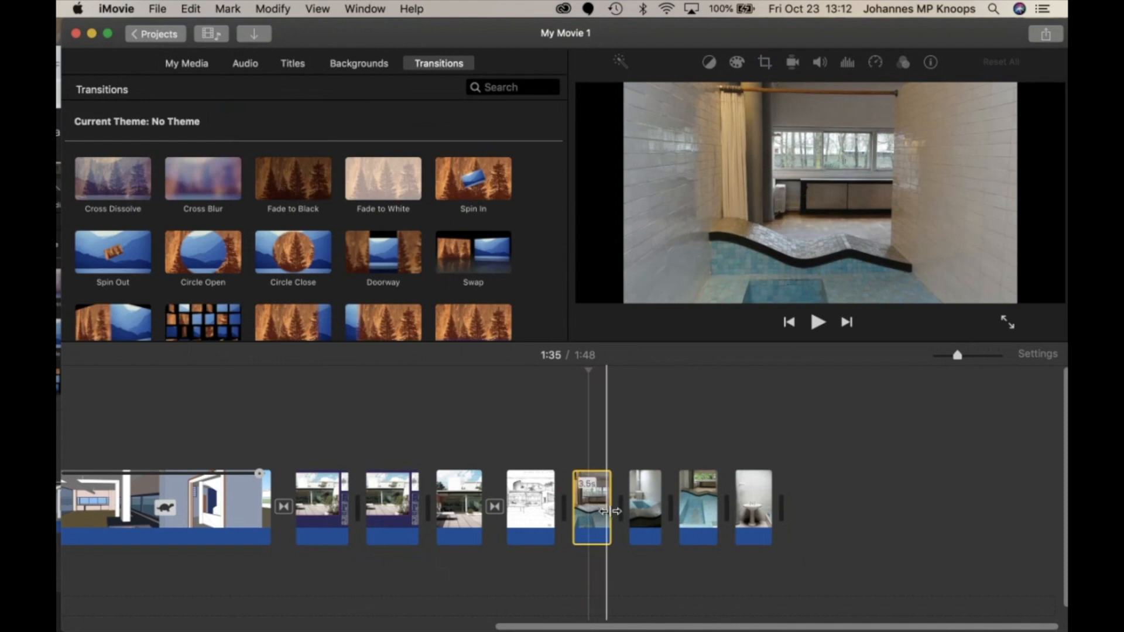
pyautogui.moveTo(608, 511)
pyautogui.mouseDown()
pyautogui.moveTo(627, 513)
pyautogui.moveTo(617, 514)
pyautogui.mouseUp()
pyautogui.click(656, 523)
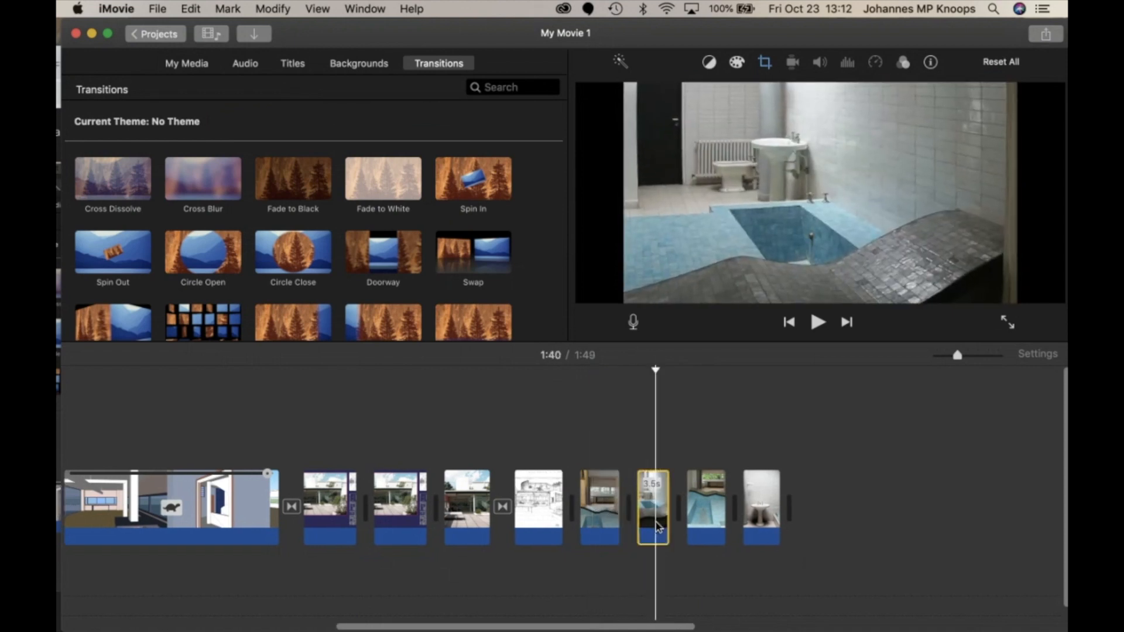
pyautogui.moveTo(668, 518); pyautogui.dragTo(674, 517)
pyautogui.click(723, 523)
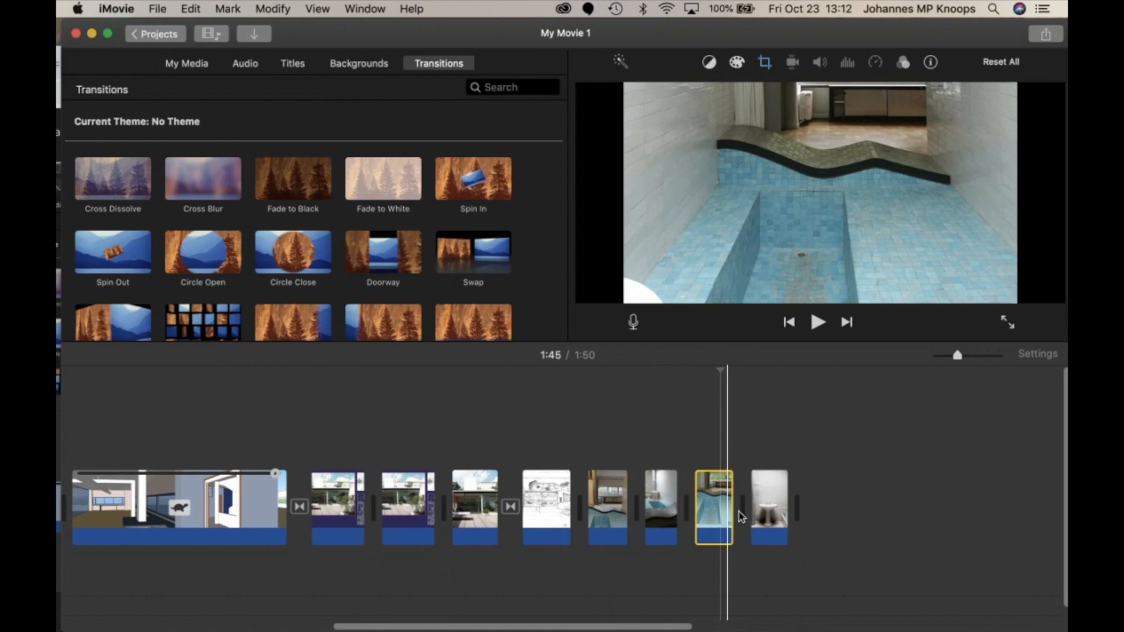
pyautogui.moveTo(732, 513); pyautogui.dragTo(742, 513)
pyautogui.click(782, 501)
pyautogui.moveTo(797, 495); pyautogui.dragTo(805, 496)
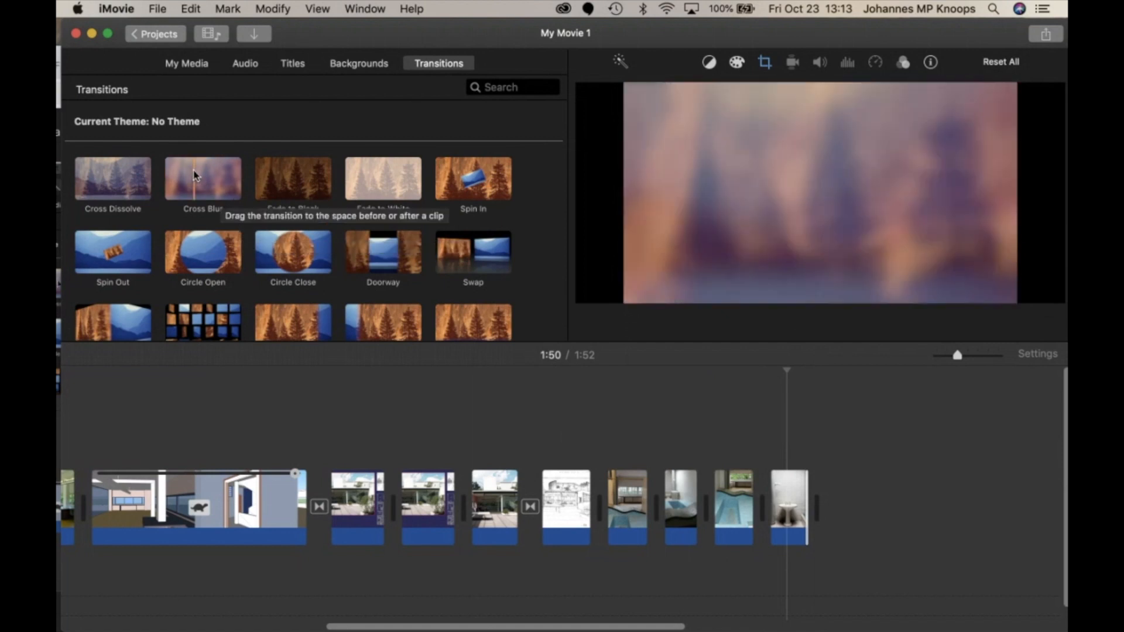
# Step: Add a Cross Blur transition between the window-view bath photo and the dark-lounger photo, with a duration of 2 s
pyautogui.moveTo(200, 179); pyautogui.dragTo(657, 477)
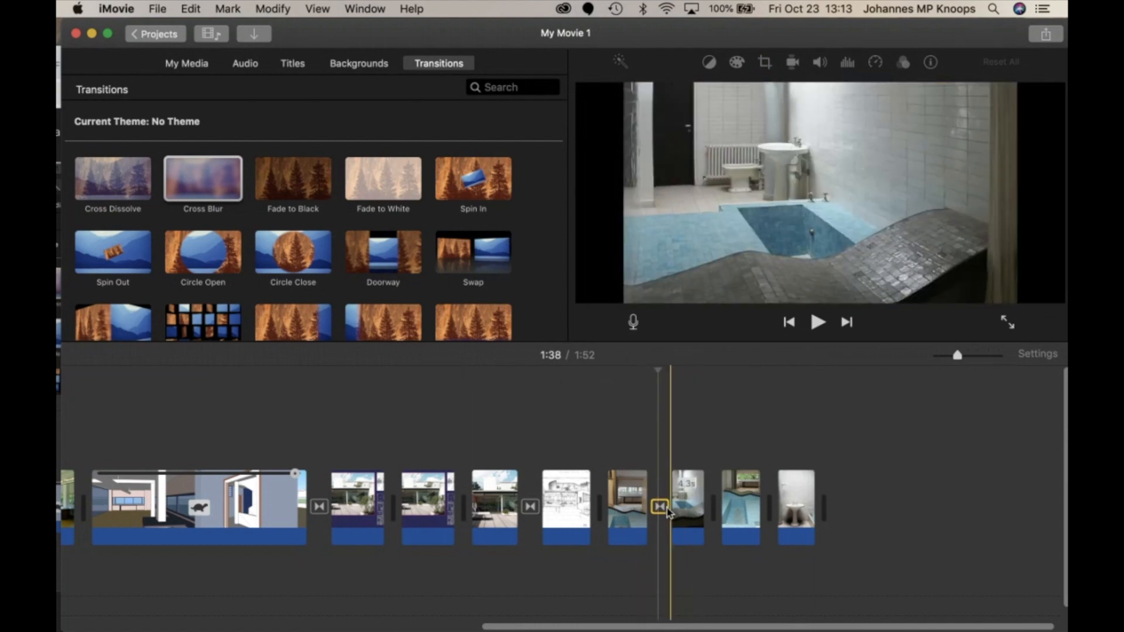
pyautogui.doubleClick(660, 508)
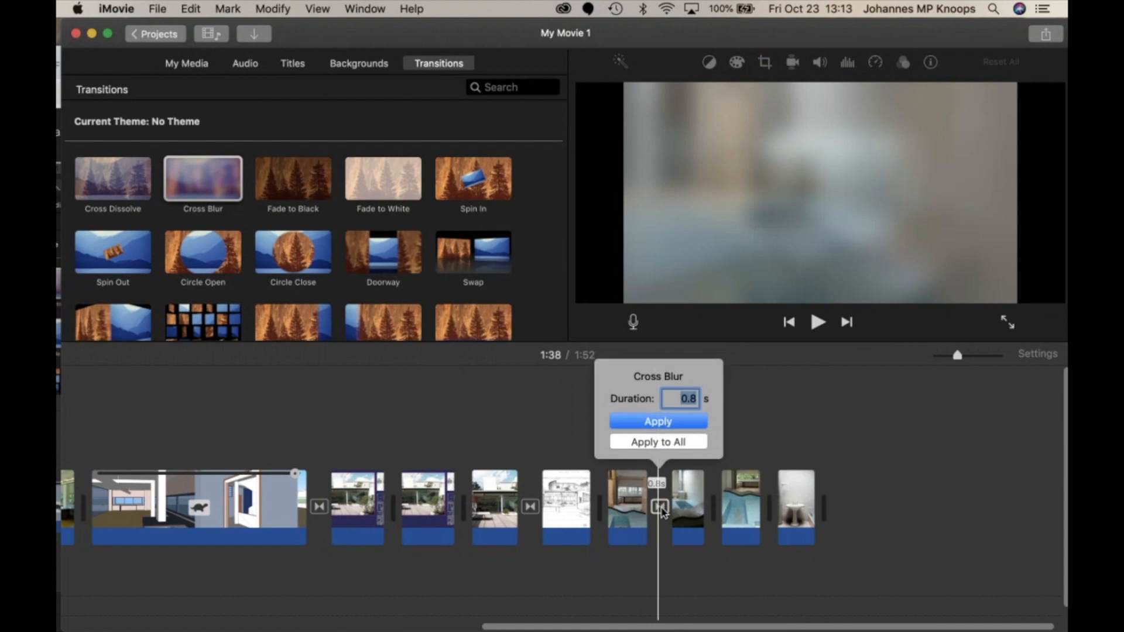
pyautogui.write('2')
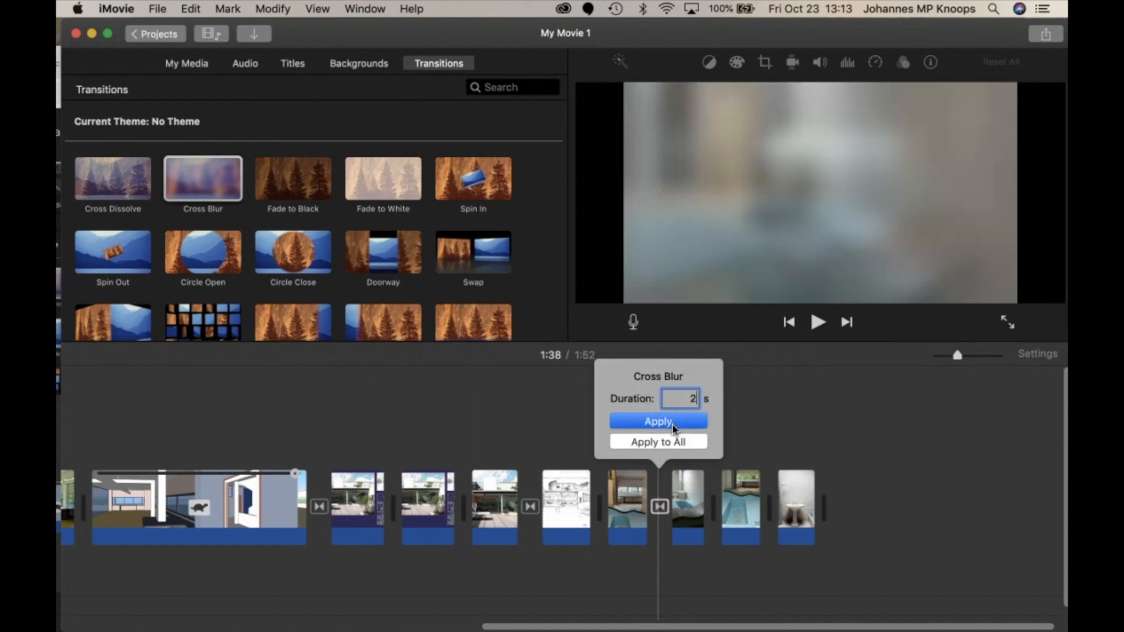
pyautogui.click(672, 422)
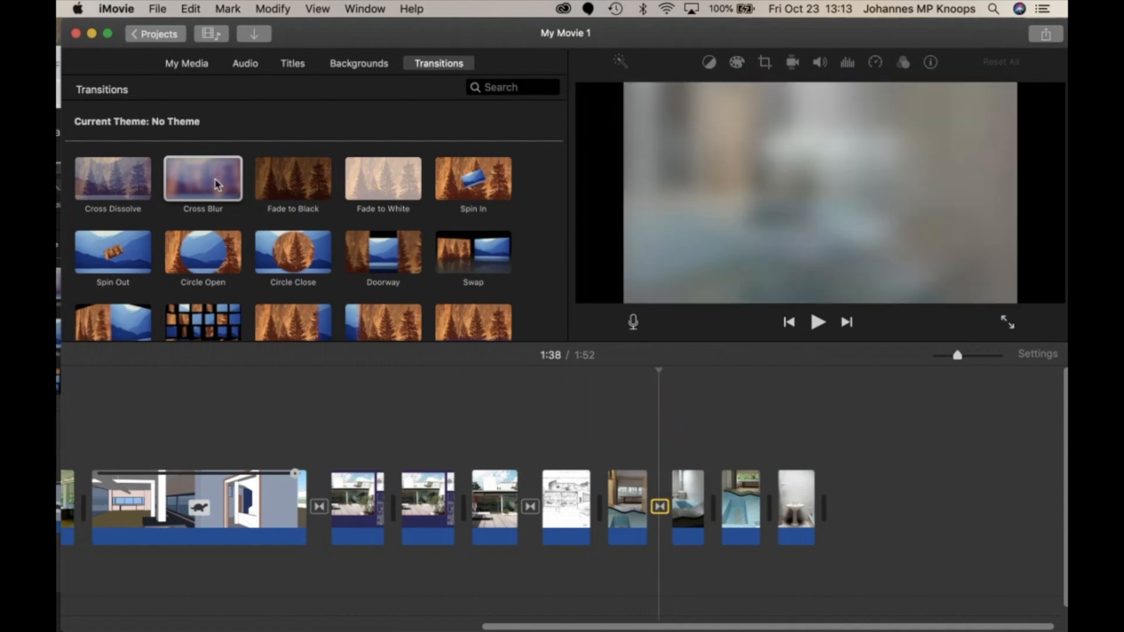
# Step: Add a Cross Blur transition between the dark-lounger photo and the blue sunken-tub photo, with a duration of 2 s
pyautogui.moveTo(225, 184); pyautogui.dragTo(718, 486)
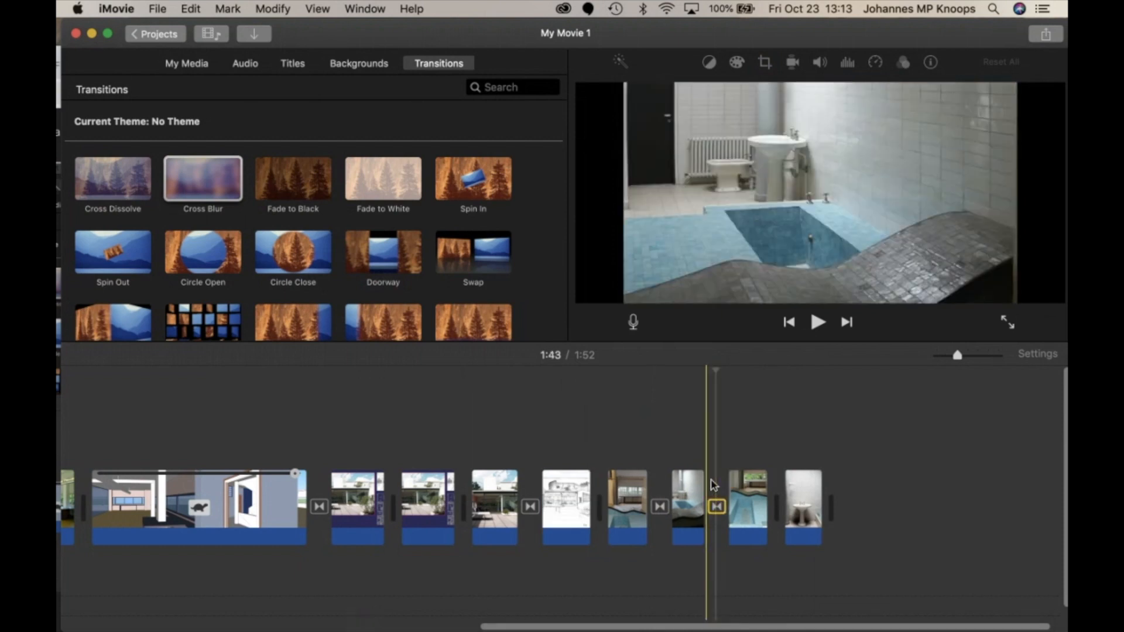
pyautogui.doubleClick(717, 507)
pyautogui.write('2')
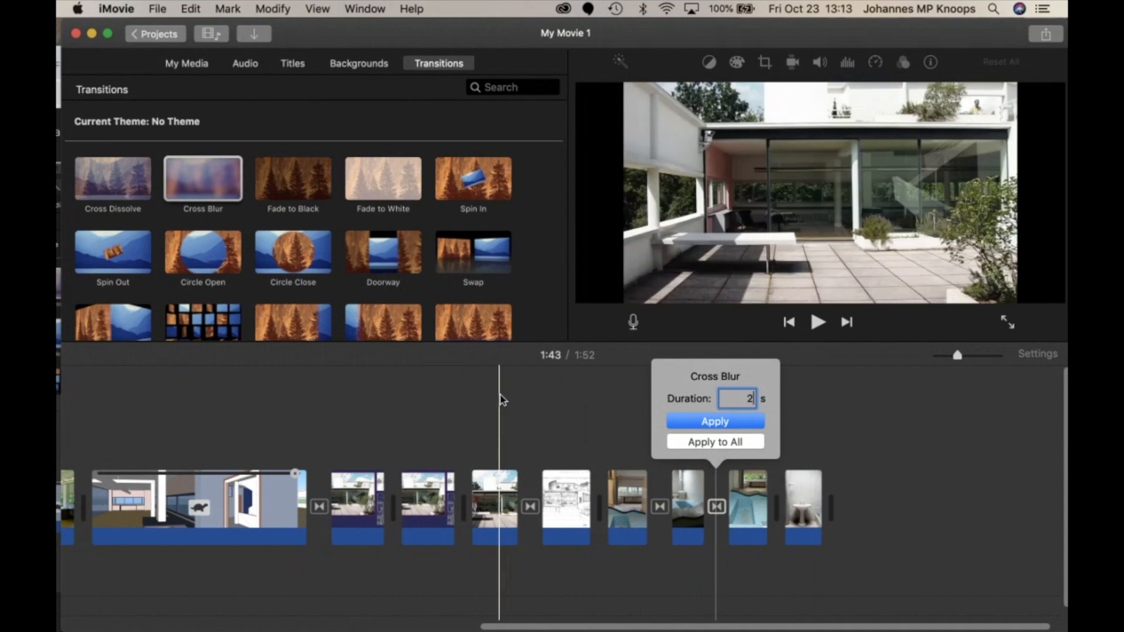
# Step: Add a Cross Blur transition between the blue sunken-tub photo and the narrow white-tiled bathroom photo, with a duration of 2 s
pyautogui.click(206, 186)
pyautogui.moveTo(206, 186); pyautogui.dragTo(779, 495)
pyautogui.click(784, 507)
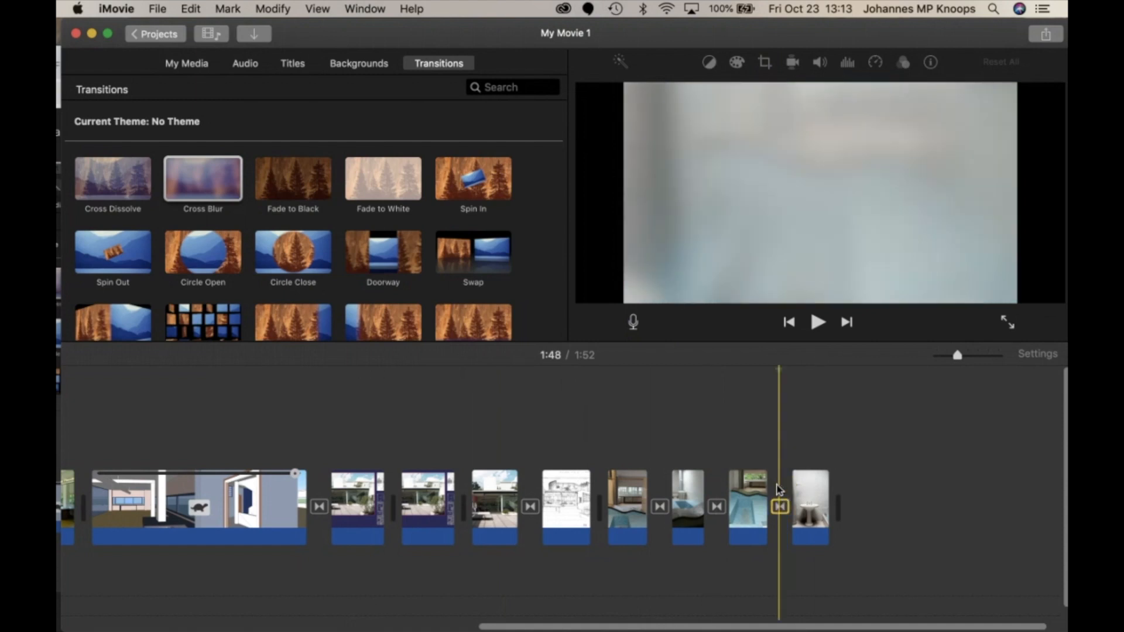
pyautogui.doubleClick(782, 507)
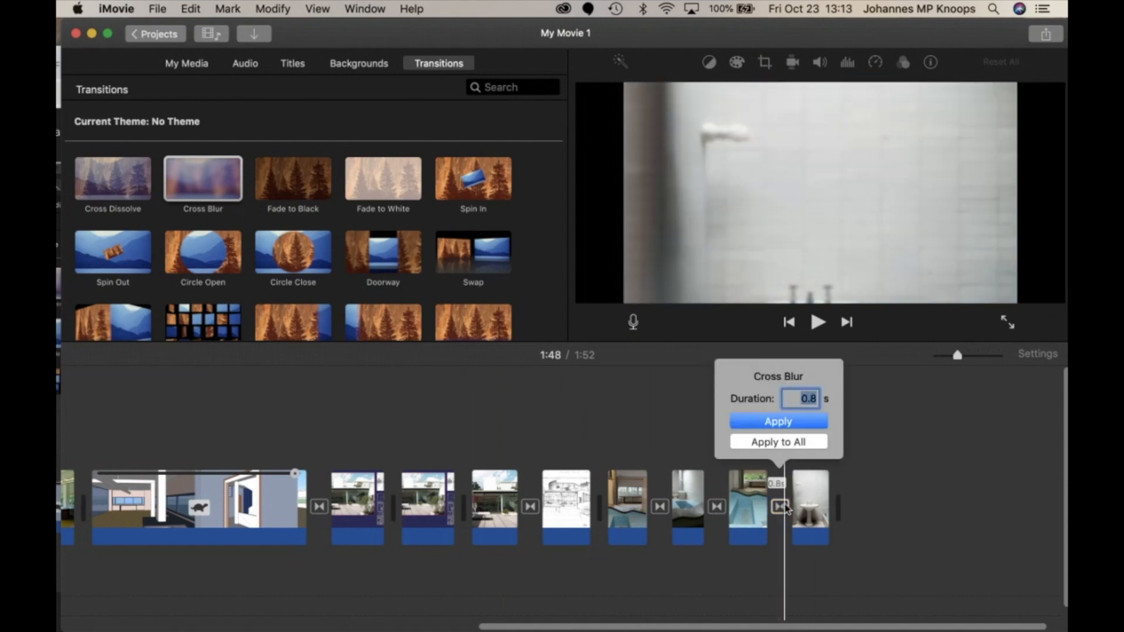
pyautogui.write('2')
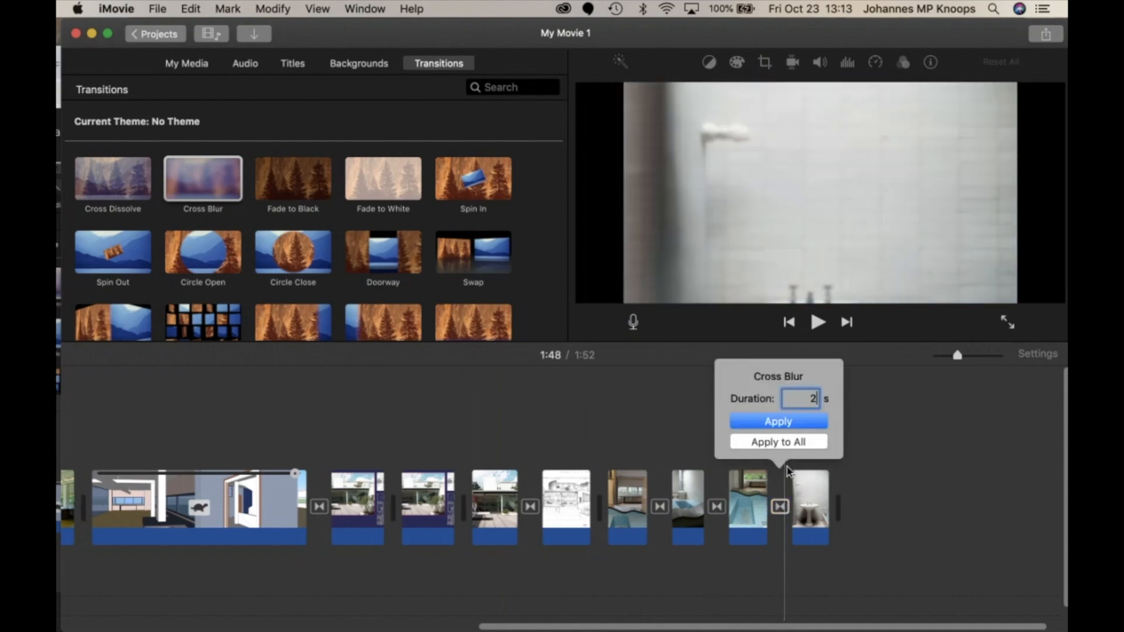
pyautogui.click(778, 422)
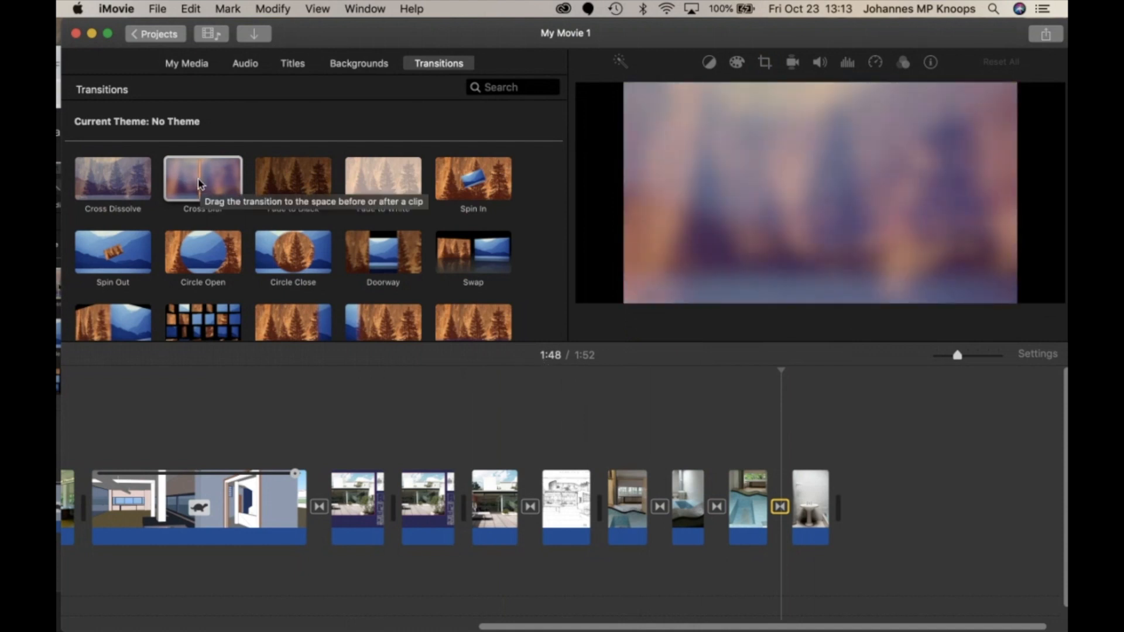
# Step: Add a Cross Blur transition between the terrace sketch and the window-view bath photo, with a duration of 2 s
pyautogui.moveTo(198, 175)
pyautogui.mouseDown()
pyautogui.moveTo(585, 454)
pyautogui.moveTo(603, 507)
pyautogui.mouseUp()
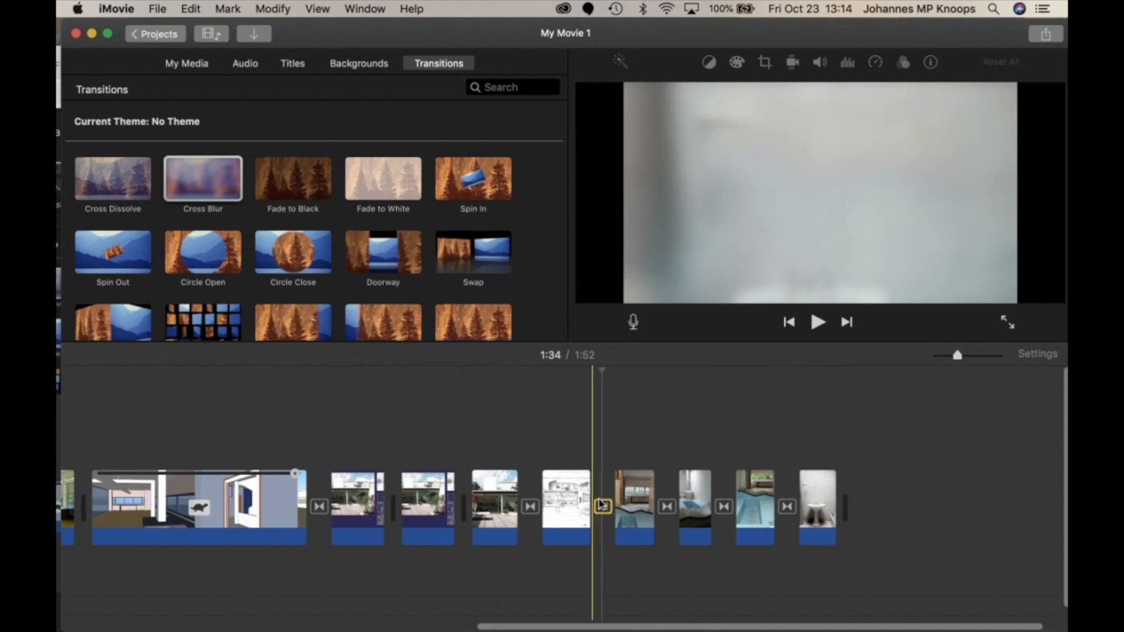
pyautogui.doubleClick(604, 507)
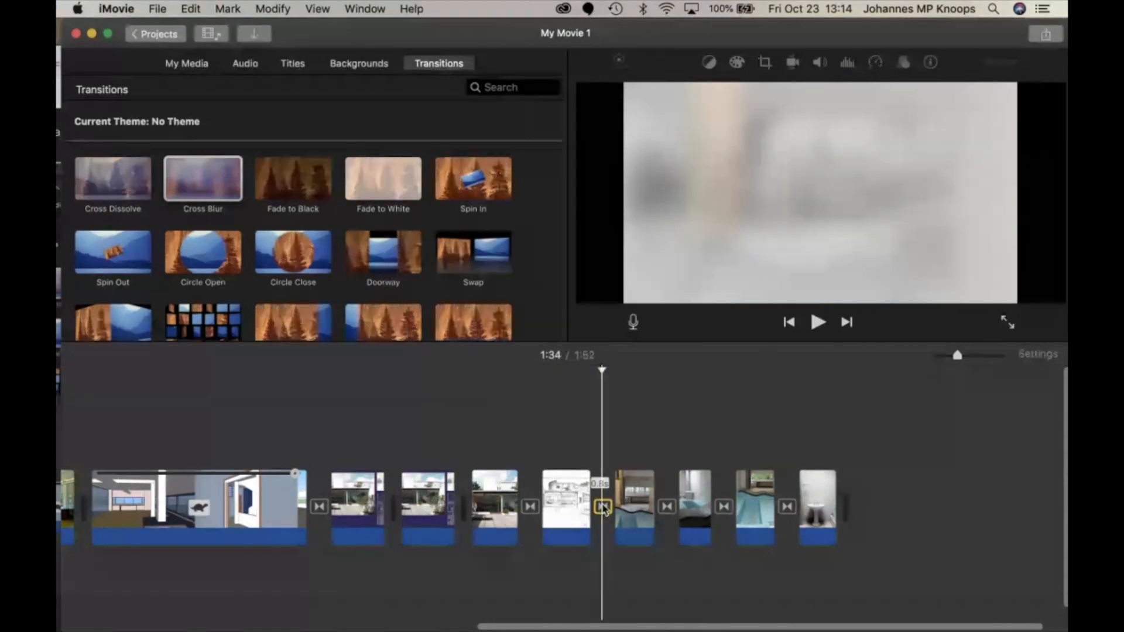
pyautogui.write('2')
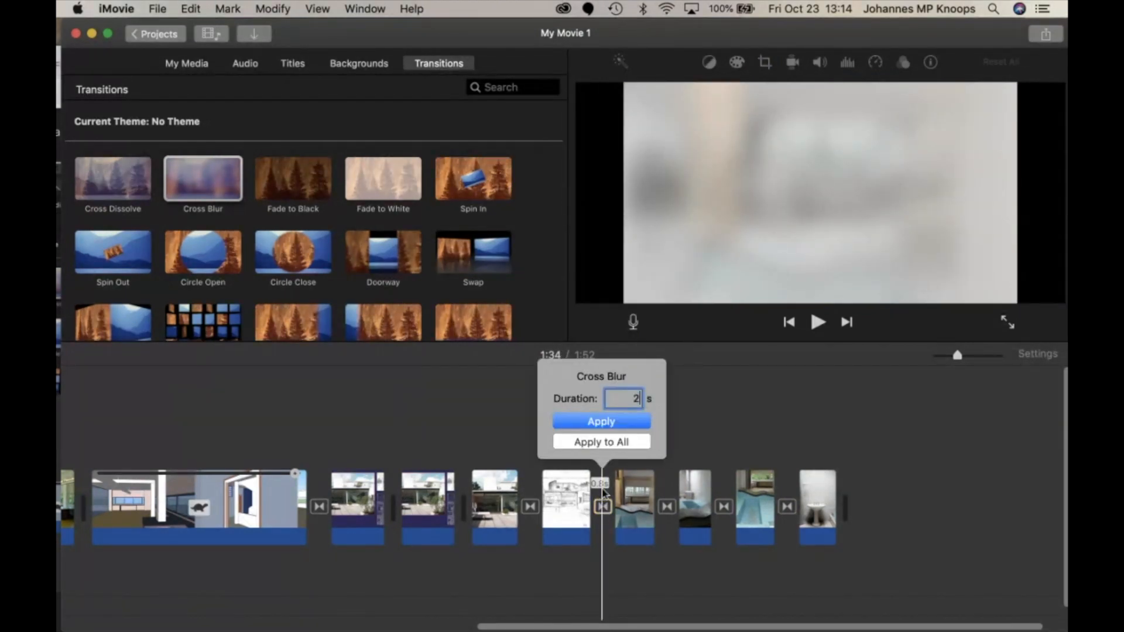
pyautogui.click(594, 422)
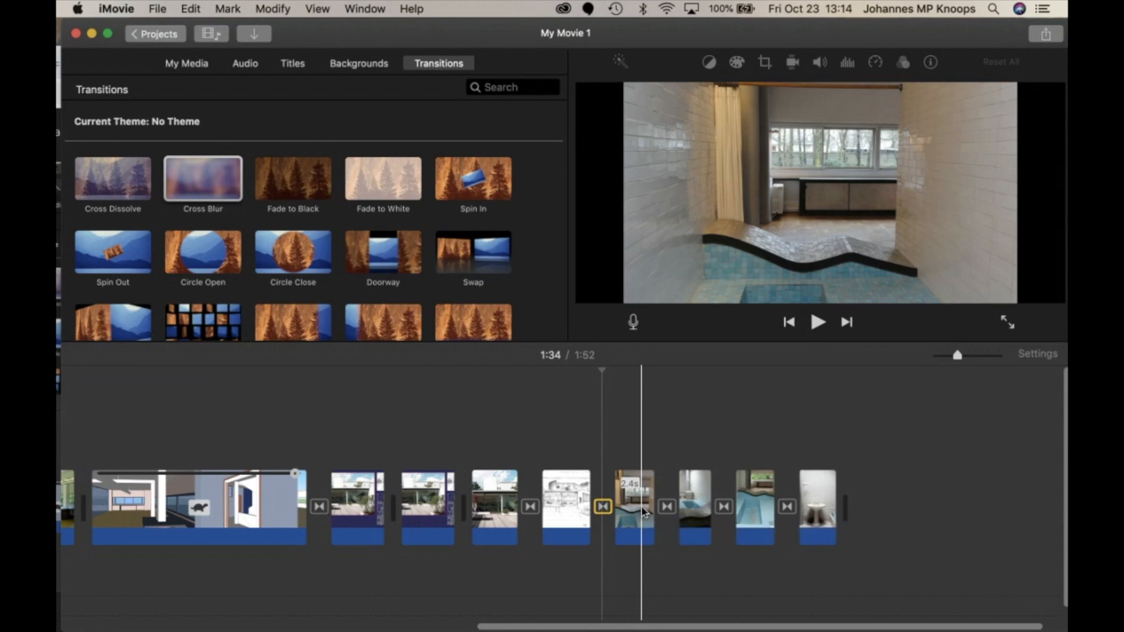
# Step: Set the window-view bath photo's Ken Burns move to start on the full image height and end on the smaller, lower frame, swapping the two frames
pyautogui.click(644, 513)
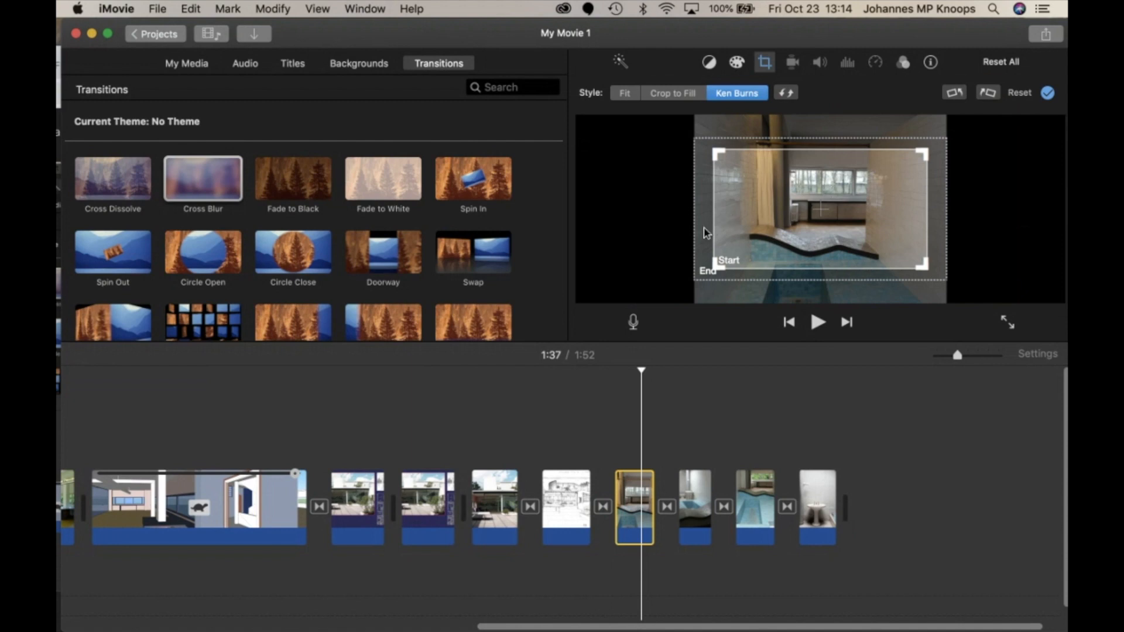
pyautogui.moveTo(703, 232); pyautogui.dragTo(701, 188)
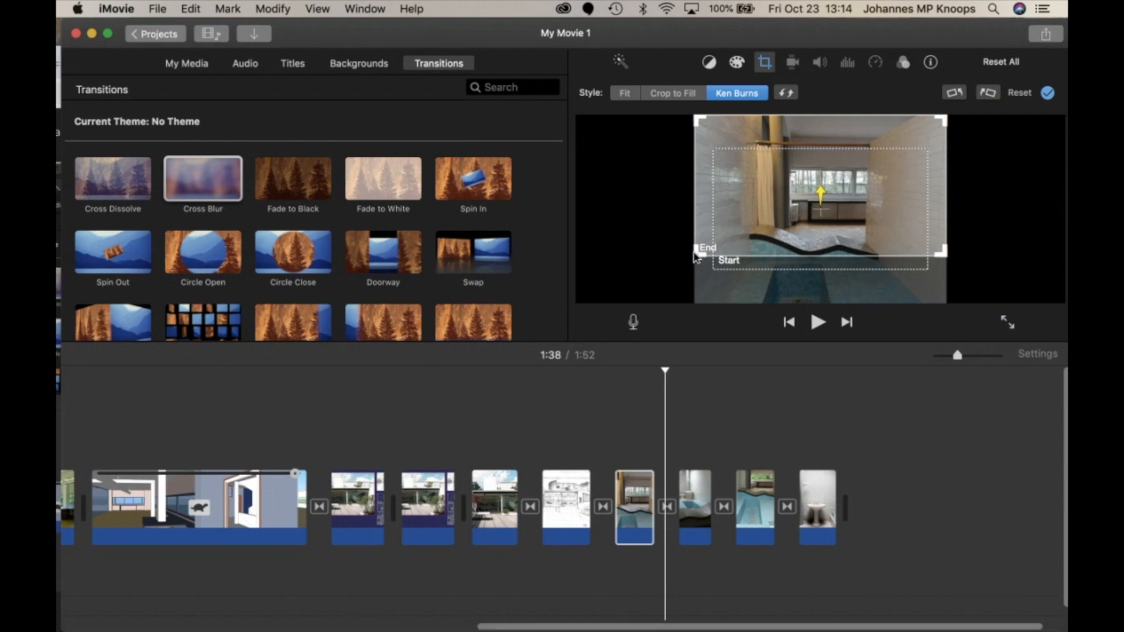
pyautogui.moveTo(698, 251); pyautogui.dragTo(617, 308)
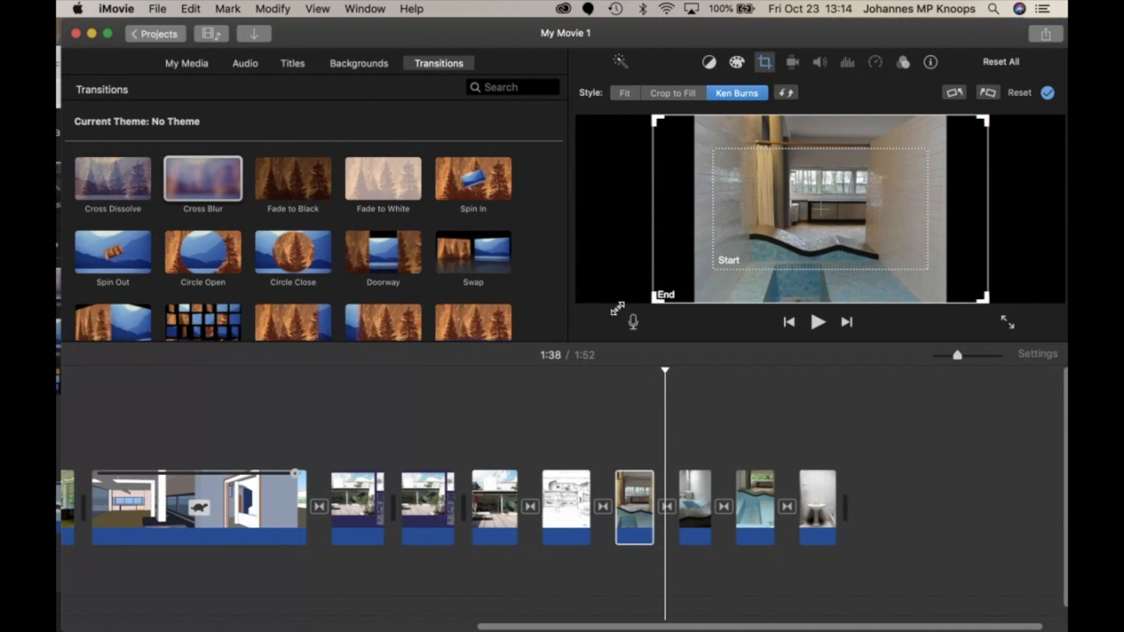
pyautogui.click(845, 245)
pyautogui.moveTo(845, 246); pyautogui.dragTo(841, 268)
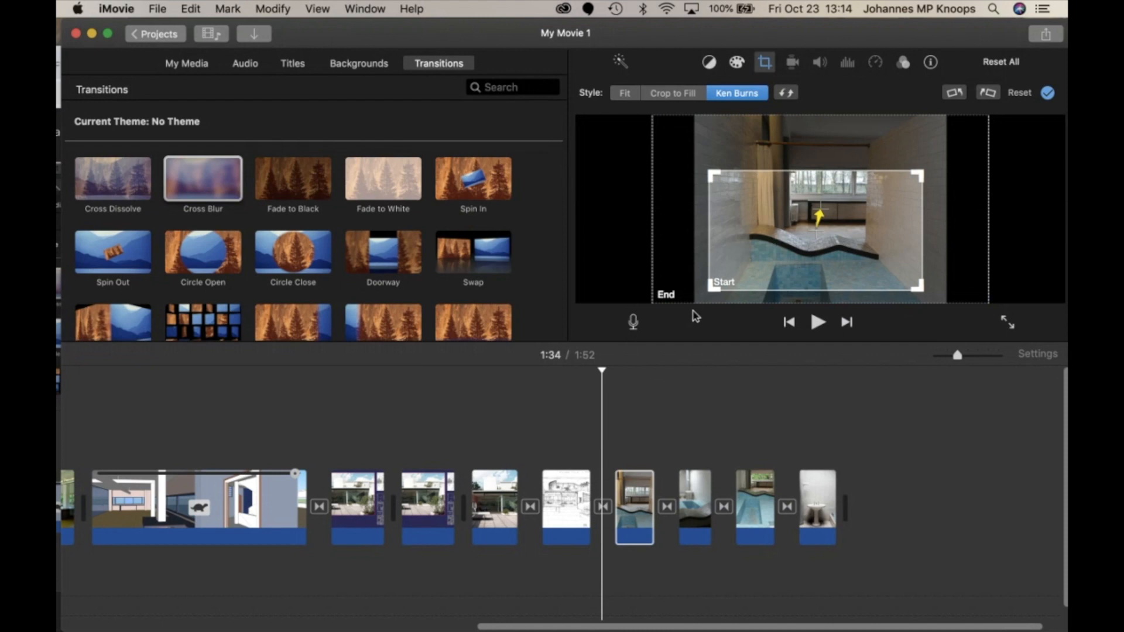
pyautogui.click(787, 93)
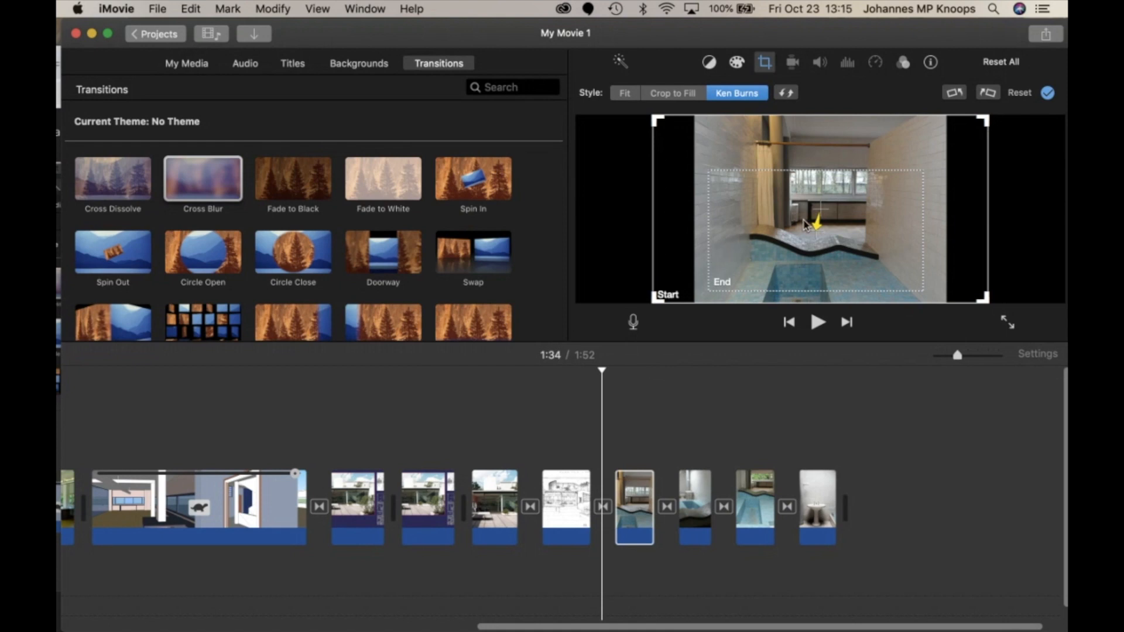
pyautogui.click(735, 421)
# Step: Set the dark-lounger photo's Ken Burns start frame at the photo's upper edge and its end frame at the lower edge
pyautogui.click(700, 486)
pyautogui.press('c')
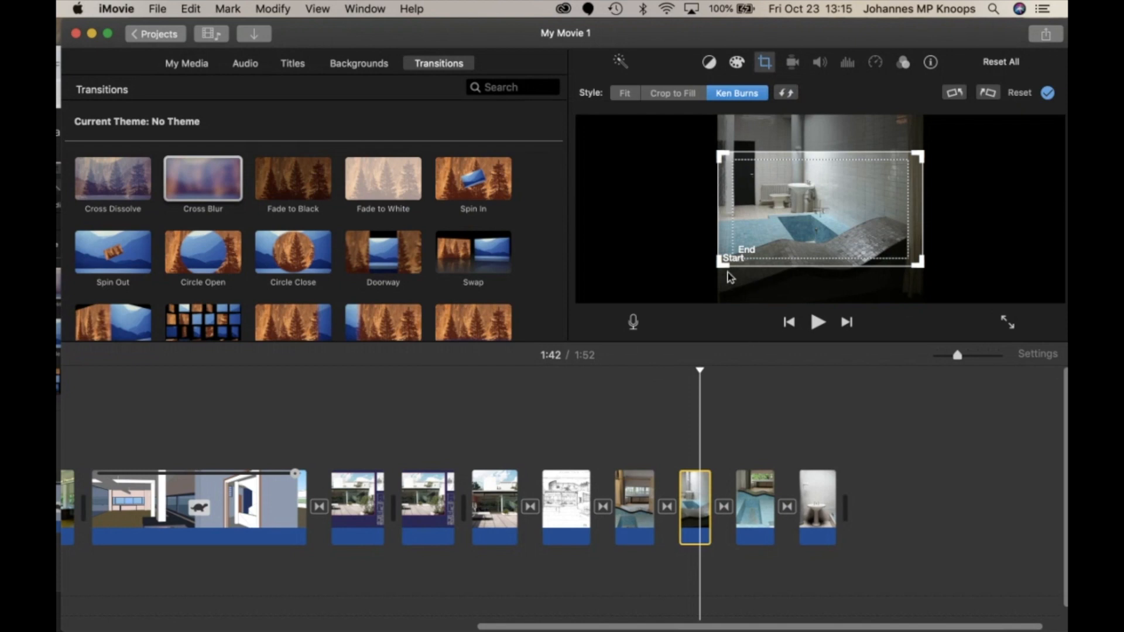
pyautogui.moveTo(718, 251); pyautogui.dragTo(716, 211)
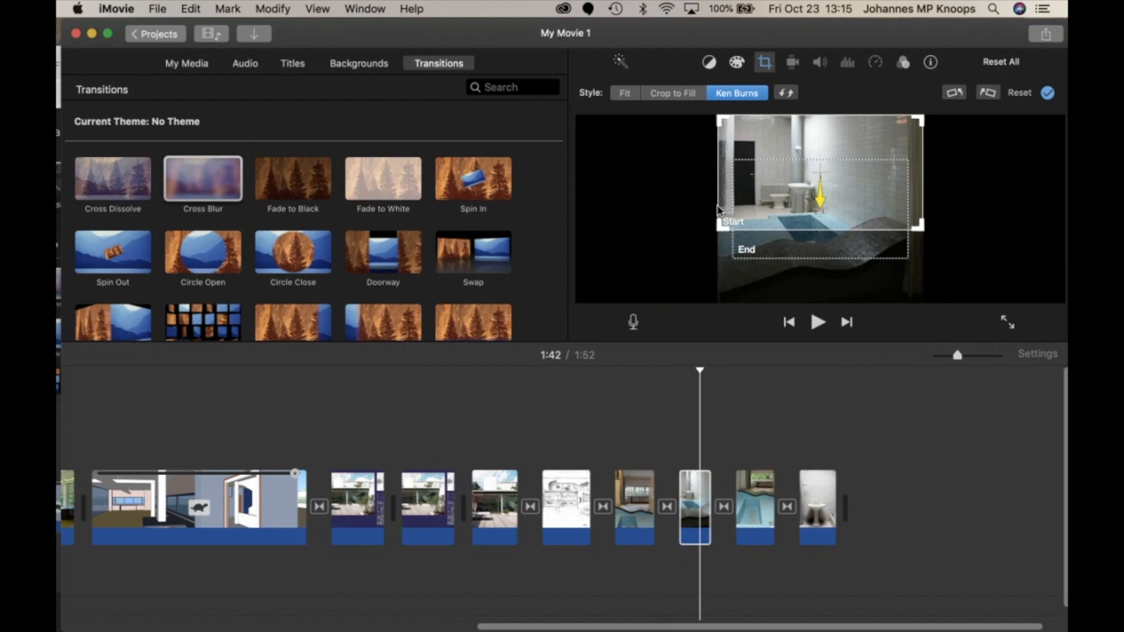
pyautogui.moveTo(818, 243); pyautogui.dragTo(820, 291)
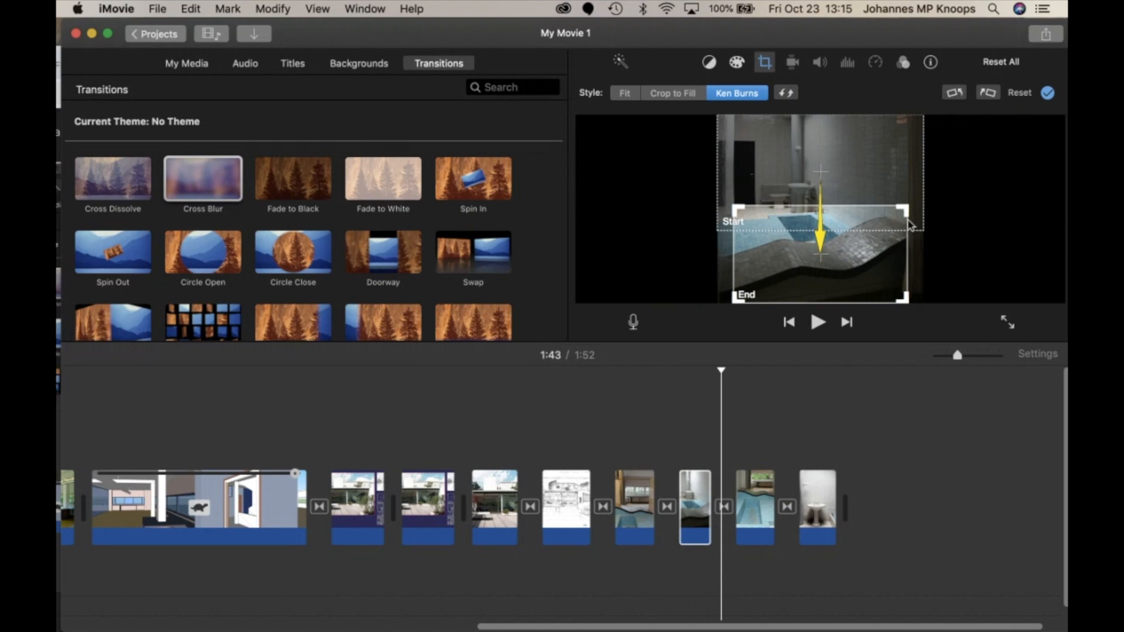
# Step: Enlarge the dark-lounger photo's Ken Burns end frame to the photo's full width, keeping it along the lower edge
pyautogui.moveTo(904, 209); pyautogui.dragTo(923, 191)
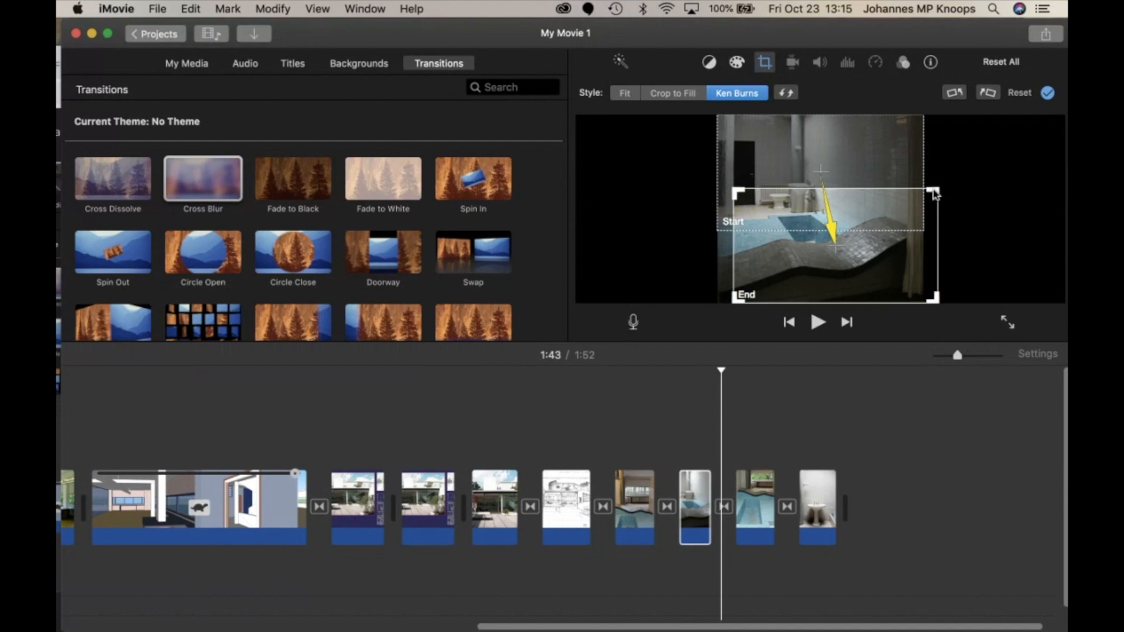
pyautogui.moveTo(939, 184); pyautogui.dragTo(923, 198)
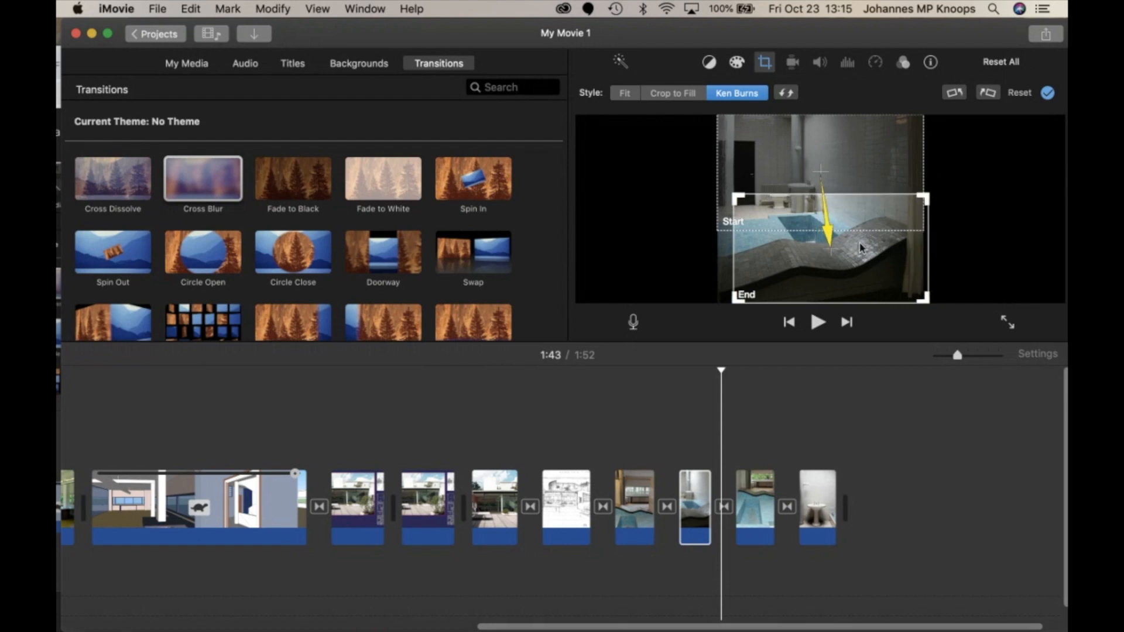
pyautogui.moveTo(771, 284); pyautogui.dragTo(757, 284)
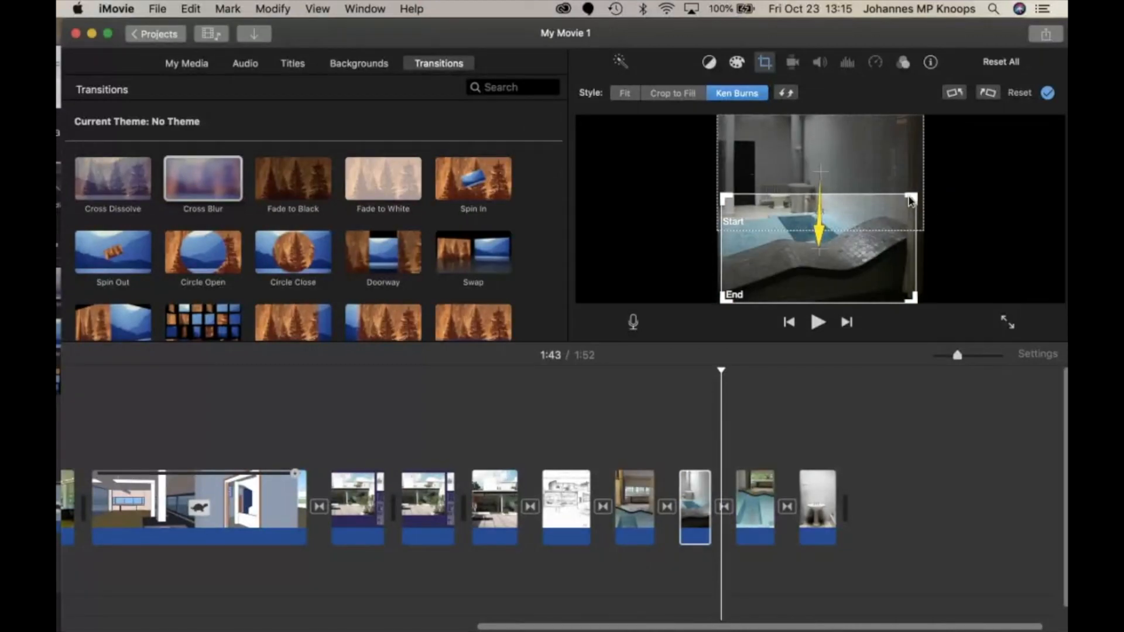
pyautogui.moveTo(912, 199); pyautogui.dragTo(921, 190)
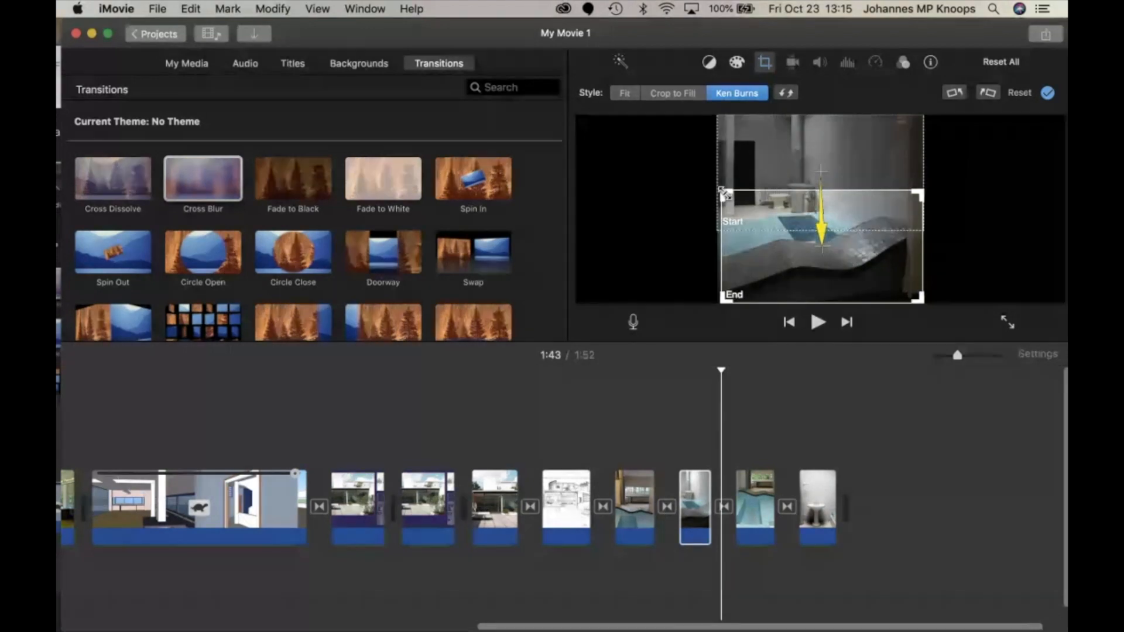
pyautogui.moveTo(724, 193); pyautogui.dragTo(718, 190)
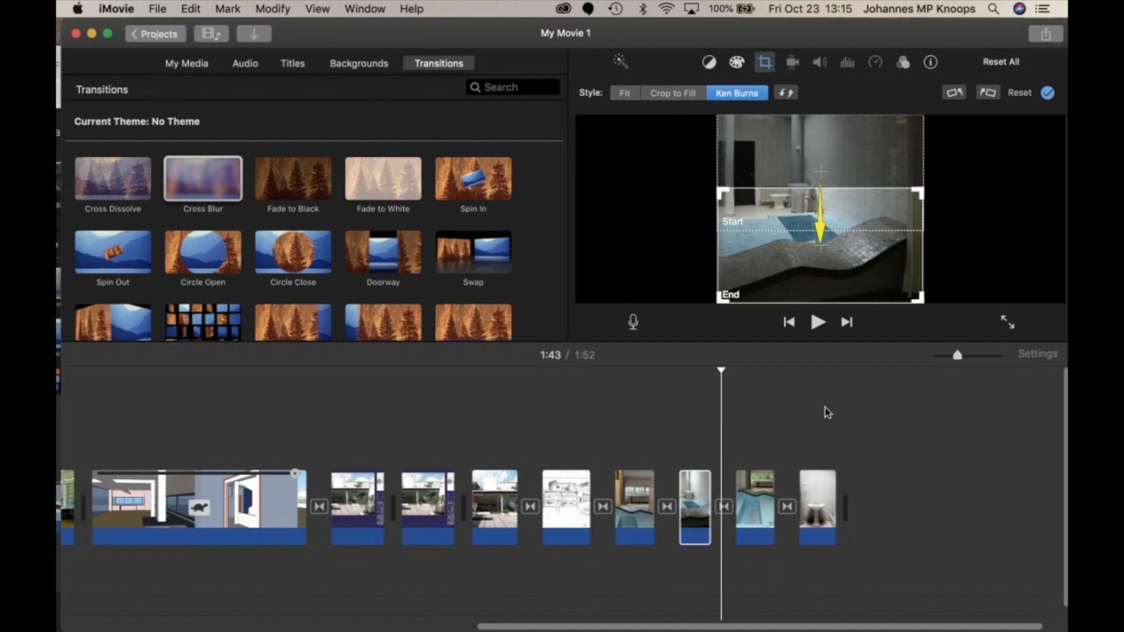
# Step: Set the sunken-tub photo's Ken Burns move to start at the photo's lower edge and end on a smaller frame around the window at the upper edge
pyautogui.click(762, 515)
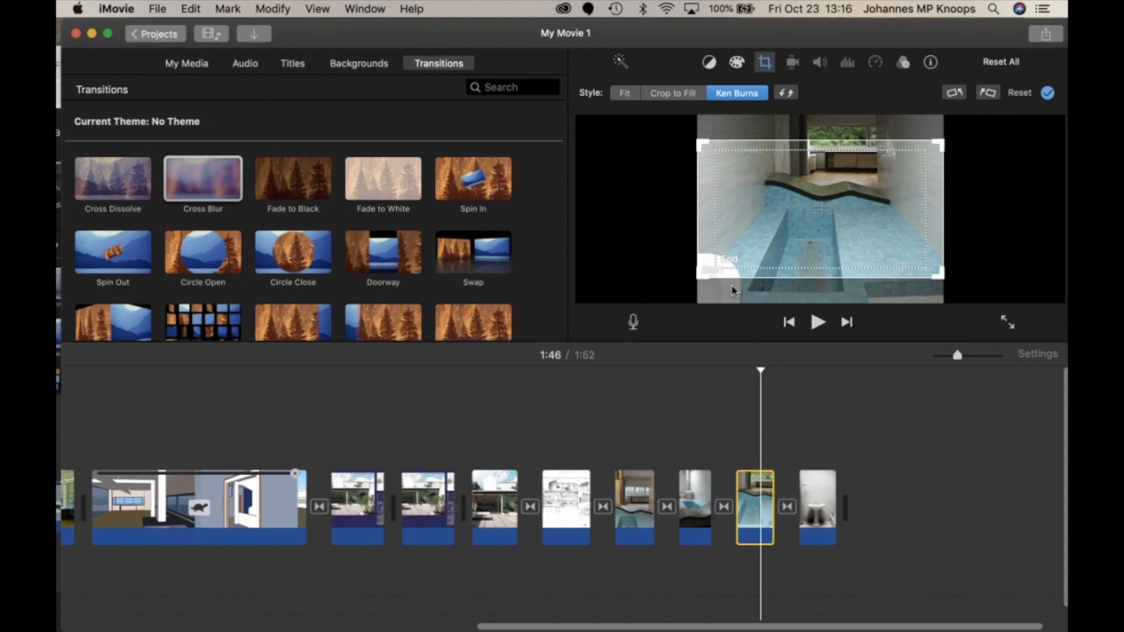
pyautogui.moveTo(734, 274); pyautogui.dragTo(732, 314)
pyautogui.click(816, 156)
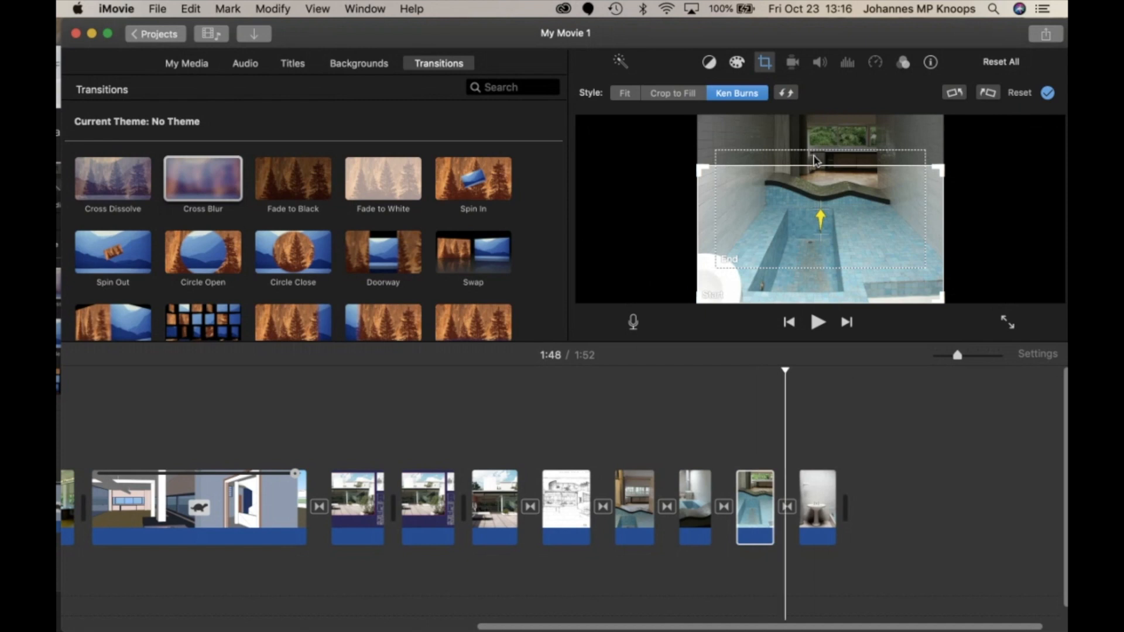
pyautogui.moveTo(813, 153); pyautogui.dragTo(812, 118)
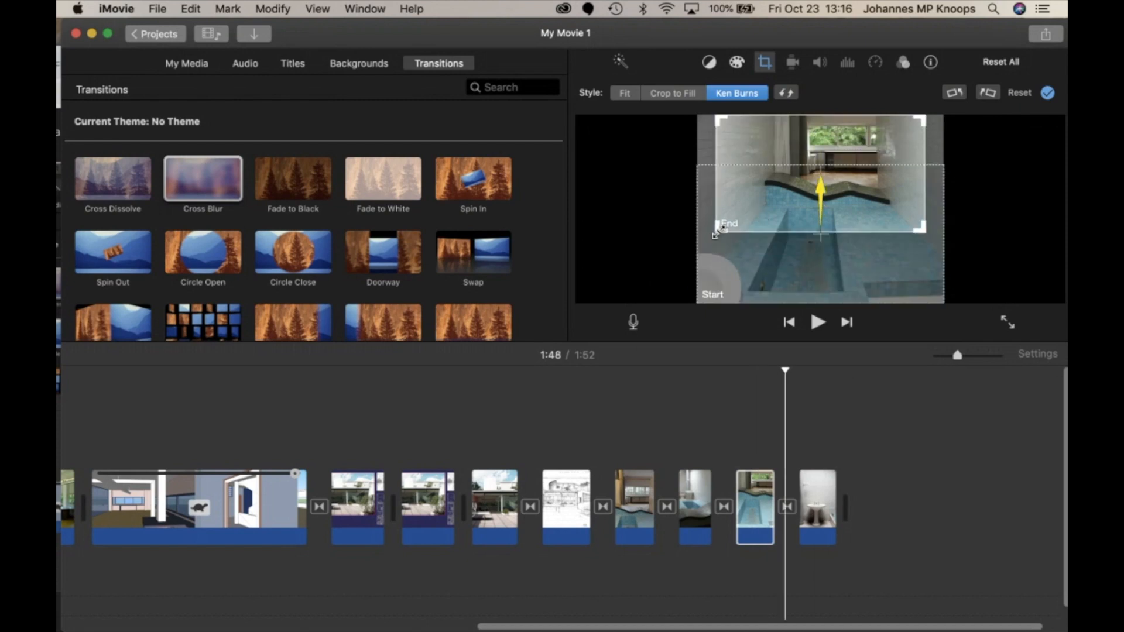
pyautogui.moveTo(716, 231); pyautogui.dragTo(742, 205)
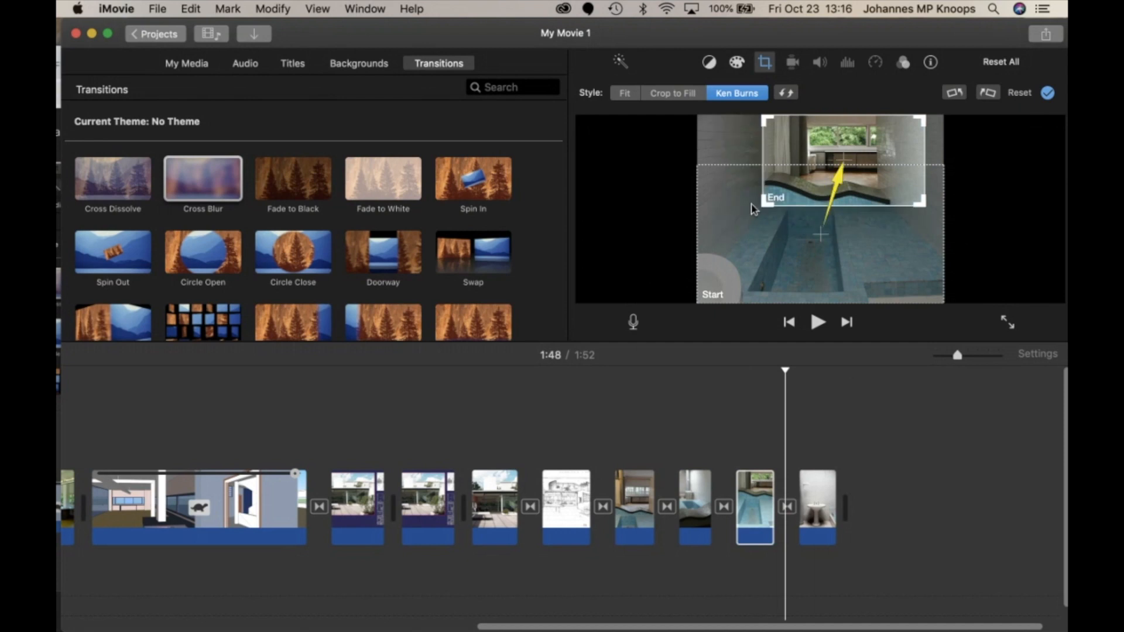
# Step: Shrink the sunken-tub photo's Ken Burns end frame more tightly around the window at the photo's upper edge
pyautogui.moveTo(923, 205); pyautogui.dragTo(897, 200)
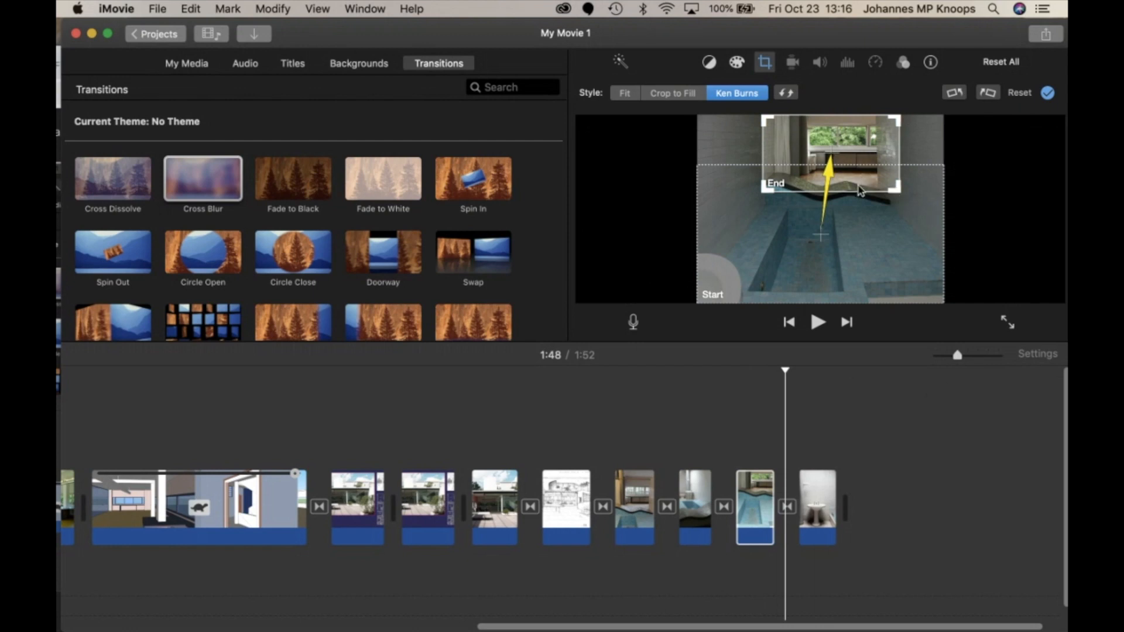
# Step: Try to bring up the Ken Burns frames of the last bathroom photo, reselecting it and the neighbouring bath photos in the timeline
pyautogui.click(827, 479)
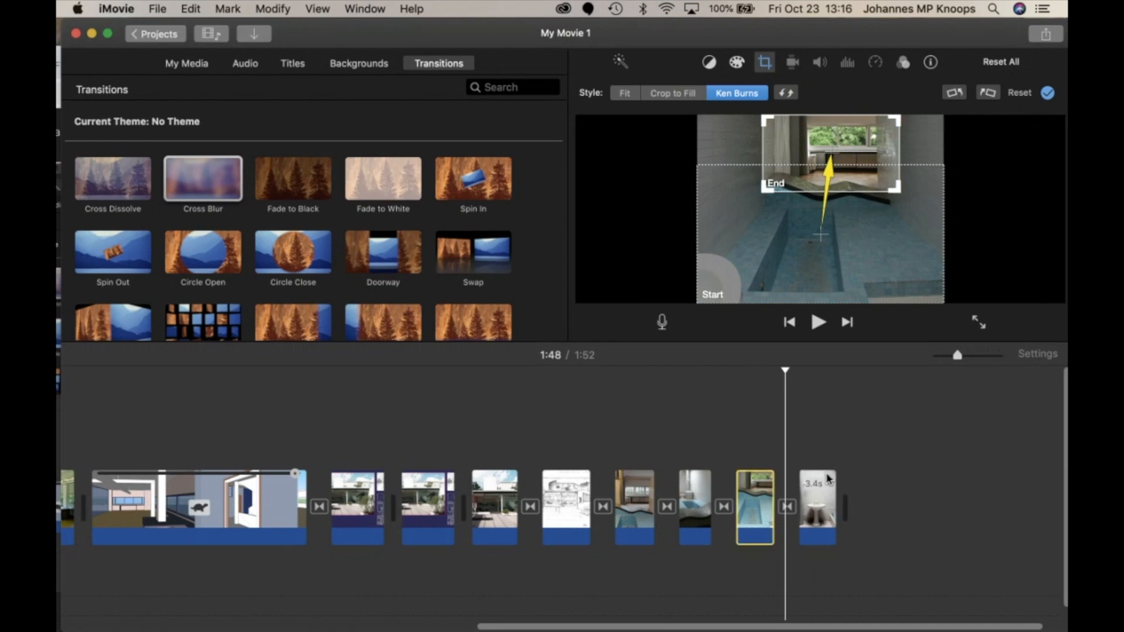
pyautogui.click(820, 508)
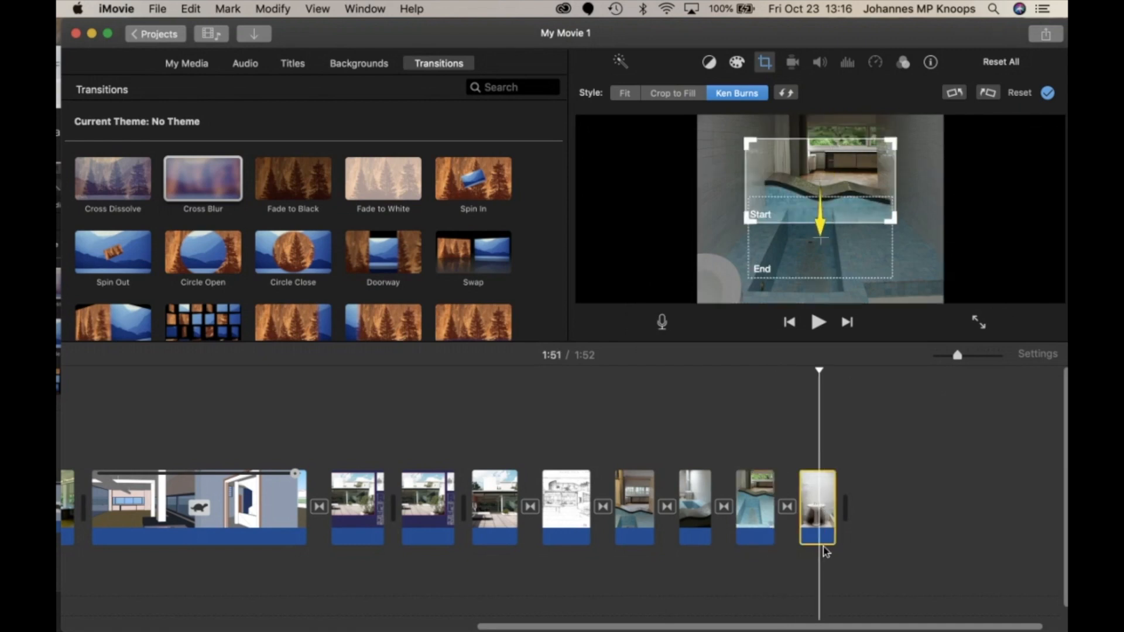
pyautogui.click(755, 516)
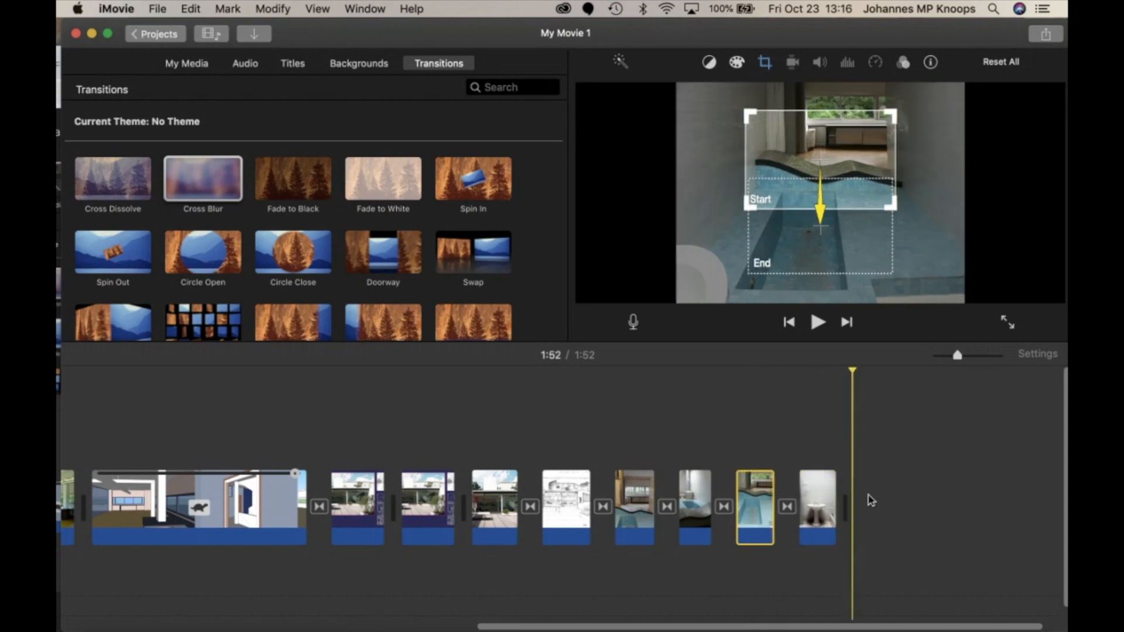
pyautogui.click(828, 499)
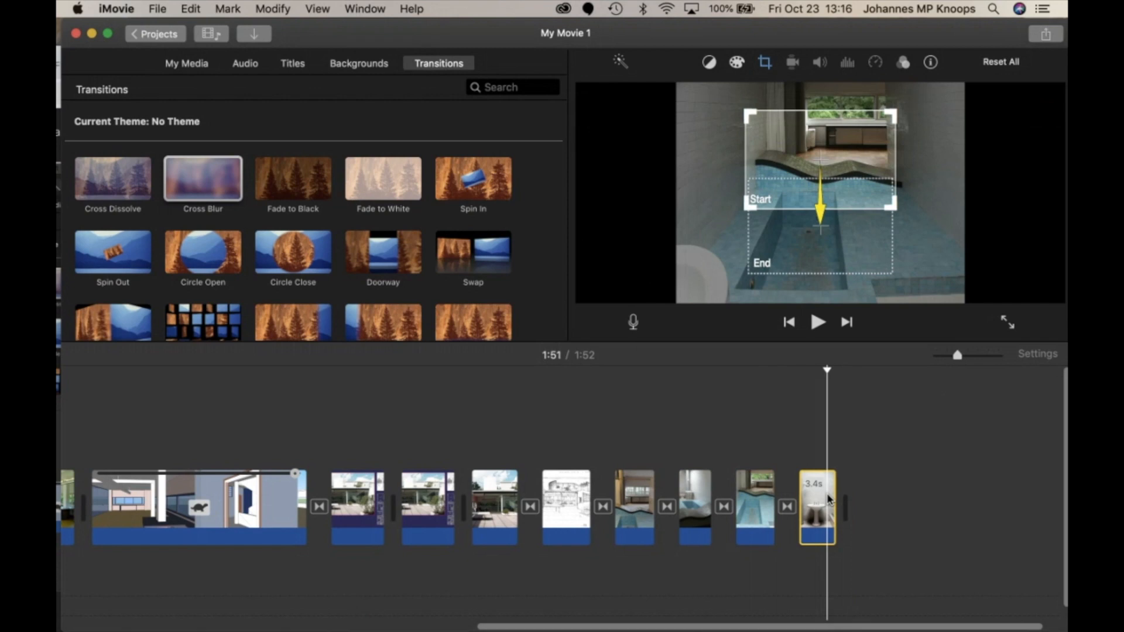
pyautogui.press('c')
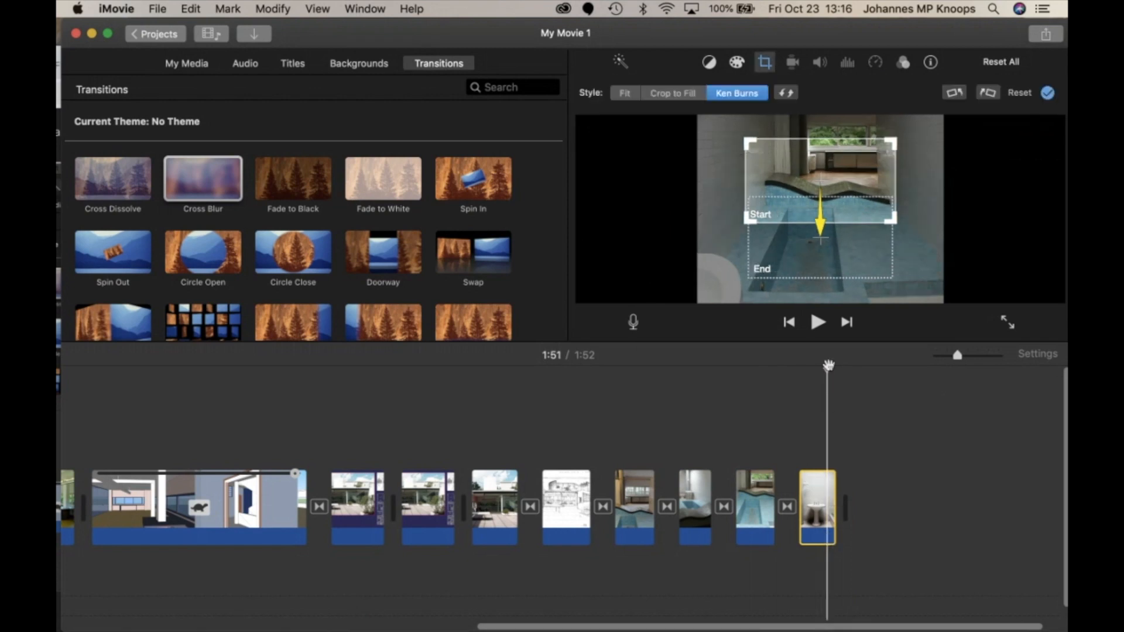
pyautogui.click(785, 250)
pyautogui.click(761, 489)
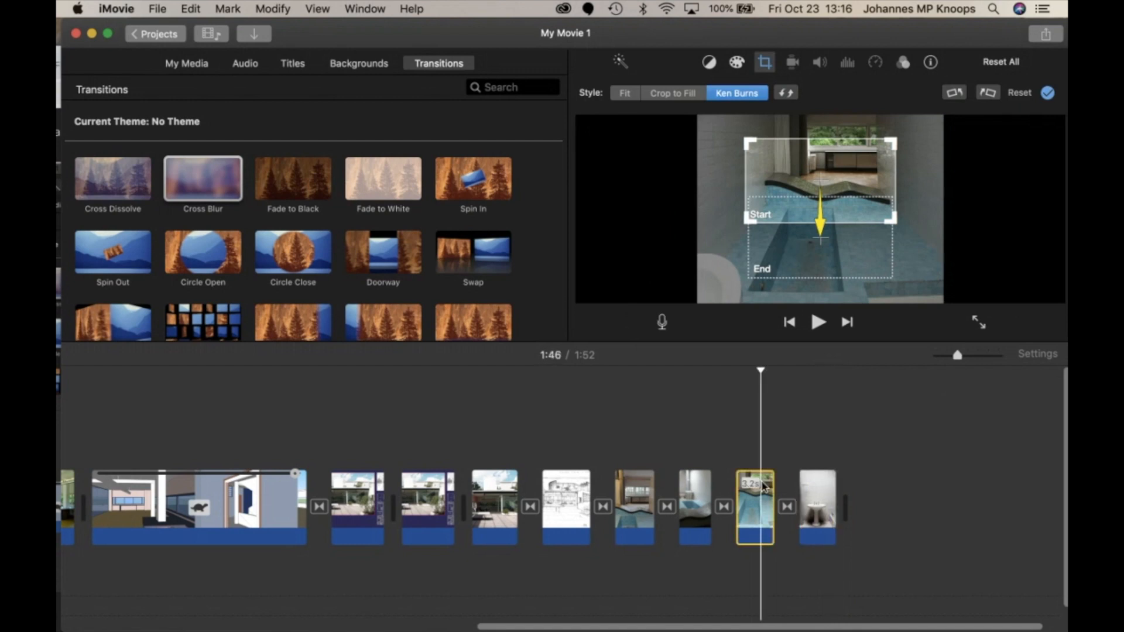
pyautogui.click(786, 259)
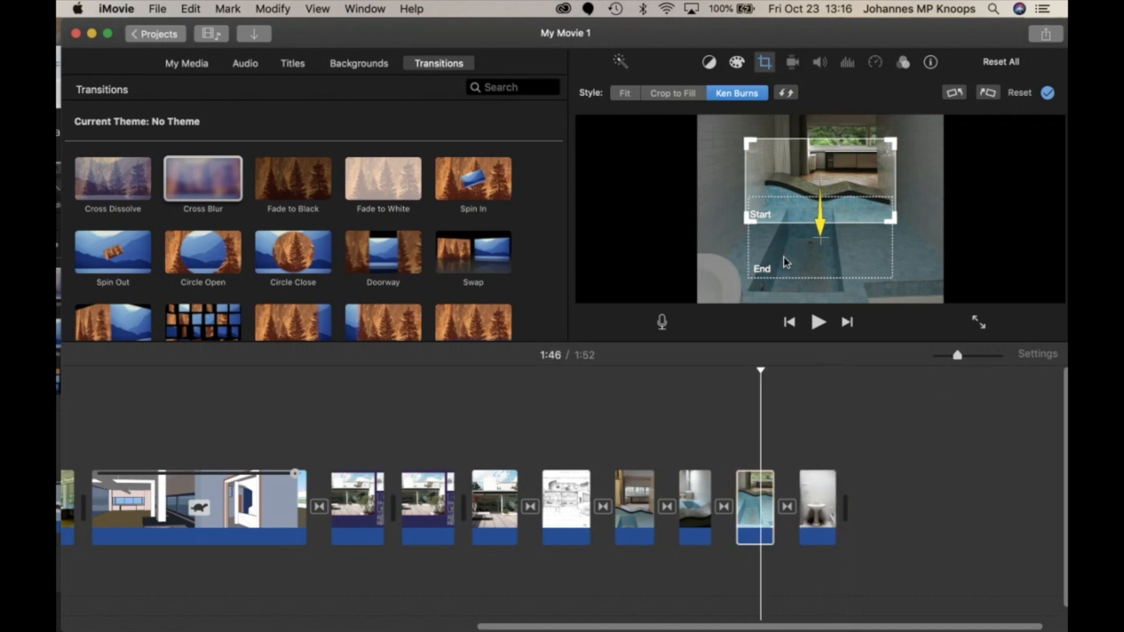
pyautogui.click(766, 160)
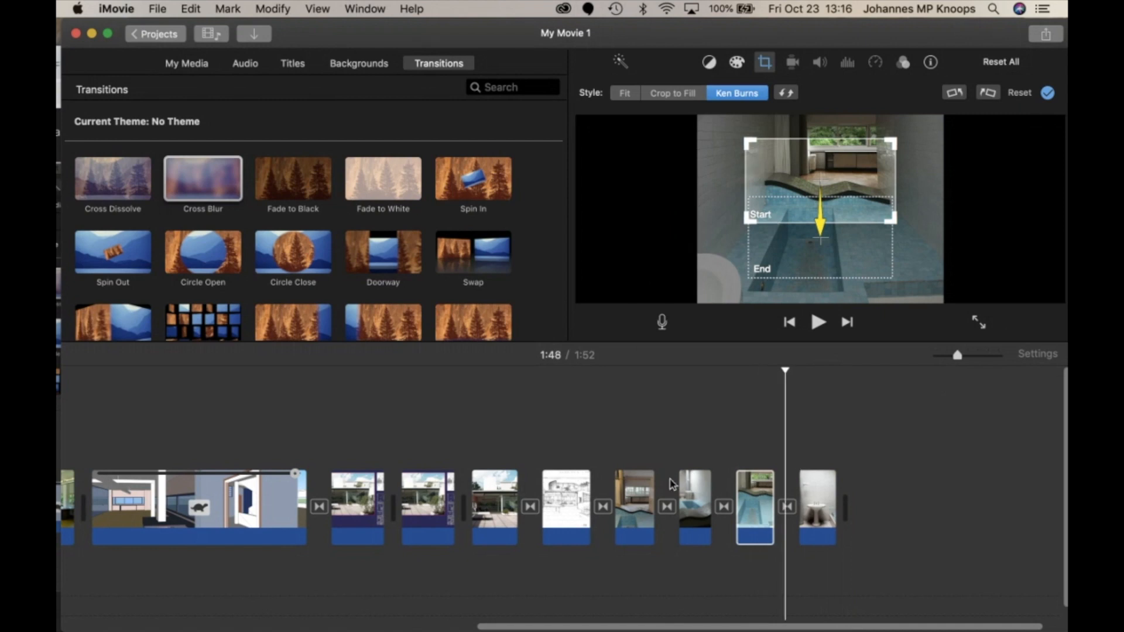
pyautogui.click(638, 489)
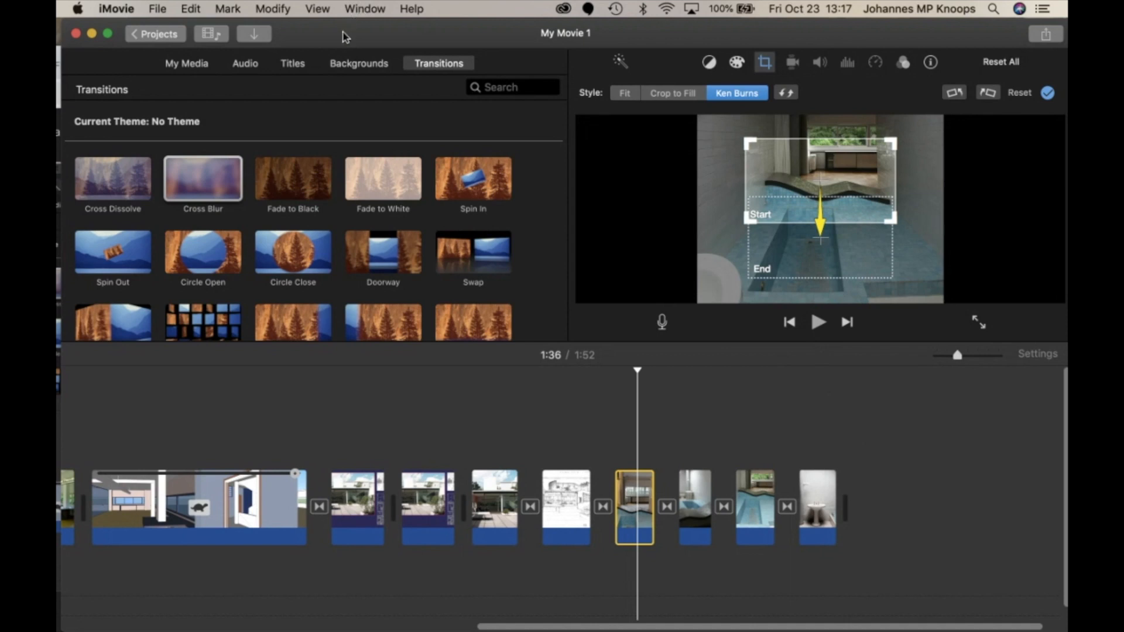
# Step: Move the iMovie window aside and bring the Bb Collaborate session in Chrome to the front
pyautogui.moveTo(346, 37); pyautogui.dragTo(790, 35)
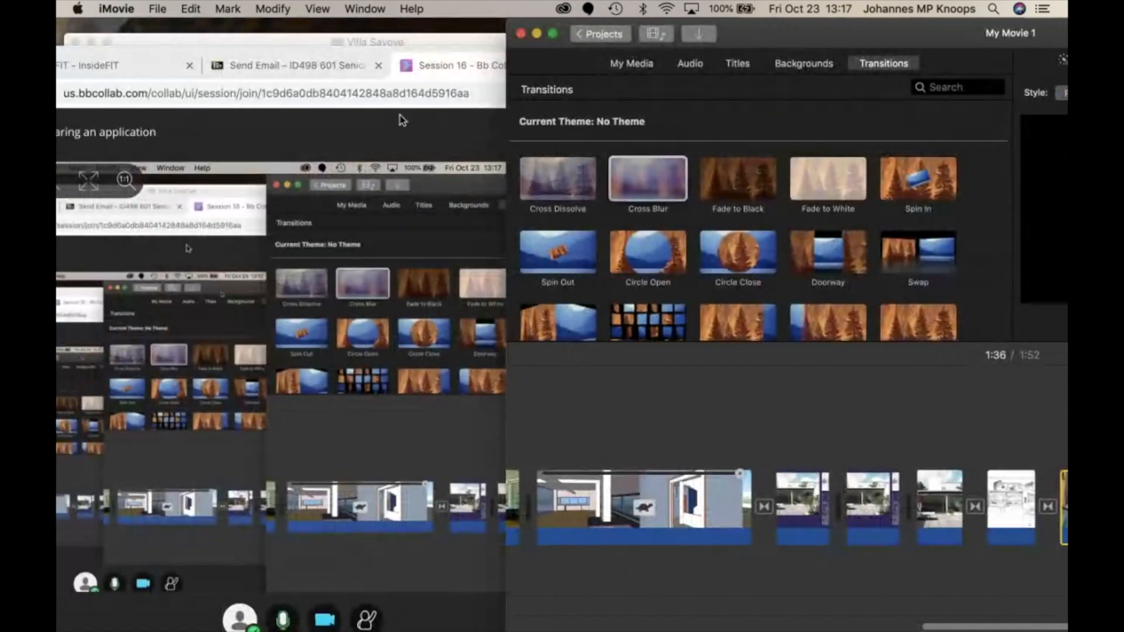
pyautogui.click(463, 94)
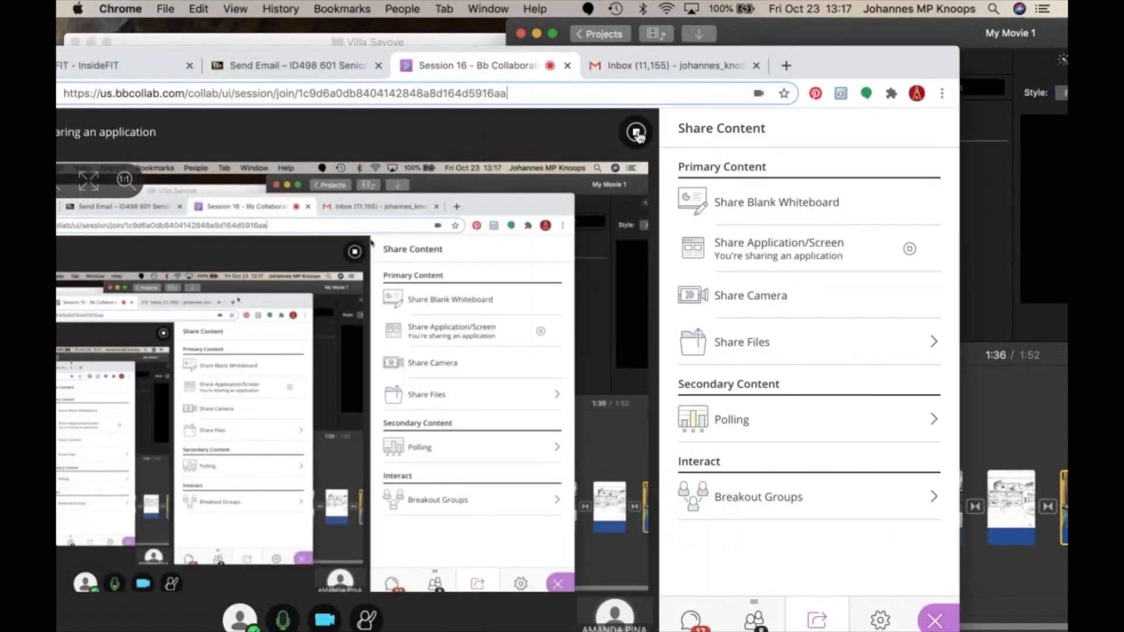